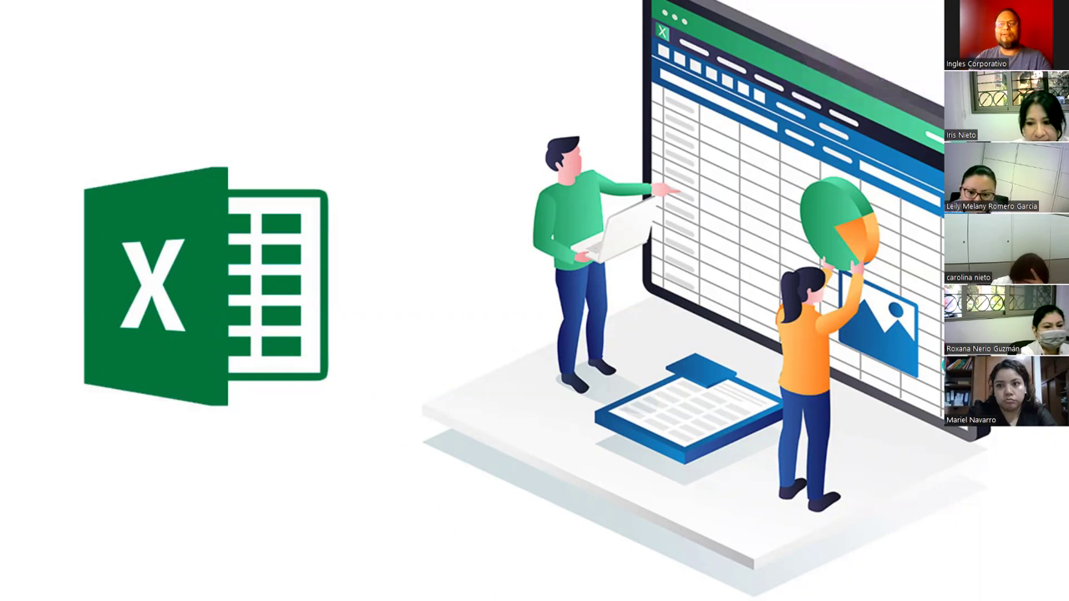
Advance past the Agenda slide to the 'TEMA: Series de Relleno' title slide.
key("Right")
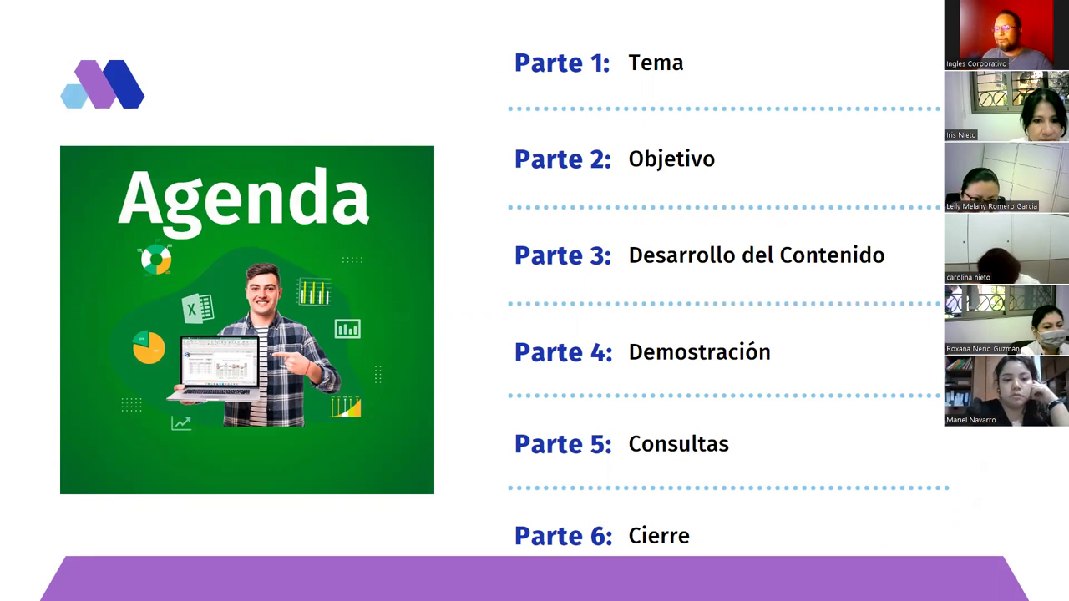
key("Right")
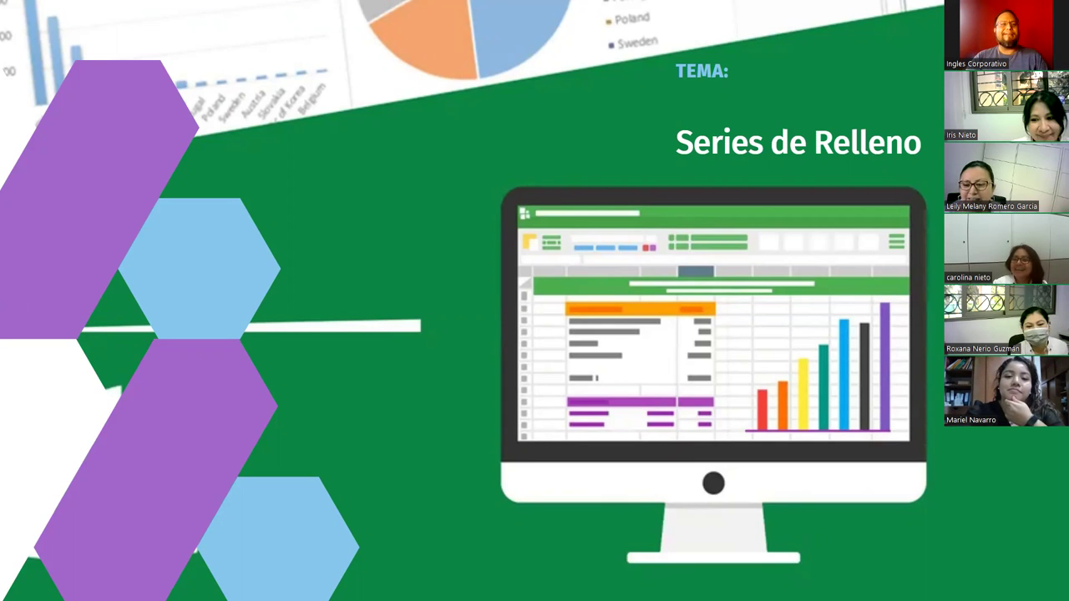
Play the Excel logo animation, then advance to the 'Objetivo de la sesión 13' slide.
key("Right")
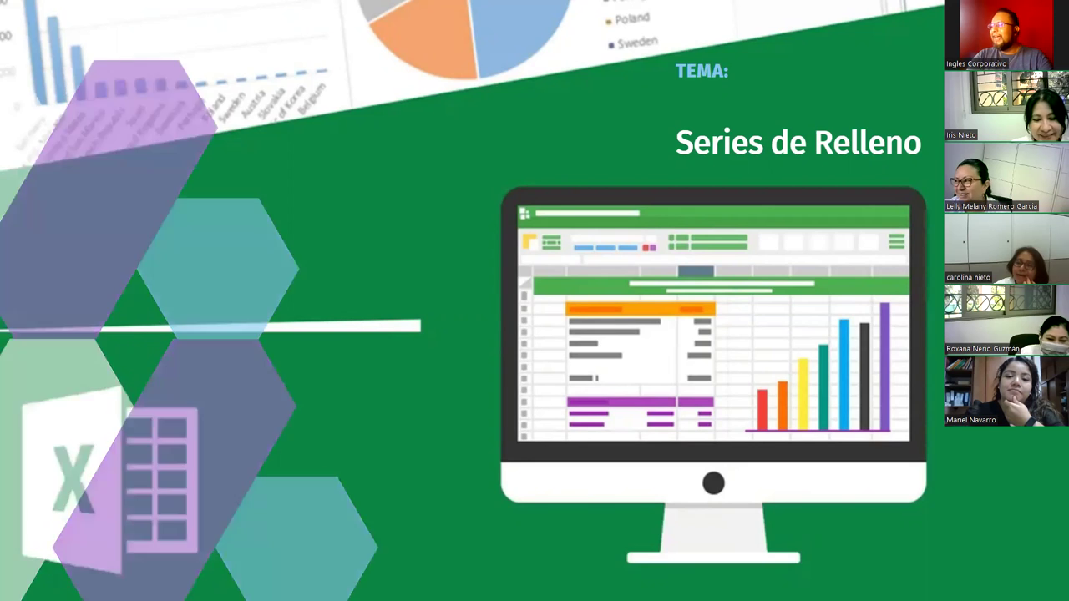
key("Right")
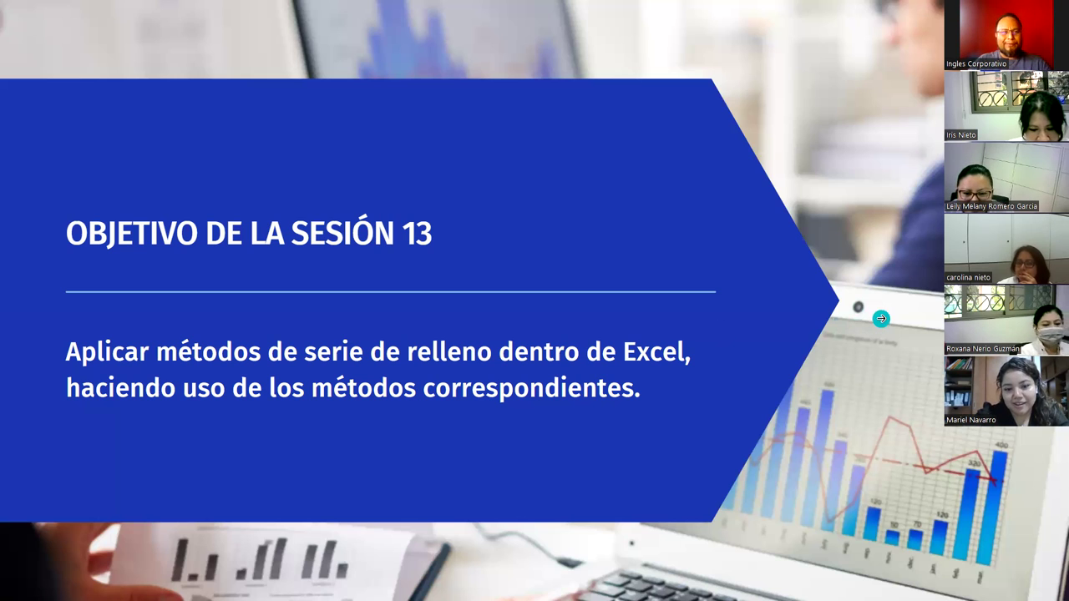
Advance to the 'Serie de Relleno' slide on autofilling weekdays, months and numbers.
left_click(882, 318)
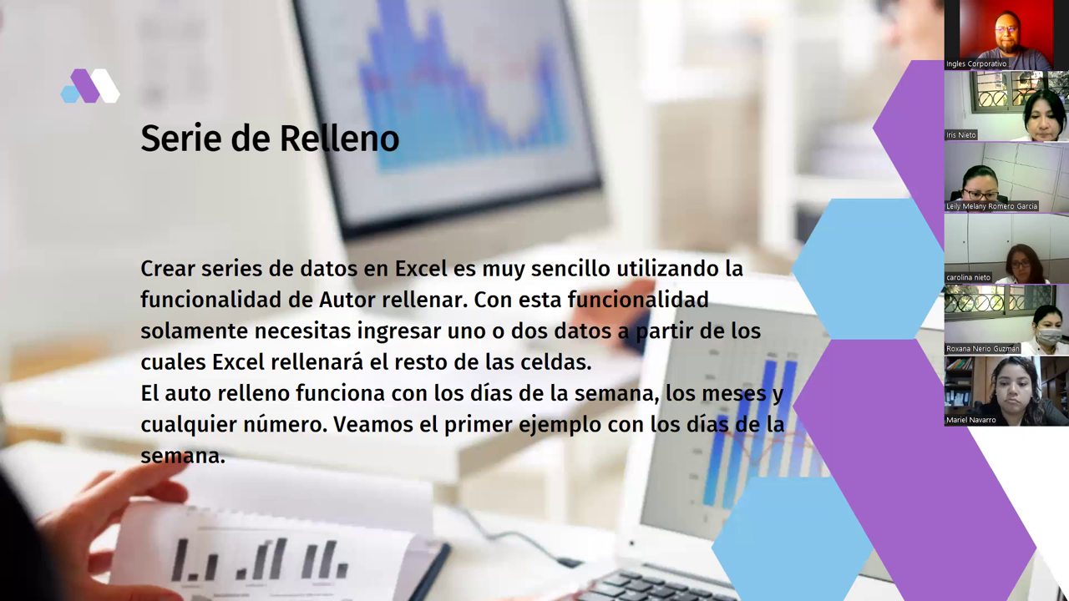
Advance to the slide introducing the first weekday autofill example.
key("Right")
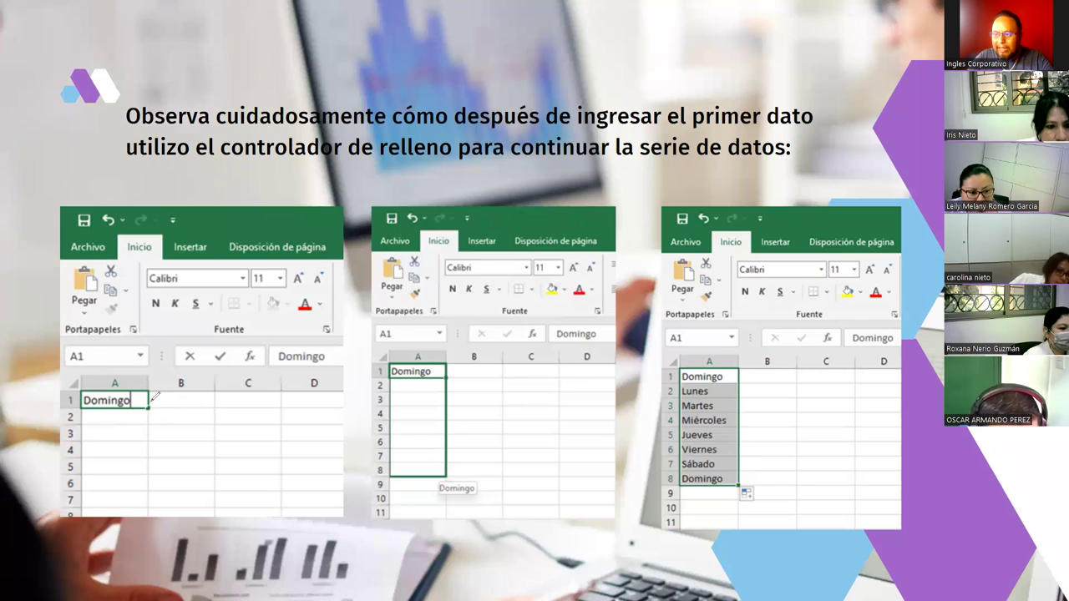
left_click_drag(144, 410, 152, 399)
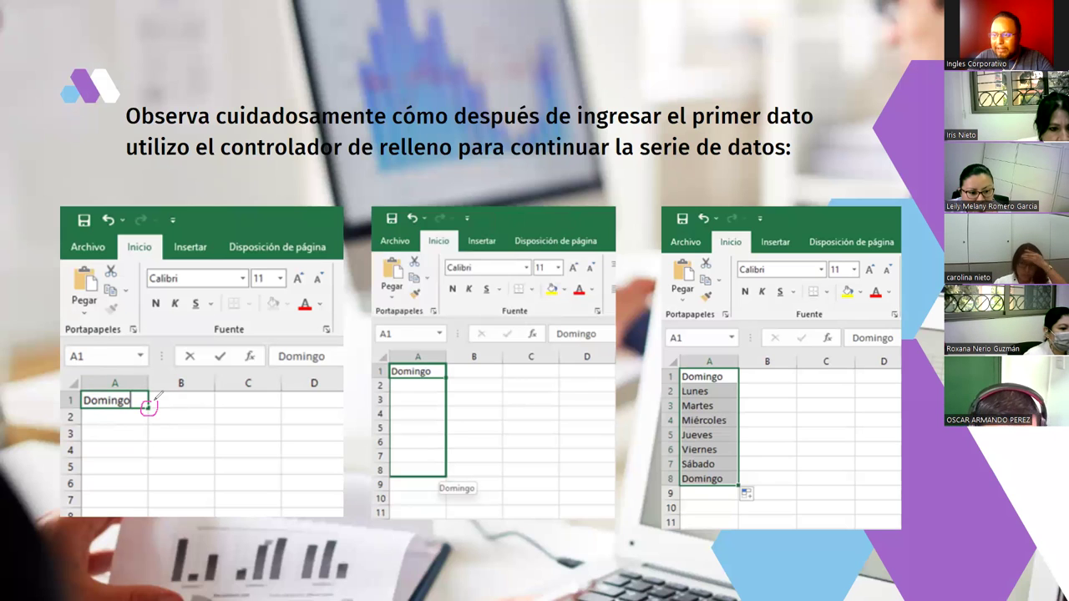
left_click_drag(159, 410, 276, 234)
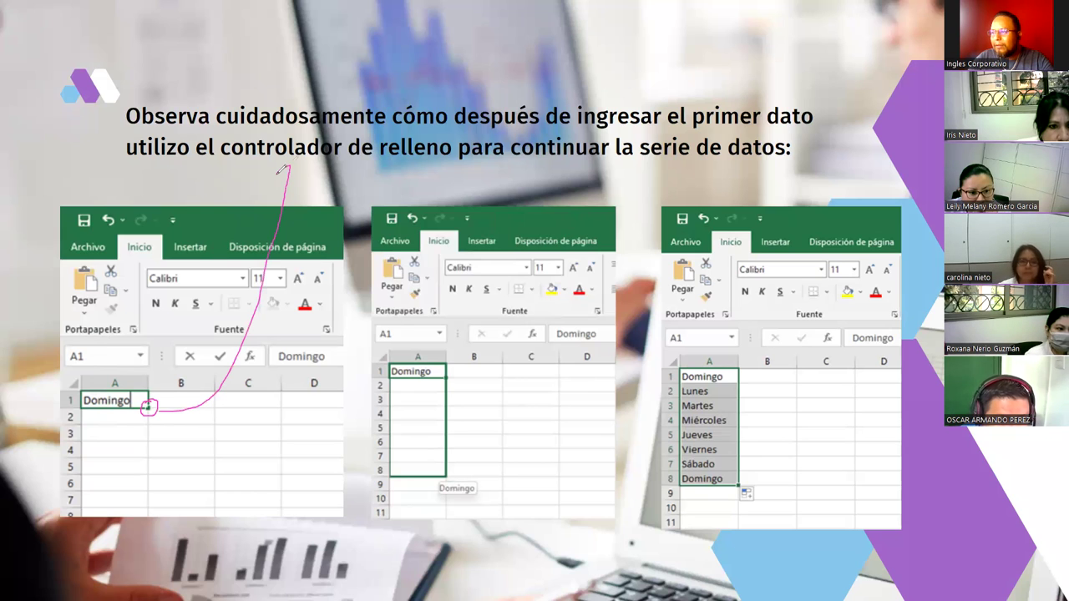
left_click_drag(224, 166, 485, 168)
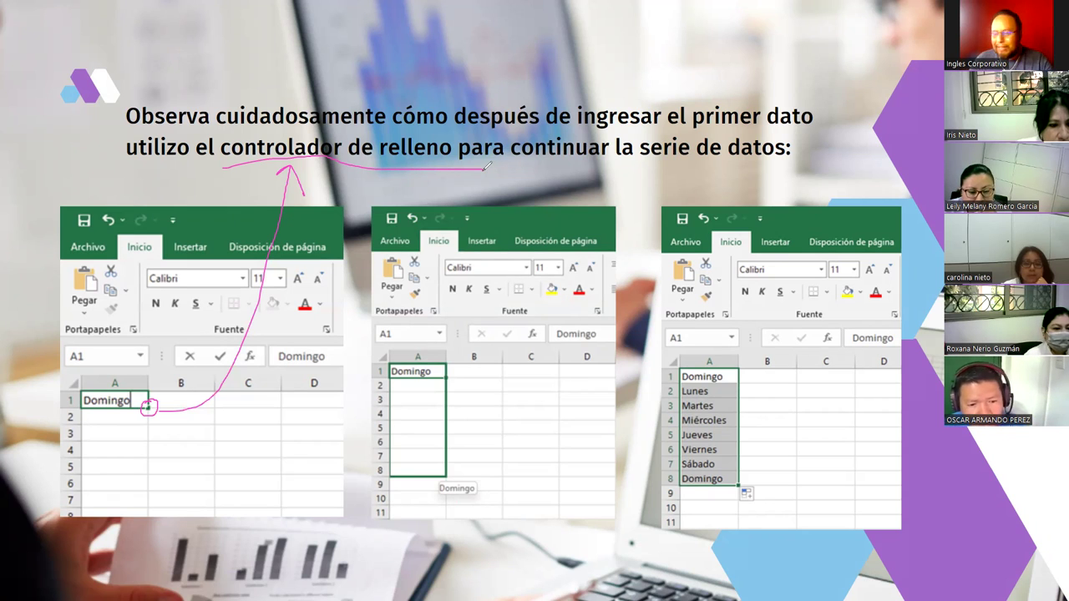
left_click_drag(738, 481, 740, 473)
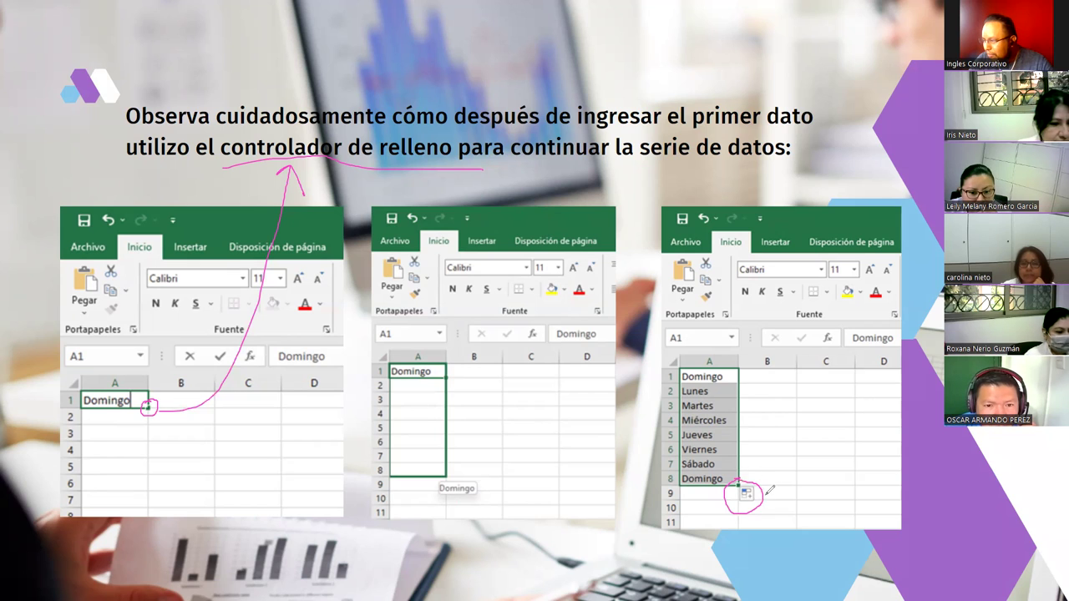
left_click_drag(749, 493, 772, 473)
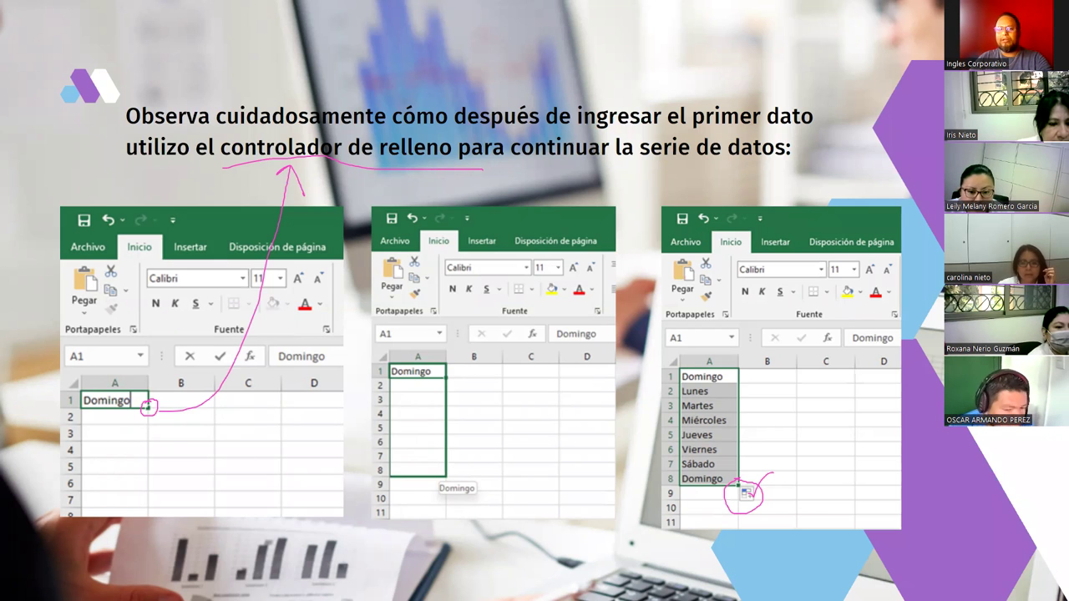
key("e")
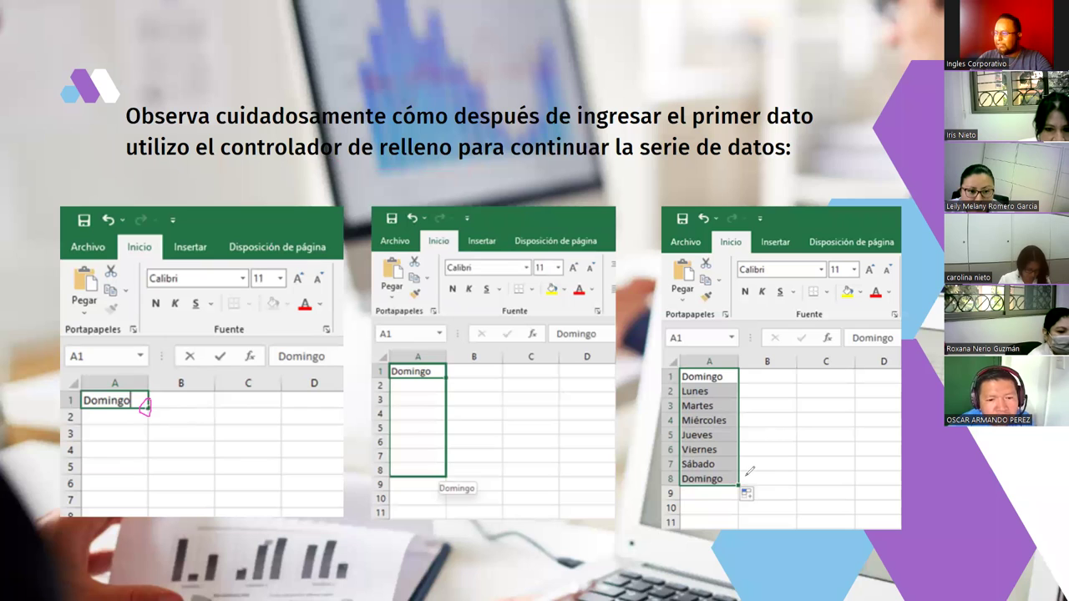
mouse_move(741, 478)
left_mouse_down()
mouse_move(749, 508)
mouse_move(749, 494)
mouse_move(778, 470)
left_mouse_up()
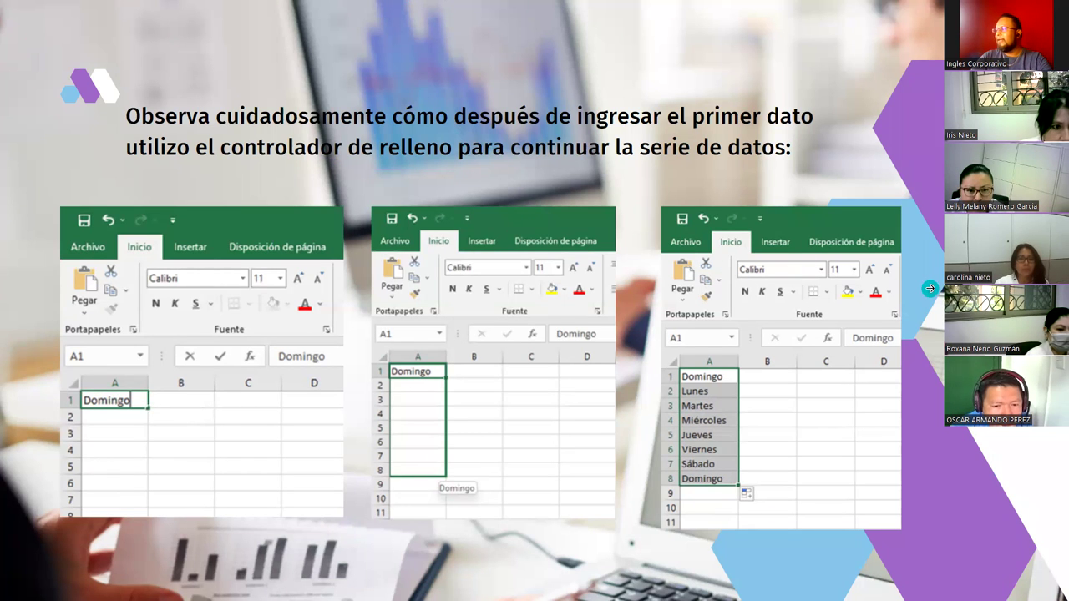
Advance to the slide where Enero in A1 is filled down to Diciembre.
key("Right")
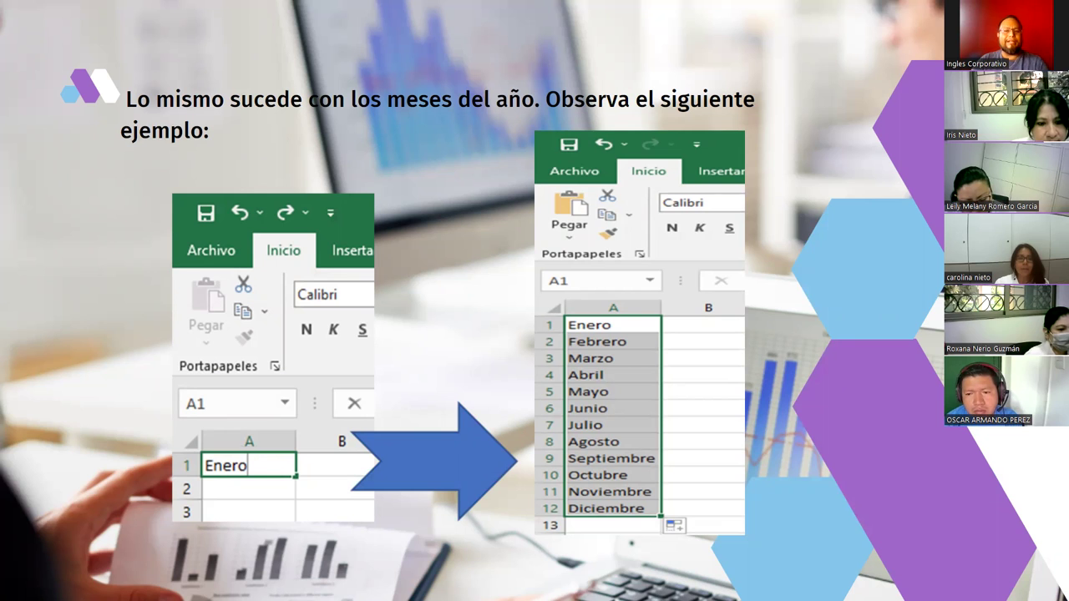
mouse_move(8, 468)
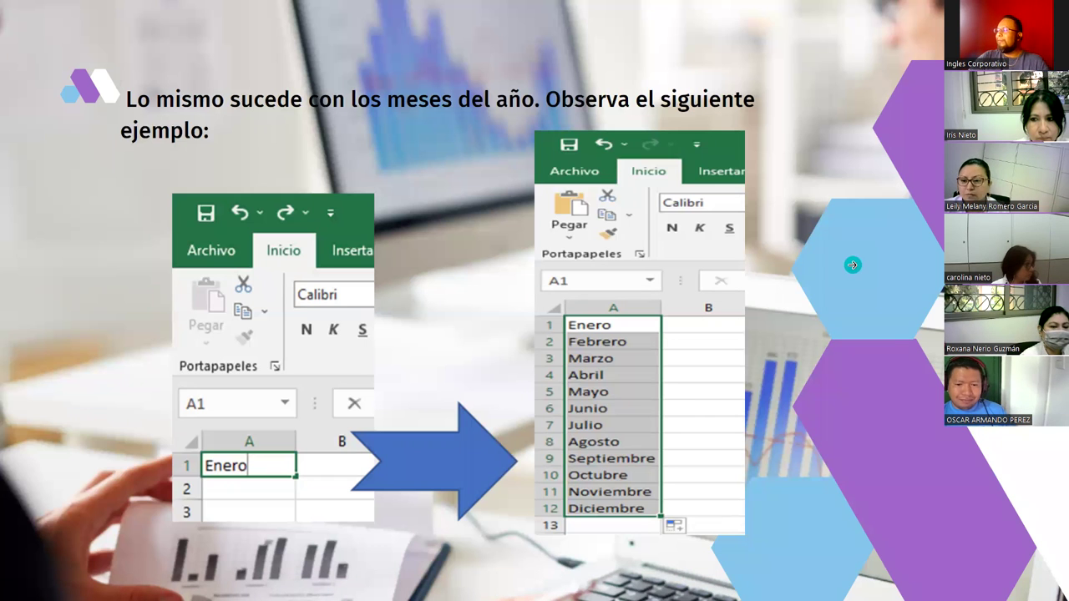
Advance past the 1, 2 to 10 number-series slide to the DEMOSTRACIÓN slide.
left_click(852, 265)
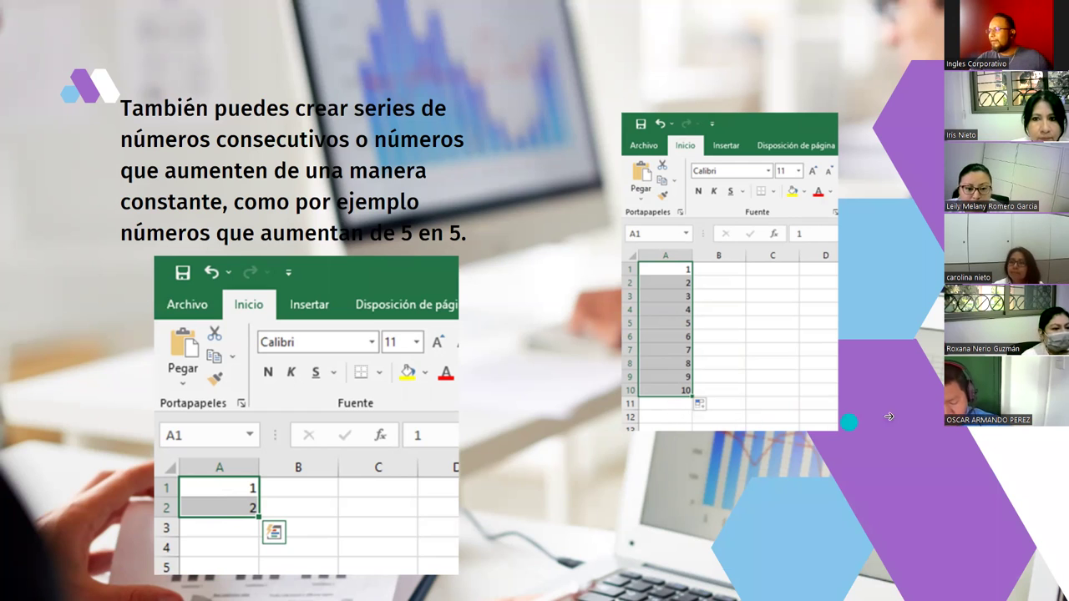
left_click(918, 362)
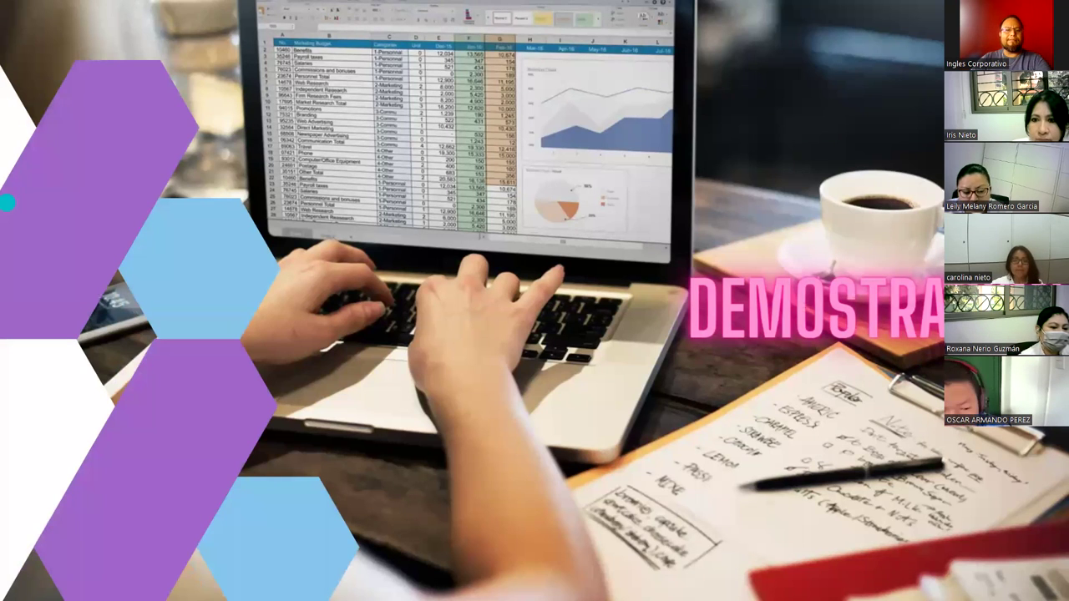
Switch to Excel and create the new blank workbook Libro1.
key("alt+Tab")
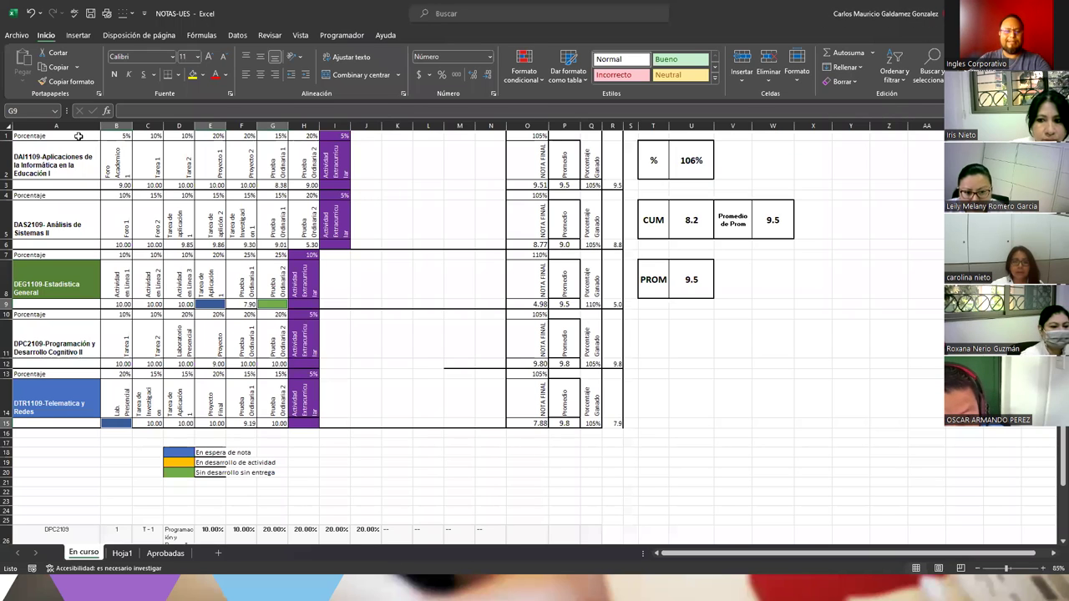
key("ctrl+n")
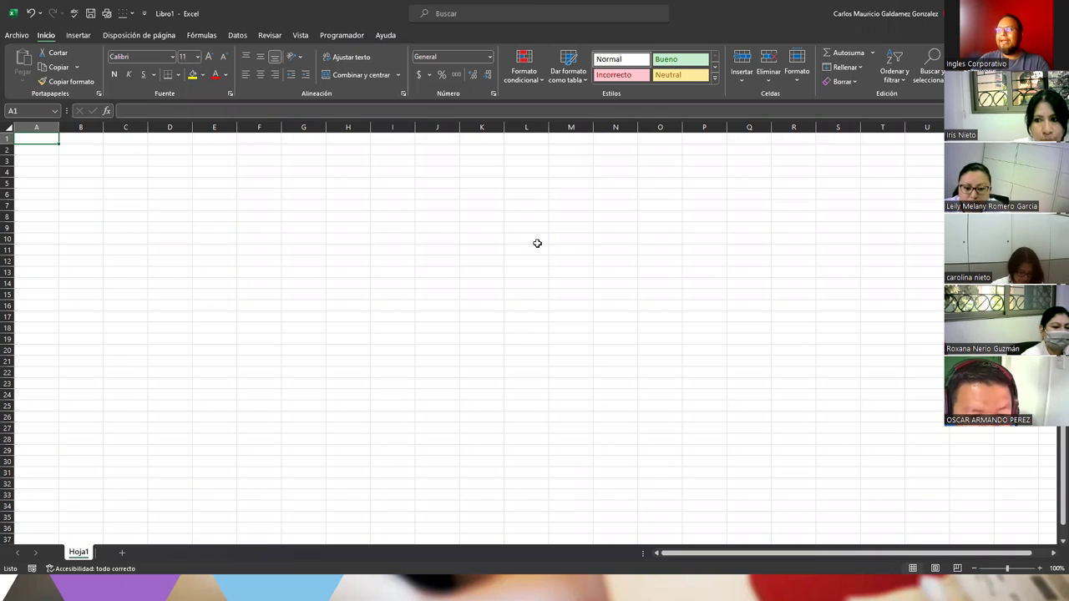
Rename sheet Hoja1 to 'Ejercicio 13', glancing at the NOTAS-UES workbook before returning.
double_click(78, 552)
type("Ejercicio 13")
key("Return")
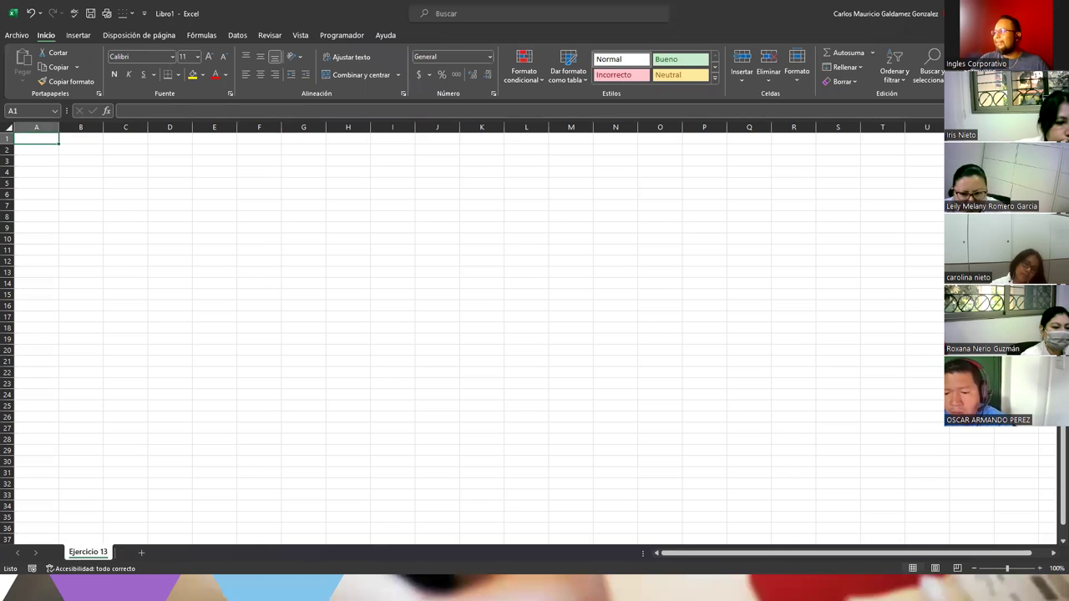
key("alt+Tab")
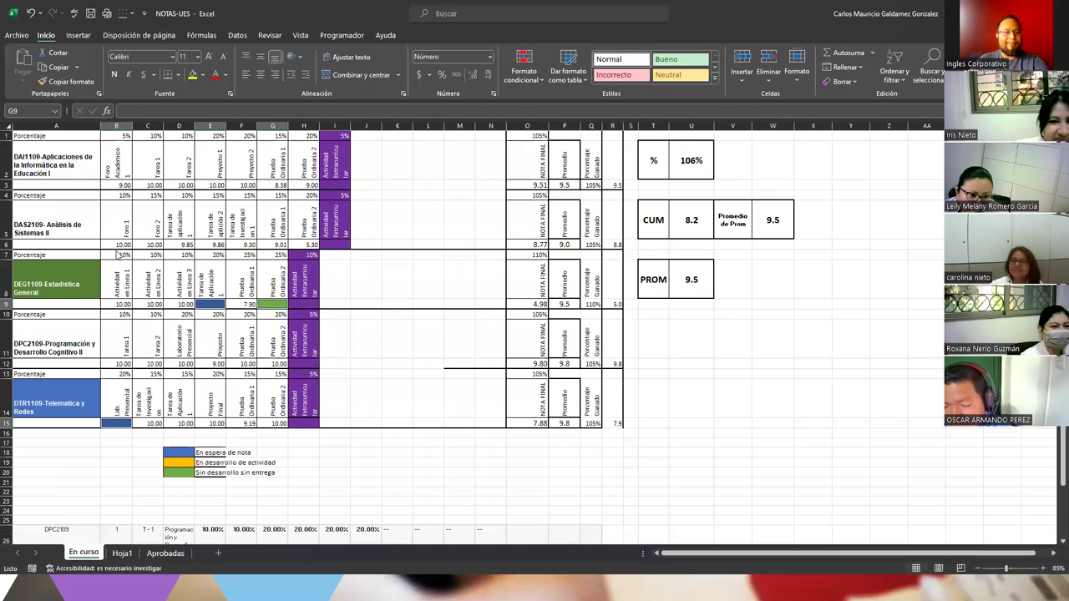
key("alt+Tab")
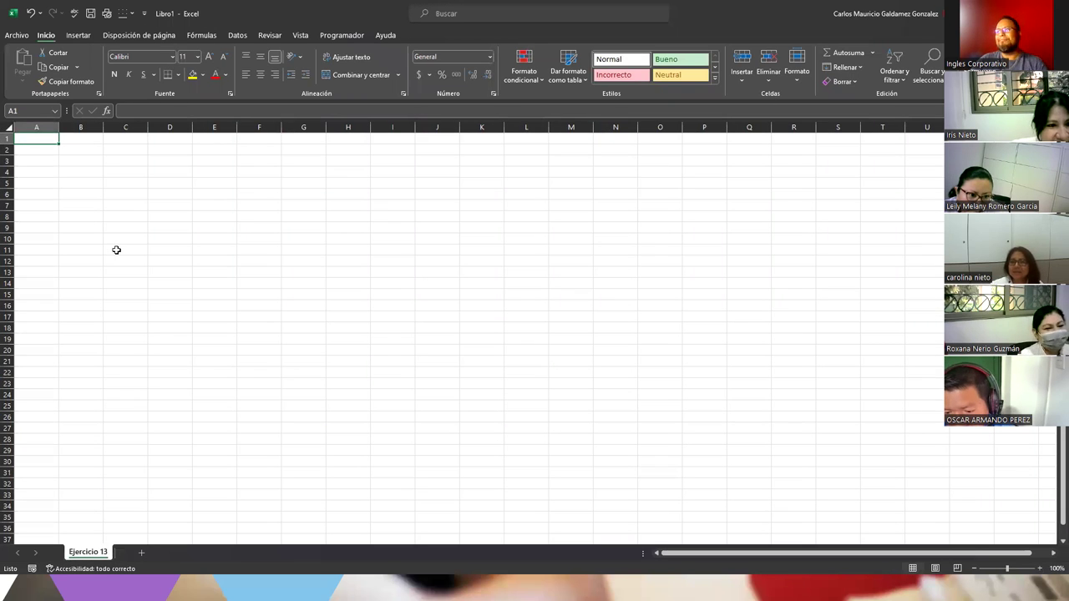
Zoom the Ejercicio 13 sheet to 145% and end with cell A1 selected.
scroll(119, 259, "up", 3)
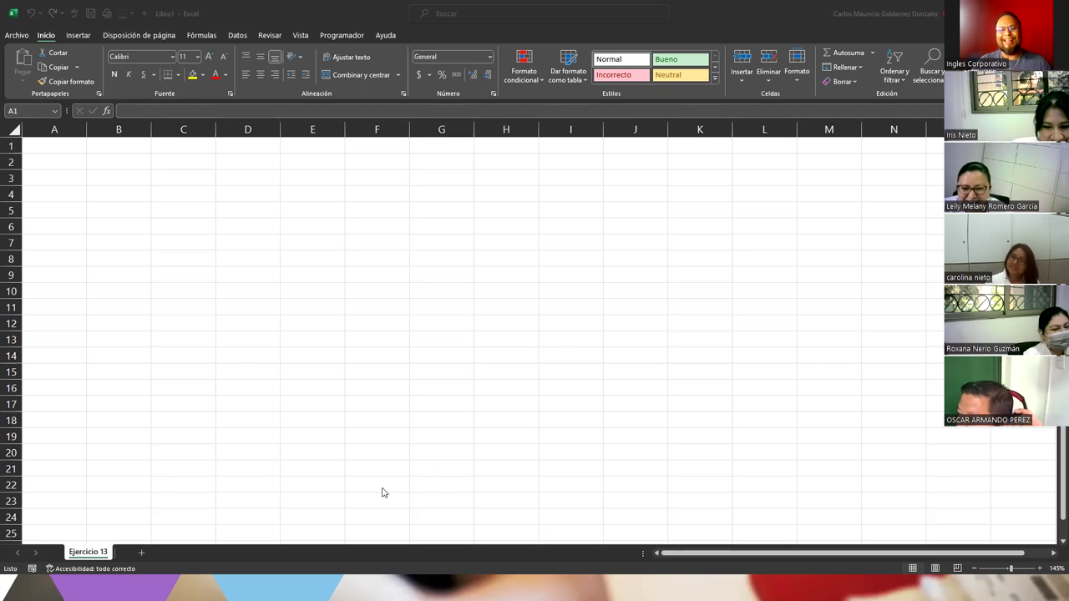
left_click(39, 146)
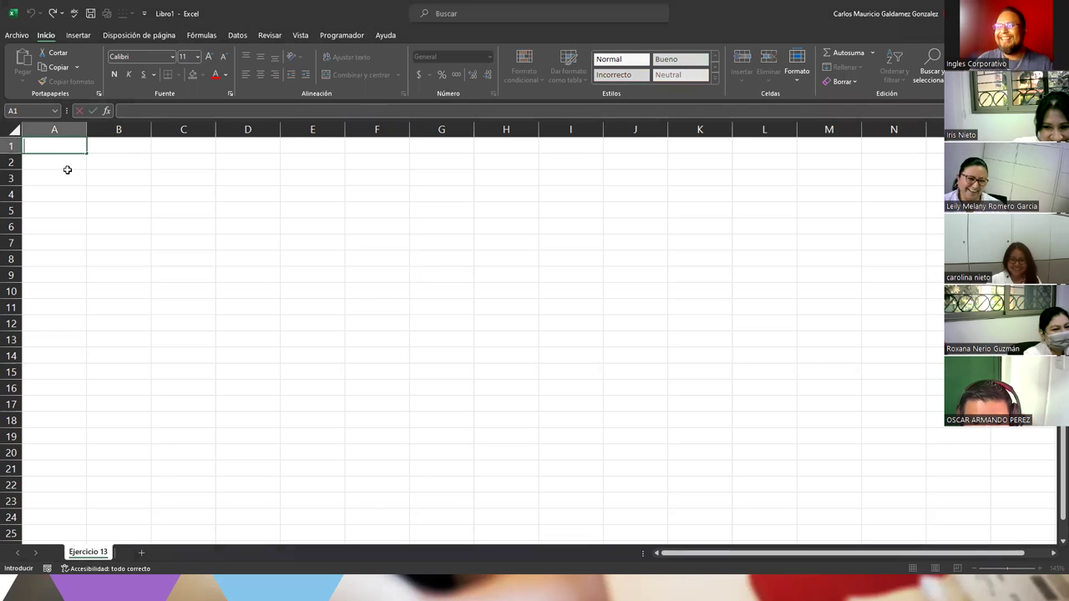
left_click(65, 170)
left_click(57, 162)
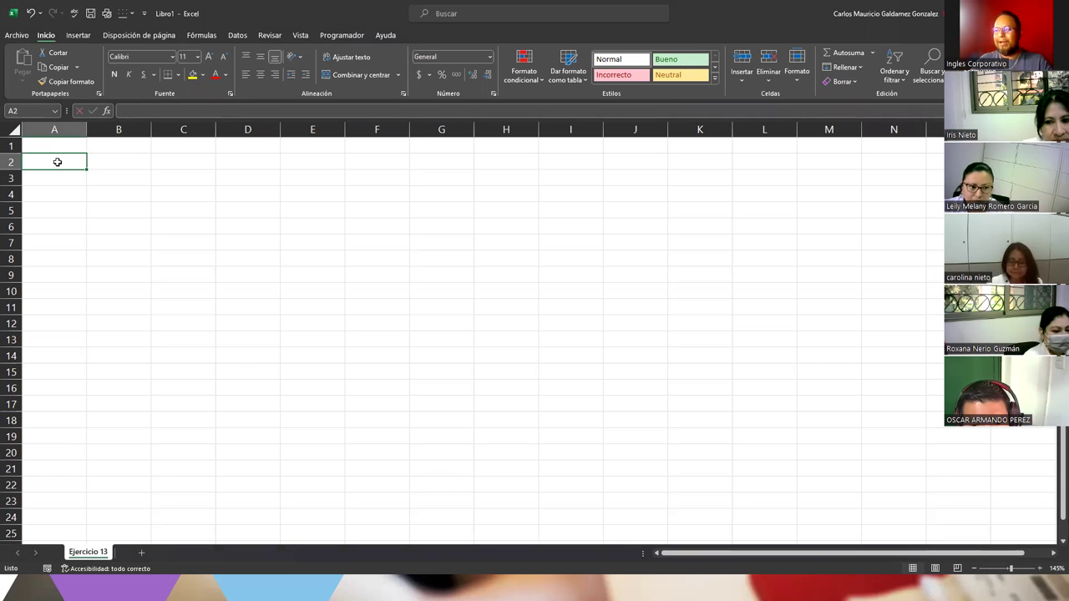
left_click(57, 145)
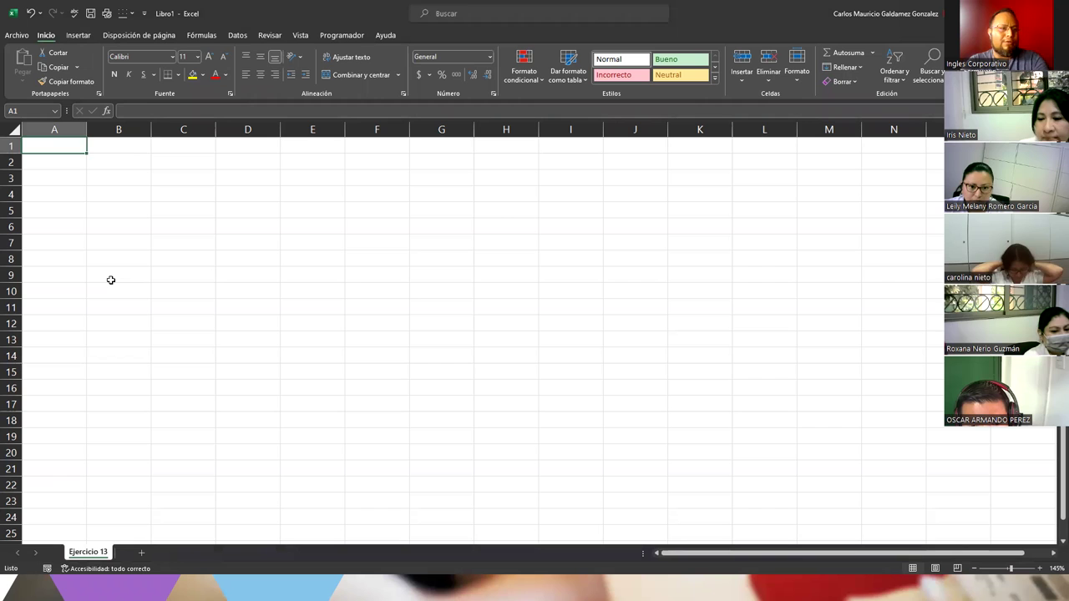
Enter 'Lunes' in cell A1 and keep A1 selected.
type("Lunes")
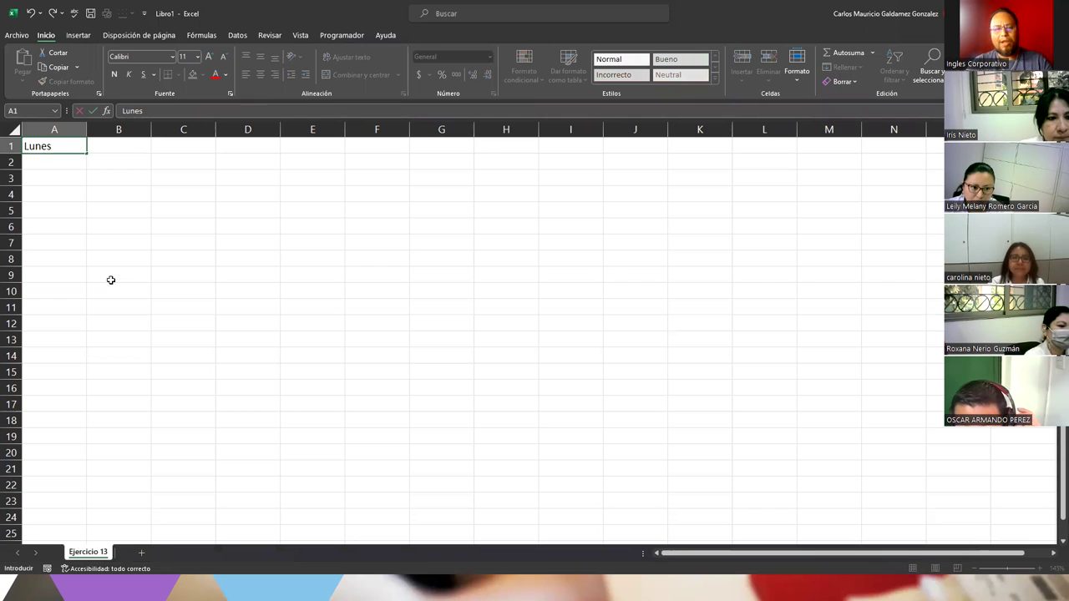
key("Return")
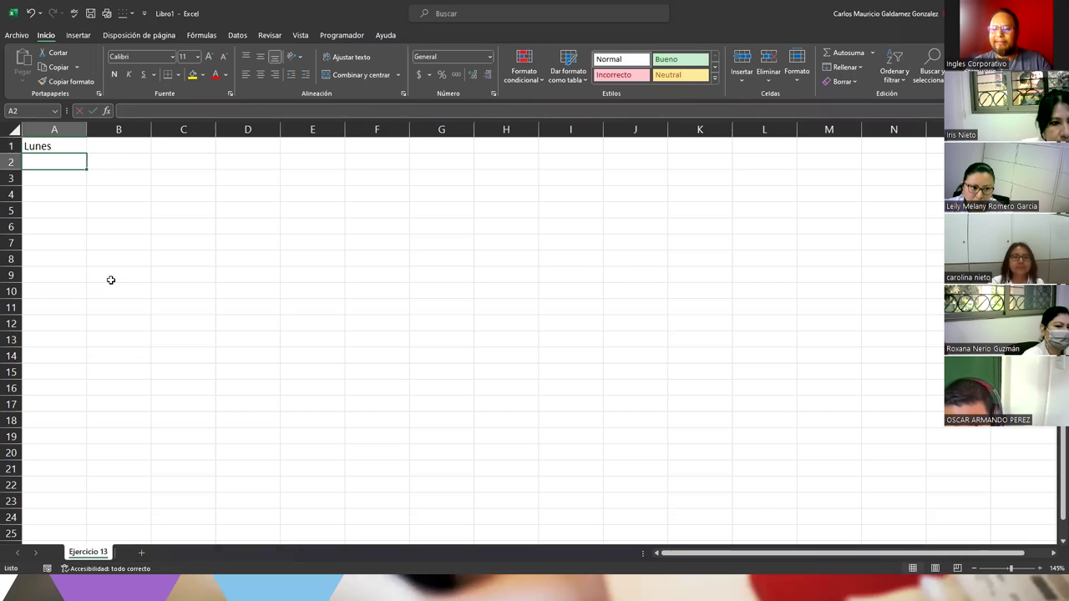
key("Up")
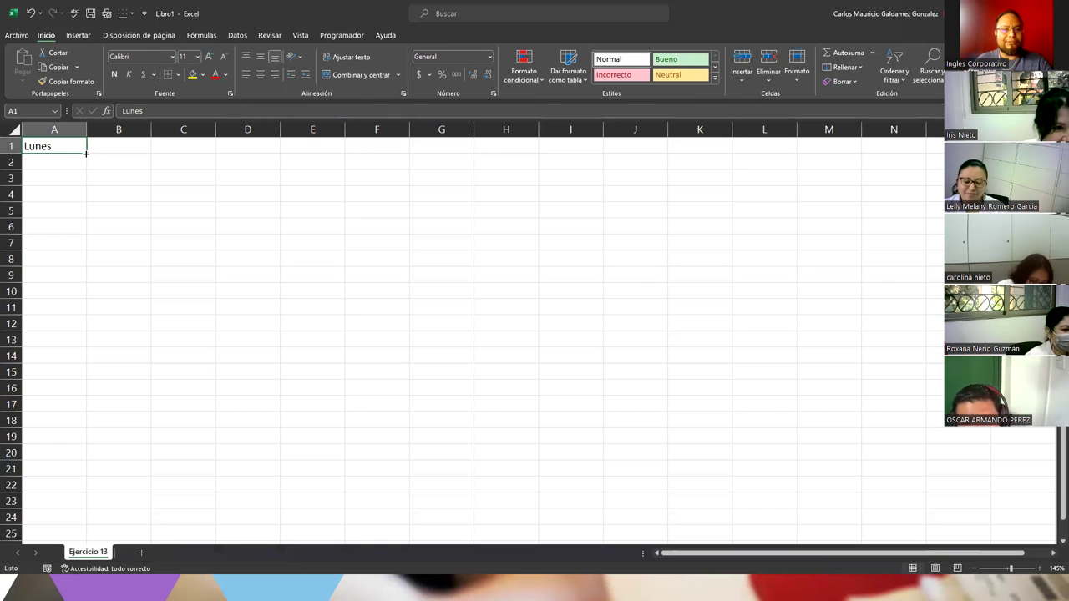
Autofill Lunes across row 1 through Viernes in E1, then shrink the fill back to Martes in B1.
left_click_drag(85, 153, 85, 154)
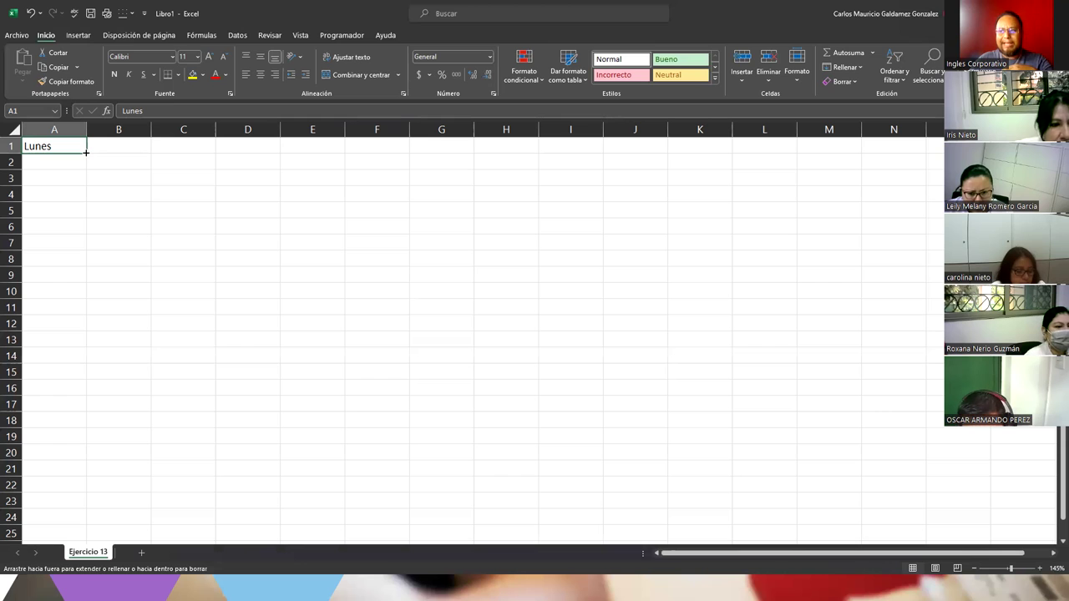
mouse_move(85, 153)
left_mouse_down()
mouse_move(75, 325)
mouse_move(82, 154)
mouse_move(376, 156)
left_mouse_up()
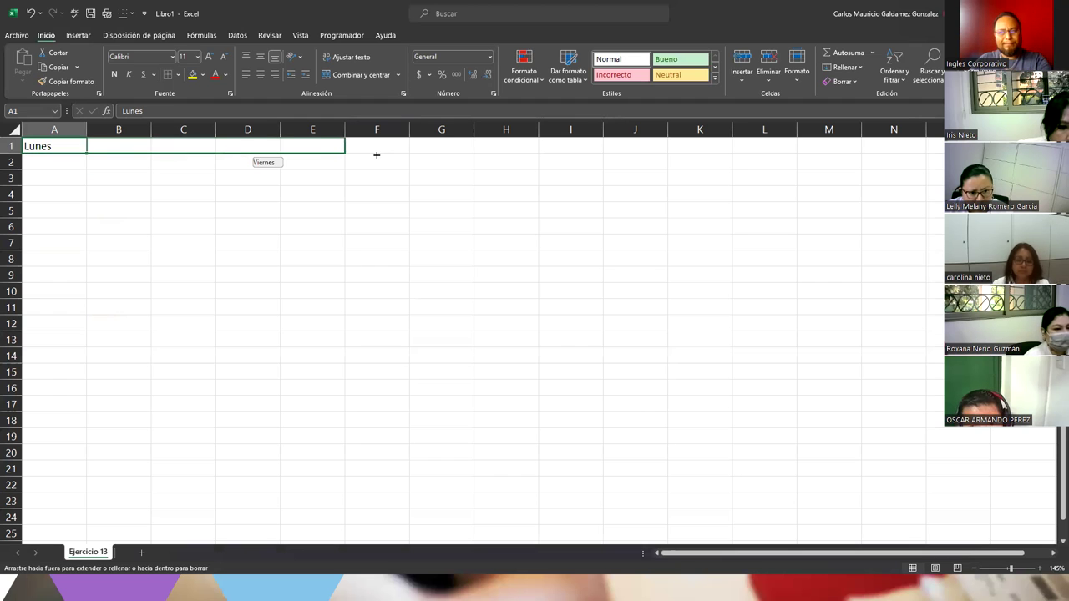
left_click_drag(376, 156, 376, 156)
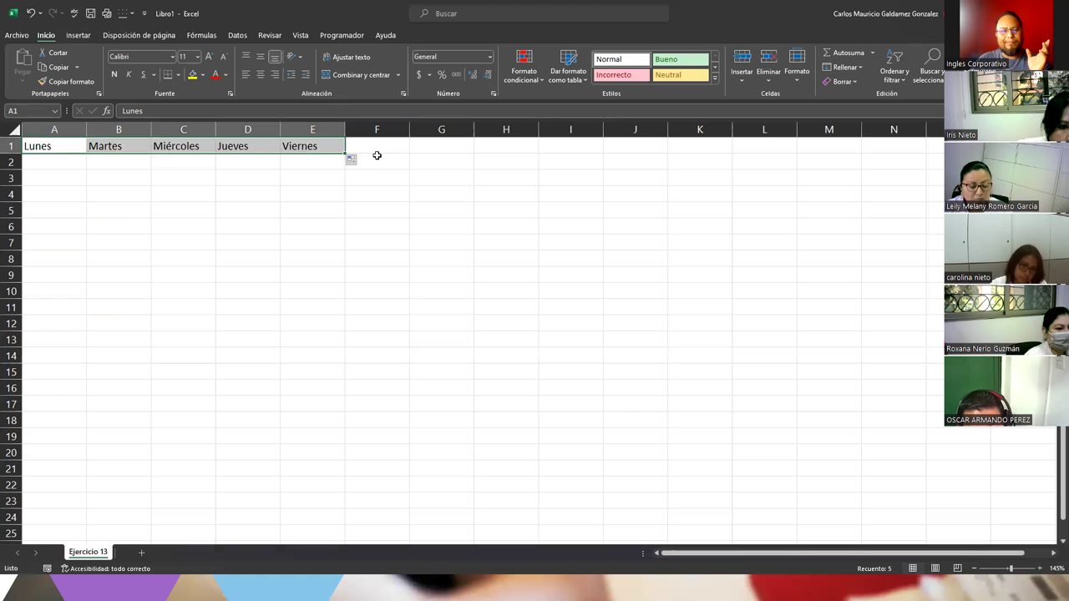
mouse_move(46, 148)
left_mouse_down()
mouse_move(318, 149)
mouse_move(140, 147)
left_mouse_up()
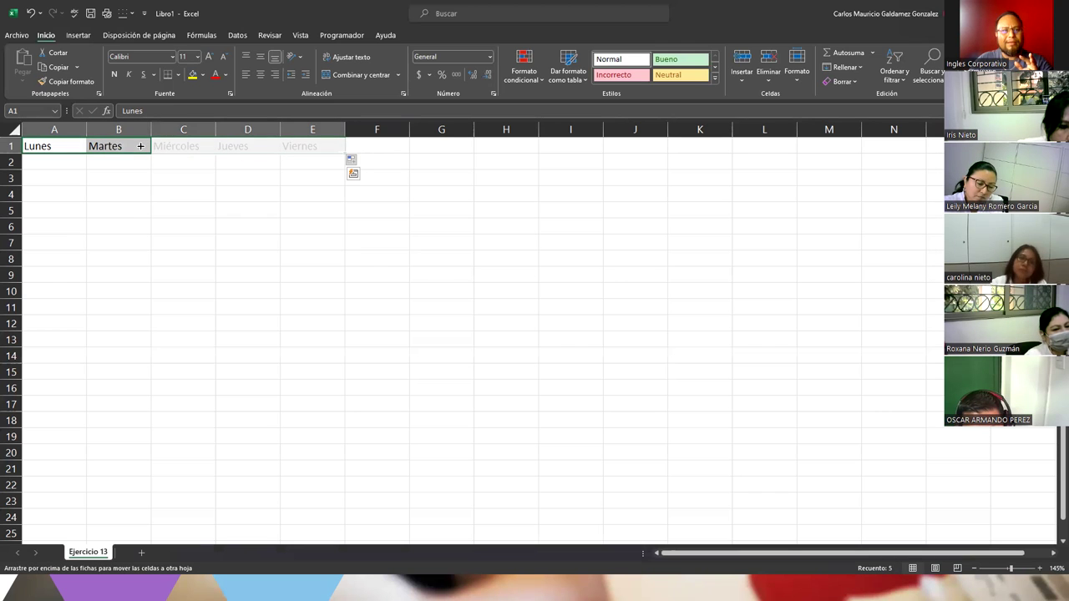
left_click_drag(141, 146, 138, 146)
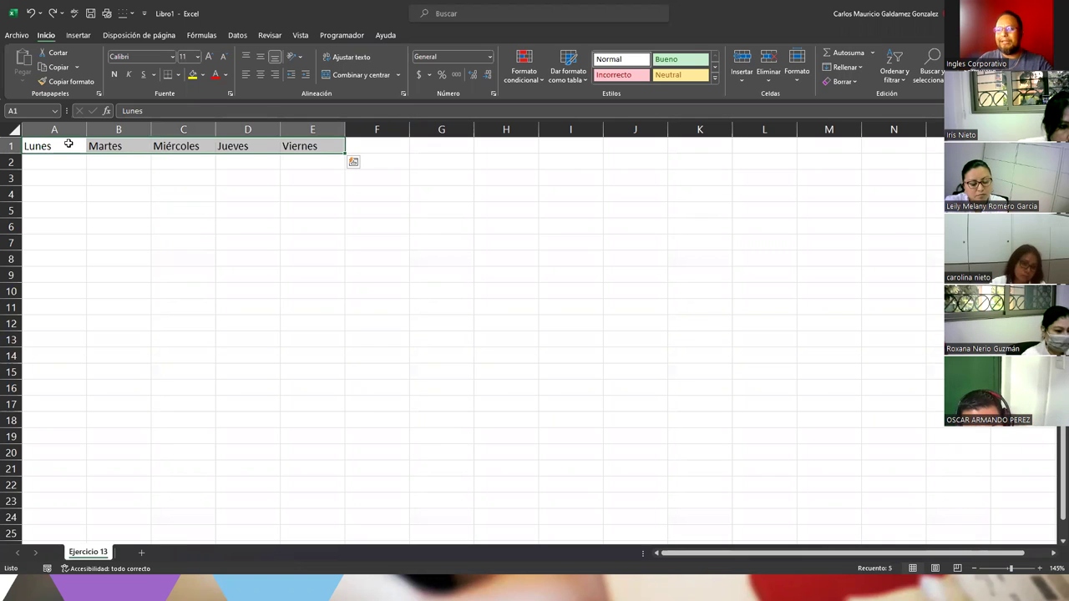
Undo the row fill and fill Lunes down column A so A2:A7 read Martes through Domingo.
key("ctrl+z")
key("ctrl+z")
left_click_drag(86, 154, 70, 263)
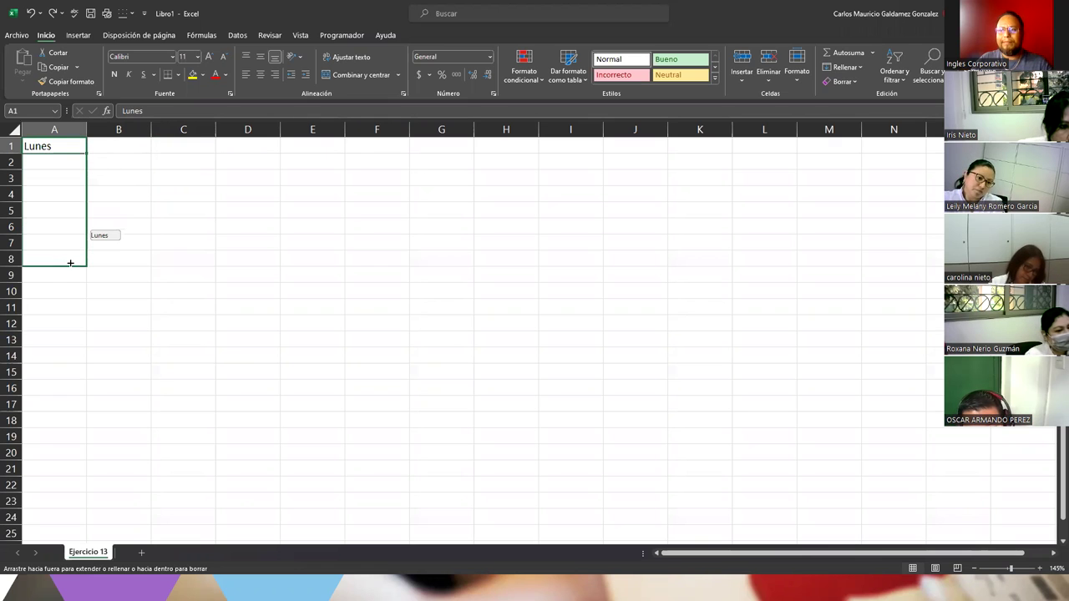
left_click_drag(70, 263, 70, 252)
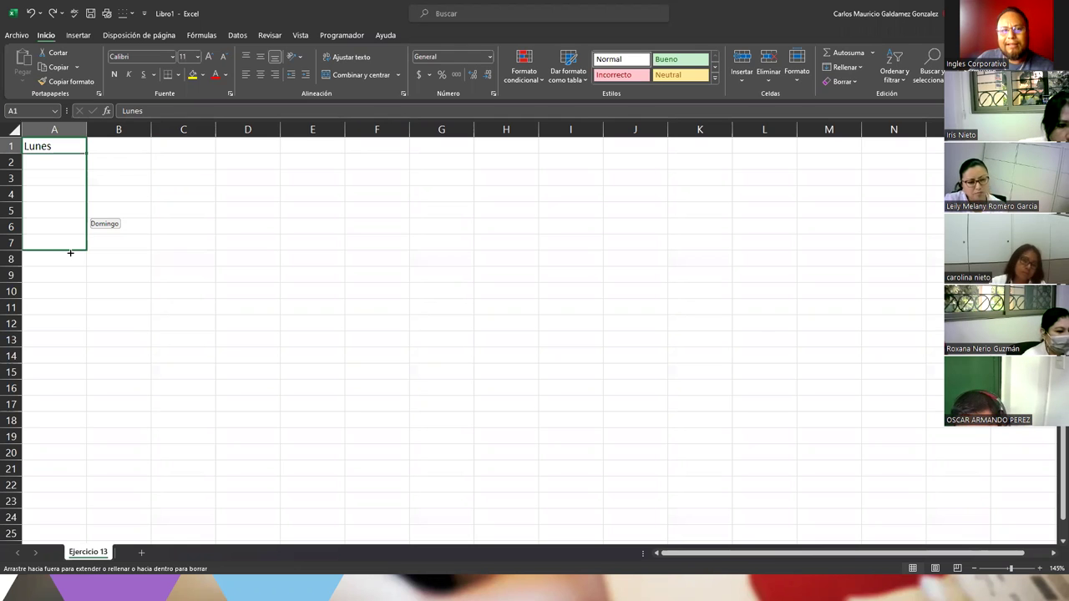
mouse_move(70, 251)
left_mouse_down()
mouse_move(60, 181)
mouse_move(65, 248)
left_mouse_up()
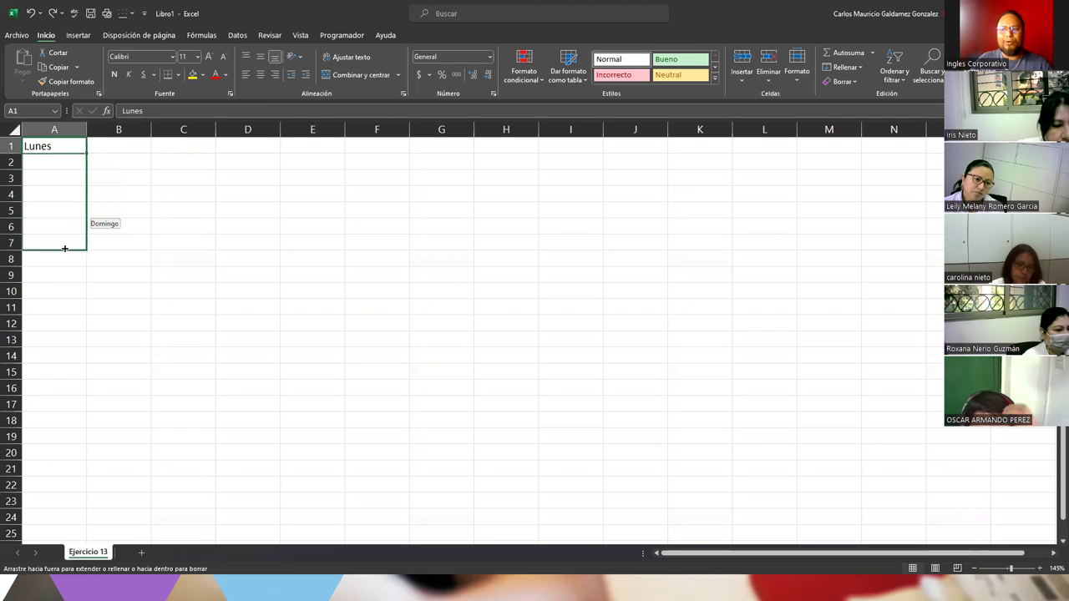
left_click_drag(64, 248, 65, 248)
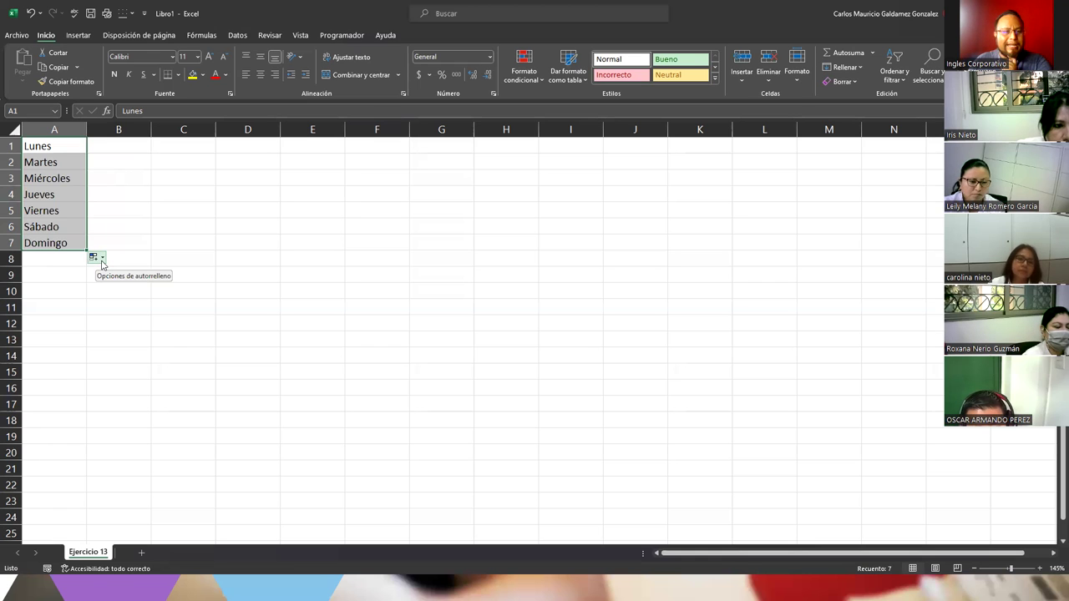
Switch the fill from Copiar celdas back to Serie de relleno, then reopen the Auto Fill Options list.
left_click(101, 261)
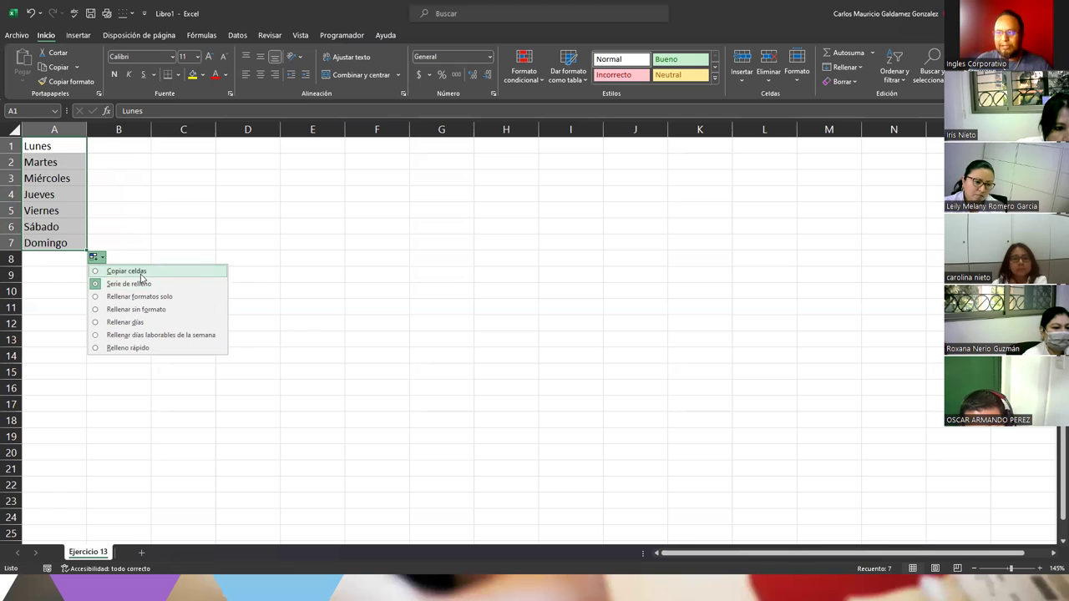
left_click(126, 272)
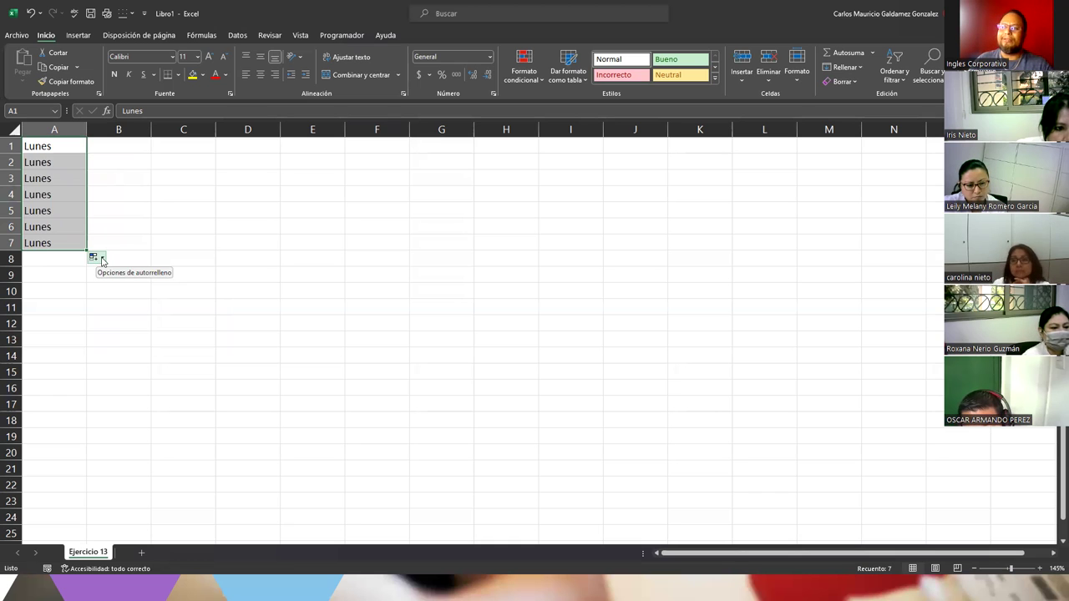
left_click(102, 258)
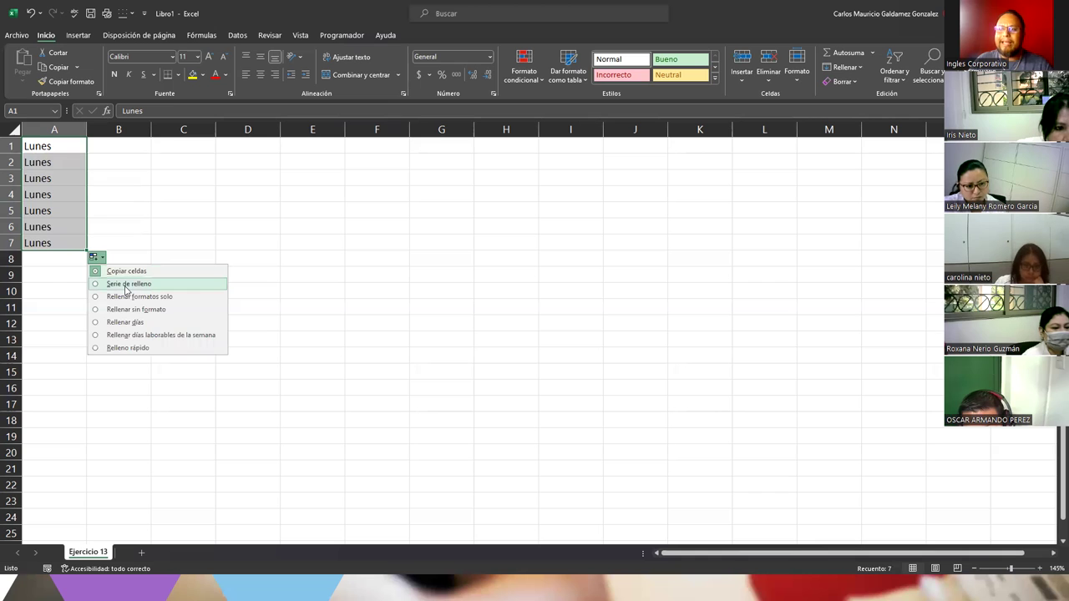
left_click(126, 285)
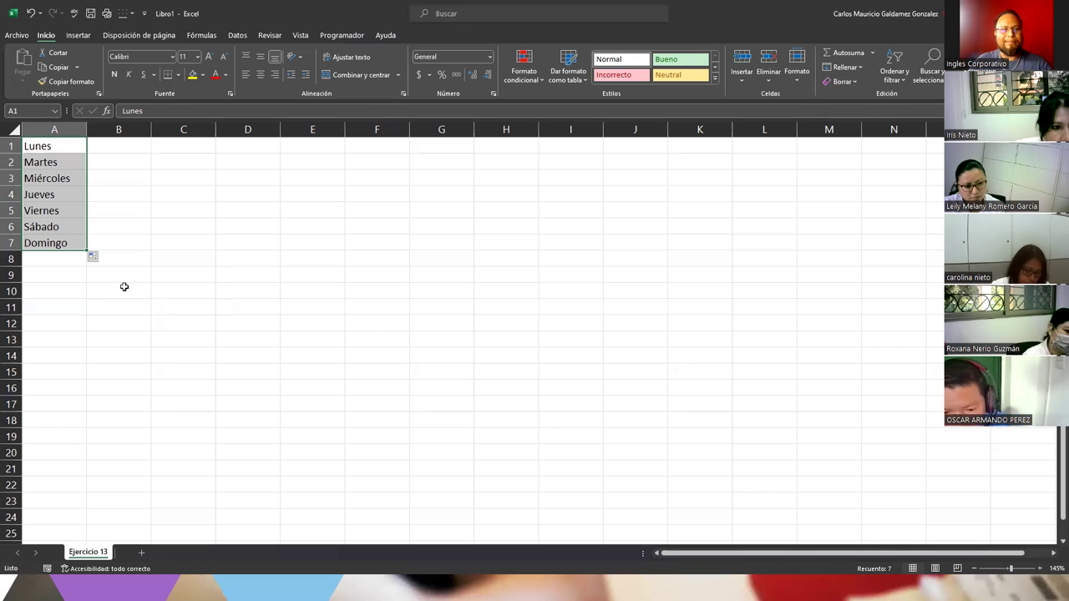
left_click(95, 257)
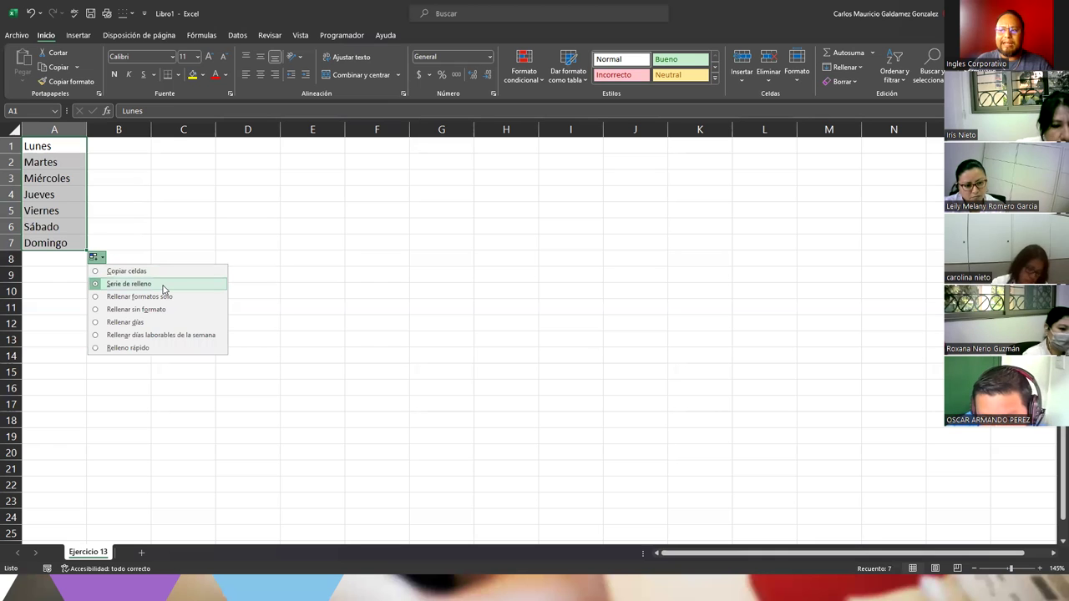
Dismiss the fill options, undo the fill from A1, and refill Lunes down to Domingo in A7.
left_click(55, 212)
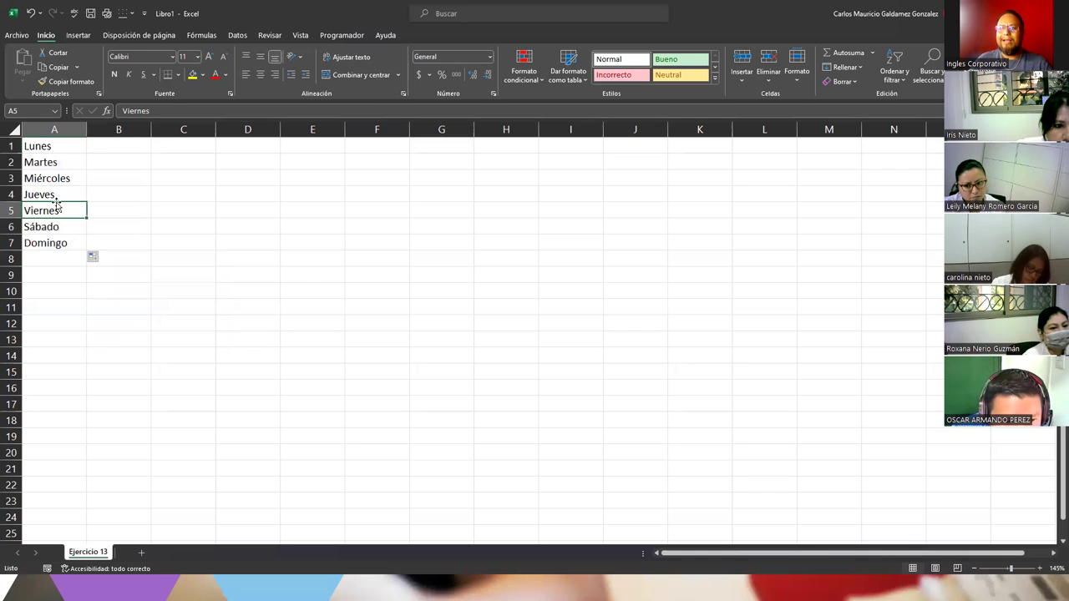
left_click(48, 144)
key("ctrl+z")
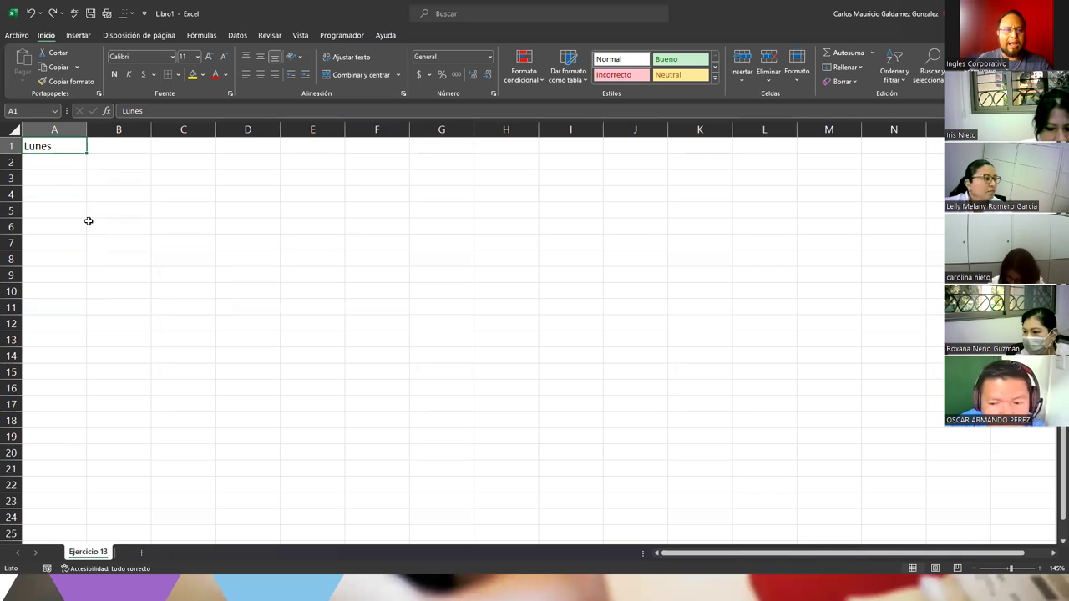
left_click_drag(86, 156, 82, 256)
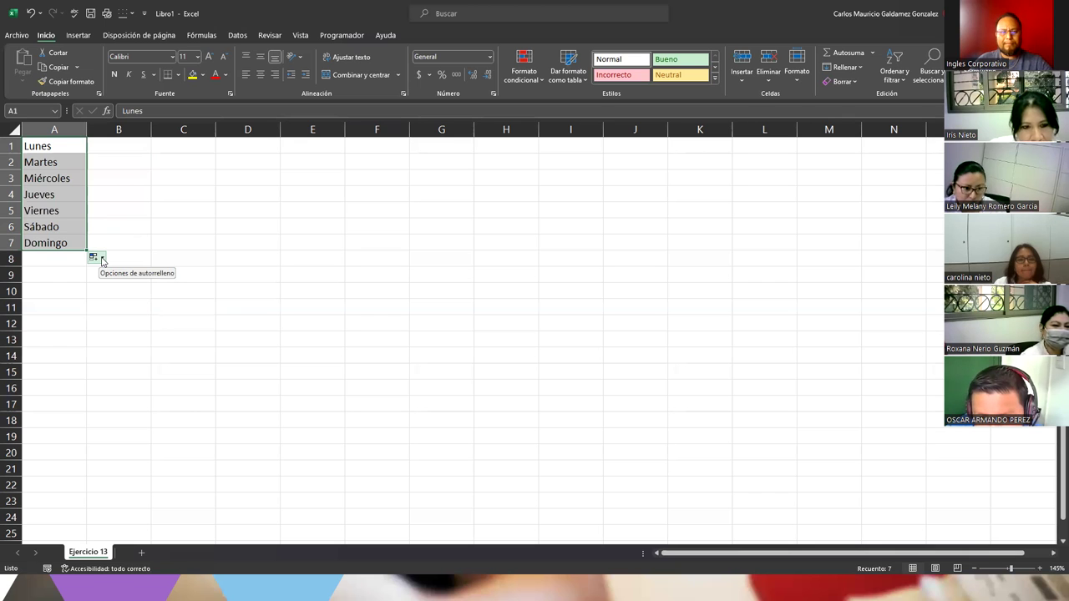
Open the Auto Fill Options dropdown below A7 for the Lunes–Domingo series.
left_click(101, 259)
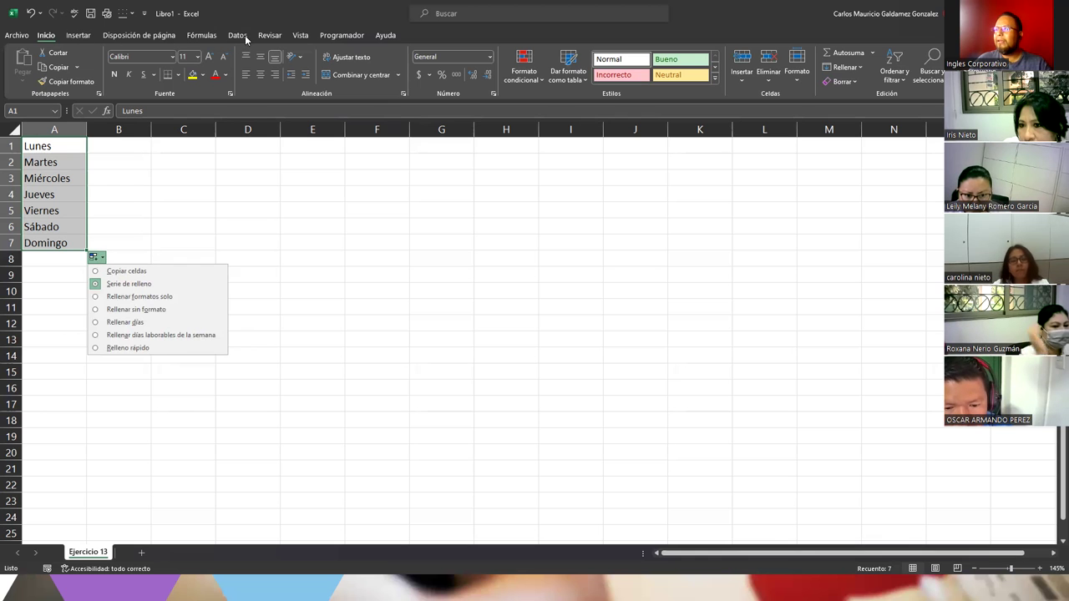
Close the fill options and browse the Vista, Revisar, Datos and Fórmulas ribbons before returning to Inicio.
left_click(297, 37)
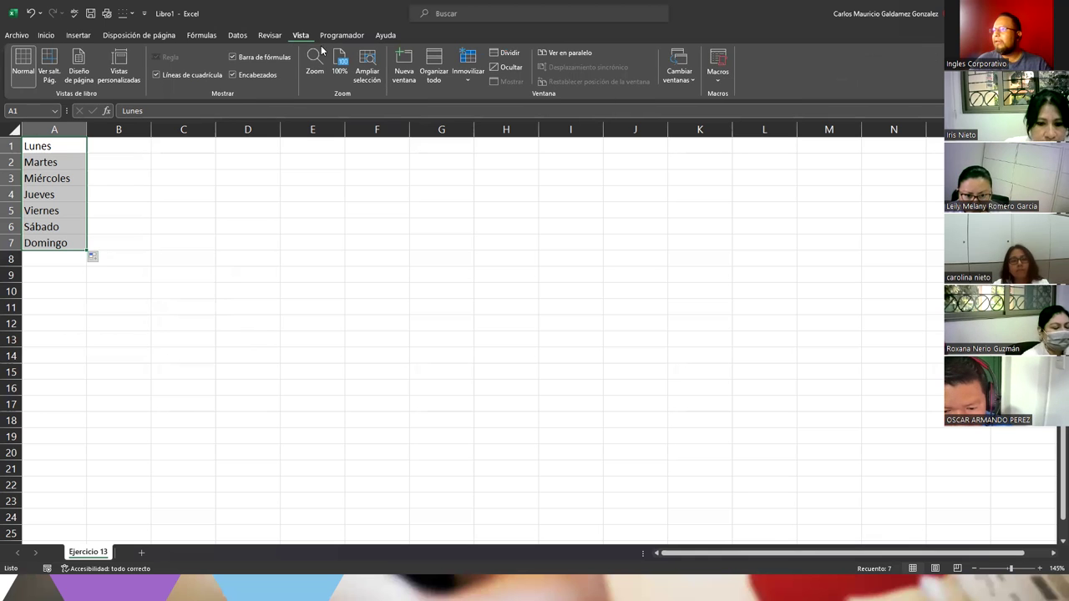
left_click(273, 36)
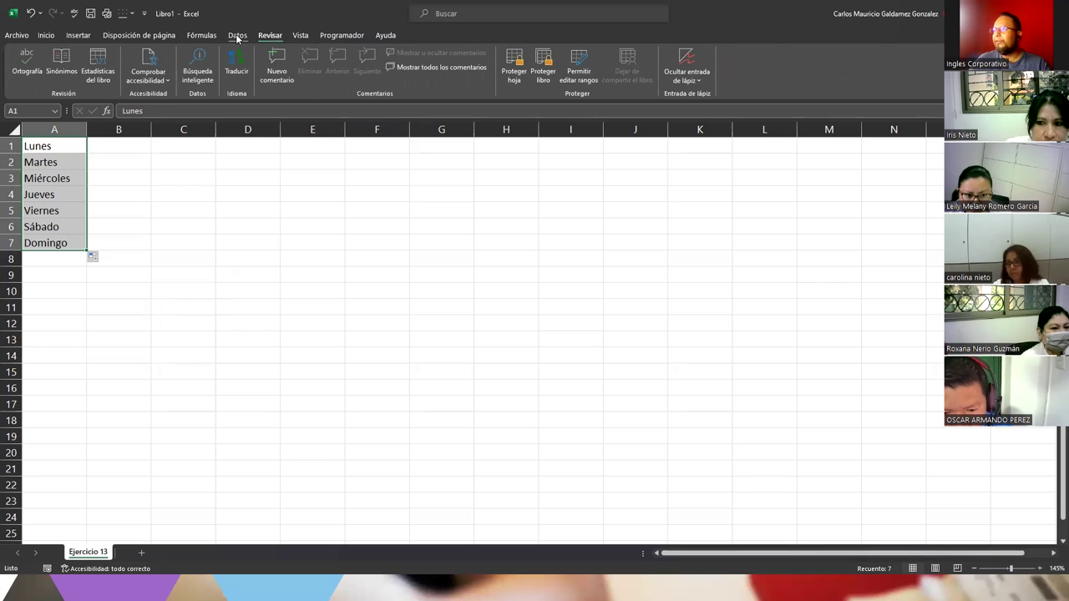
left_click(238, 35)
left_click(202, 36)
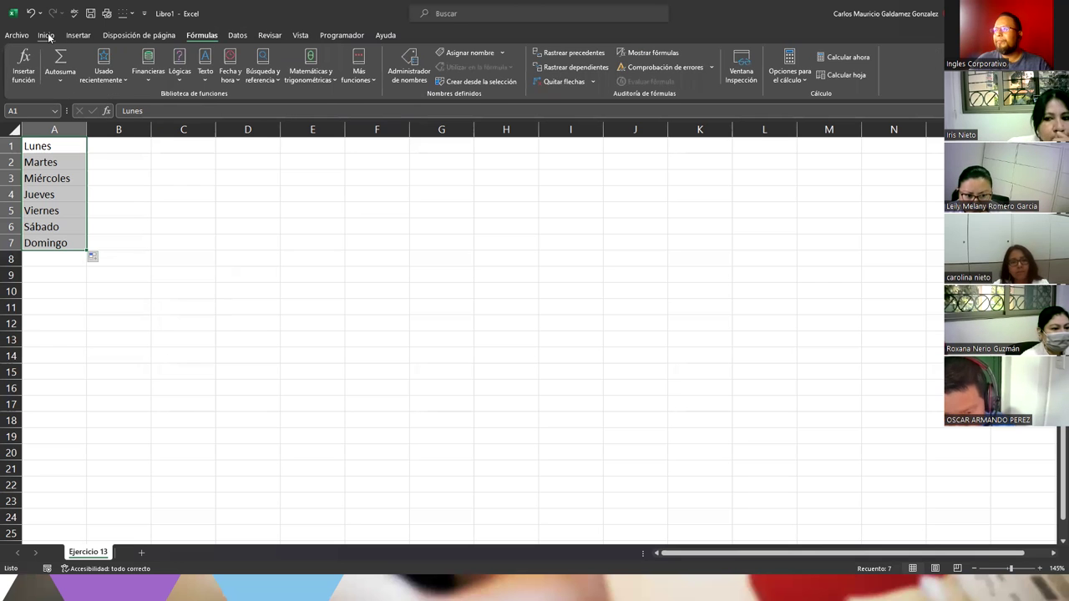
left_click(47, 36)
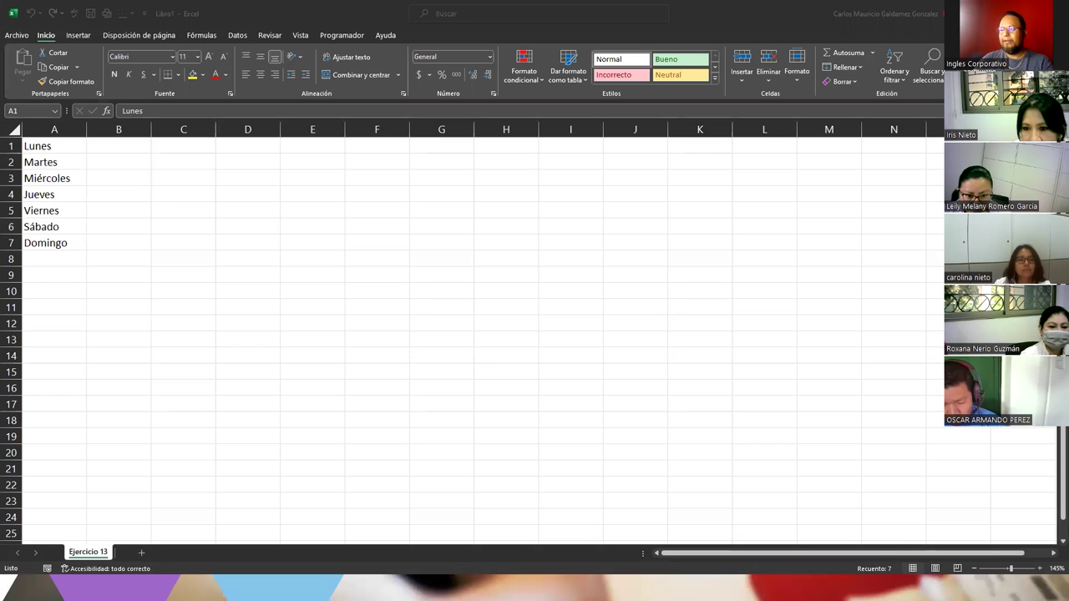
Reopen Auto Fill Options, then switch to the Photos screenshot of another lunes–domingo fill.
left_click(327, 12)
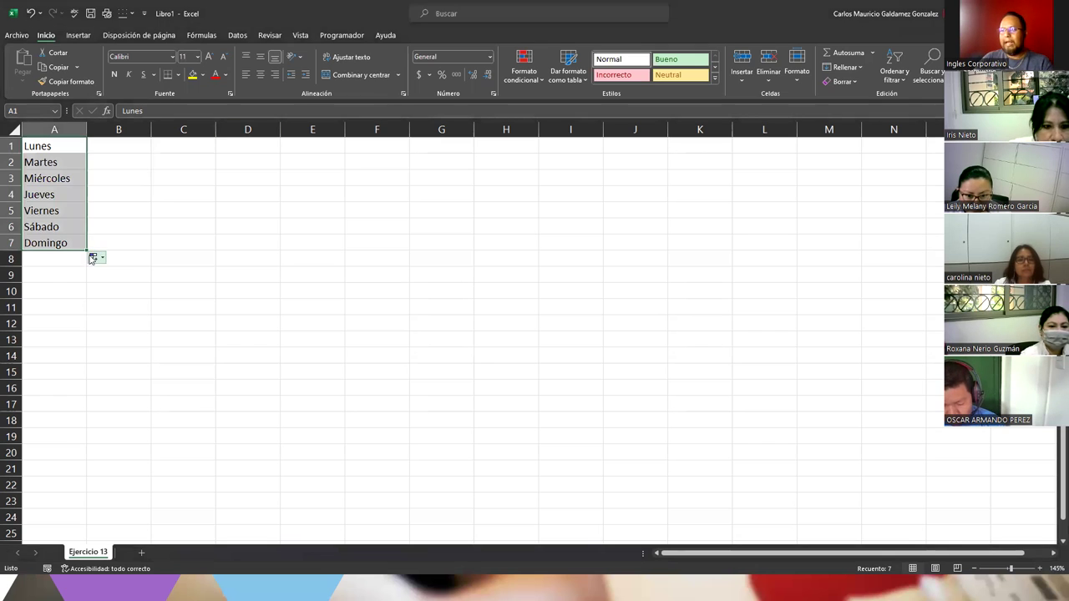
left_click(94, 257)
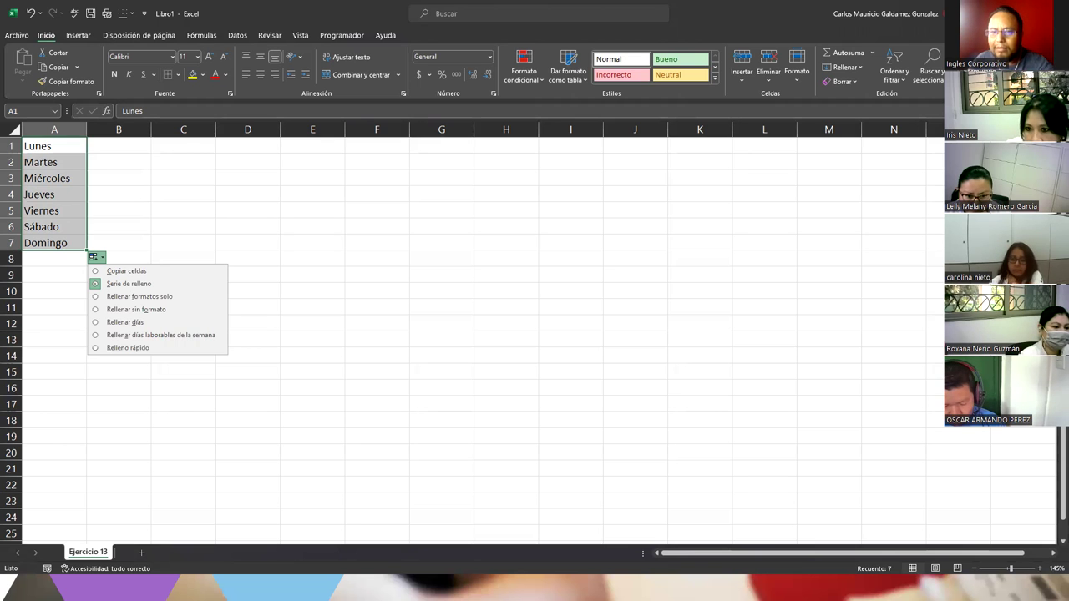
left_click(484, 323)
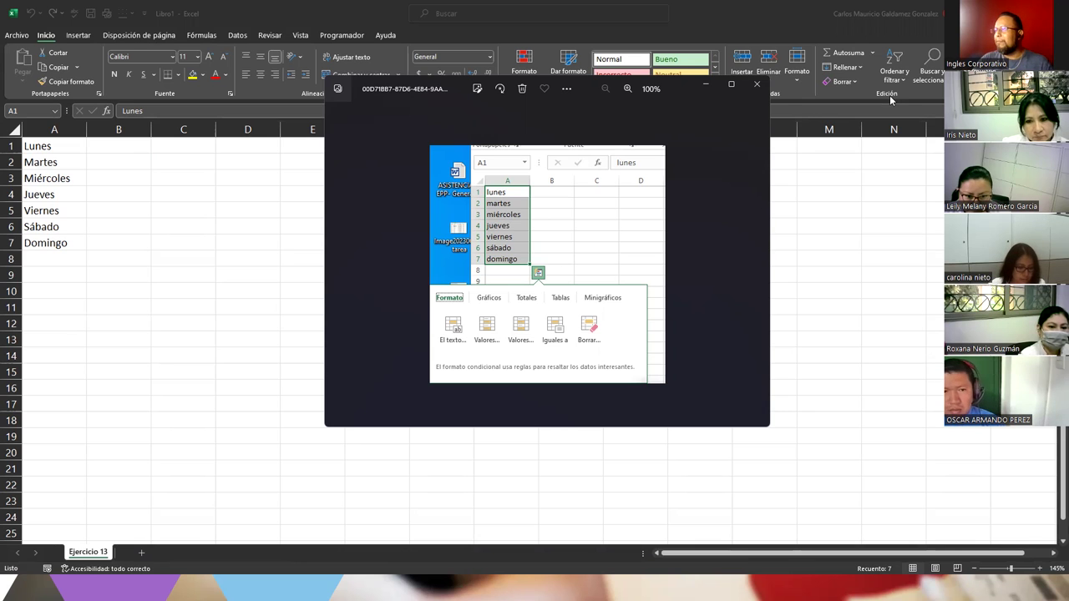
Close the Photos screenshot and bring up Excel's File backstage view.
left_click(756, 87)
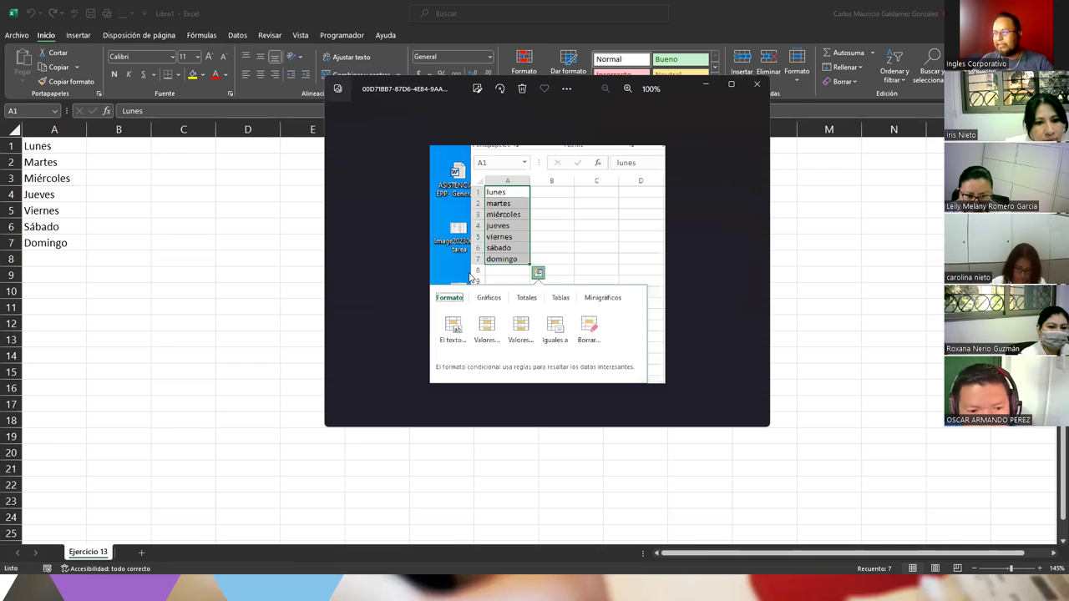
left_click(756, 86)
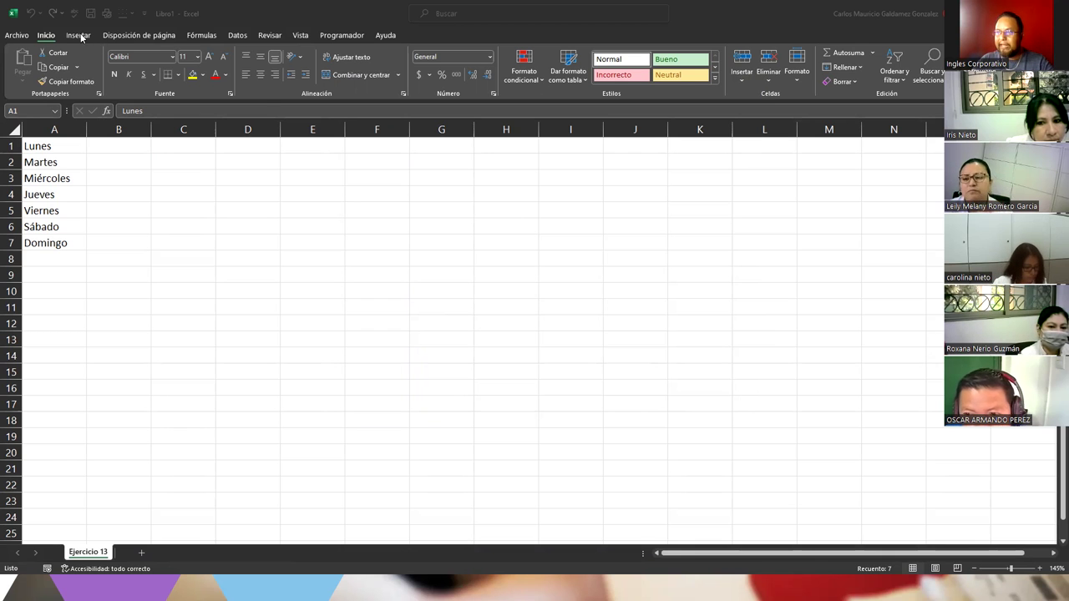
left_click(18, 35)
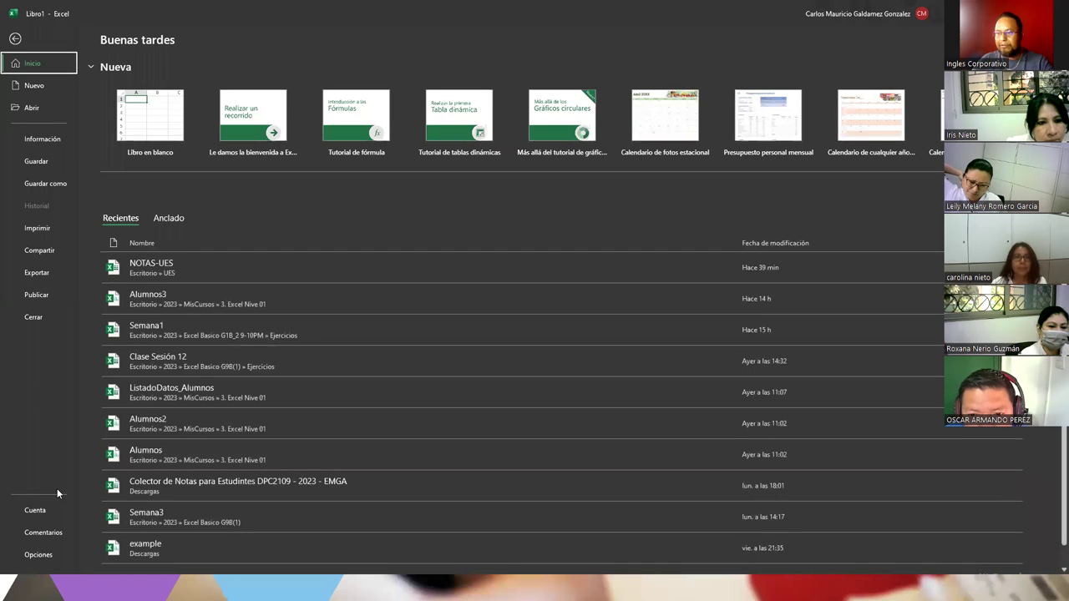
Open the Opciones de Excel dialog from the File backstage view.
left_click(37, 554)
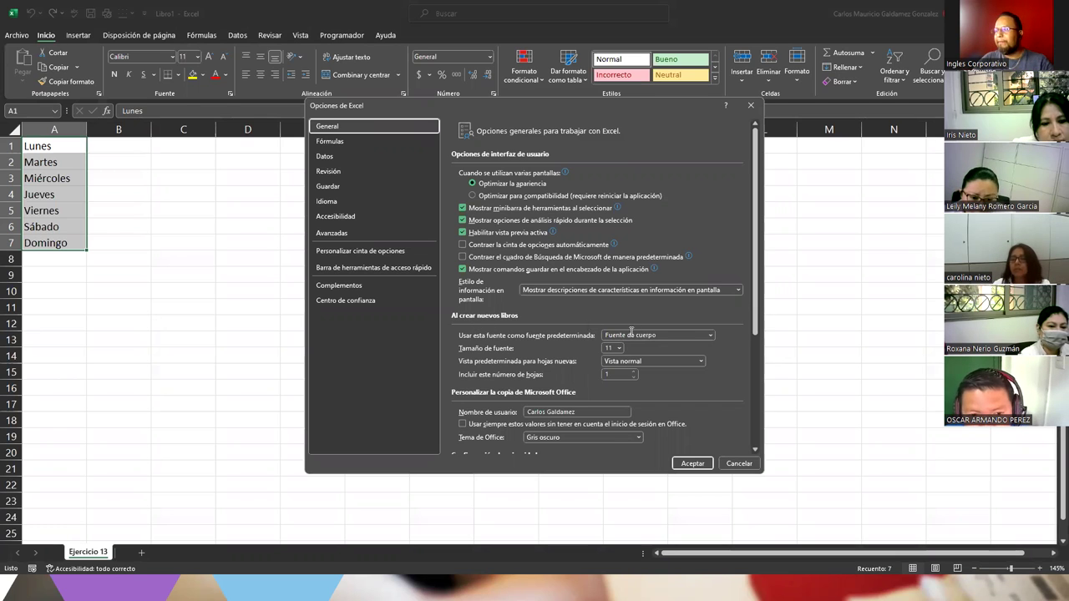
Switch Opciones de Excel to the Avanzadas page with the fill-handle editing settings.
left_click(362, 234)
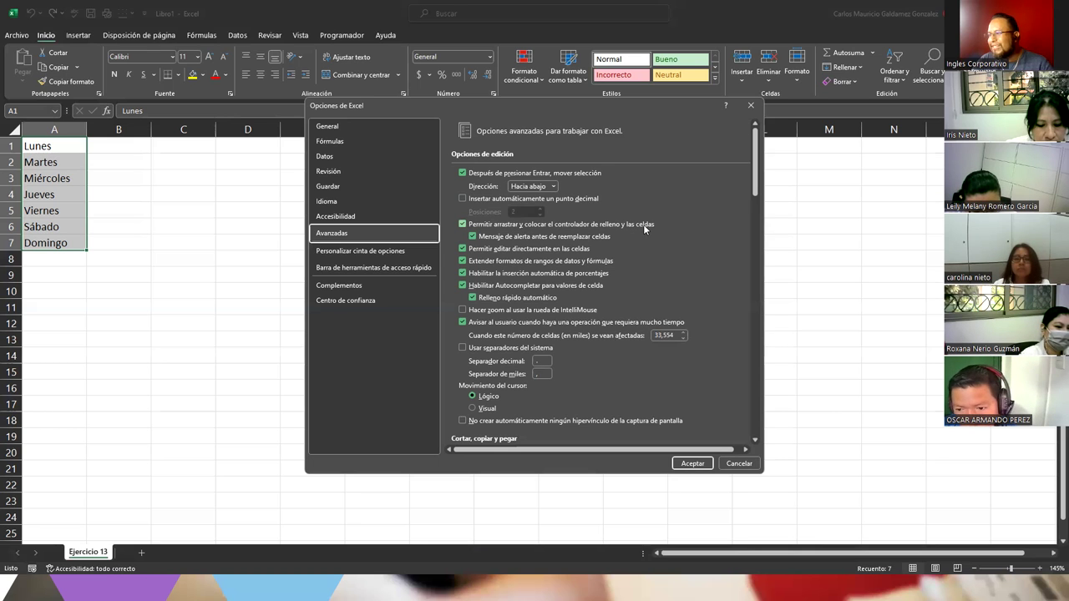
Toggle the fill-handle drag-and-drop and AutoComplete options off and back on, then accept the dialog.
left_click(463, 225)
left_click(464, 225)
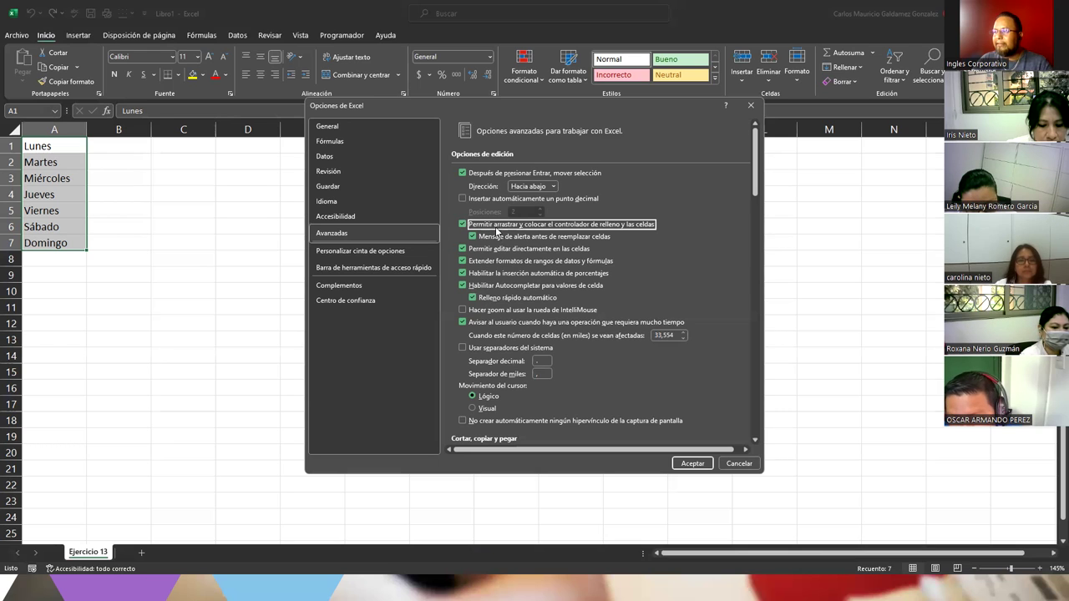
left_click(462, 285)
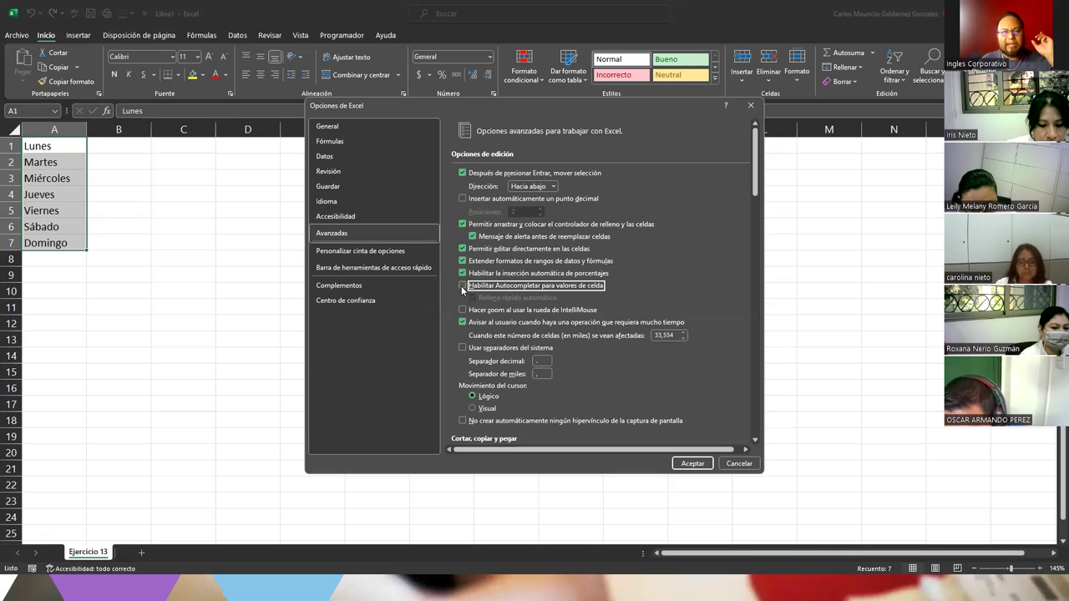
left_click(462, 285)
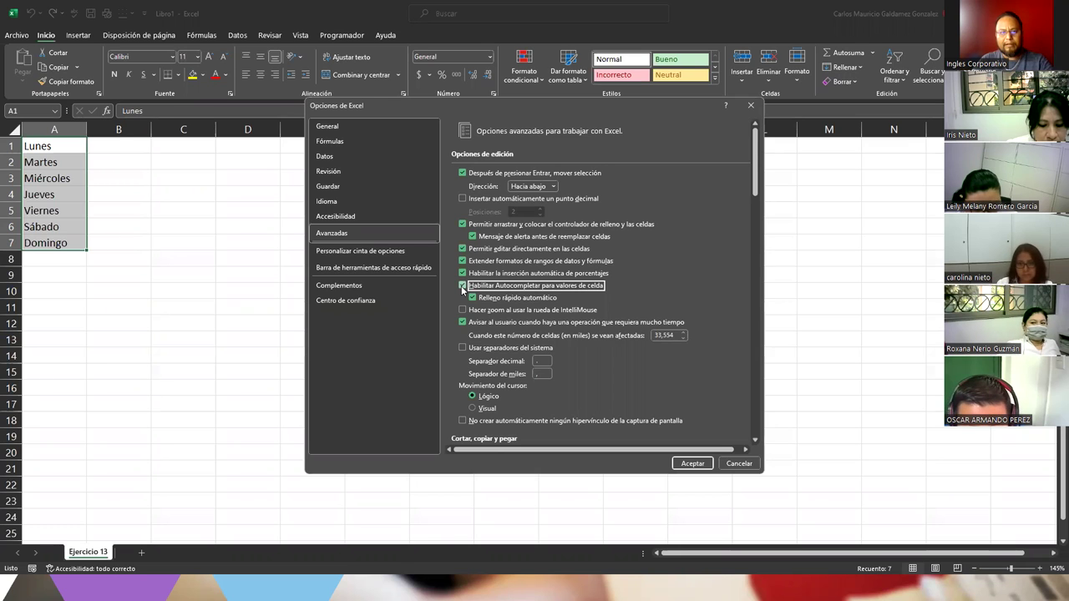
left_click(692, 463)
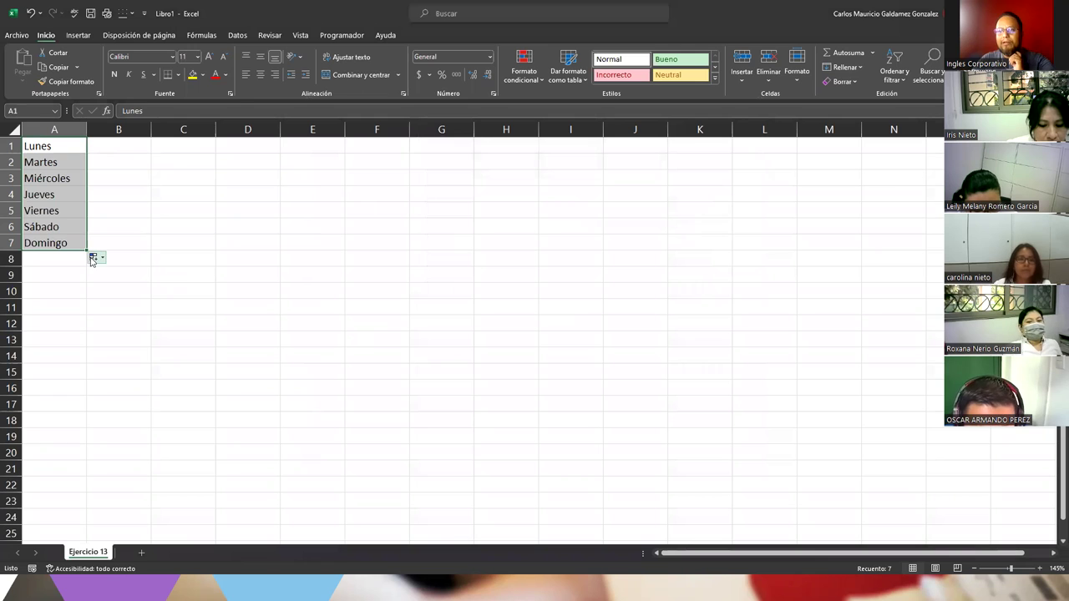
Show the Auto Fill Options menu for the Lunes–Domingo series below A7.
left_click(103, 259)
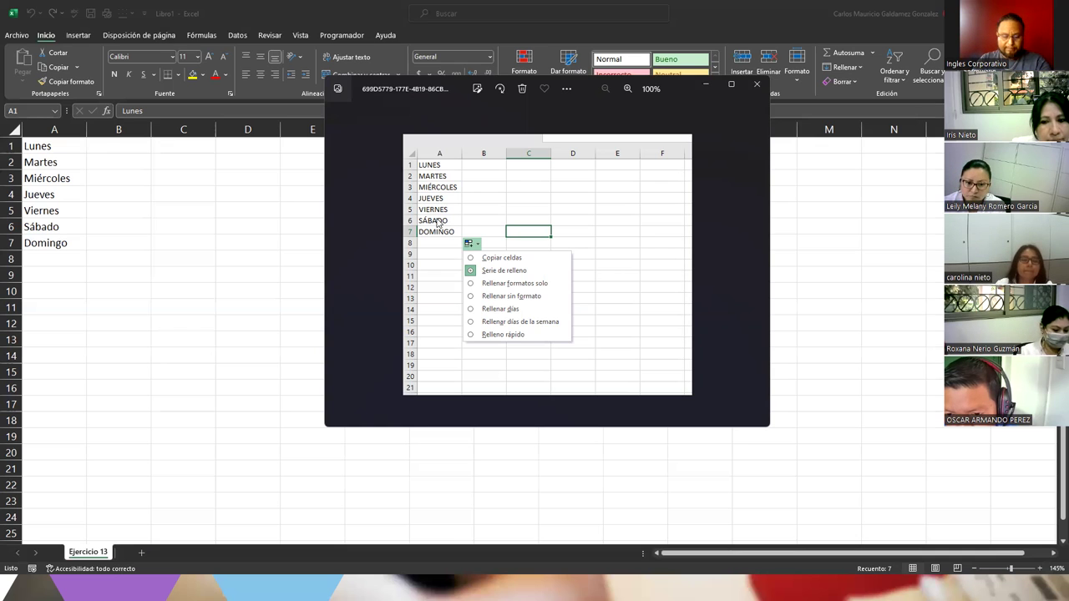
Close the reference image, then open and dismiss the Auto Fill Options list for the days.
left_click(749, 94)
key("ctrl+a")
left_click(43, 147)
left_click(95, 258)
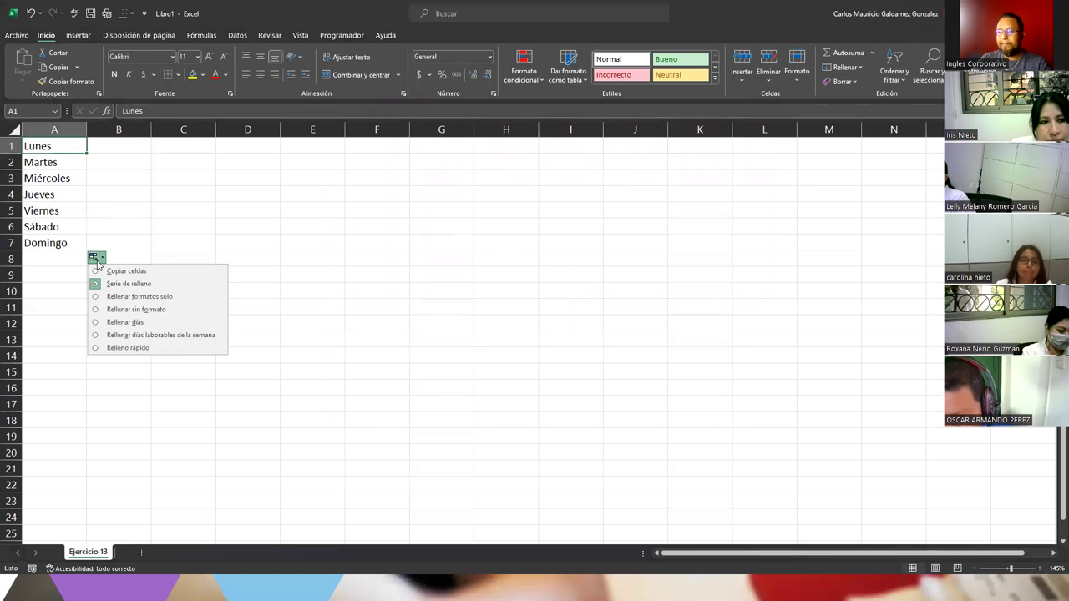
left_click(46, 241)
Reselect A1:A7, open and close Quick Analysis, and show the Auto Fill Options again.
left_click(46, 241)
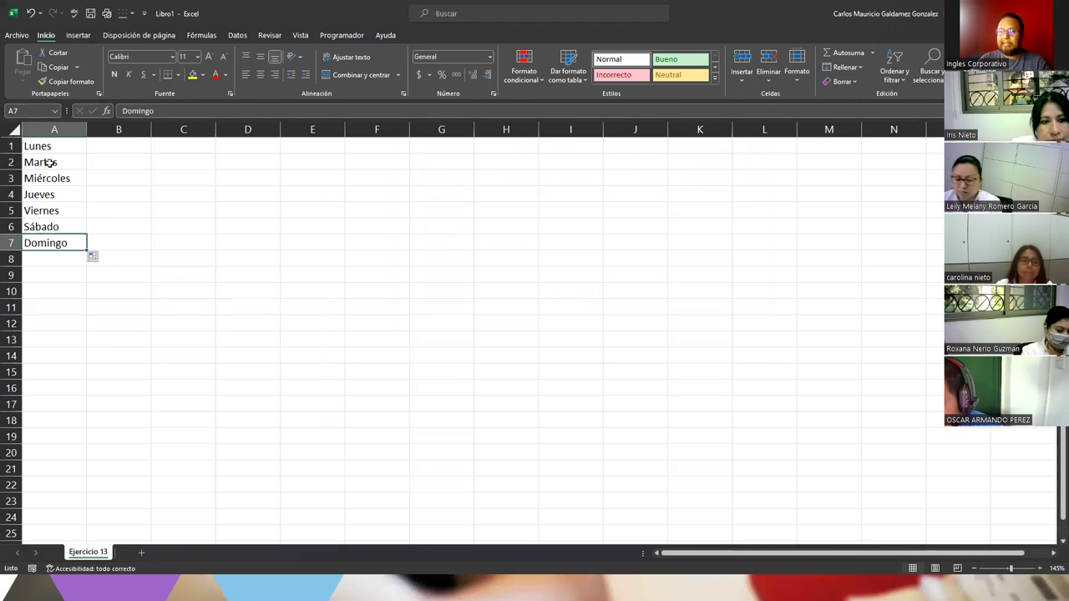
left_click_drag(44, 147, 46, 243)
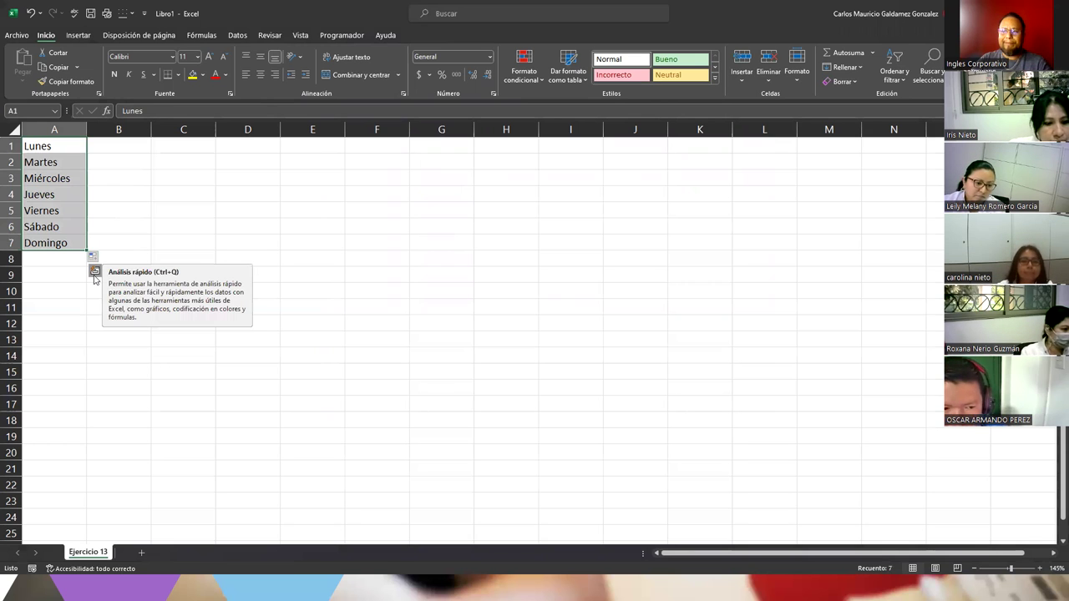
left_click(96, 271)
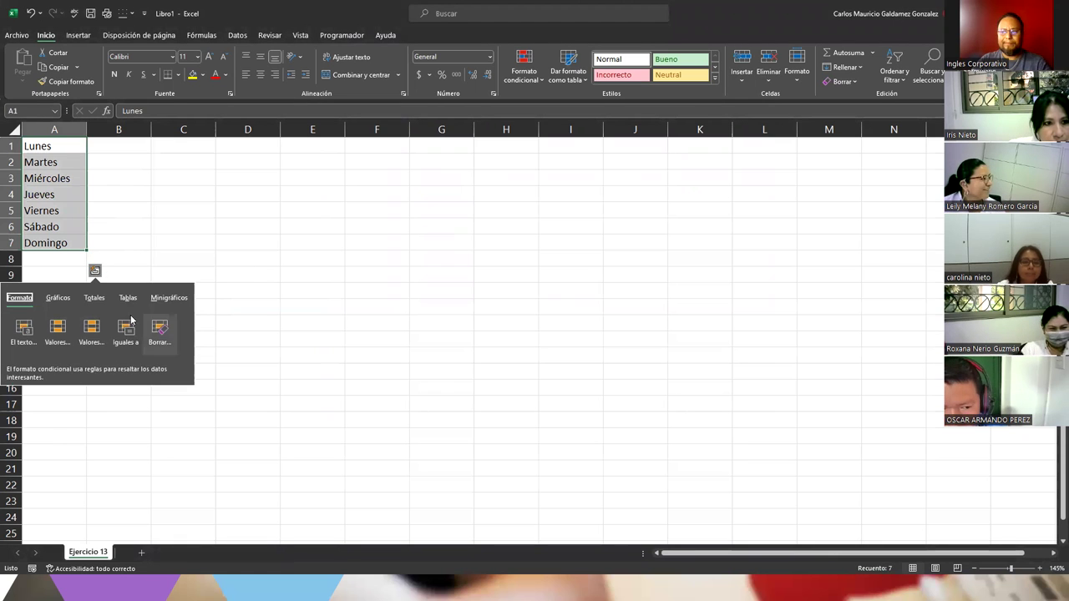
left_click(95, 271)
left_click(94, 258)
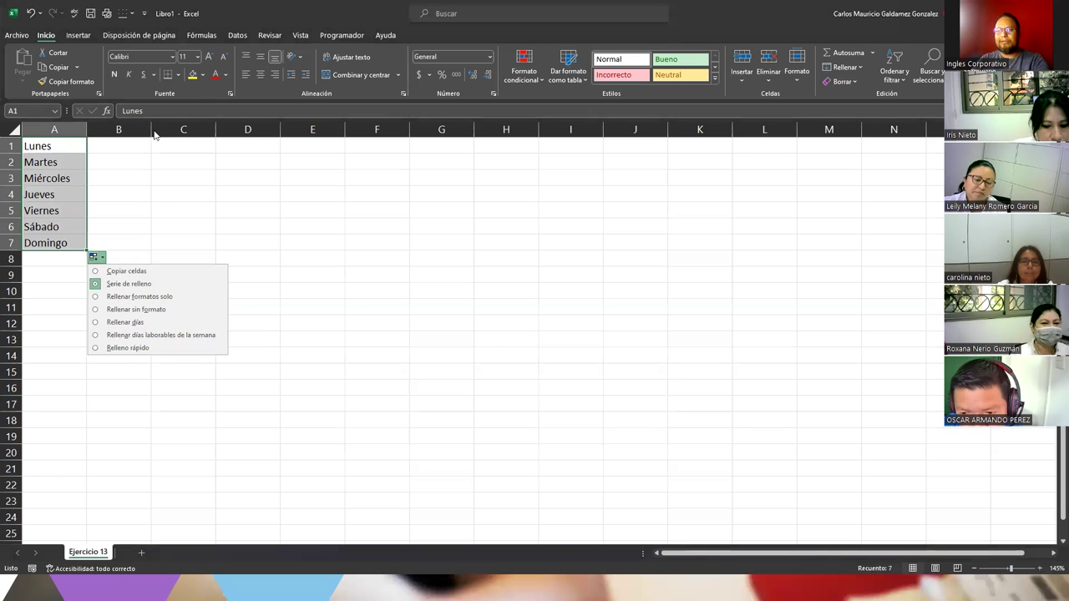
left_click(127, 145)
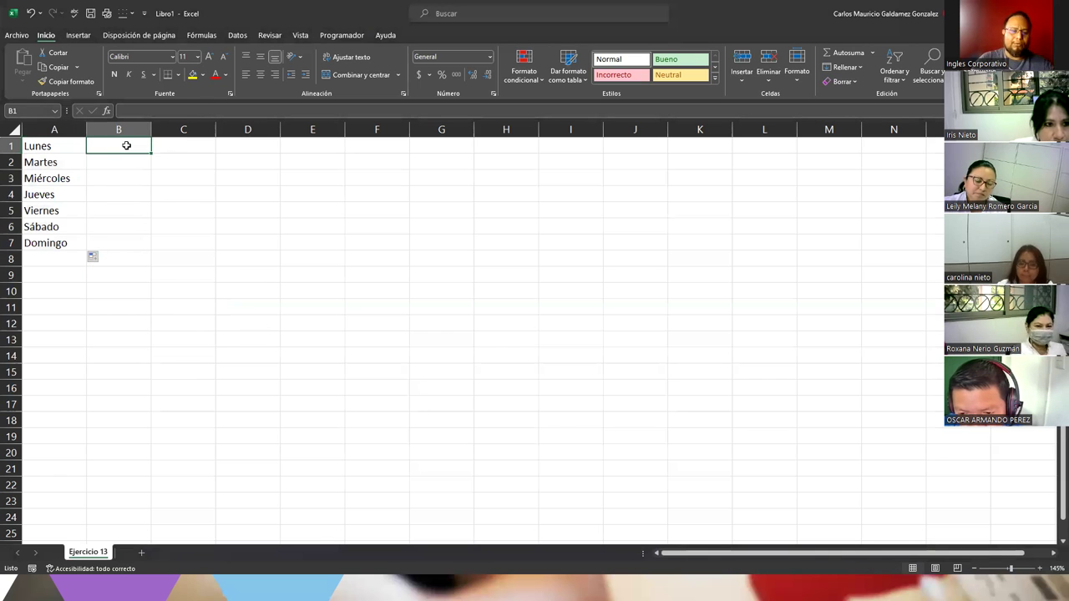
type("Lun")
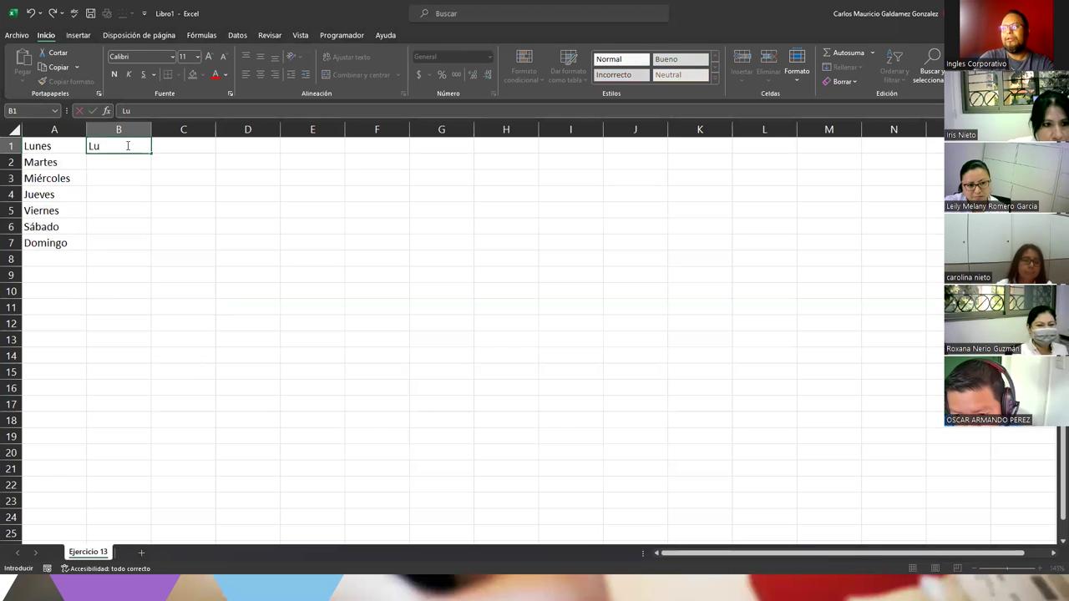
key("Return")
left_click(126, 145)
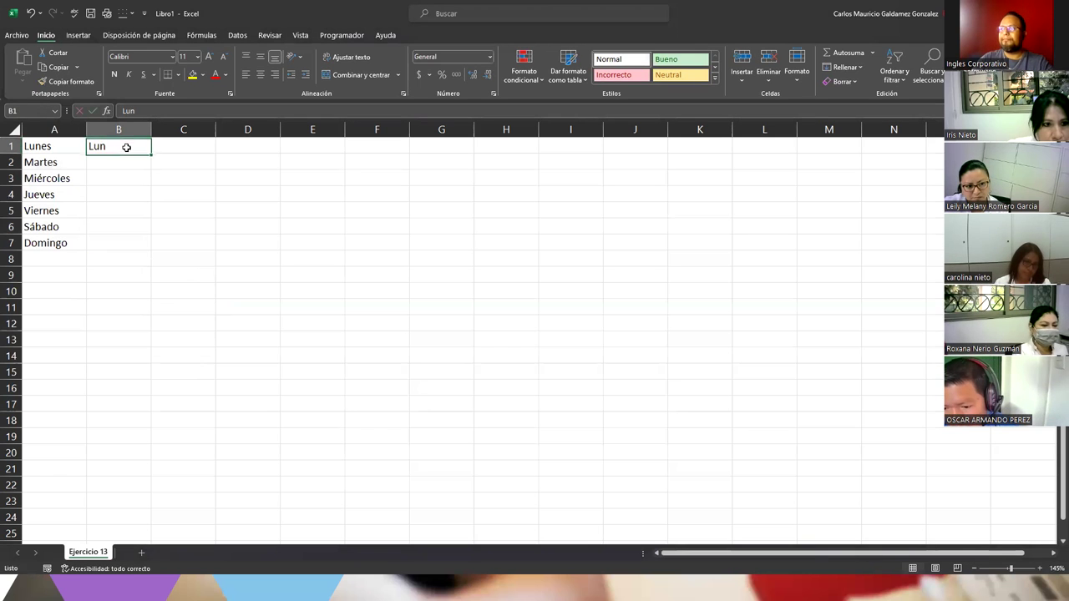
left_click_drag(151, 154, 151, 245)
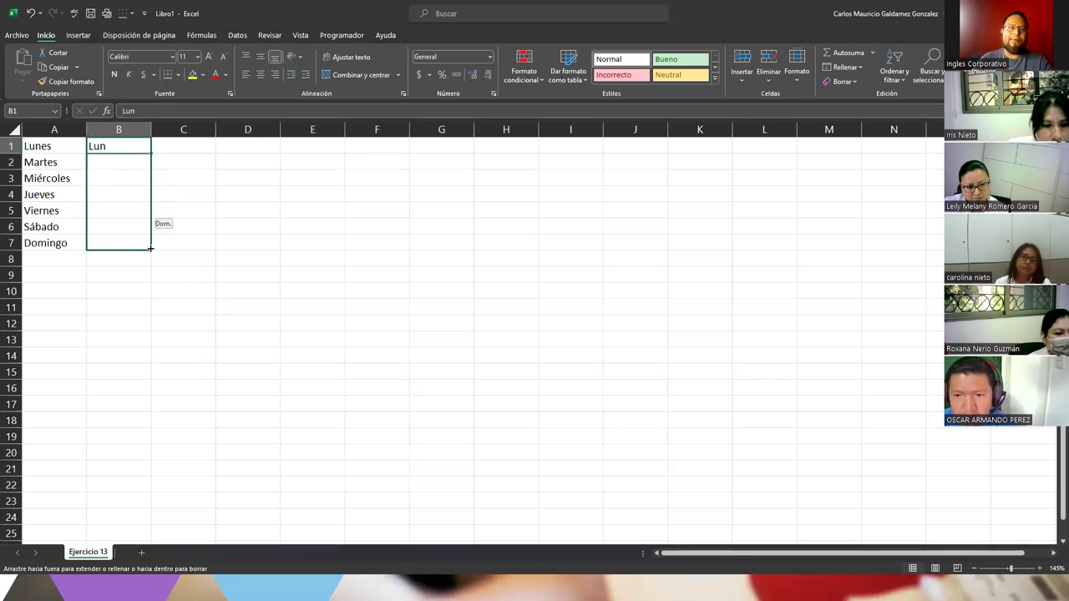
left_click_drag(151, 248, 149, 248)
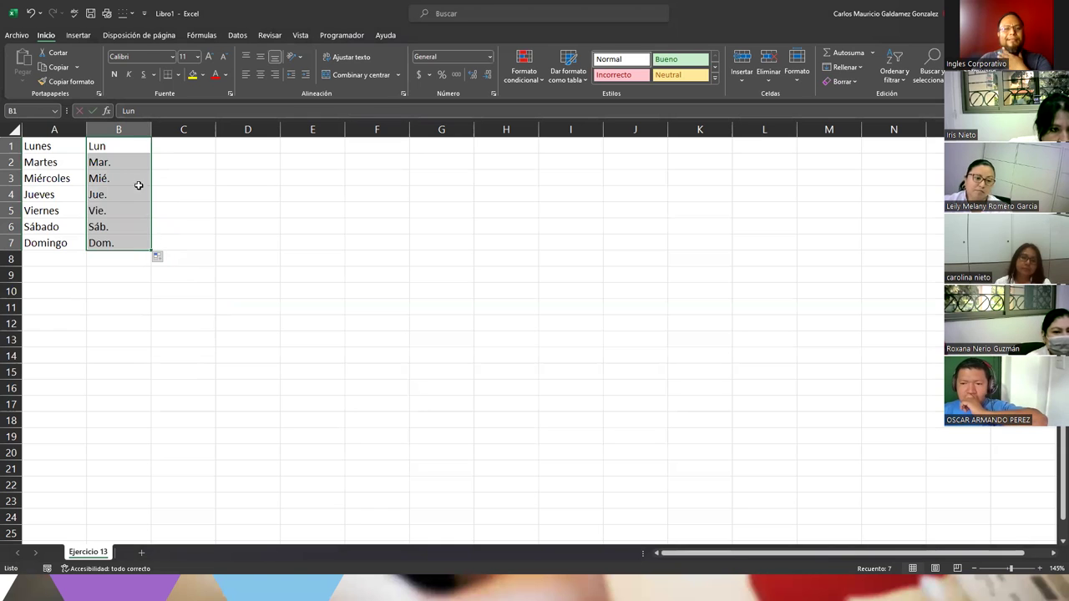
left_click(117, 151)
double_click(116, 148)
type(".")
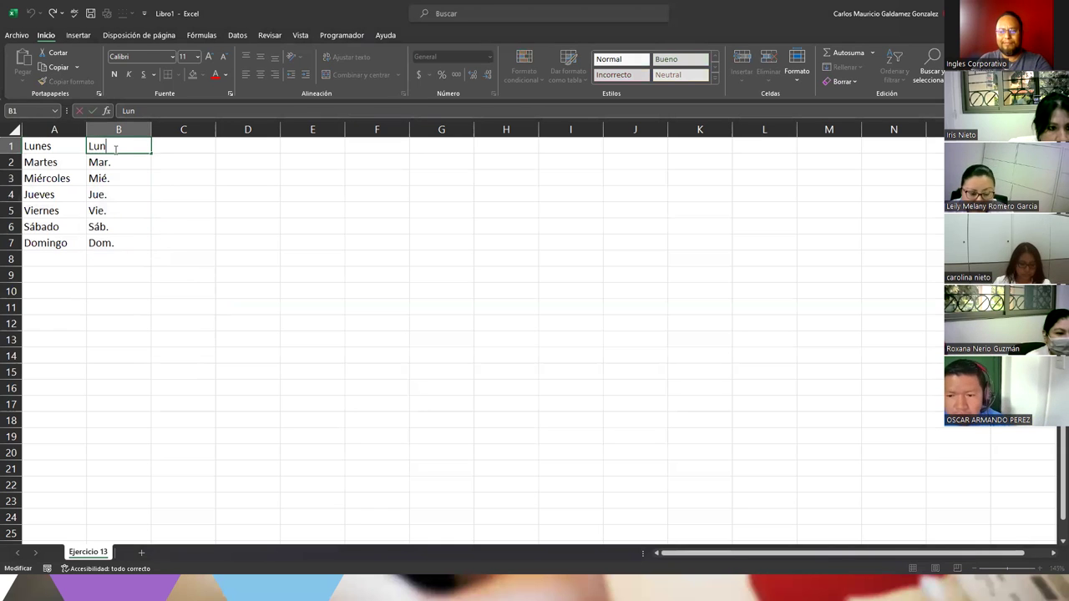
key("Return")
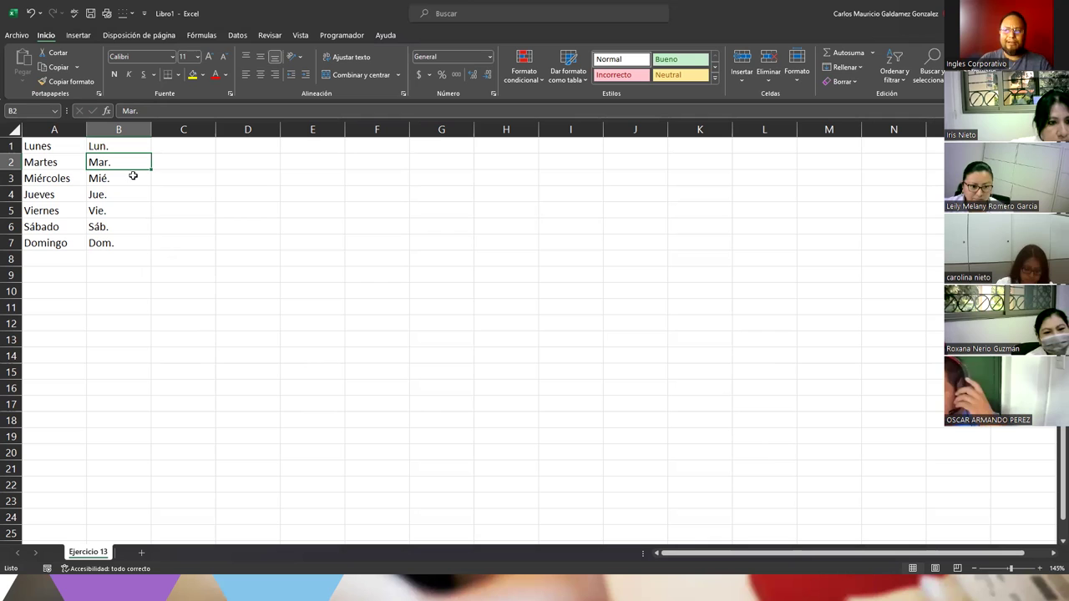
left_click(127, 148)
left_click_drag(230, 155, 518, 158)
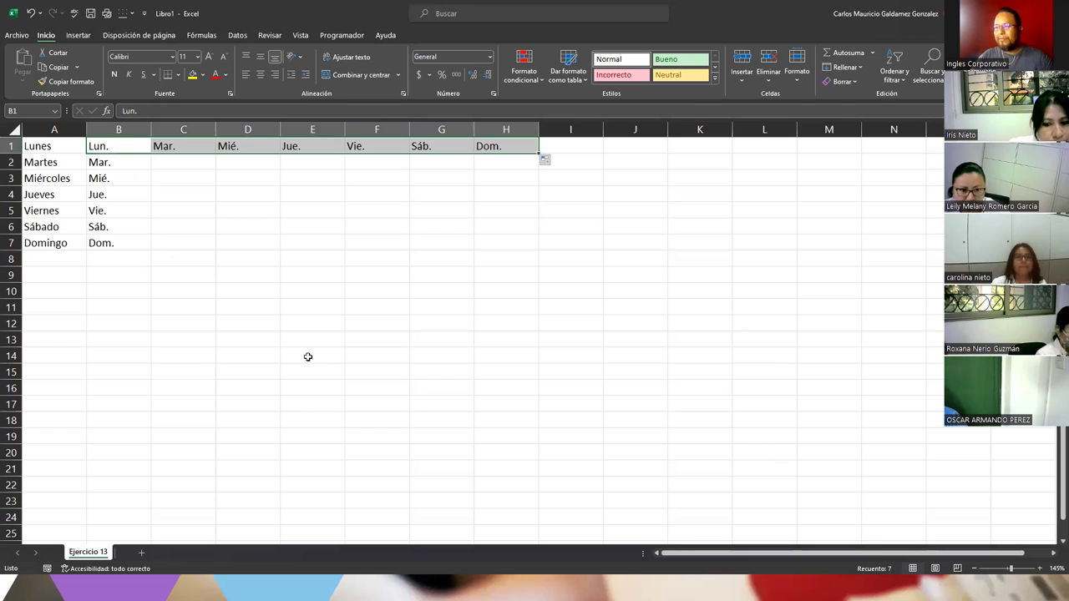
key("ctrl+z")
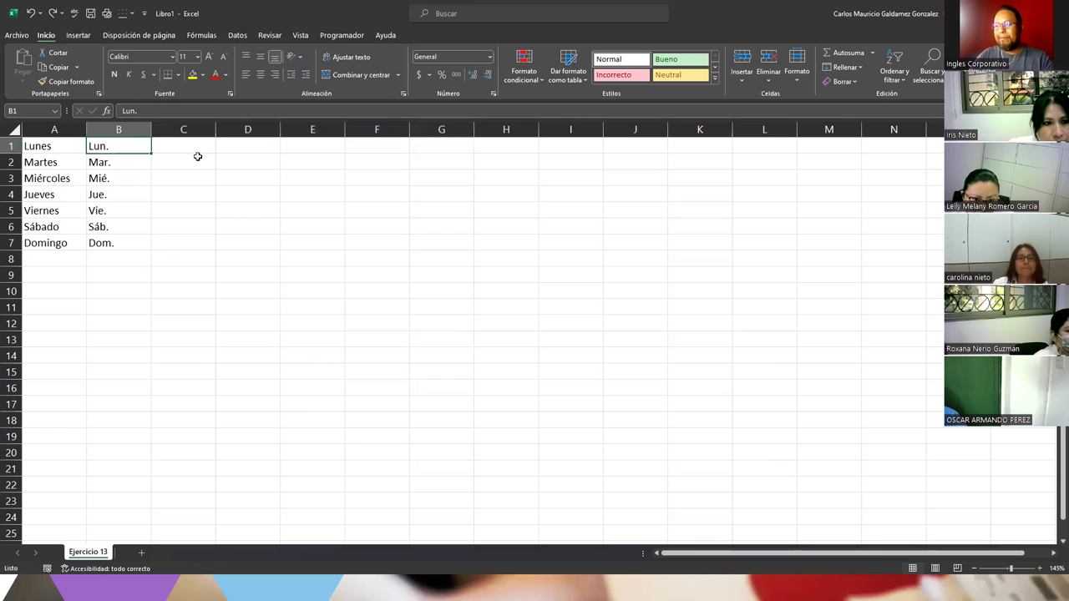
Enter Enero in C1 and fill the months down column C to Diciembre in C12.
left_click(190, 150)
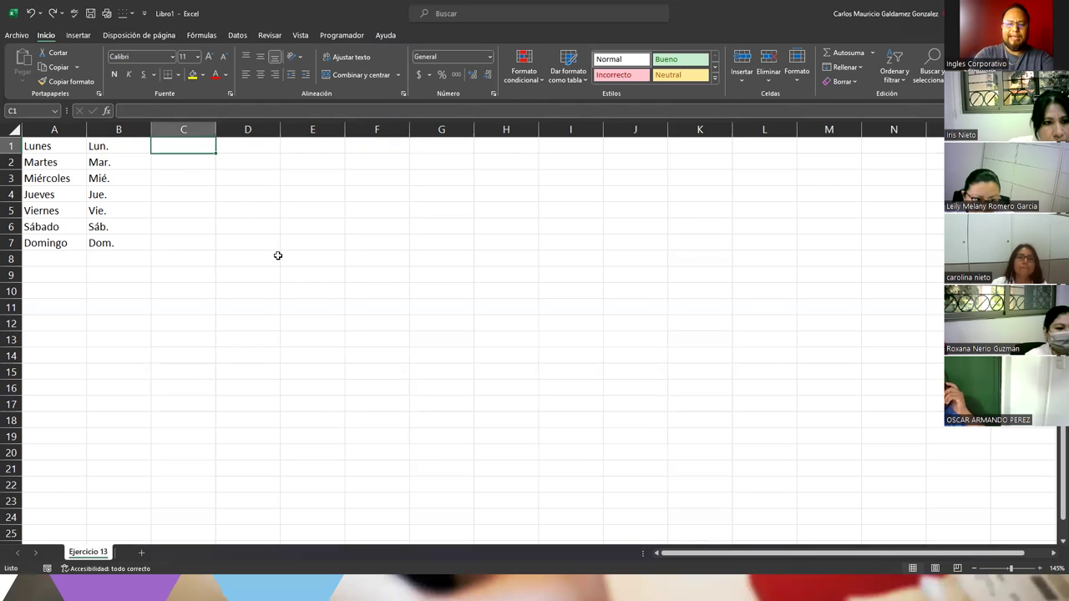
type("Enero")
key("Return")
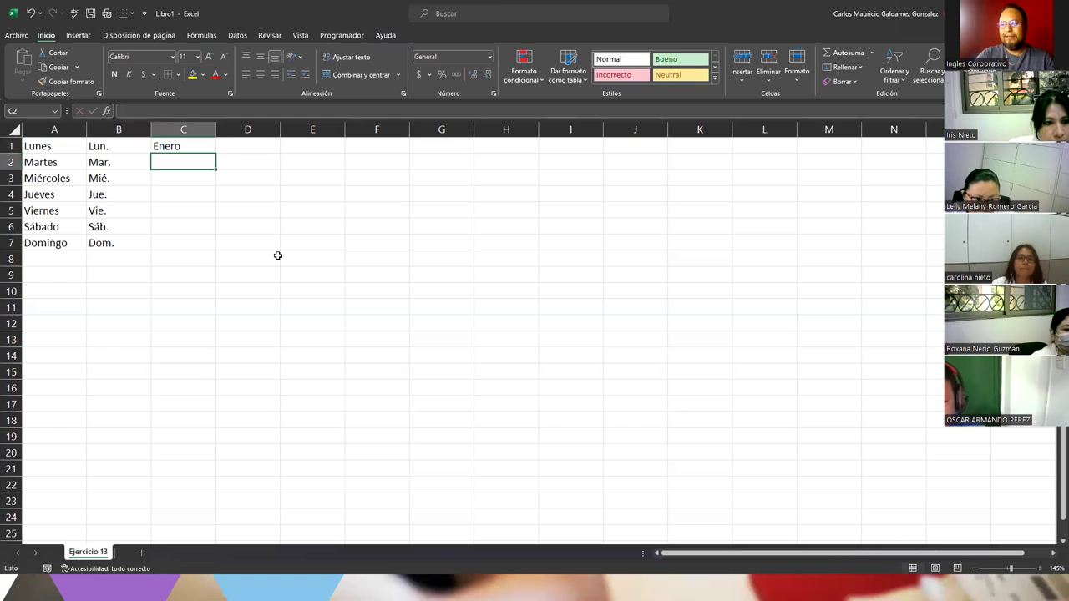
left_click(199, 148)
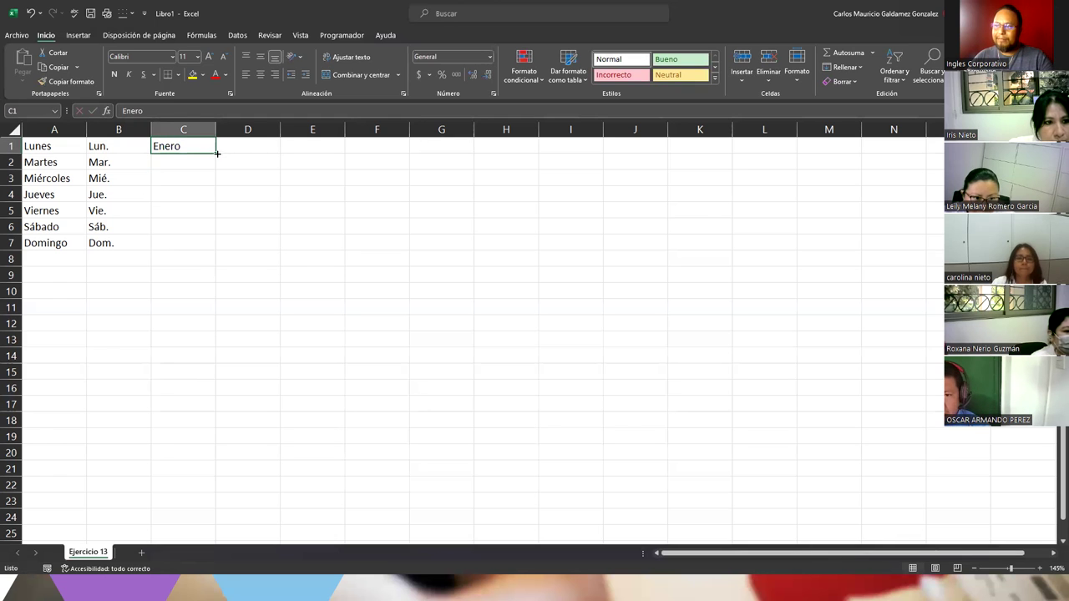
mouse_move(214, 154)
left_mouse_down()
mouse_move(214, 361)
mouse_move(211, 325)
left_mouse_up()
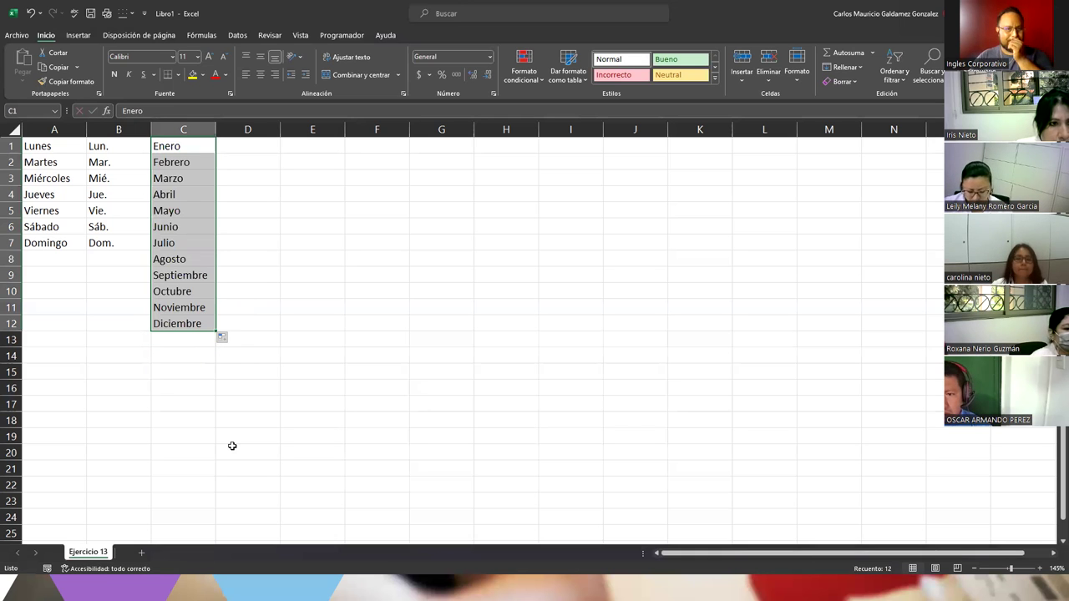
Fill the months across row 1 to N1, then try a row 7 fill from Julio and undo it.
left_click(172, 146)
left_click_drag(215, 154, 906, 146)
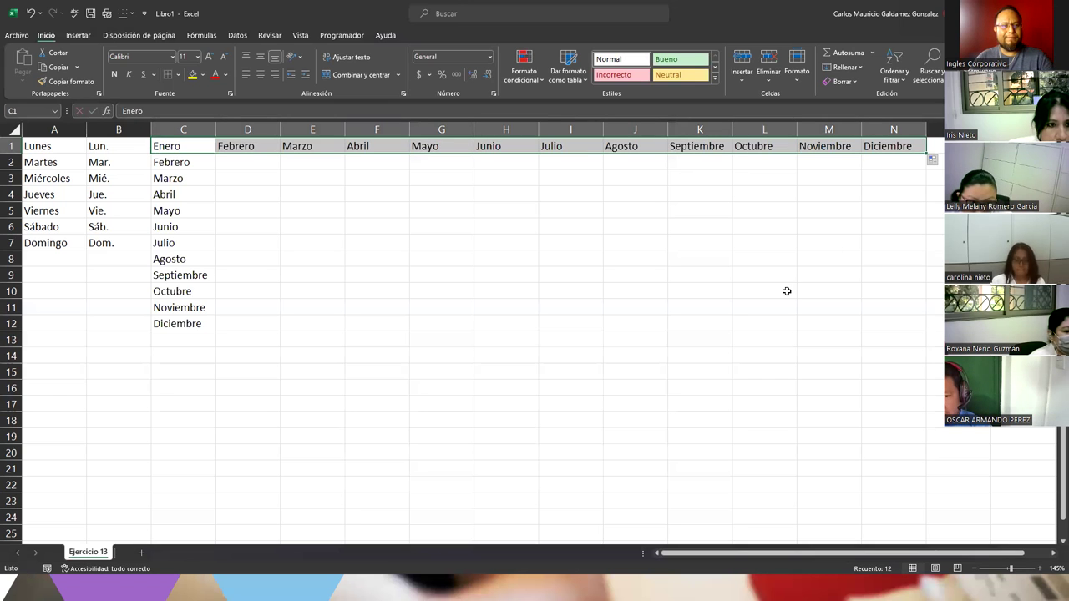
left_click(164, 241)
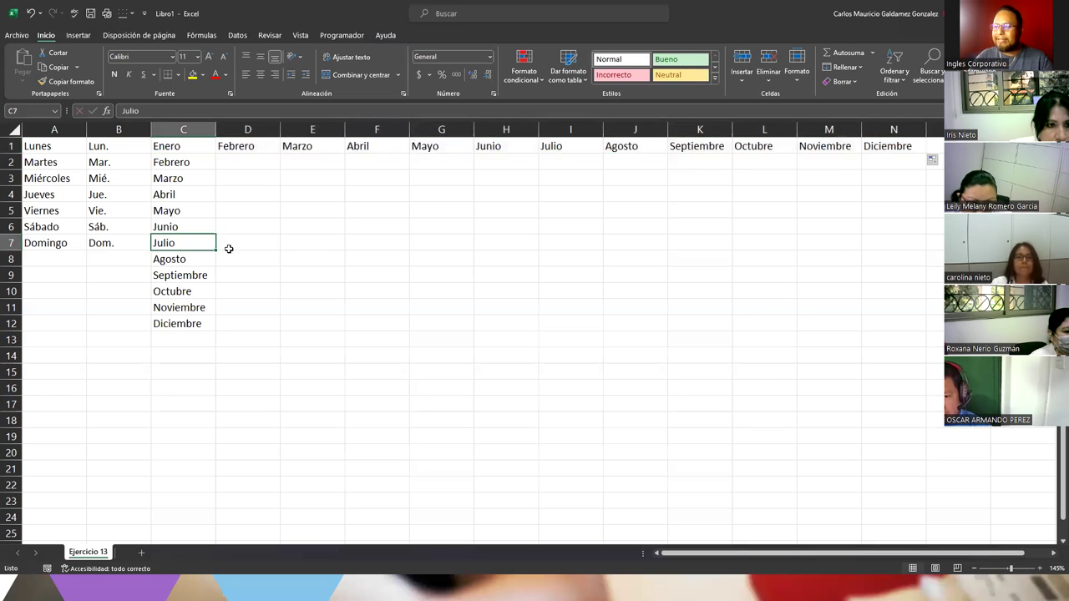
left_click_drag(215, 250, 910, 250)
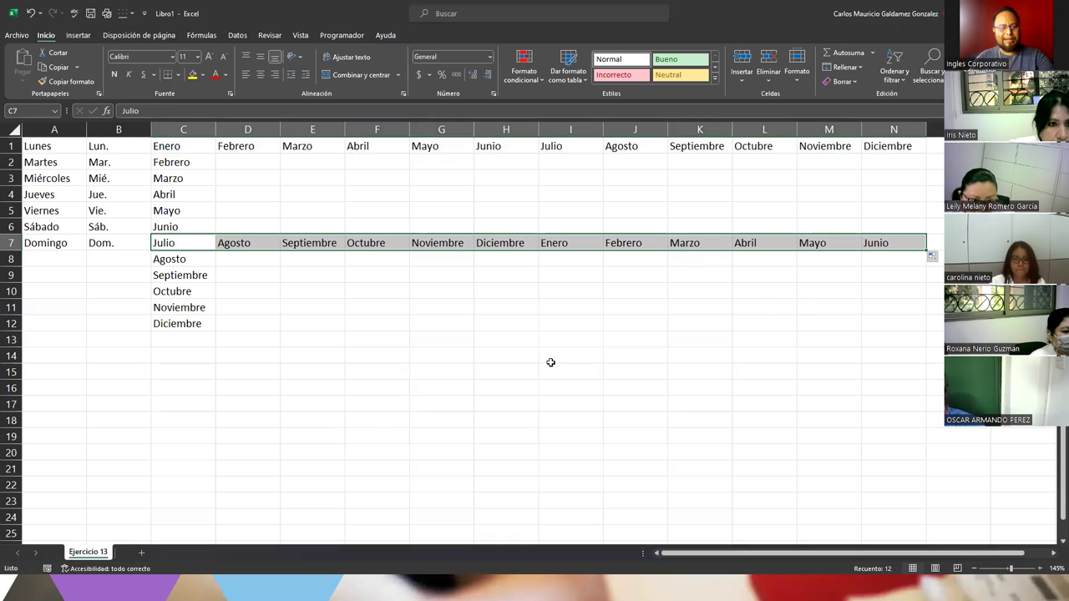
key("ctrl+z")
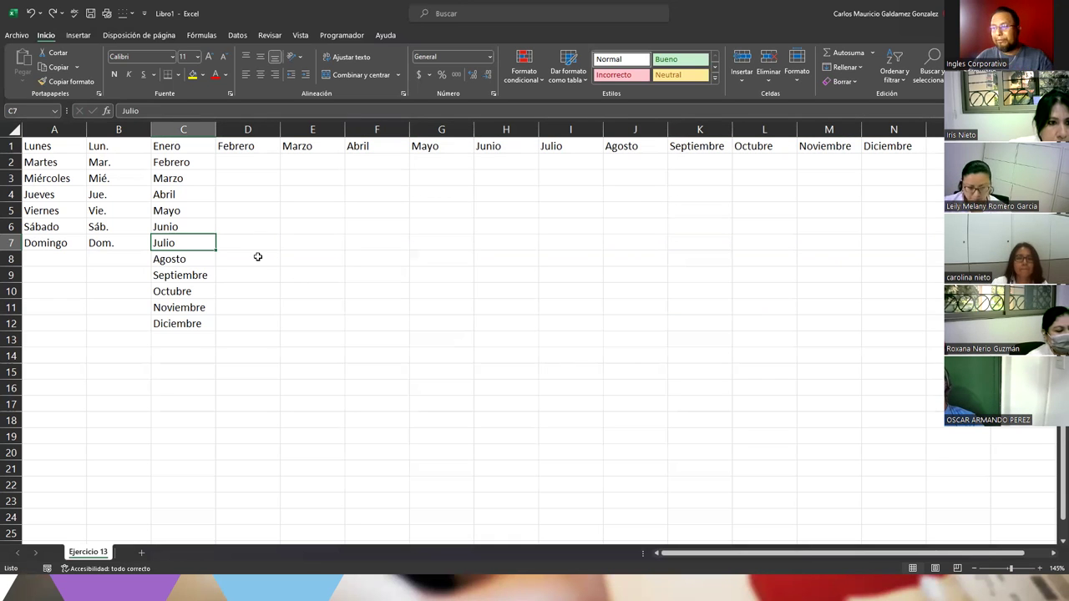
Test a month series from Mayo in E6 down column E, then undo it and the row 1 months.
left_click(316, 221)
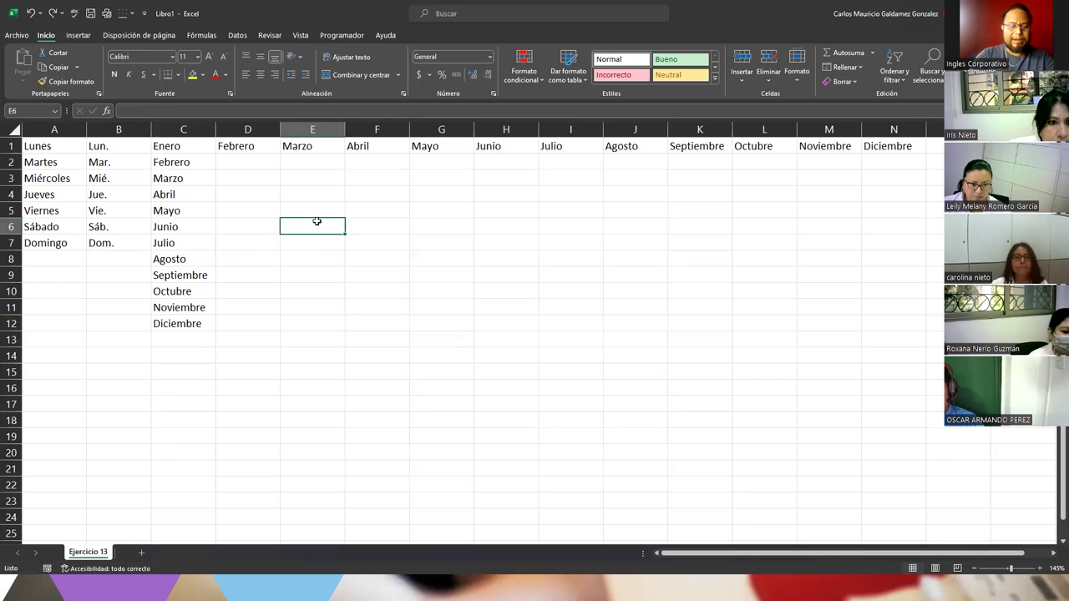
type("Mayo")
key("Return")
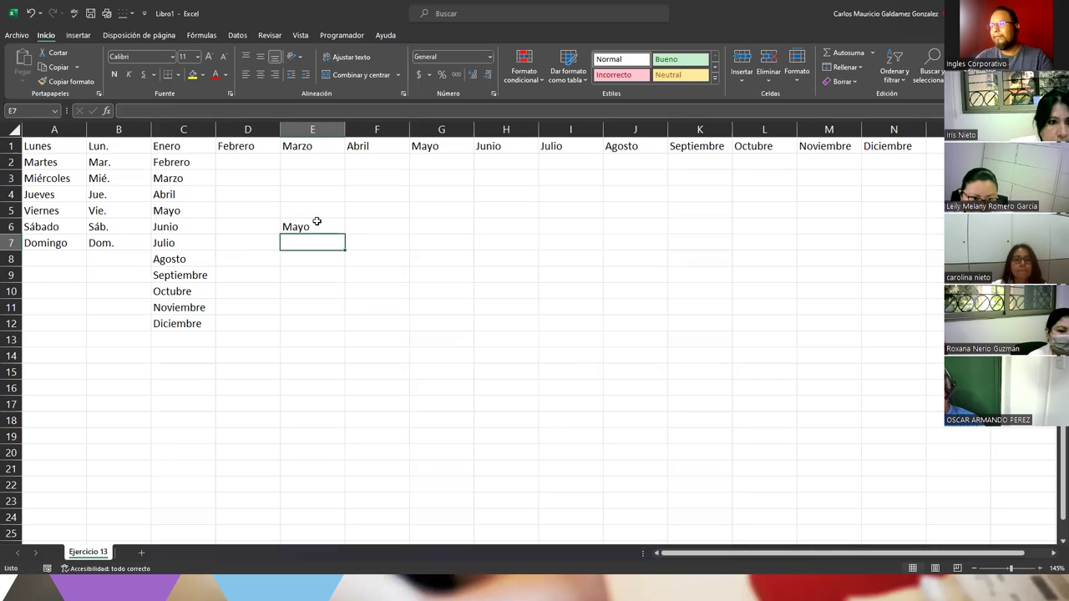
left_click(316, 222)
left_click_drag(344, 234, 338, 461)
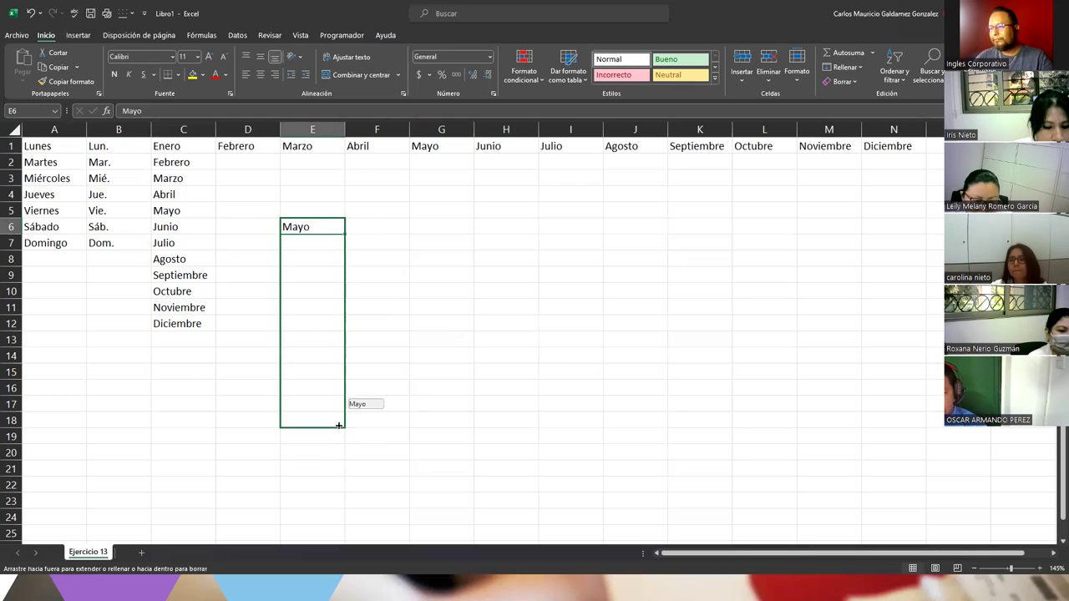
left_click_drag(337, 450, 336, 404)
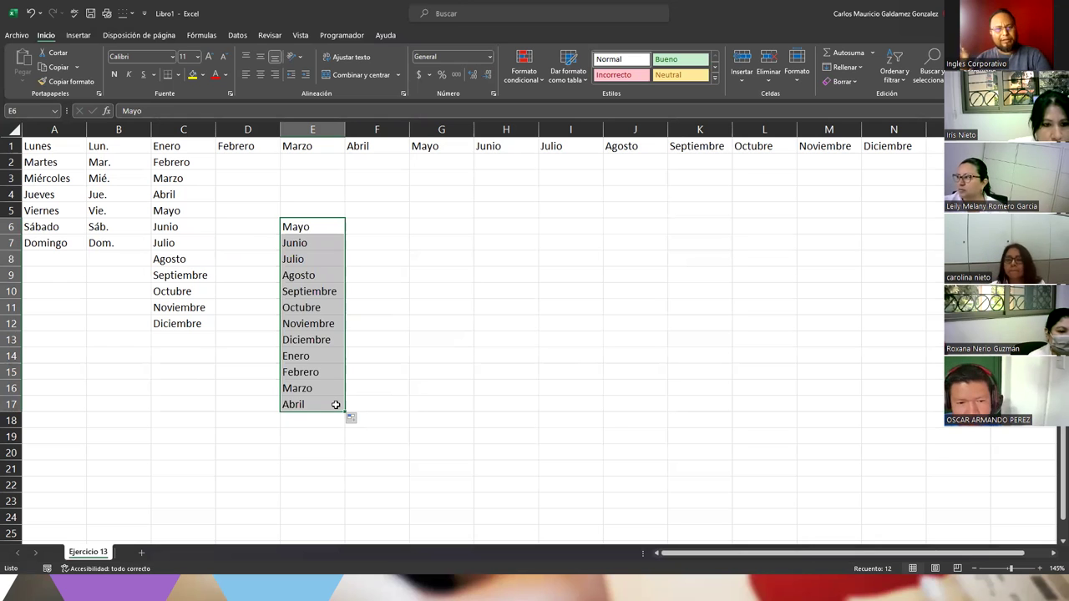
key("ctrl+z")
key("ctrl+z")
key("ctrl+z")
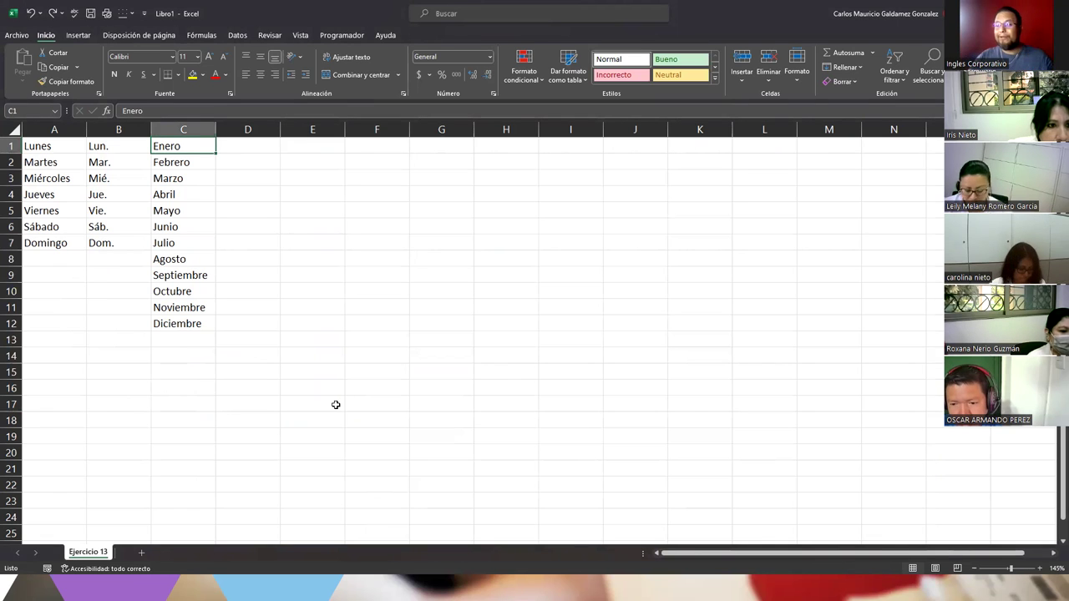
Enter Ene in D1 and fill the abbreviated months down column D.
left_click(258, 145)
type("E")
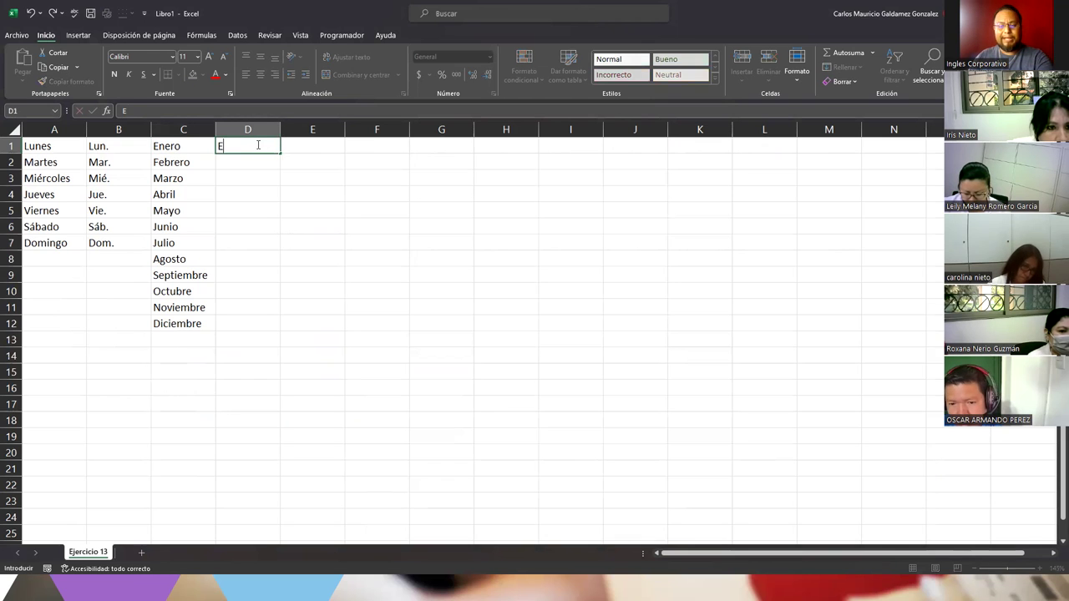
type("ne")
key("Return")
left_click(258, 144)
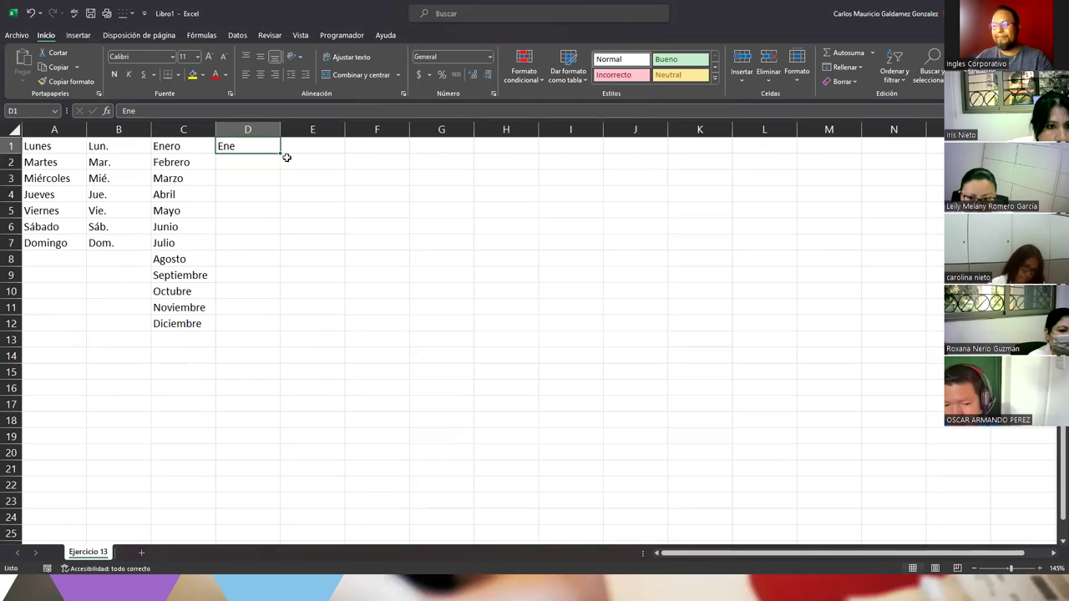
left_click_drag(280, 153, 282, 331)
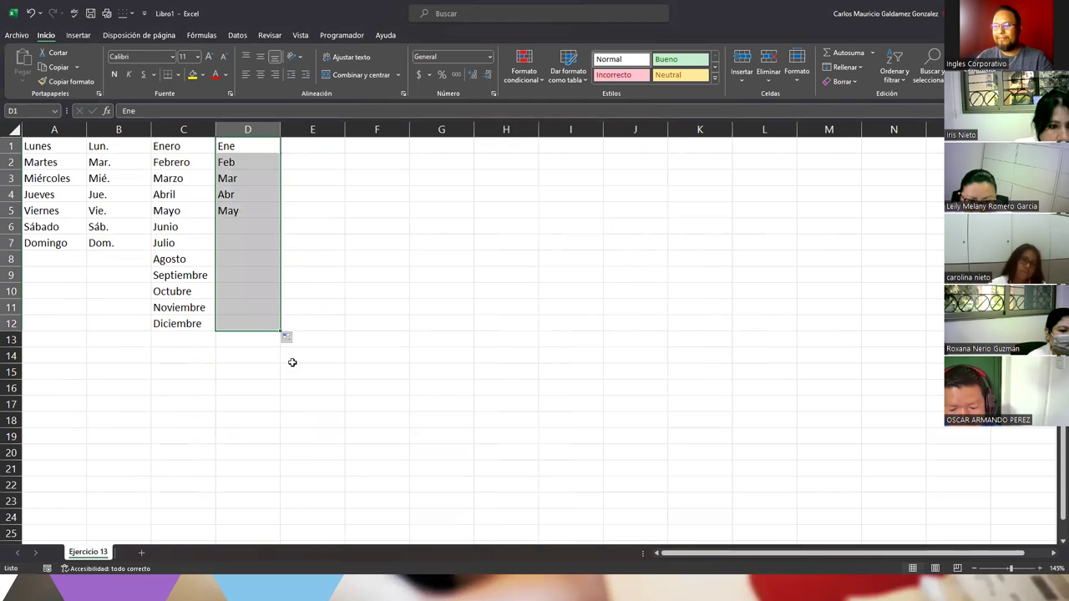
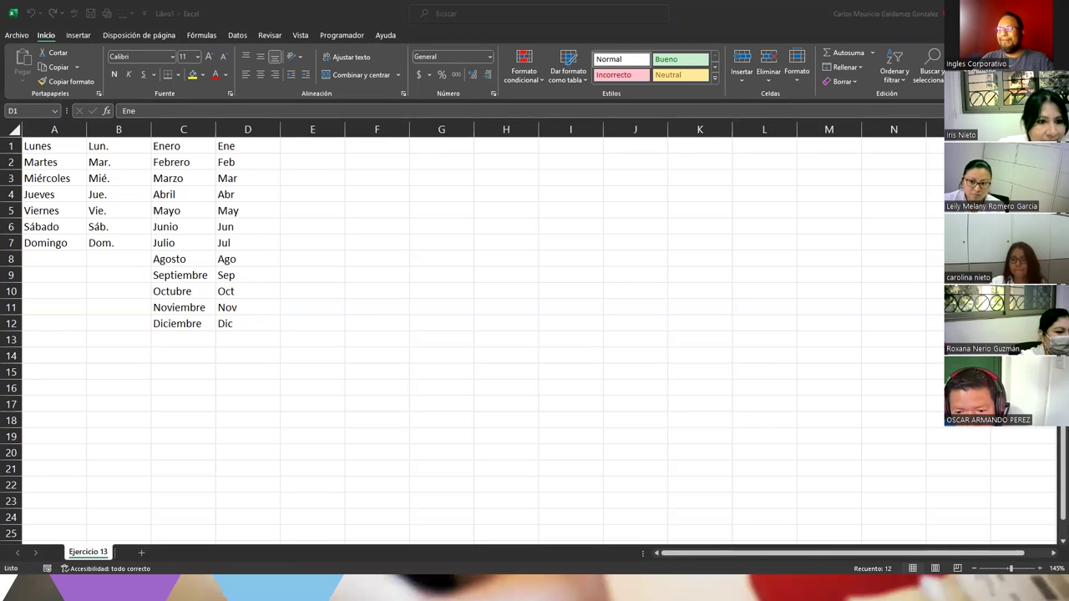
Enter 1 in E1 and fill it down column E to row 12.
key("Return")
left_click(293, 149)
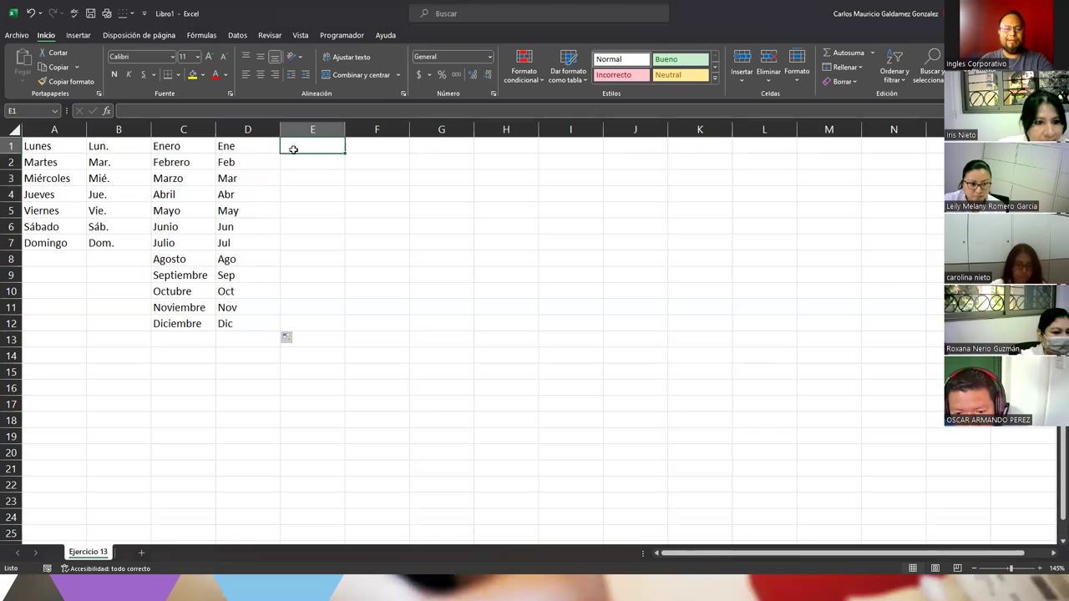
type("1")
key("Return")
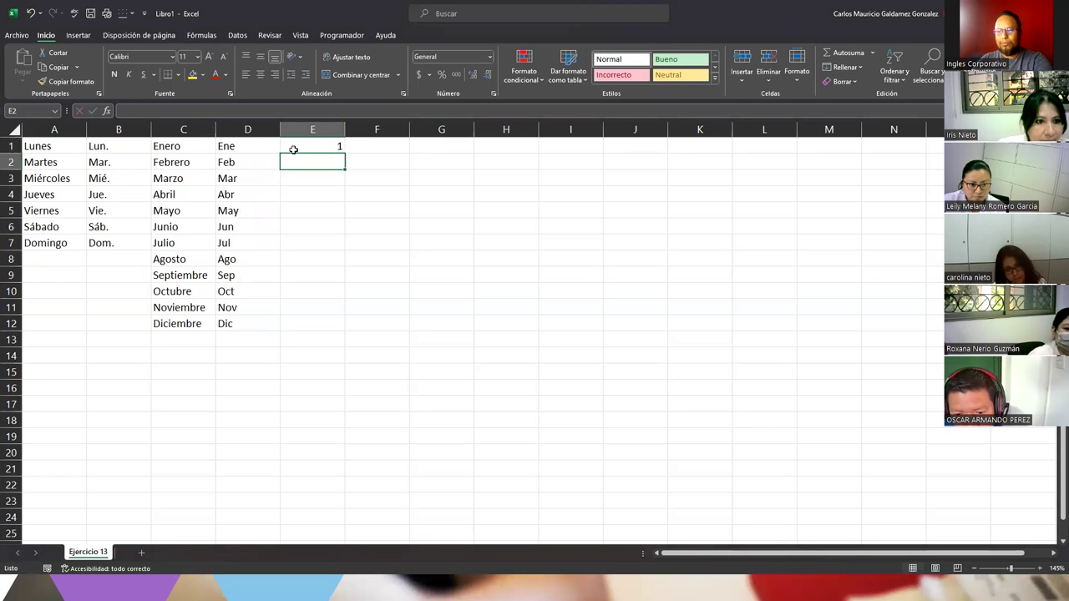
left_click(304, 153)
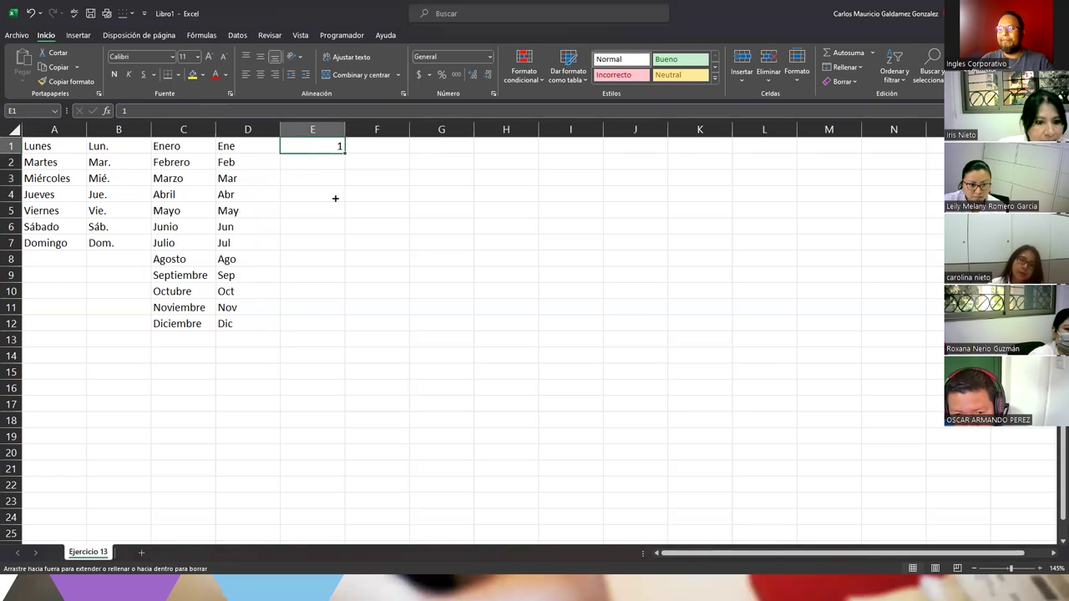
left_click_drag(345, 153, 339, 329)
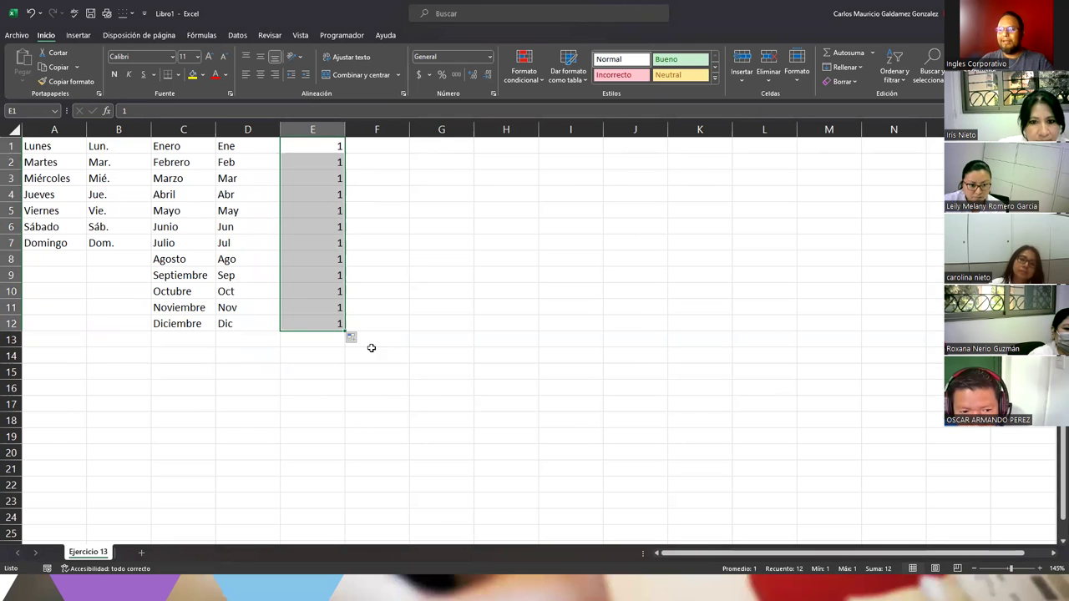
Set the AutoFill option to Serie de relleno so E1:E12 counts 1 to 12.
left_click(353, 337)
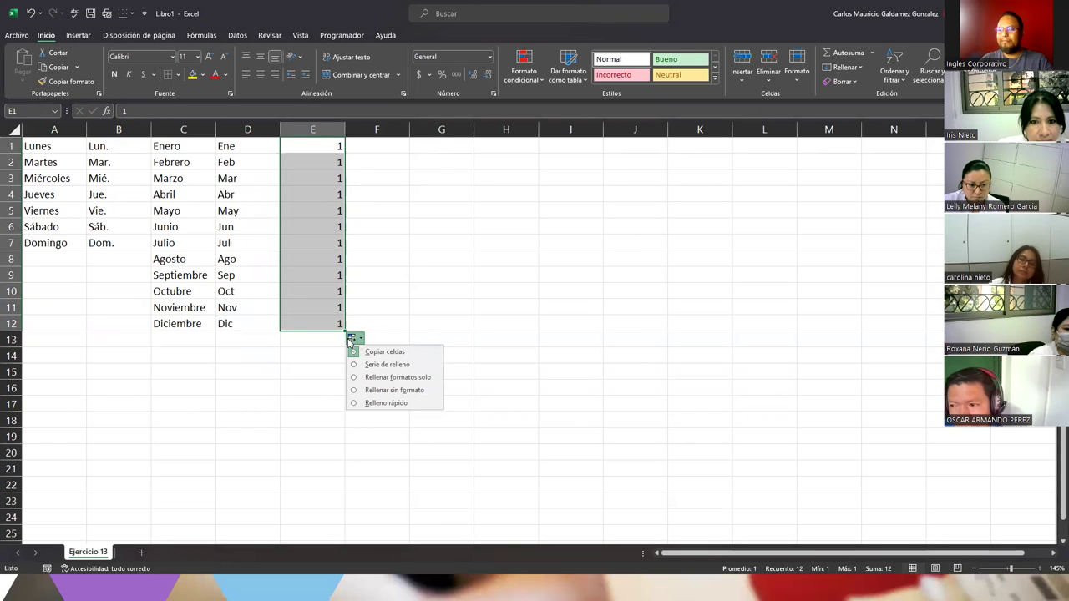
left_click(409, 365)
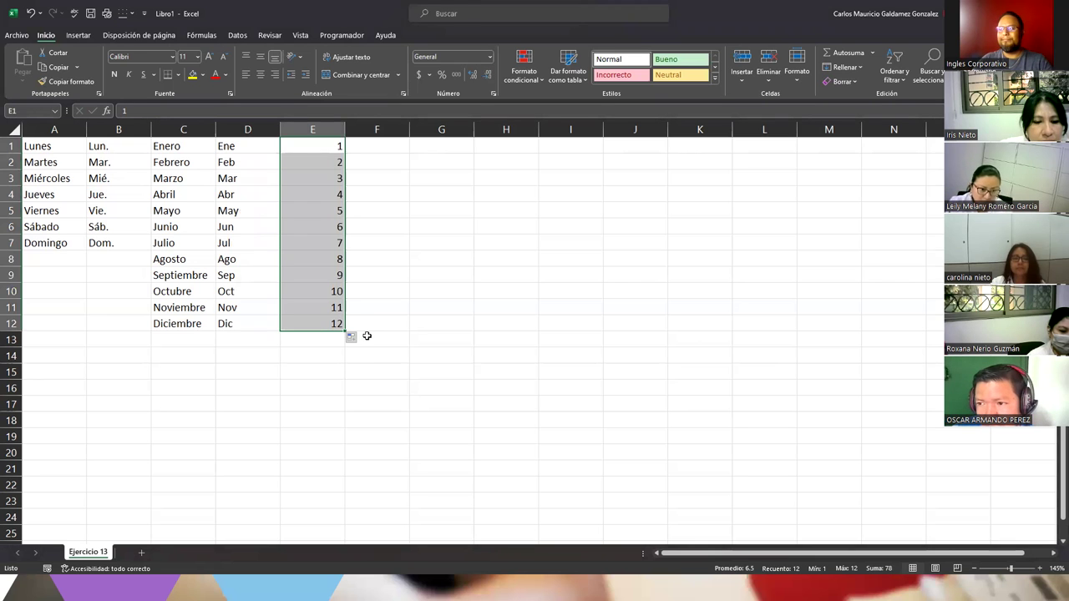
left_click(352, 338)
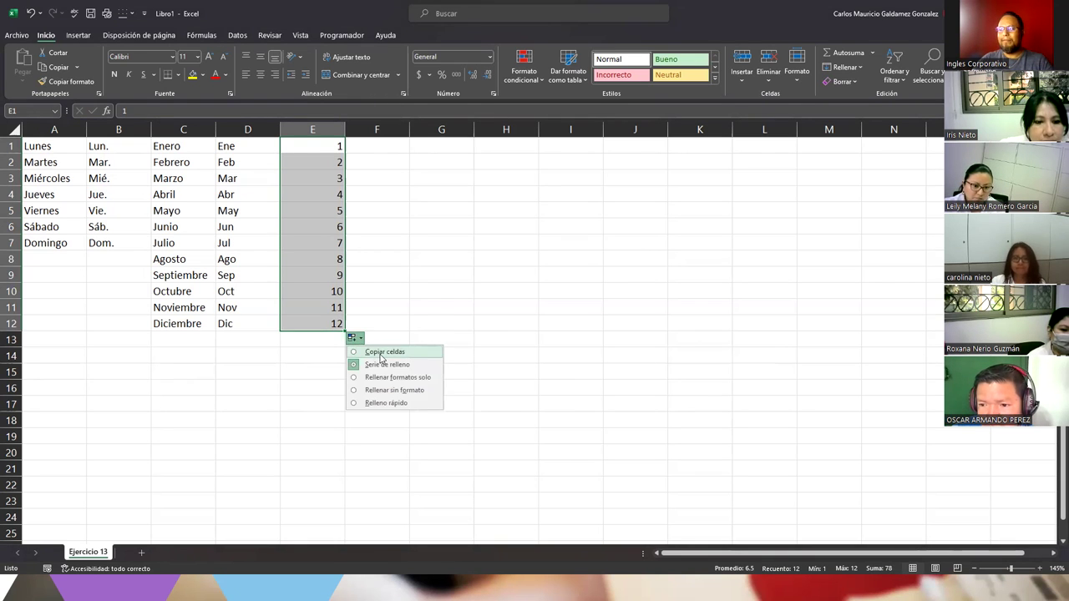
left_click(382, 352)
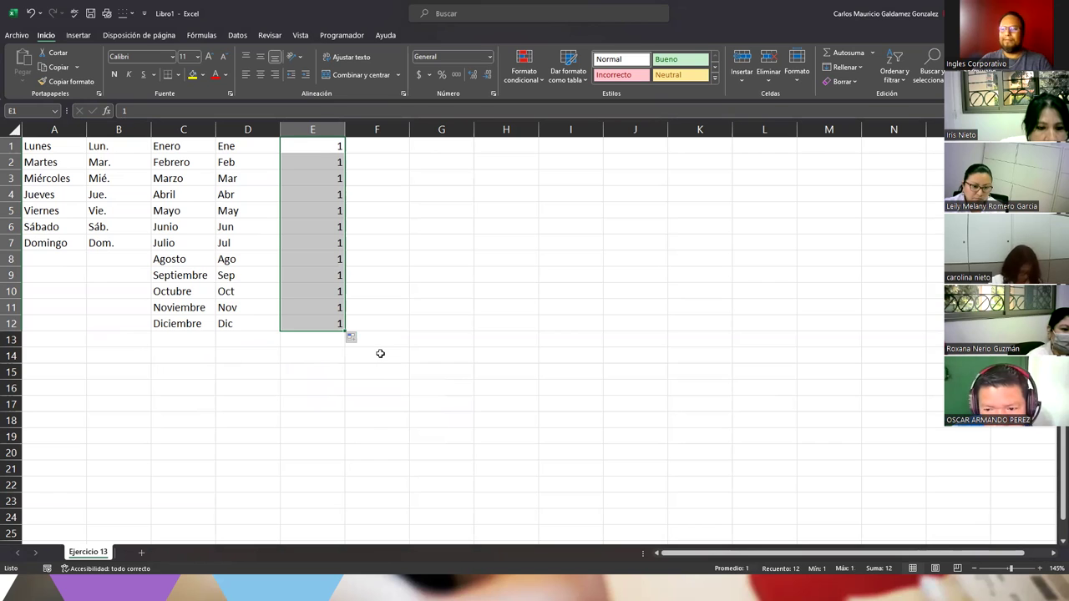
left_click(354, 340)
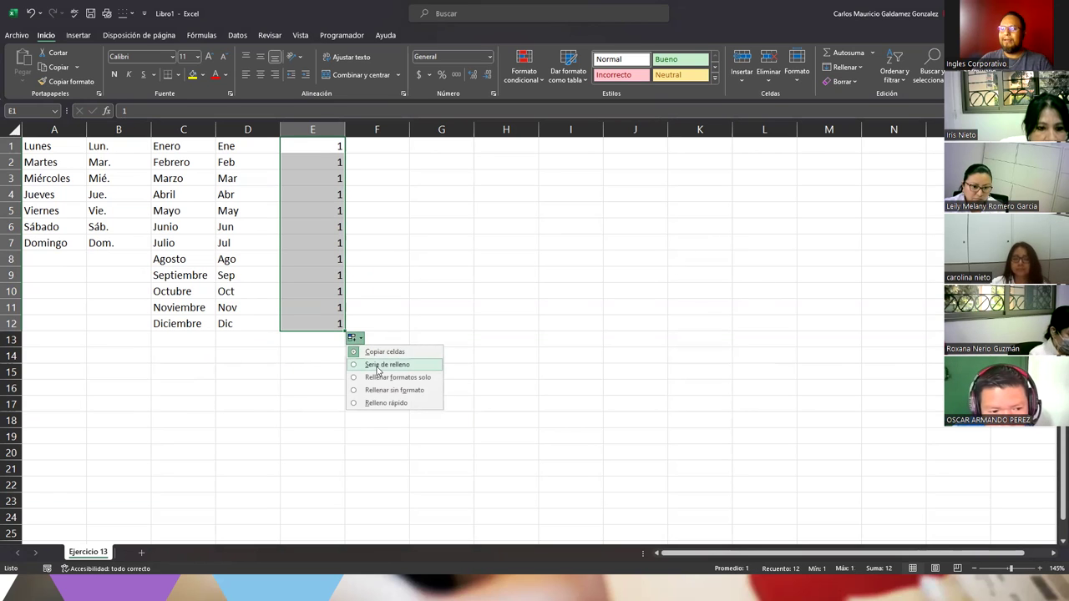
left_click(376, 366)
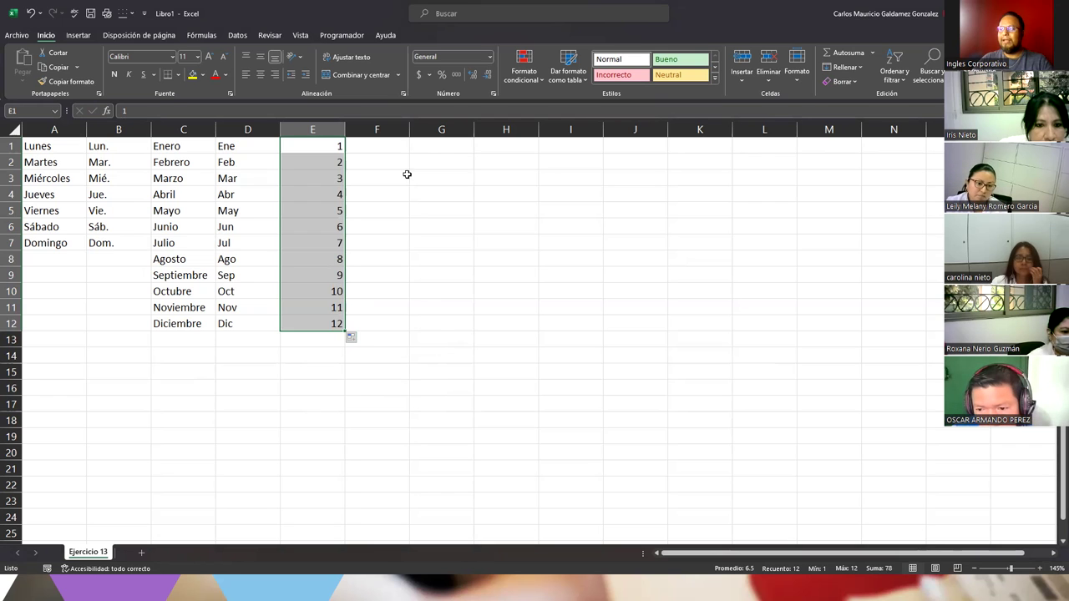
Enter 1 and 2 in F1:F2 and extend the series down to F20.
left_click(380, 147)
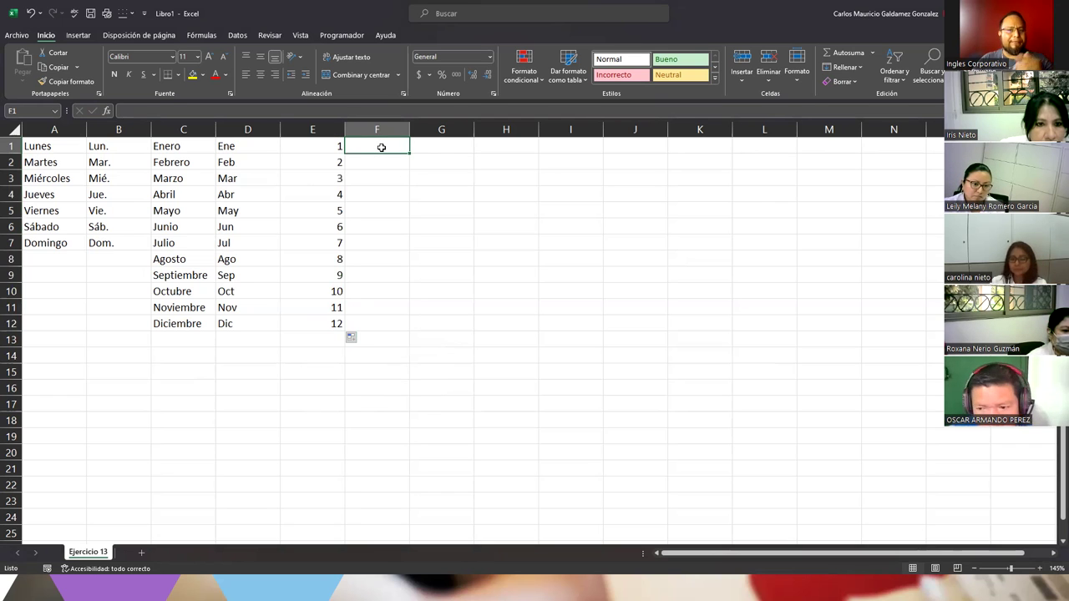
type("1")
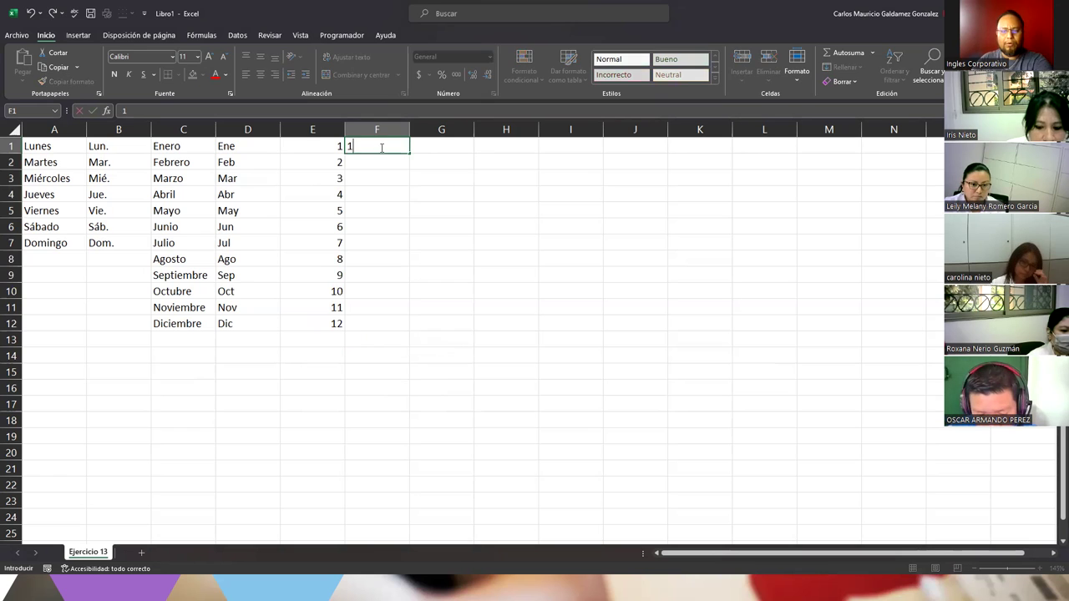
key("Return")
type("2")
key("Return")
left_click(381, 147)
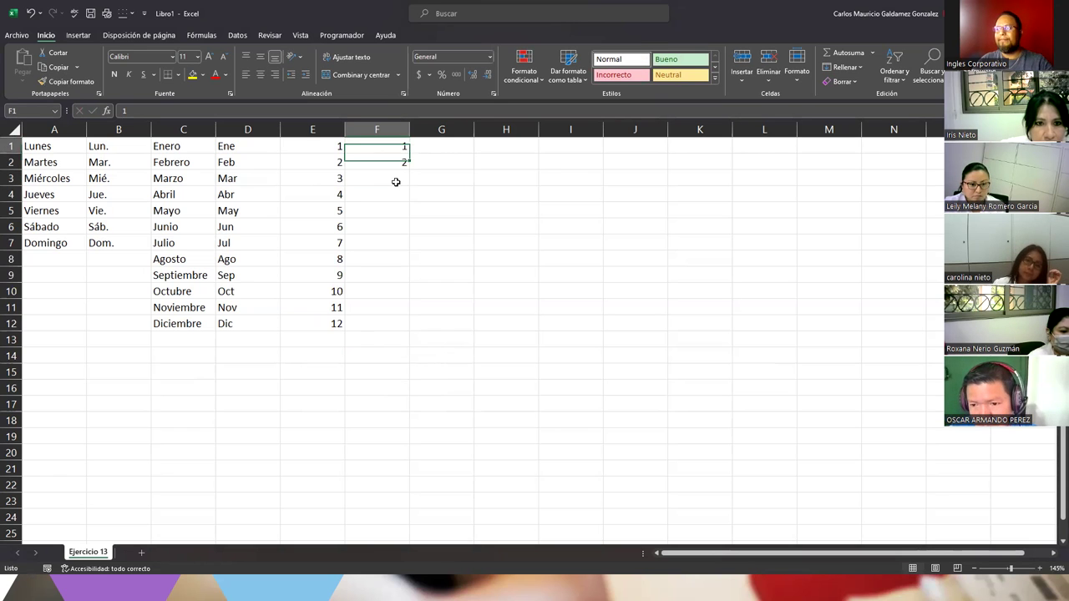
left_click_drag(380, 146, 381, 162)
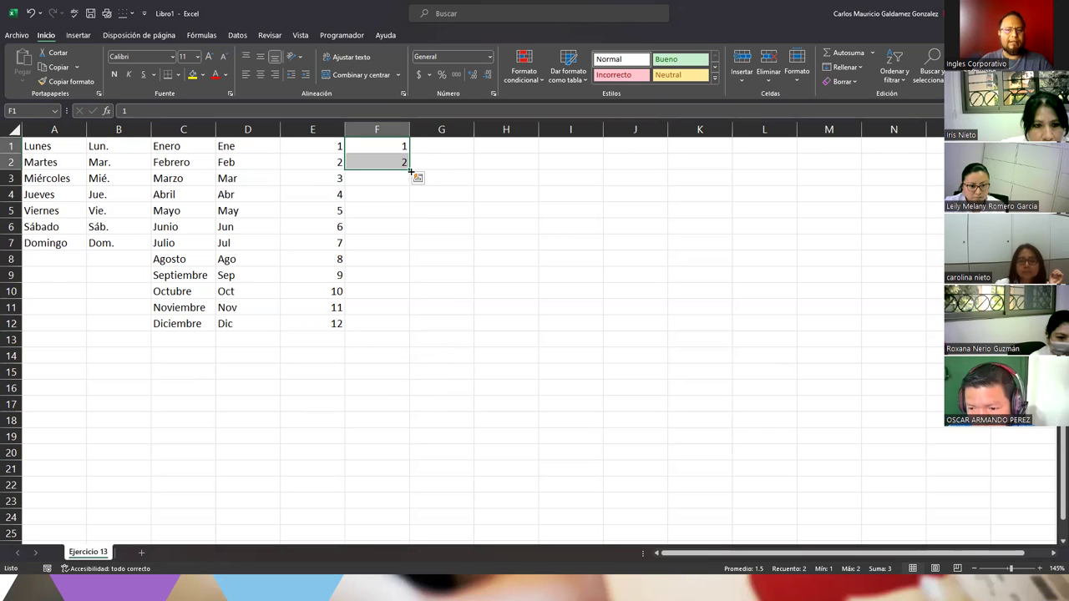
left_click_drag(410, 172, 389, 464)
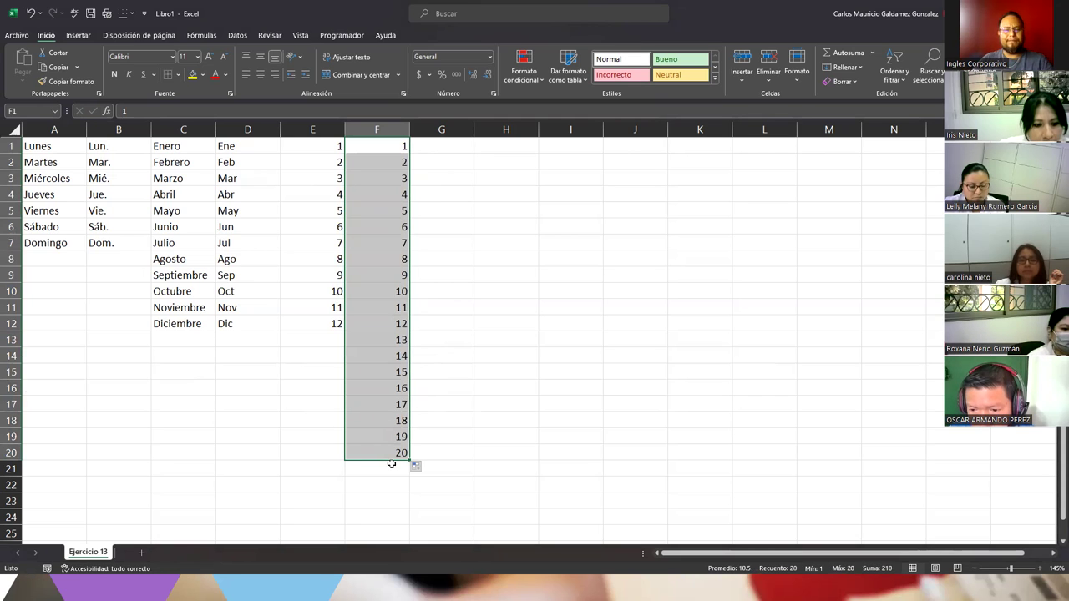
left_click(453, 147)
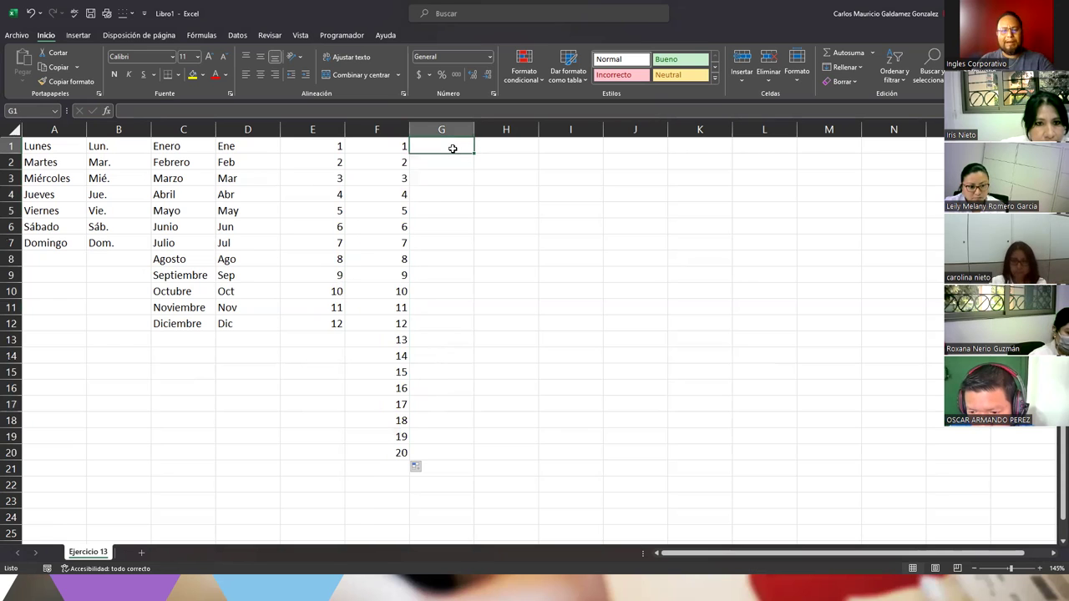
Enter 5 and 10 in G1:G2 and fill G1:G20 in steps of 5 up to 100.
type("5")
key("Return")
type("10")
key("Return")
left_click_drag(460, 146, 475, 459)
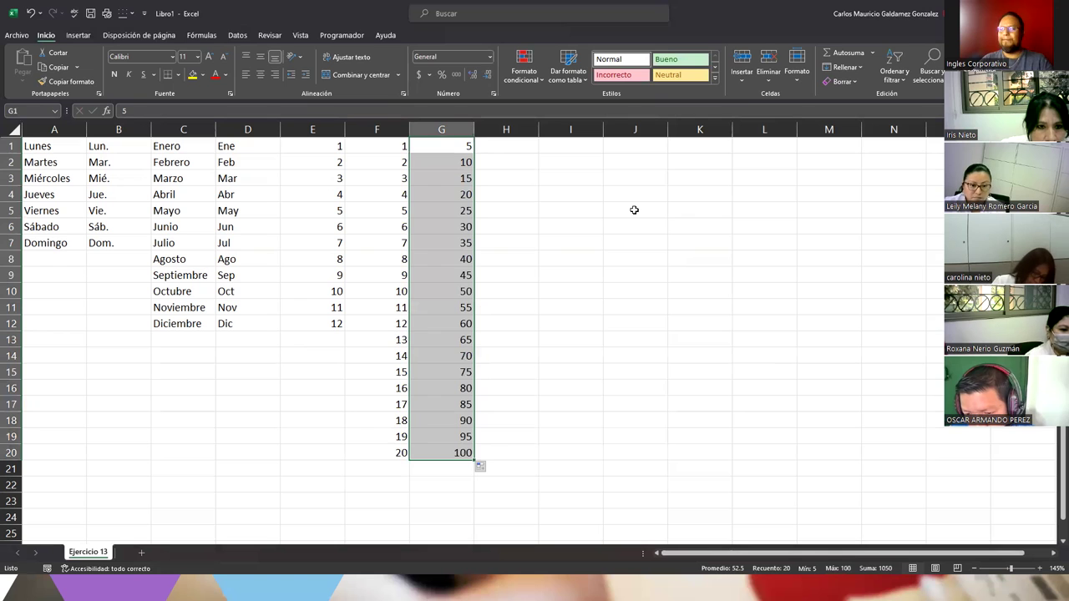
Enter 2 and 4 in H1:H2 and fill H1:H20 with even numbers up to 40.
left_click(499, 146)
type("2")
key("Return")
type("4")
key("Return")
left_click_drag(500, 147, 537, 458)
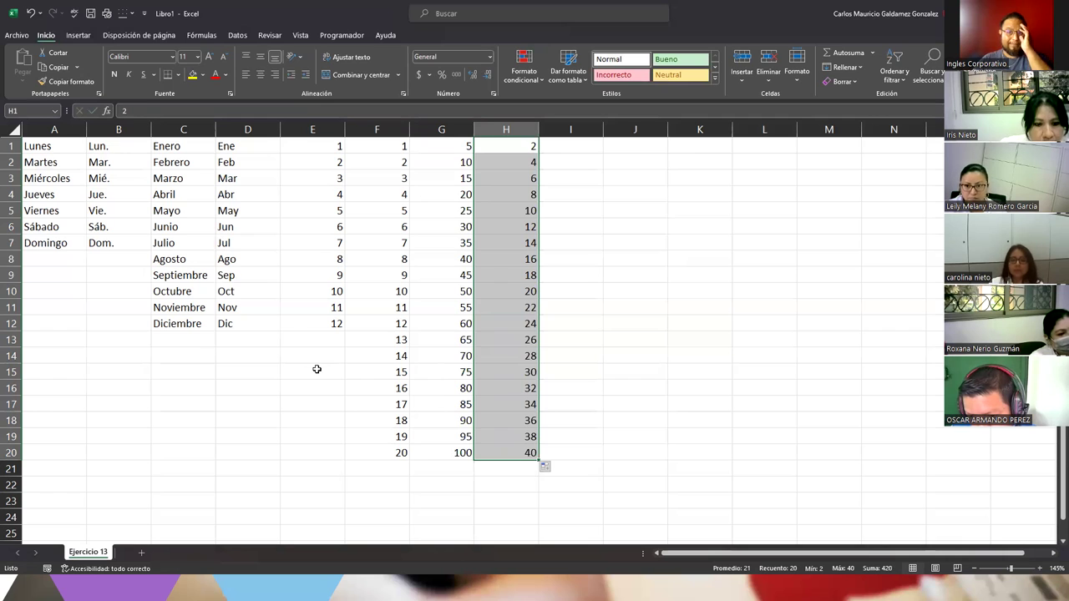
left_click(159, 348)
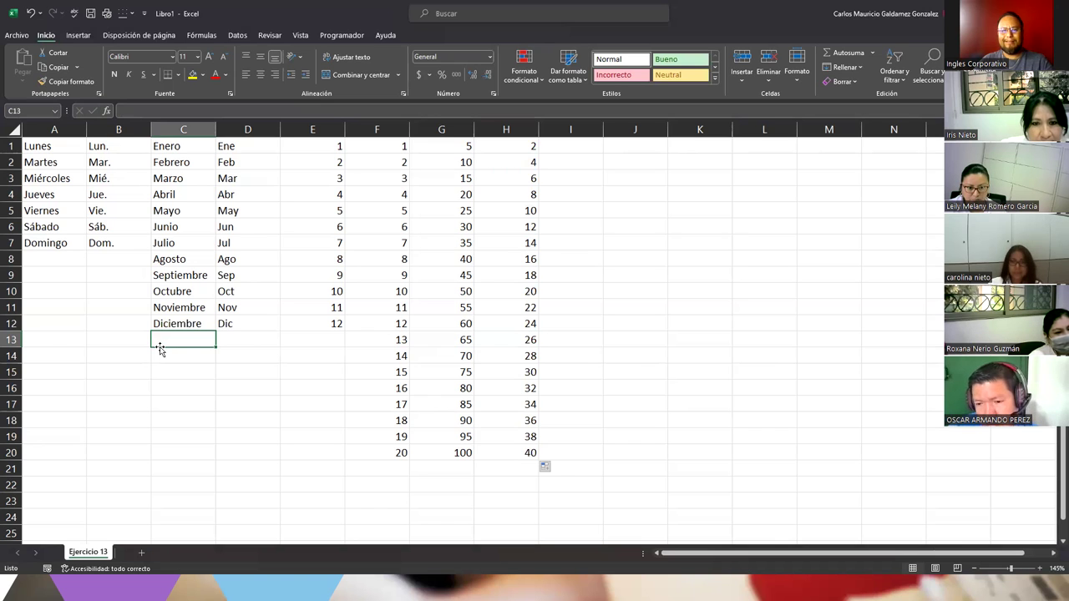
Select the month range C1:D12, then the full data block A1:H20.
left_click_drag(195, 145, 240, 323)
left_click(240, 322)
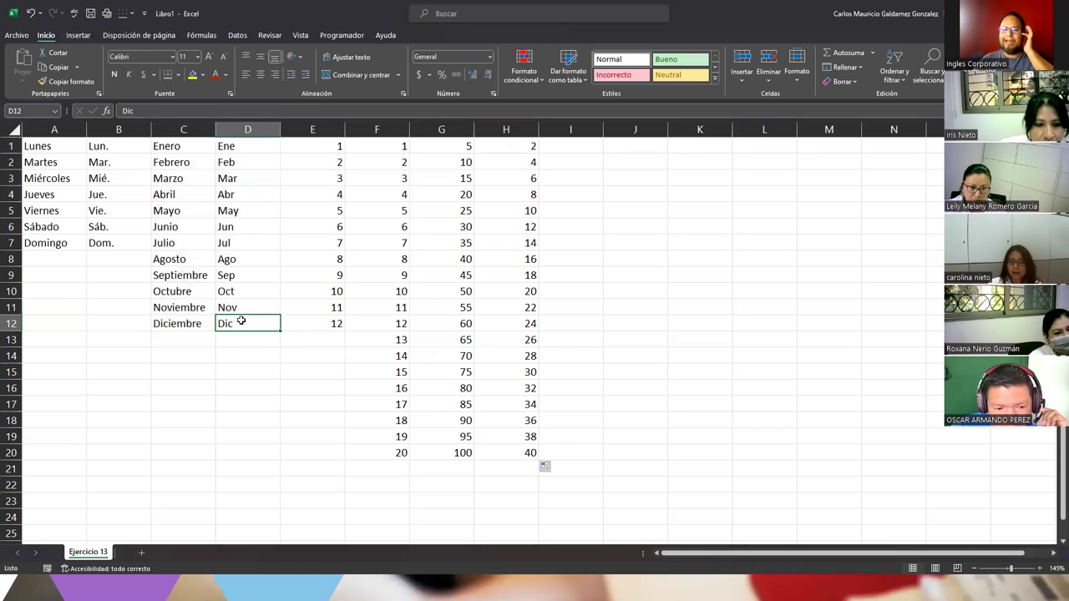
left_click_drag(172, 145, 235, 322)
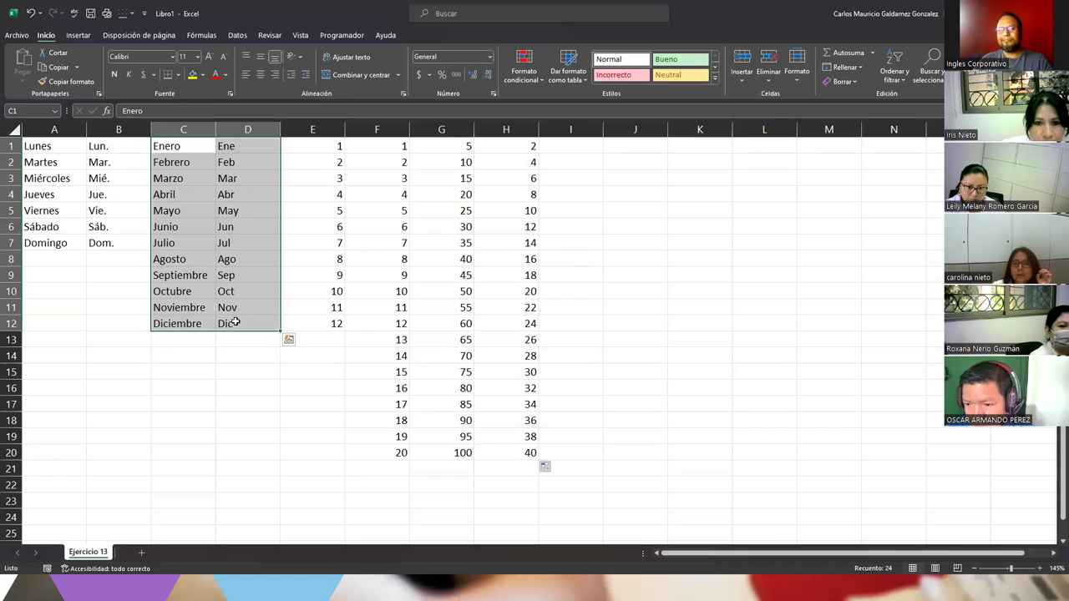
left_click(117, 356)
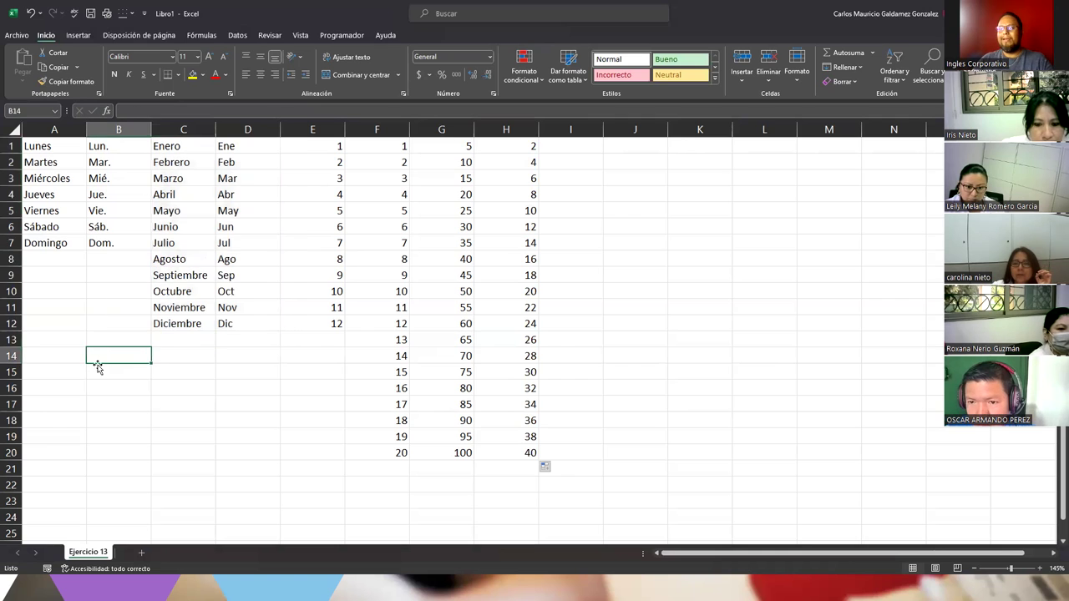
left_click_drag(513, 465, 31, 467)
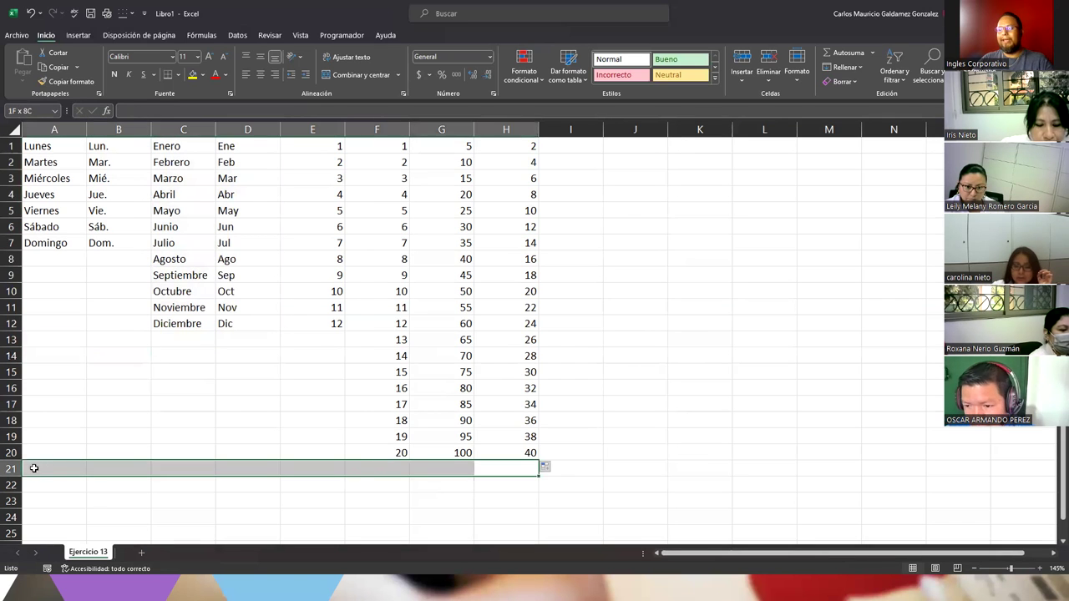
left_click_drag(558, 471, 70, 463)
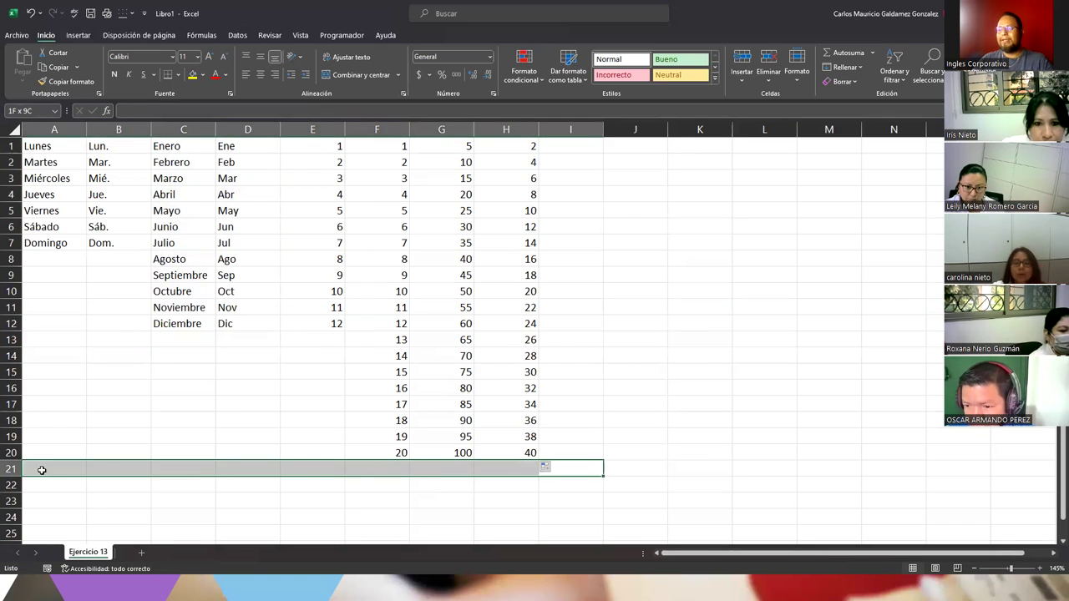
left_click_drag(44, 146, 522, 474)
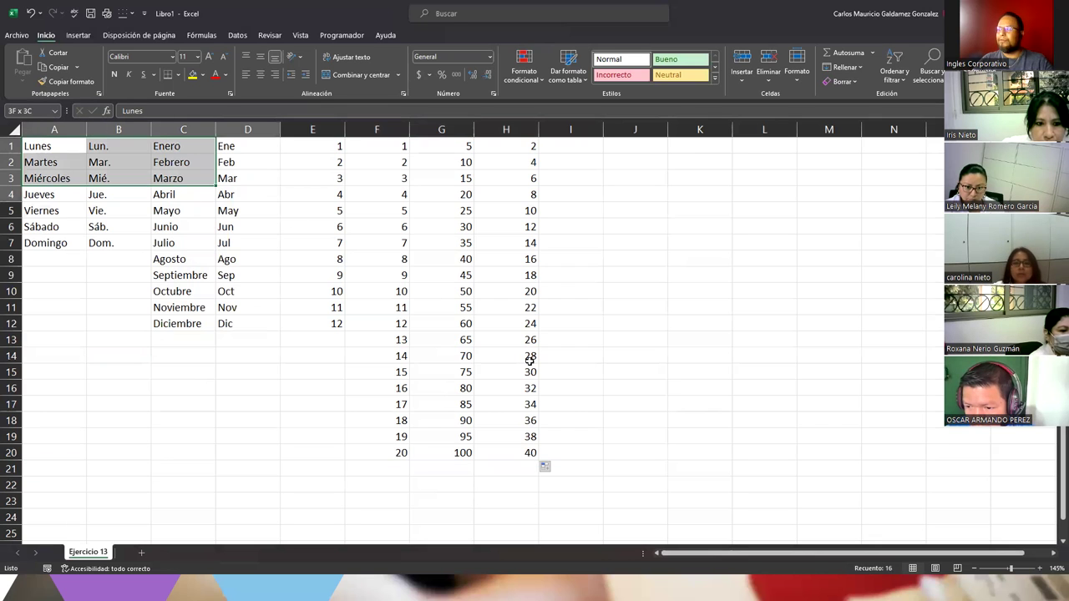
left_click(565, 458)
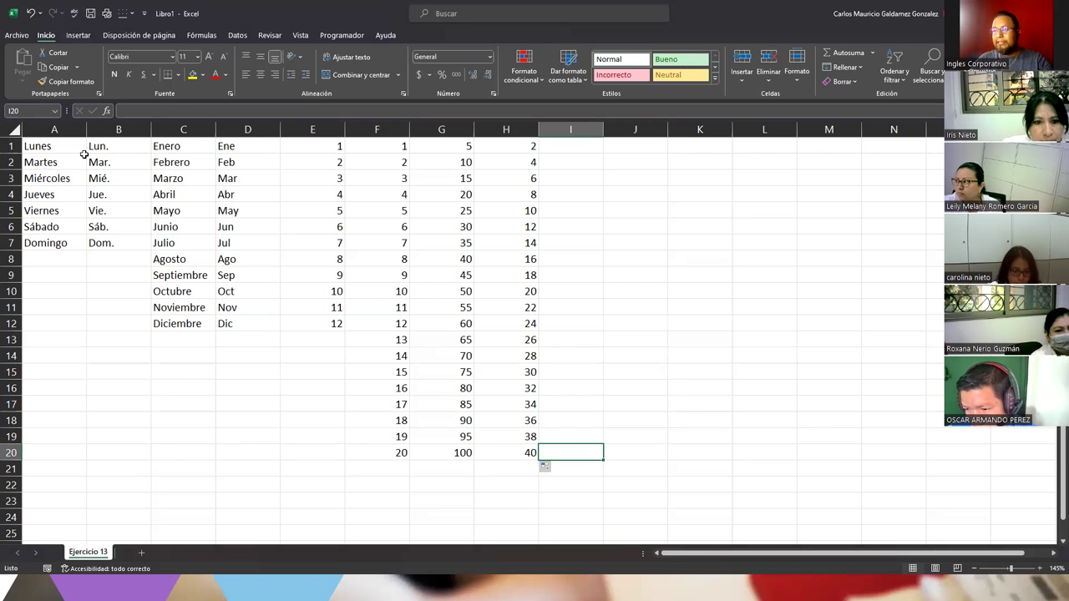
left_click_drag(40, 146, 514, 453)
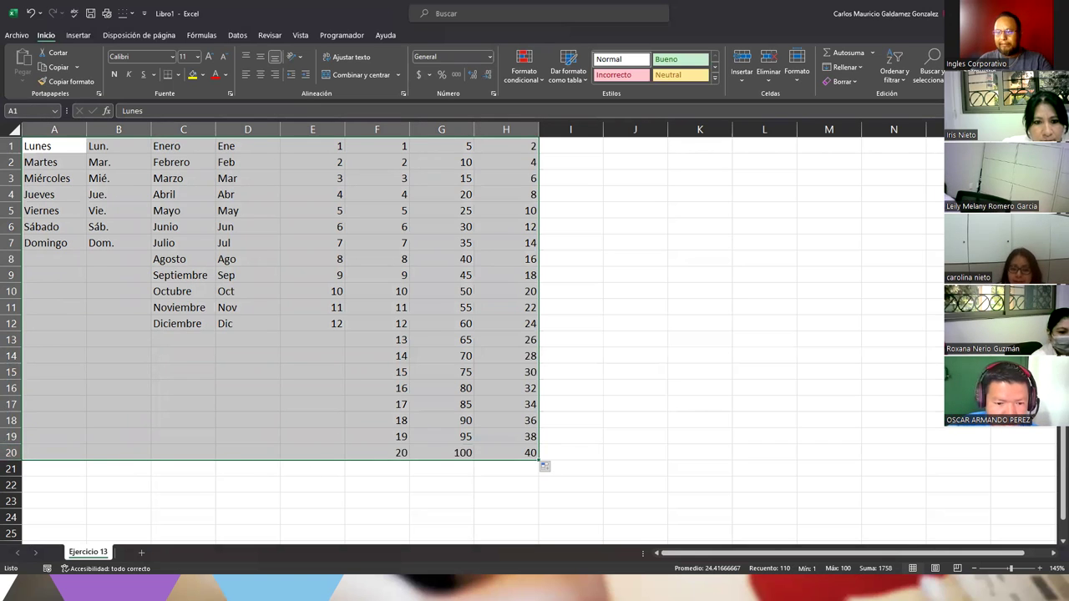
scroll(39, 468, "down", 3)
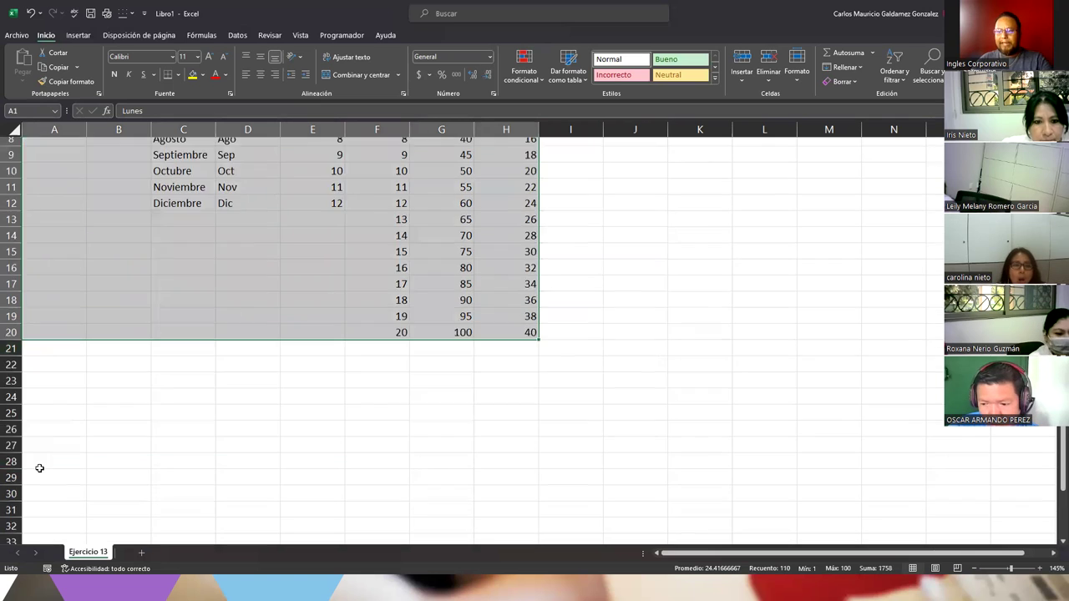
scroll(39, 468, "down", 3)
left_click(11, 308)
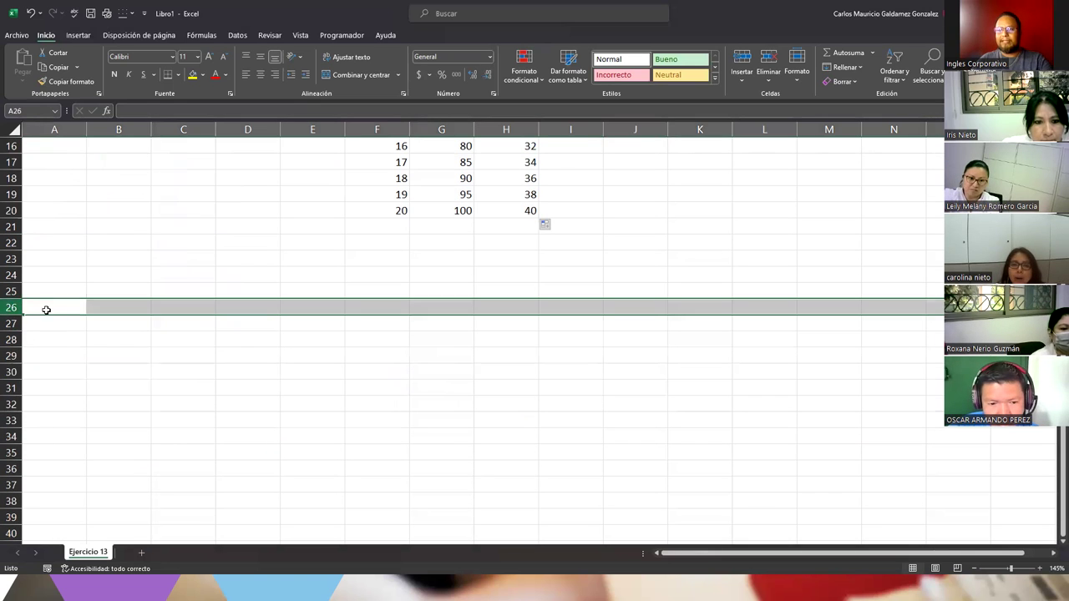
left_click(45, 310)
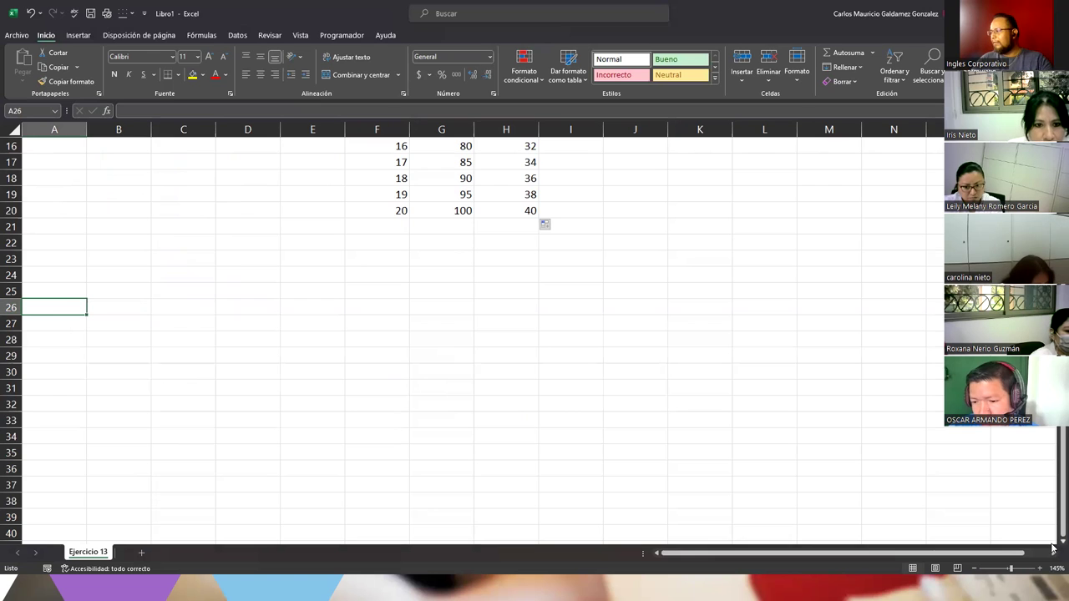
scroll(1053, 547, "down", 1)
scroll(1053, 547, "down", 1)
scroll(1053, 547, "down", 1)
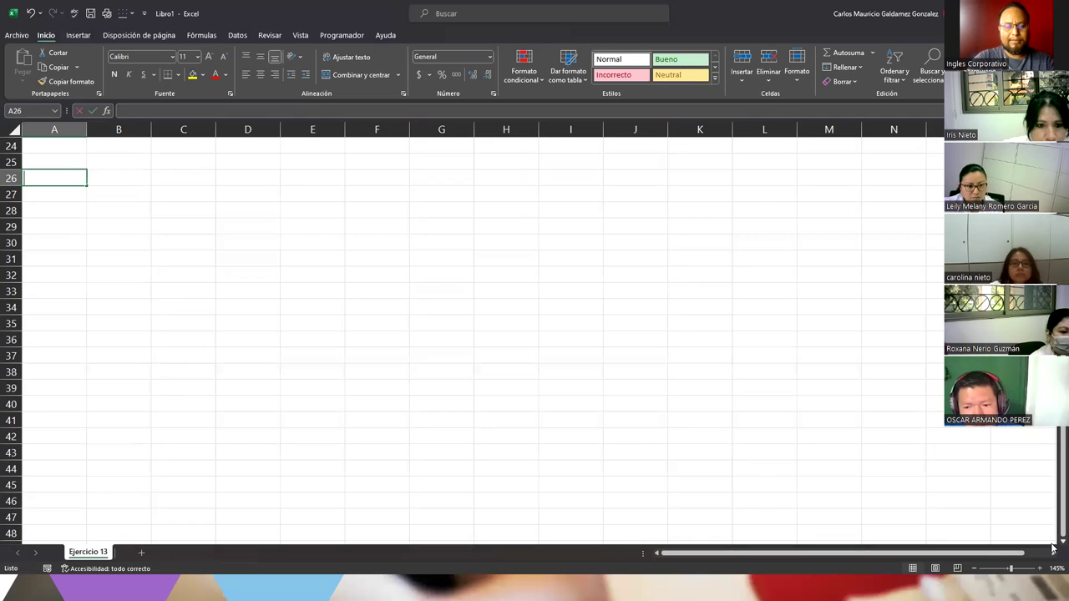
Type the title HISTORIAL DE VENTAS DE AMRINET S.A. DE C.V. in A26.
type("TABL")
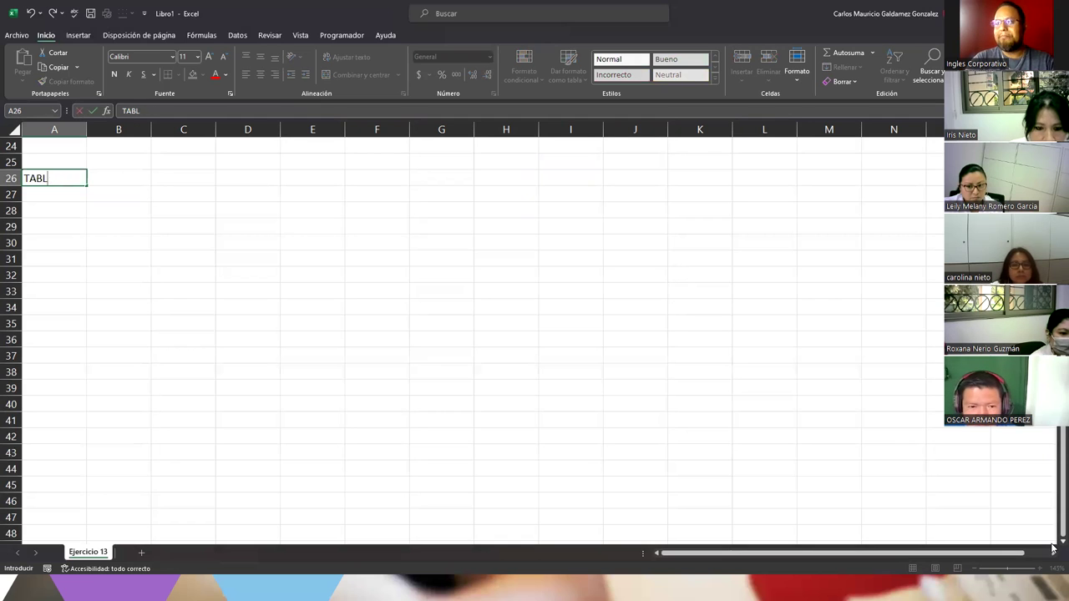
type("ASTORIAL DE VENTAS DE")
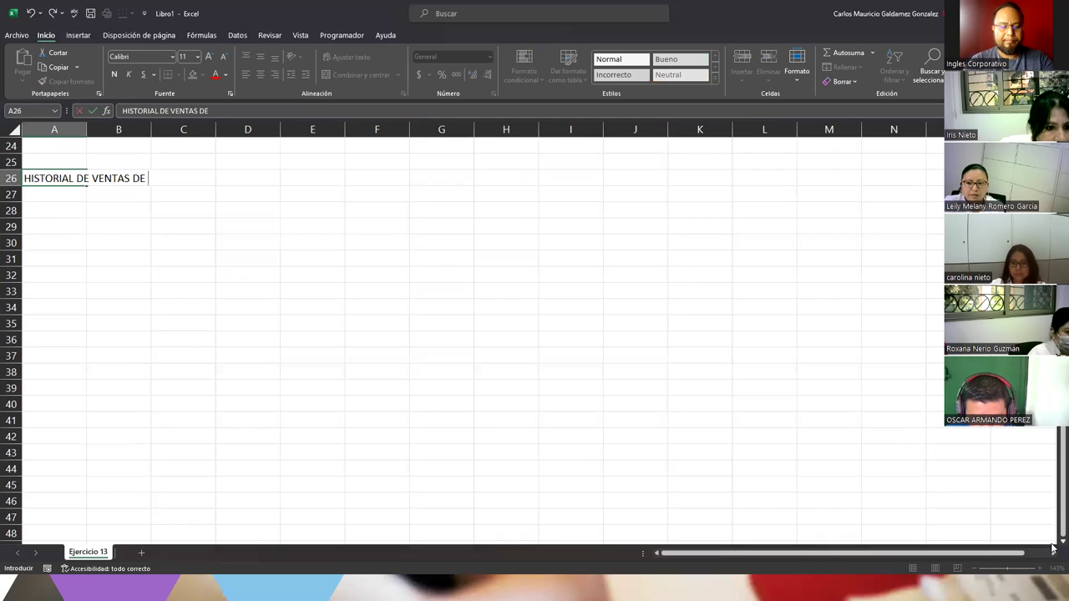
type("RE")
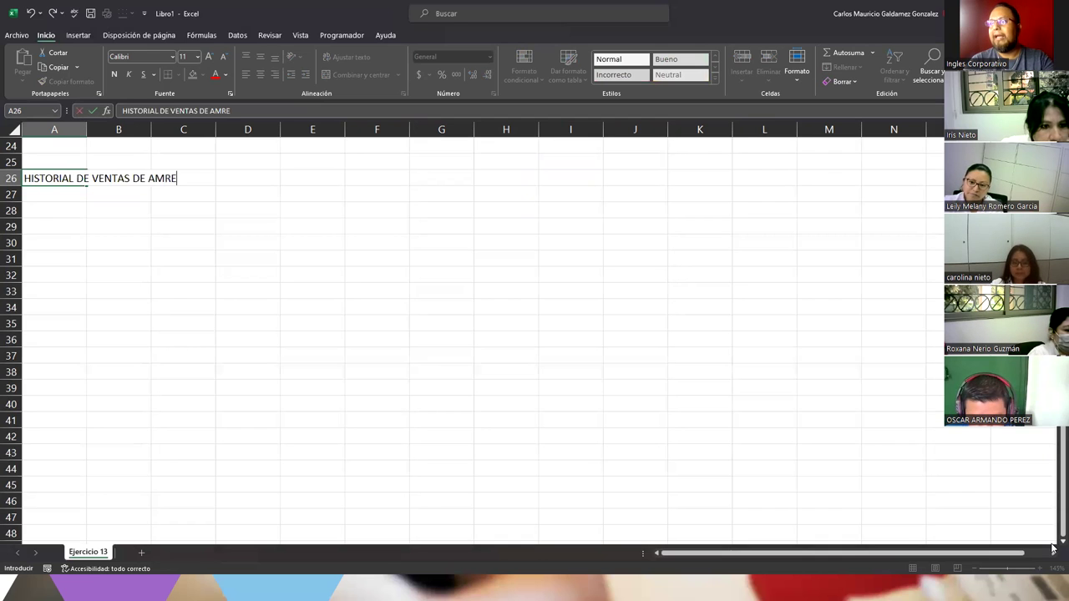
key("BackSpace")
type("I")
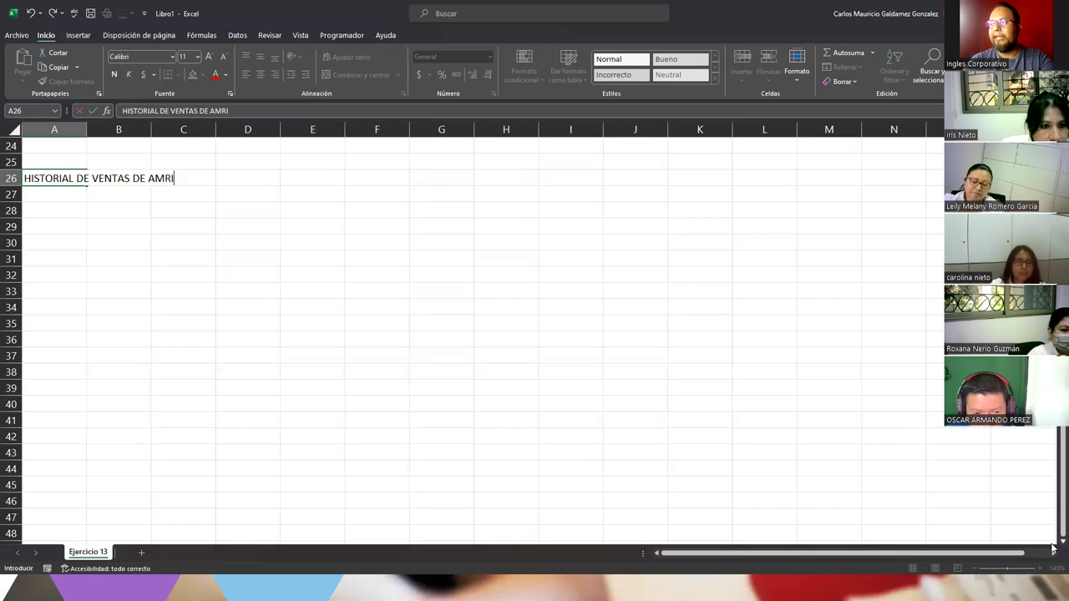
type("NET S.A. DE C")
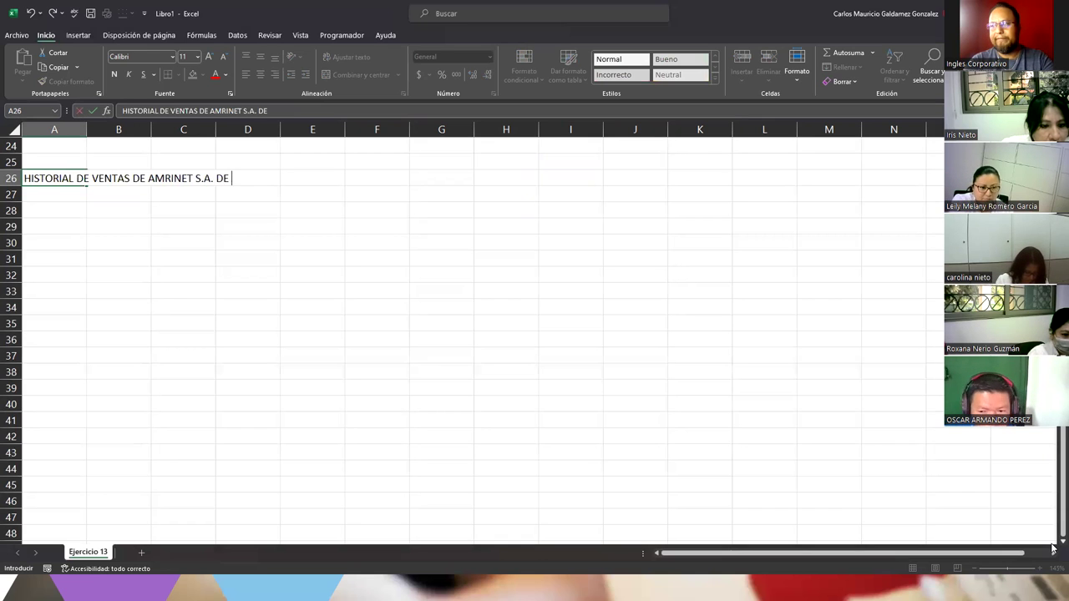
type(".V.")
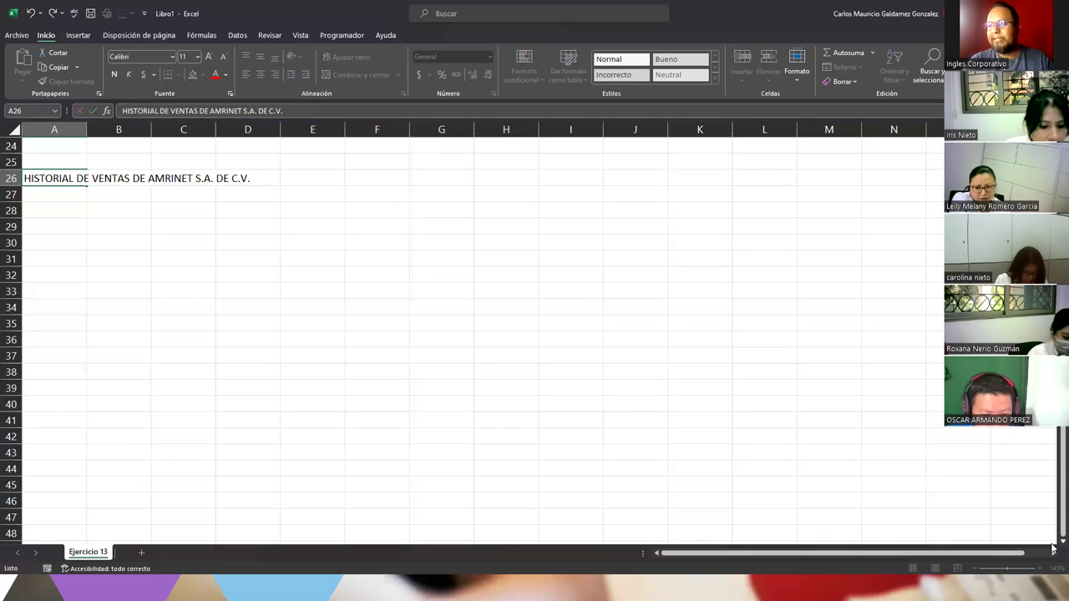
key("Return")
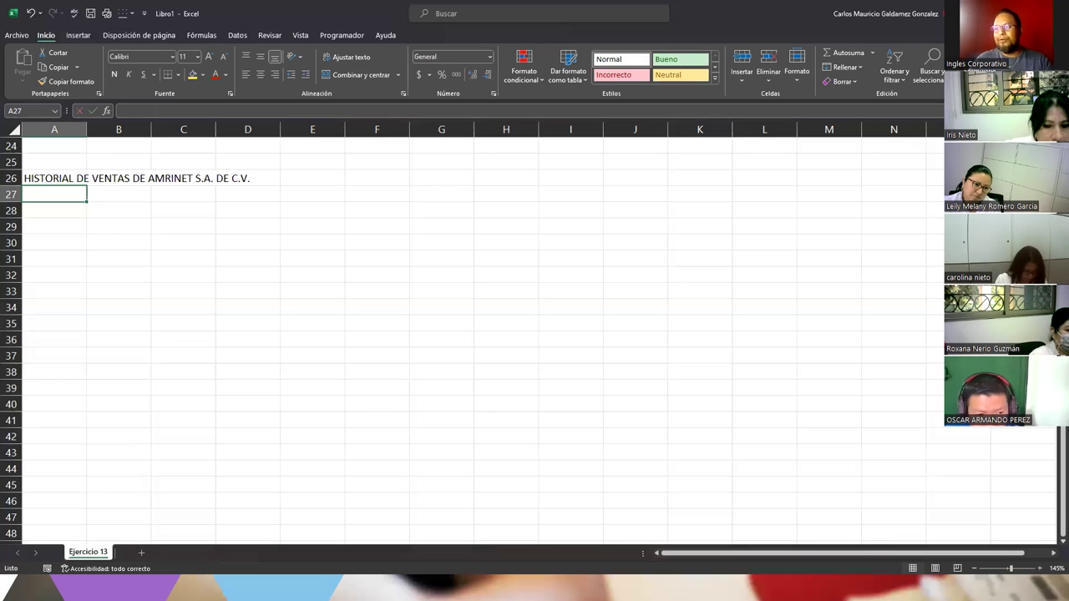
Start the row 28 headers with # in A28 and Codigo in B28.
left_click(55, 209)
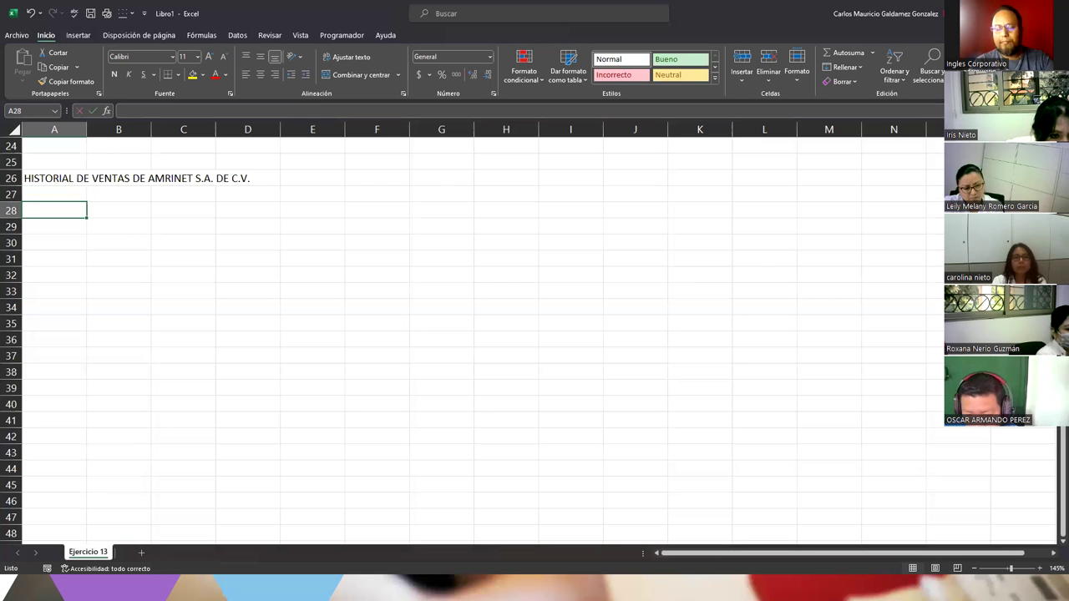
type("#")
key("Tab")
type("cORDI")
key("BackSpace")
key("BackSpace")
key("BackSpace")
type("DIDGO")
key("Tab")
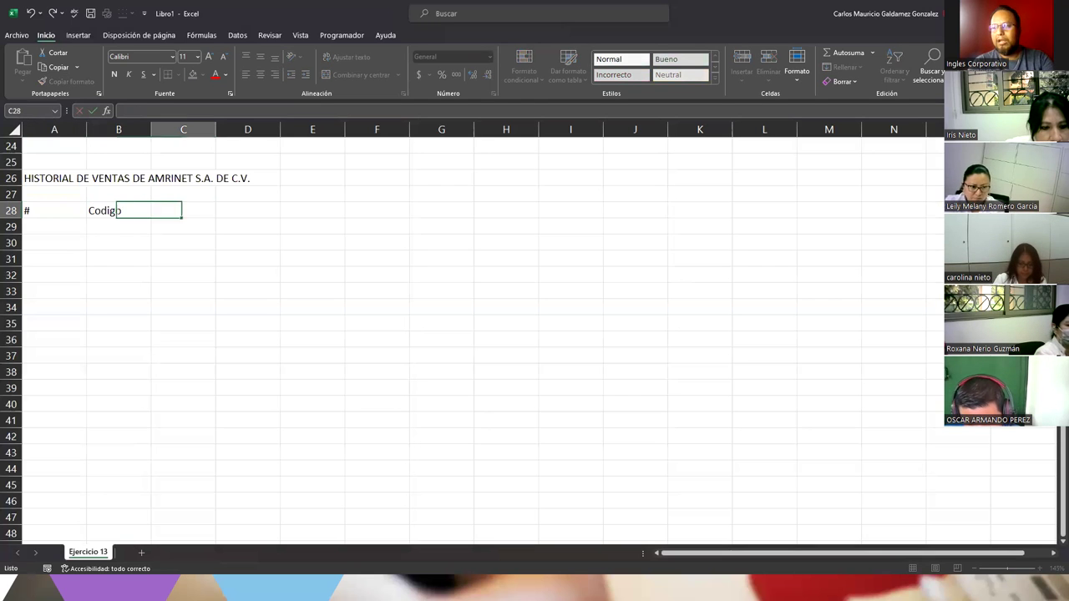
Add the headers Nombre, Apellido, Sueldo and META in C28:F28.
type("Nom")
type("e")
key("Tab")
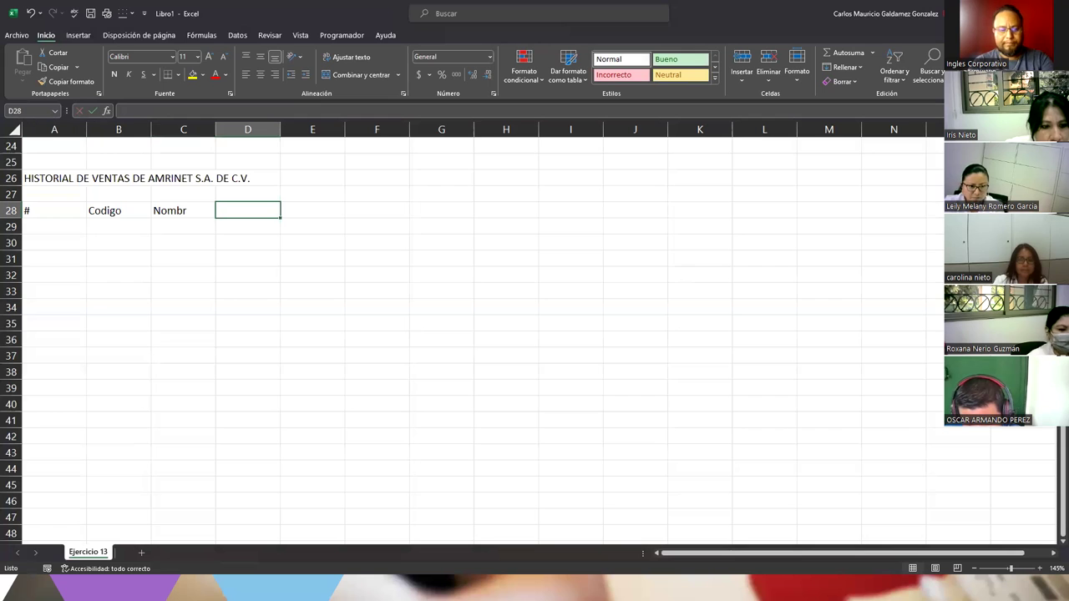
left_click(183, 211)
type("2")
key("BackSpace")
type("Nombre")
key("Tab")
type("Apellido")
key("Tab")
type("Suel")
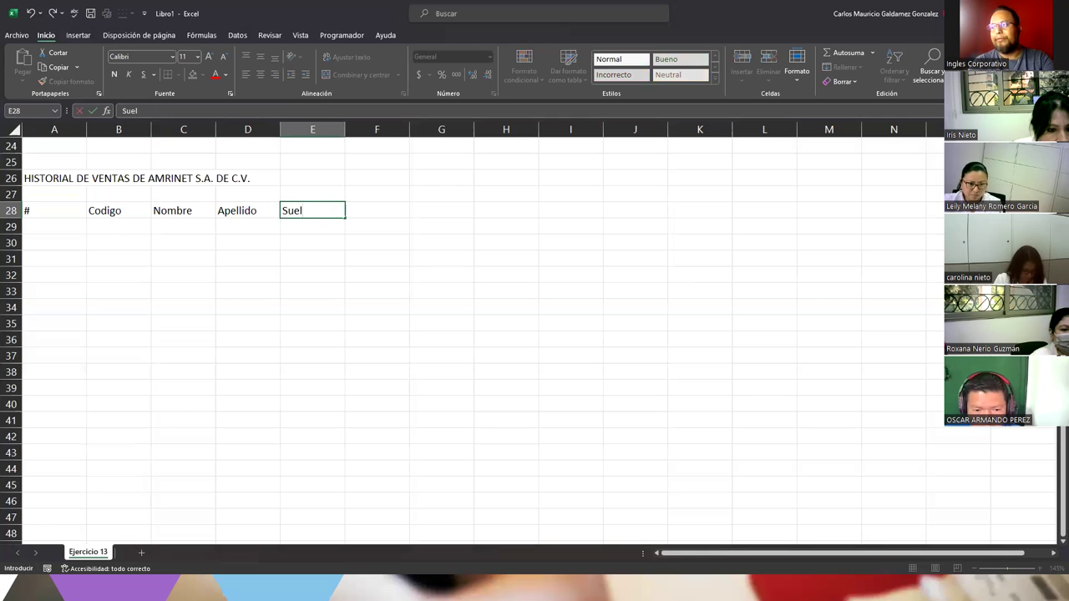
type("do")
key("Tab")
type("MET")
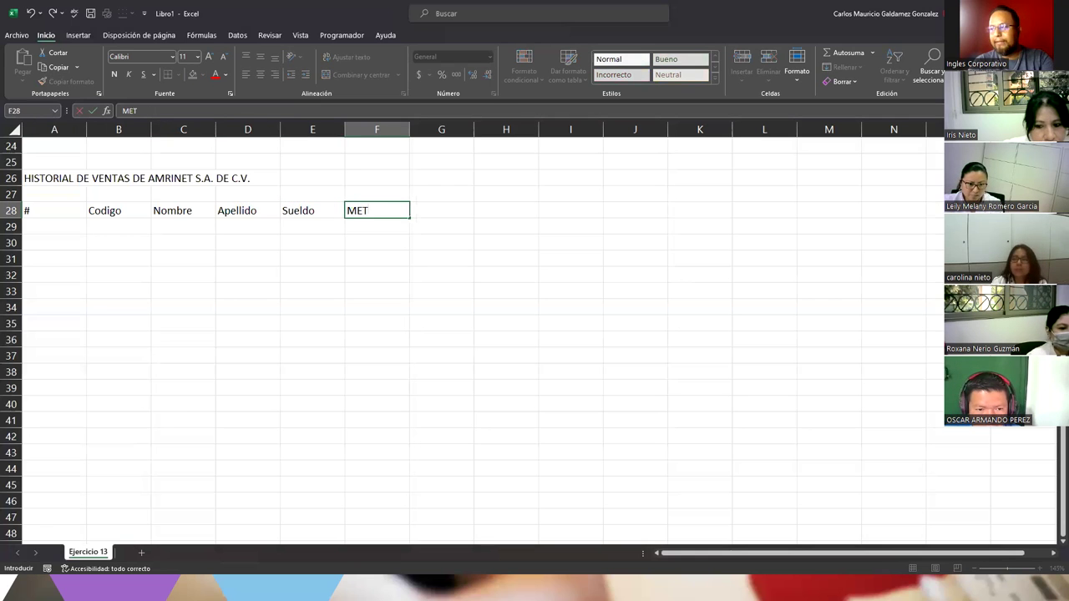
type("A")
key("Tab")
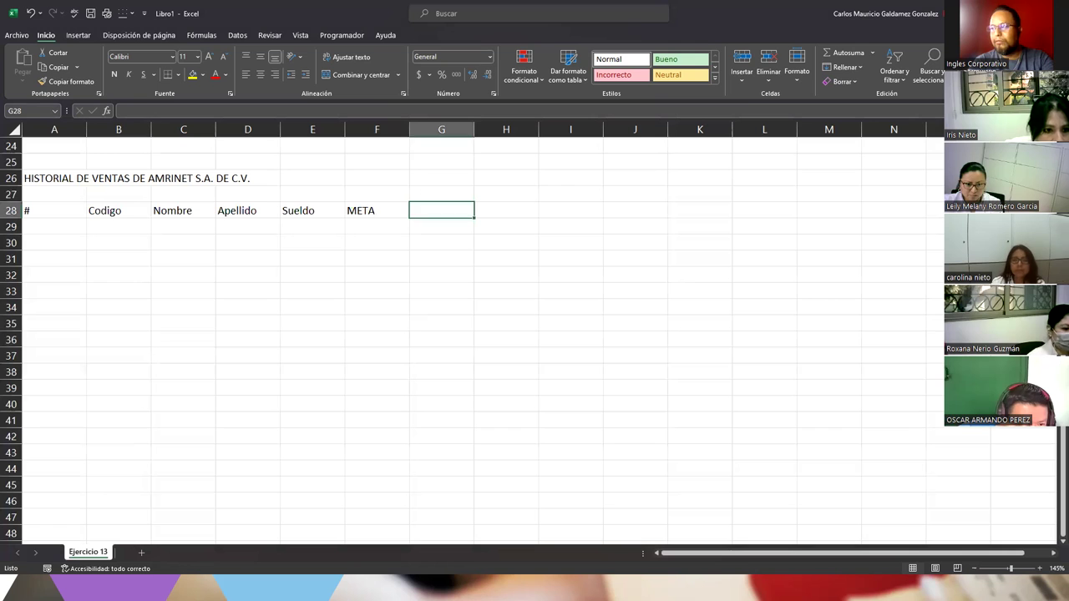
Put Ventas in G27 and Enero in G28.
left_click(441, 194)
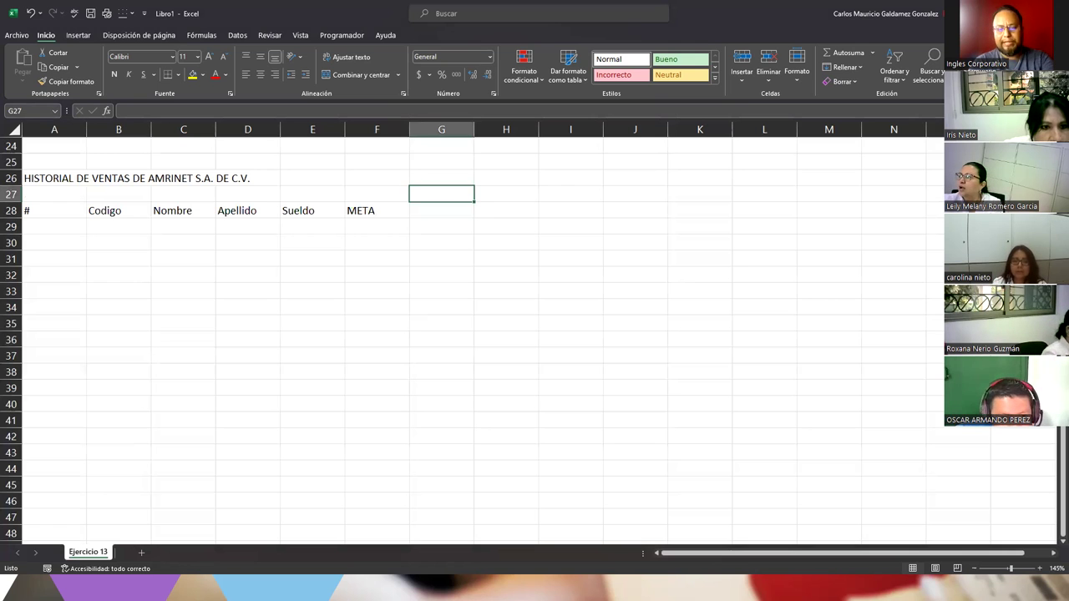
type("Ventas")
key("Return")
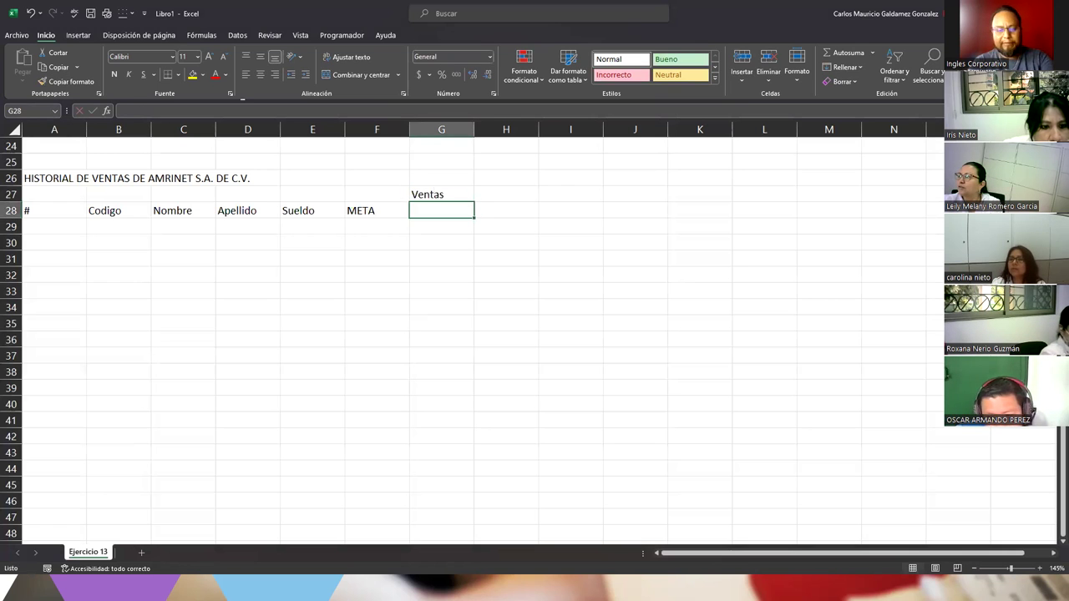
type("Enero")
key("Return")
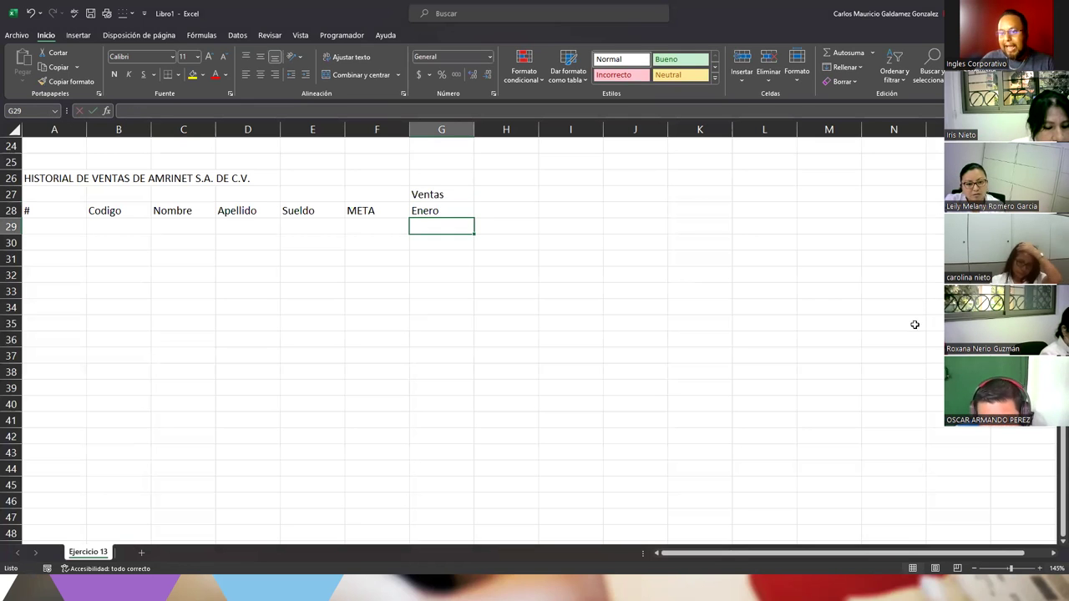
Fill Enero to Junio across G28:L28 and merge-centre VENTAS over G27:L27.
left_click(441, 211)
left_click_drag(475, 215, 763, 216)
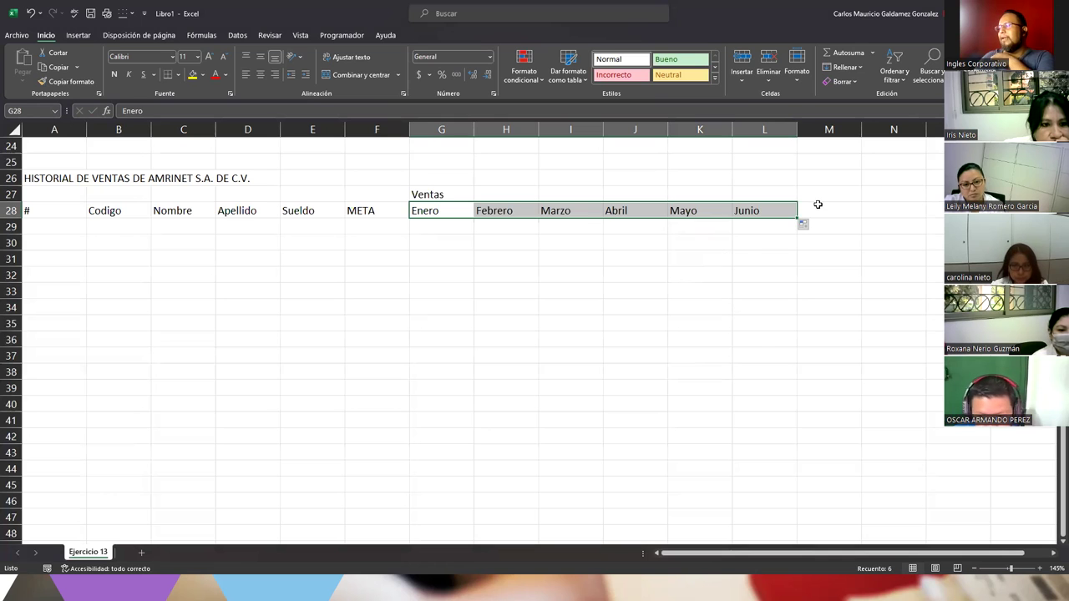
left_click_drag(426, 194, 781, 187)
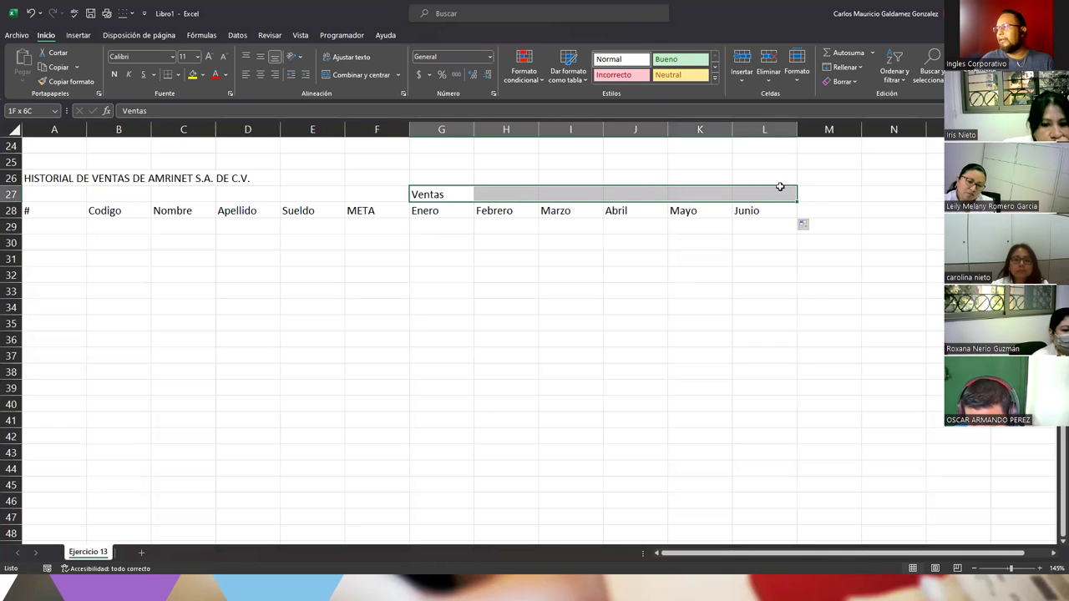
left_click(347, 75)
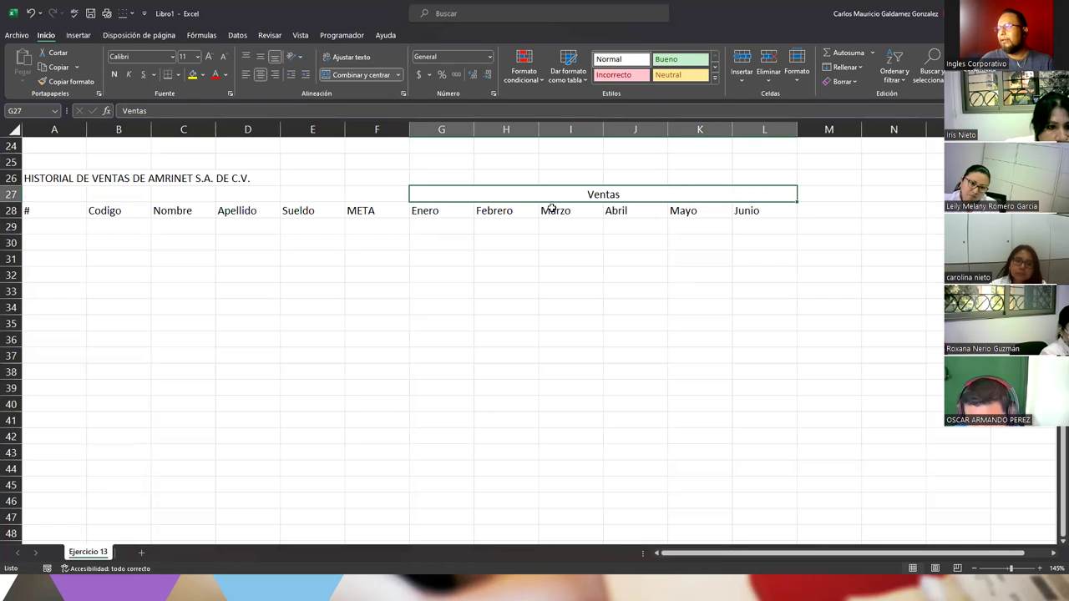
type("VENT")
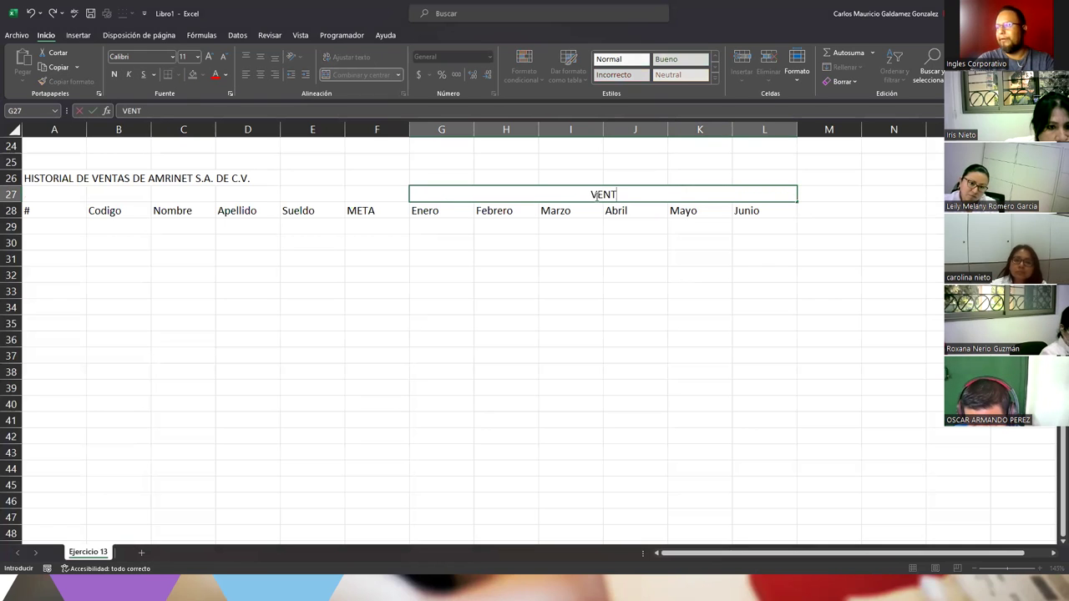
type("AS")
key("Return")
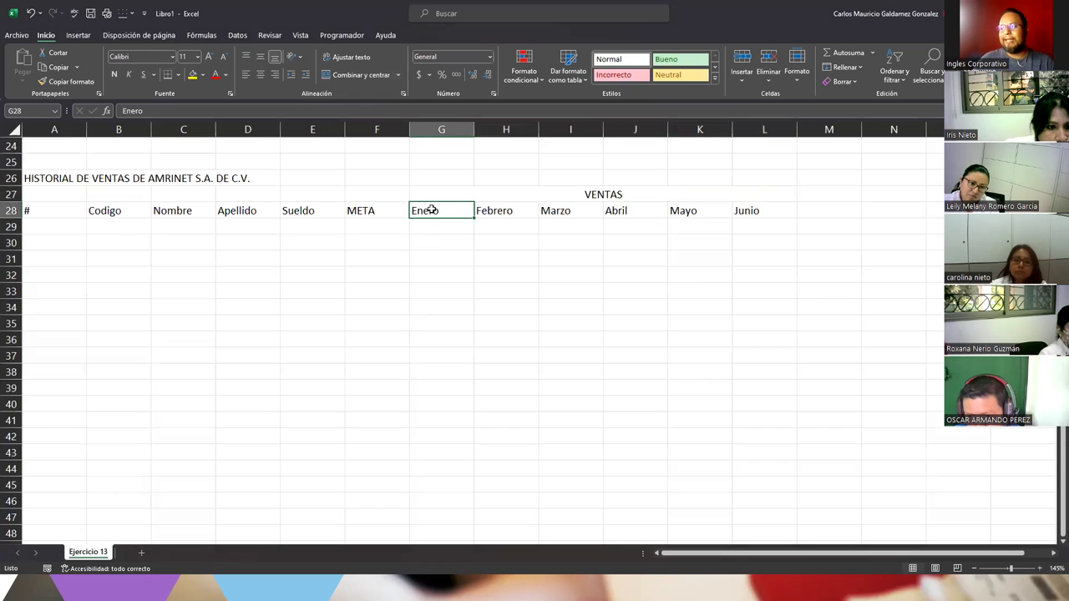
left_click_drag(432, 210, 765, 214)
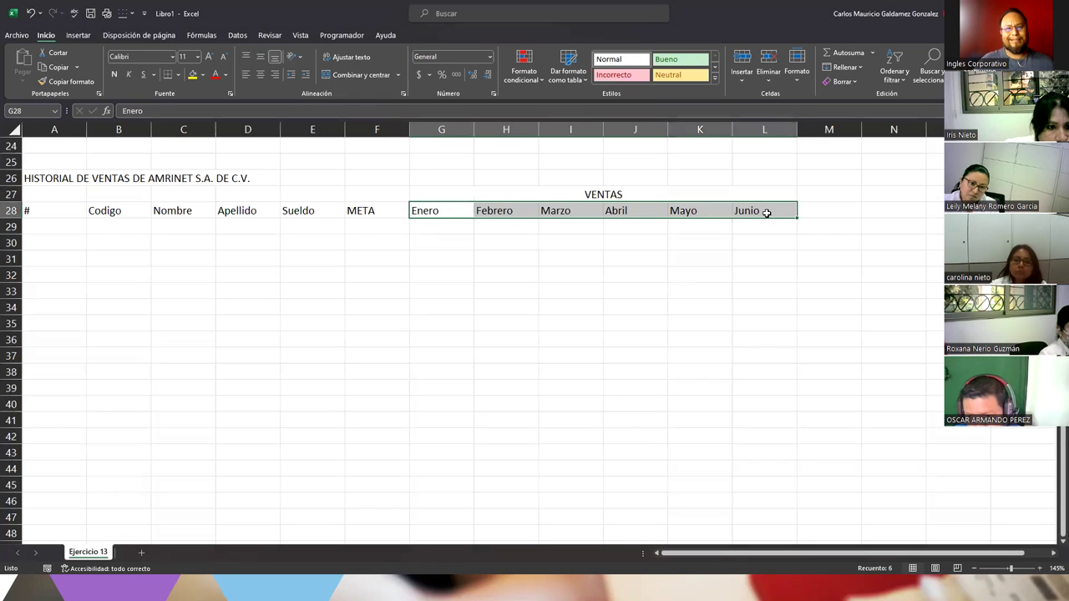
left_click(243, 233)
Enter 1 and 2 in A29:A30 and number the rows down to 20 in A48.
left_click(47, 231)
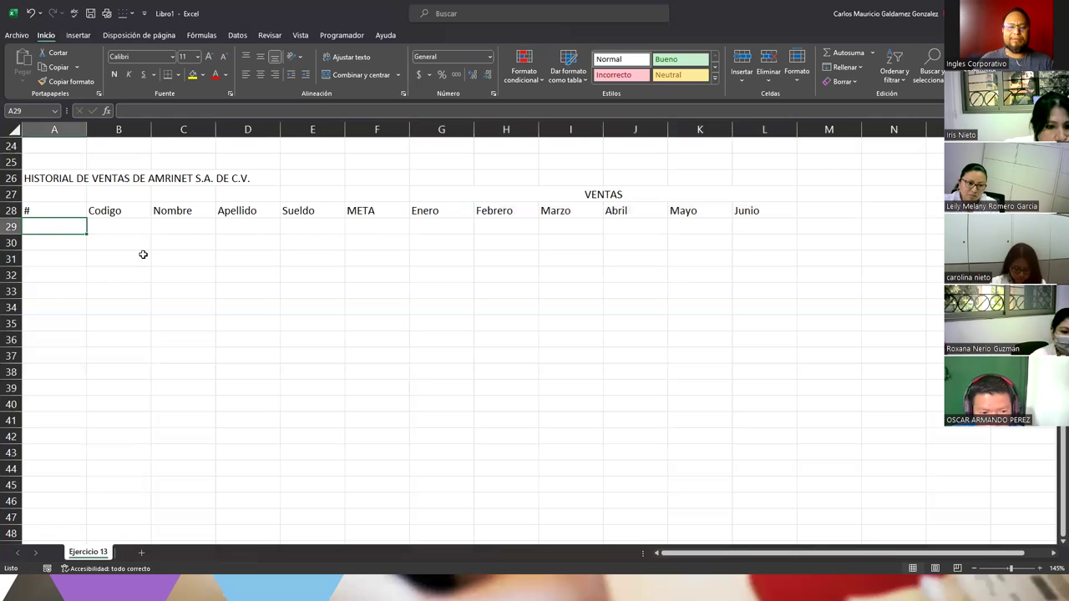
type("1")
key("Return")
type("2")
key("Return")
key("Up")
key("Up")
key("shift+Down")
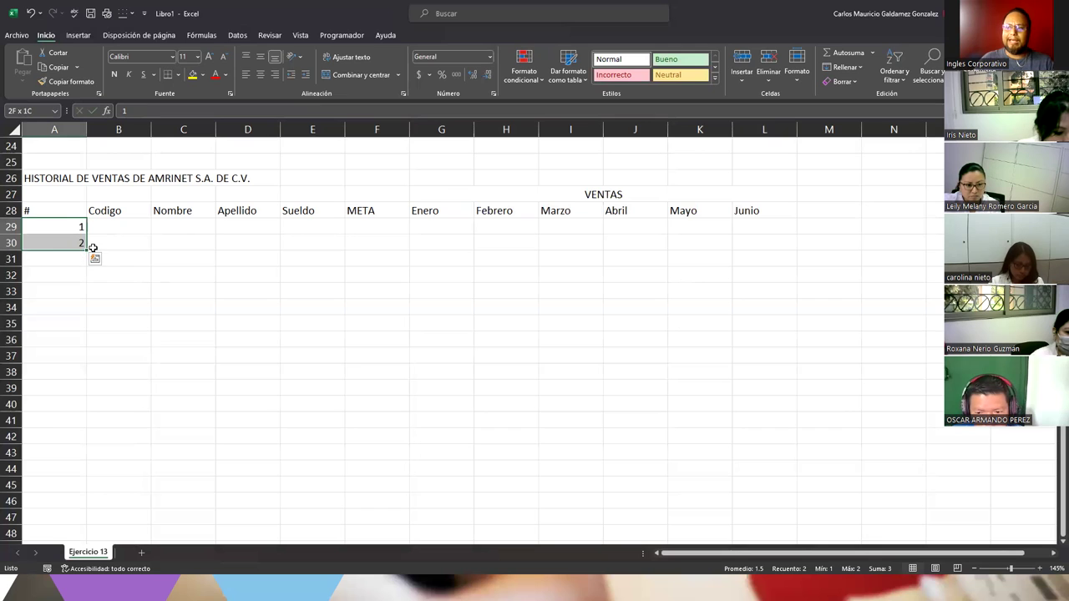
left_click_drag(92, 248, 81, 536)
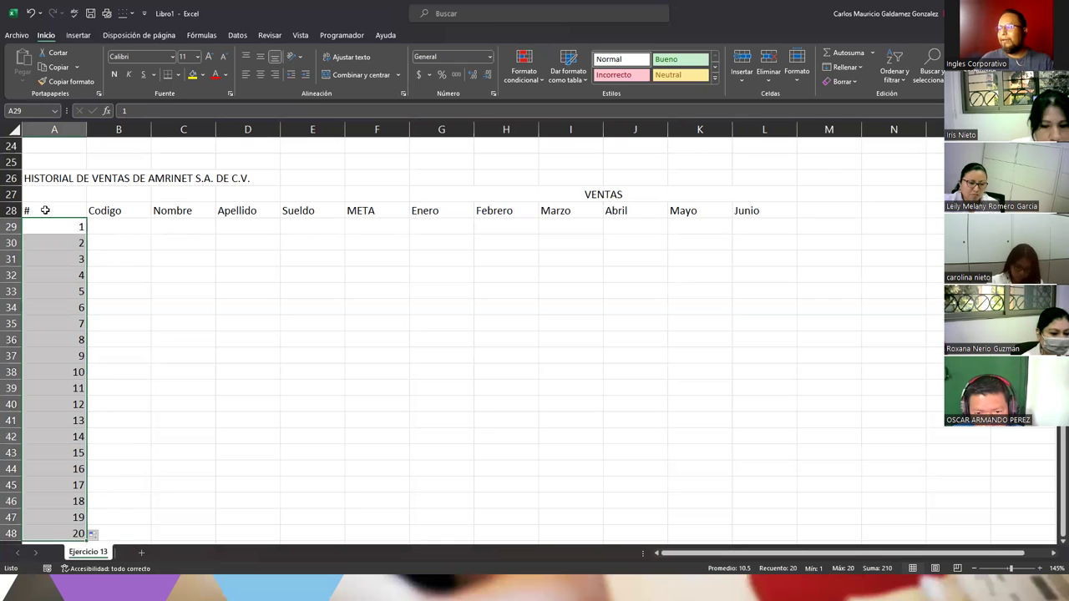
Narrow column A to fit the row numbers.
double_click(80, 130)
left_click_drag(264, 130, 46, 165)
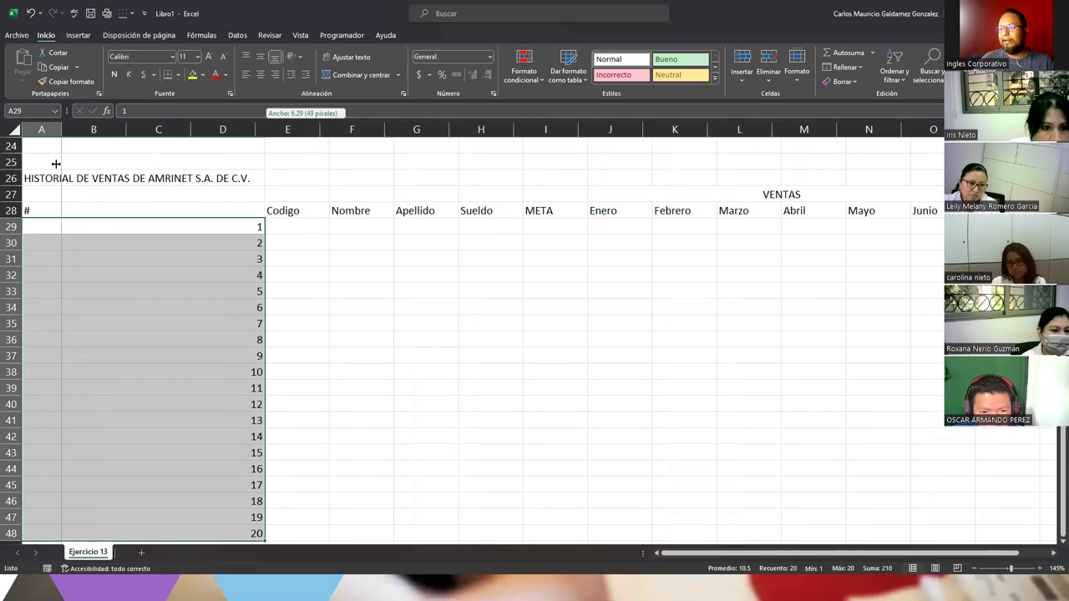
left_click(1054, 543)
left_click(1055, 543)
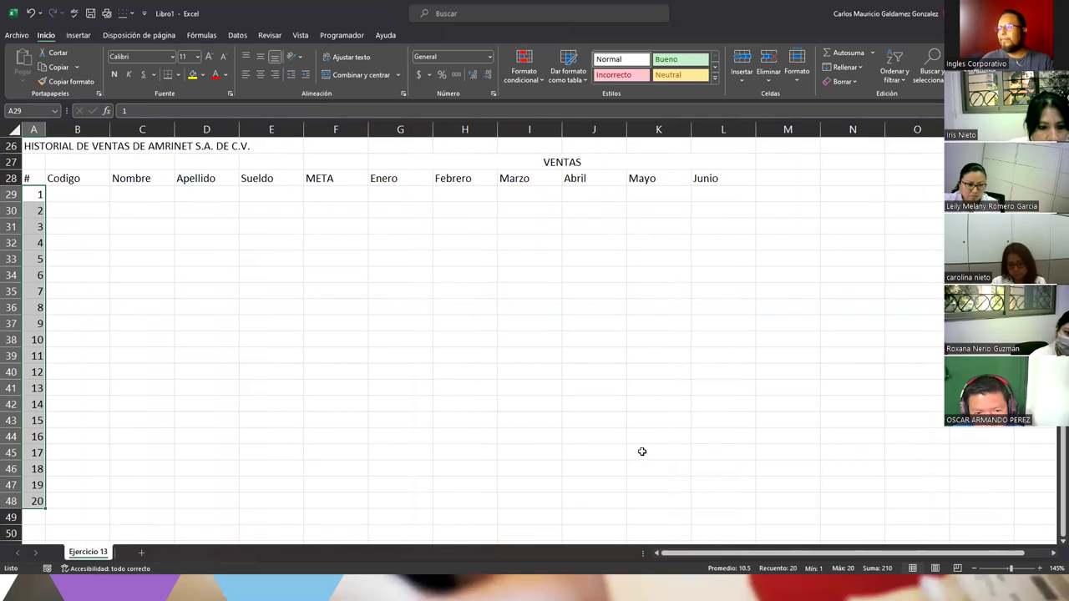
Enter the headers TOTAL VENTAS in M28 and COMISIÓN in N28.
left_click(788, 177)
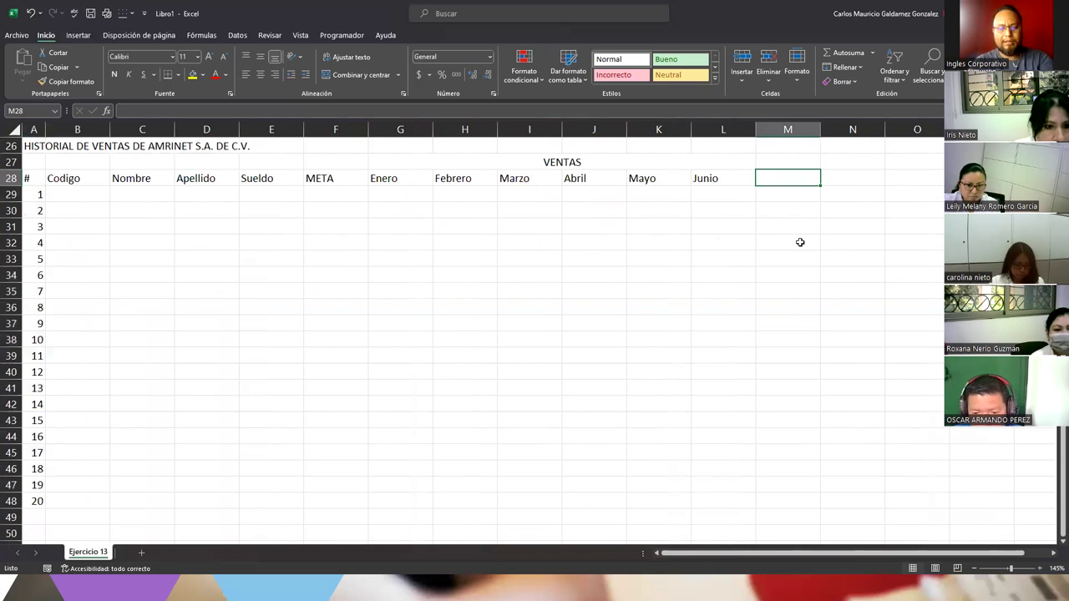
type("TOTAL VENTAS")
key("Tab")
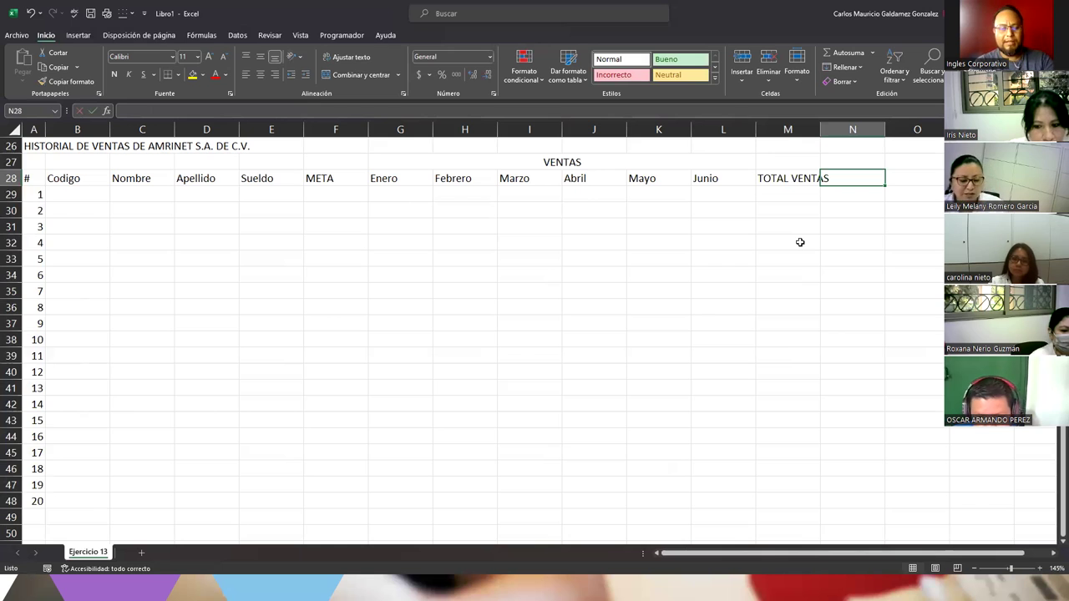
type("C")
key("BackSpace")
type("COMISIÓN")
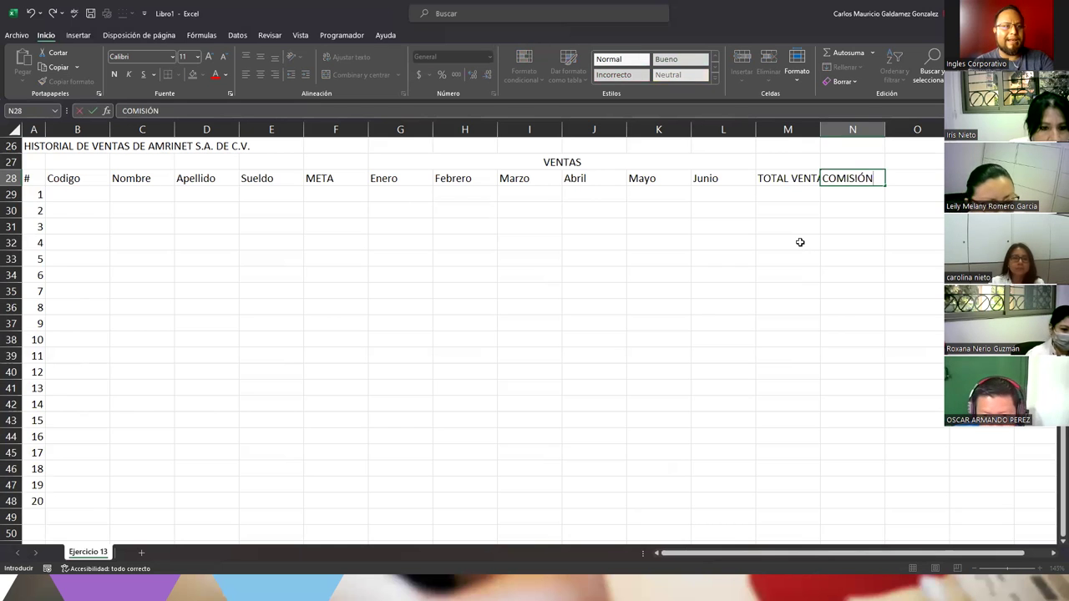
key("Tab")
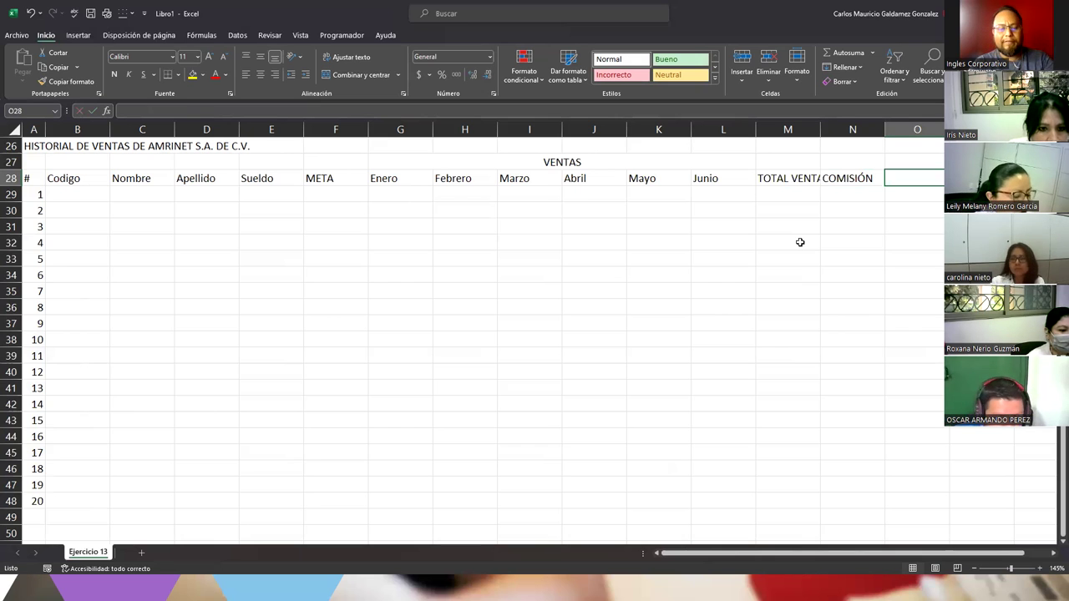
Add RENTA in O28 and the net salary header in P28.
type("RENTA")
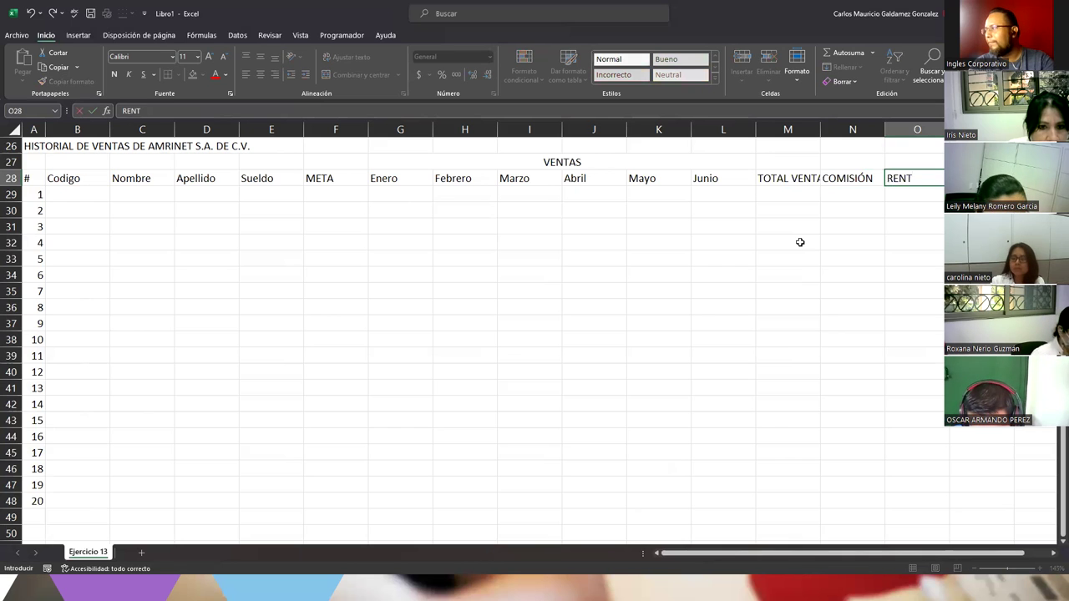
key("Tab")
type("SUE")
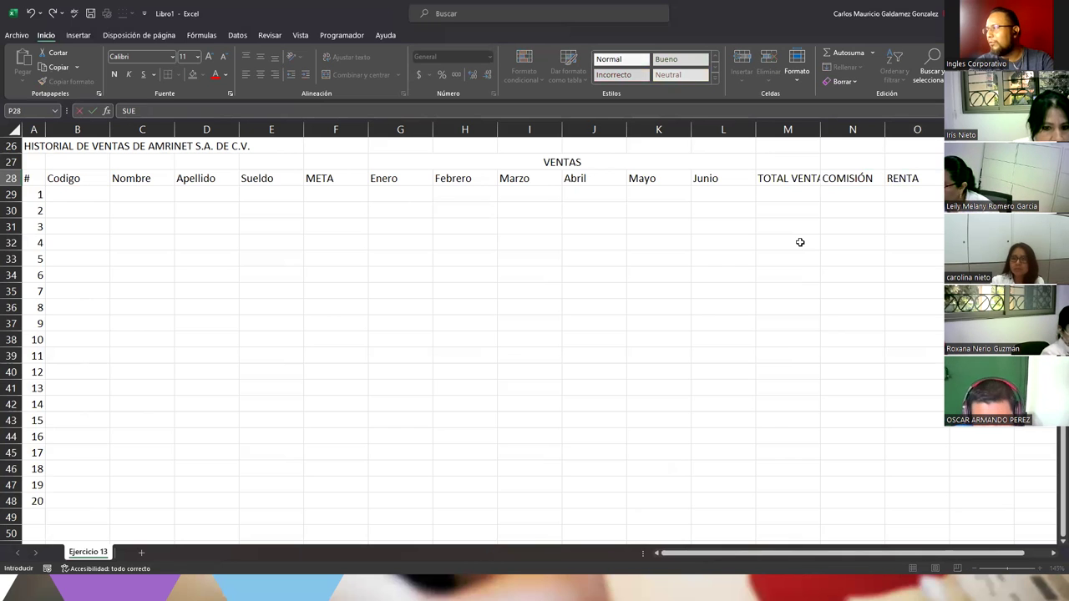
type("LDO NT")
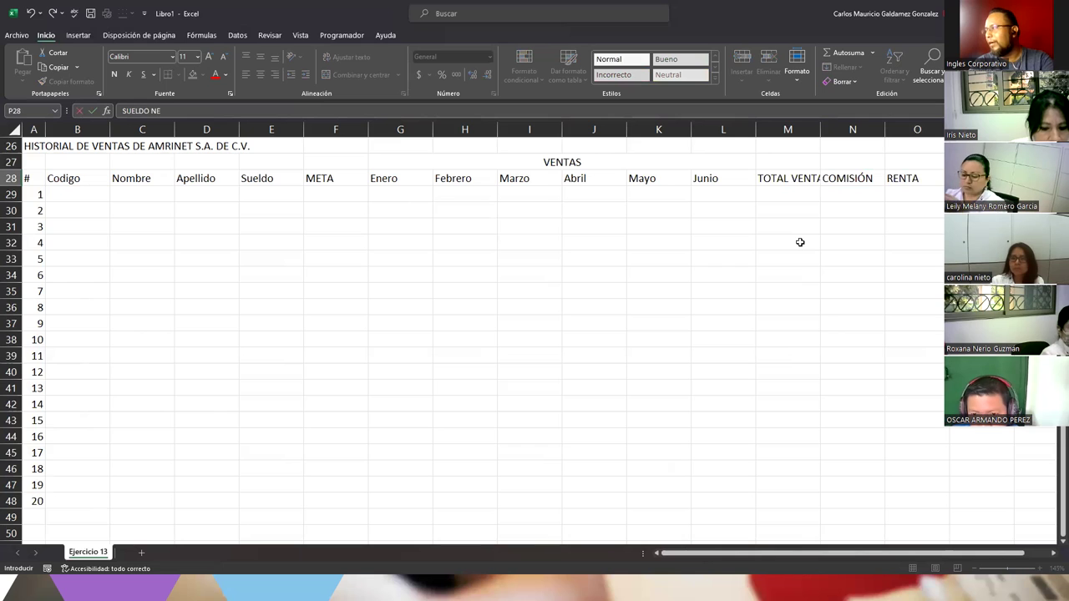
key("Return")
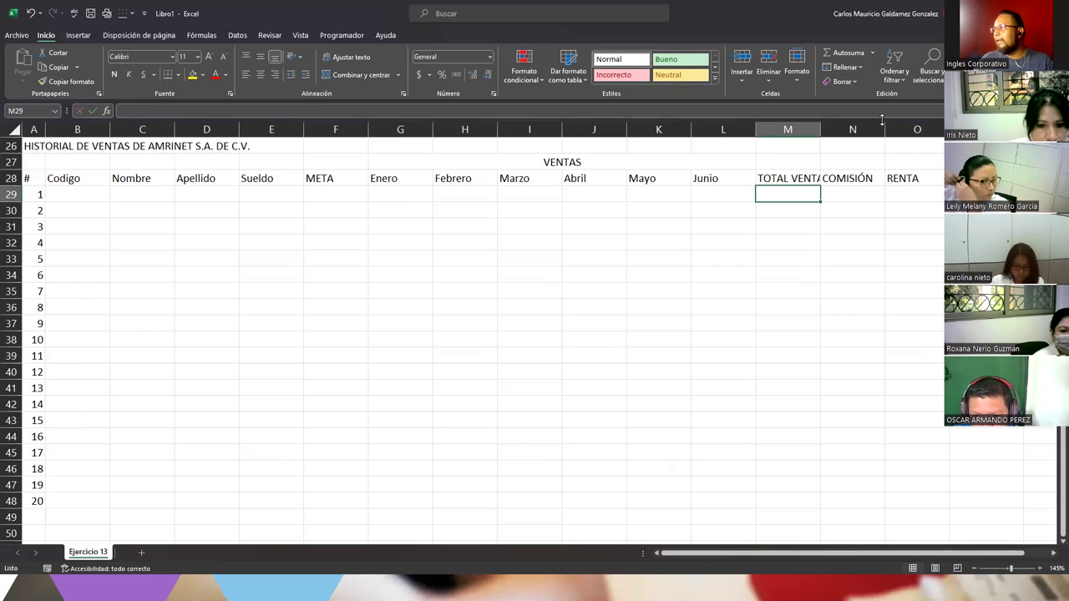
left_click(821, 132)
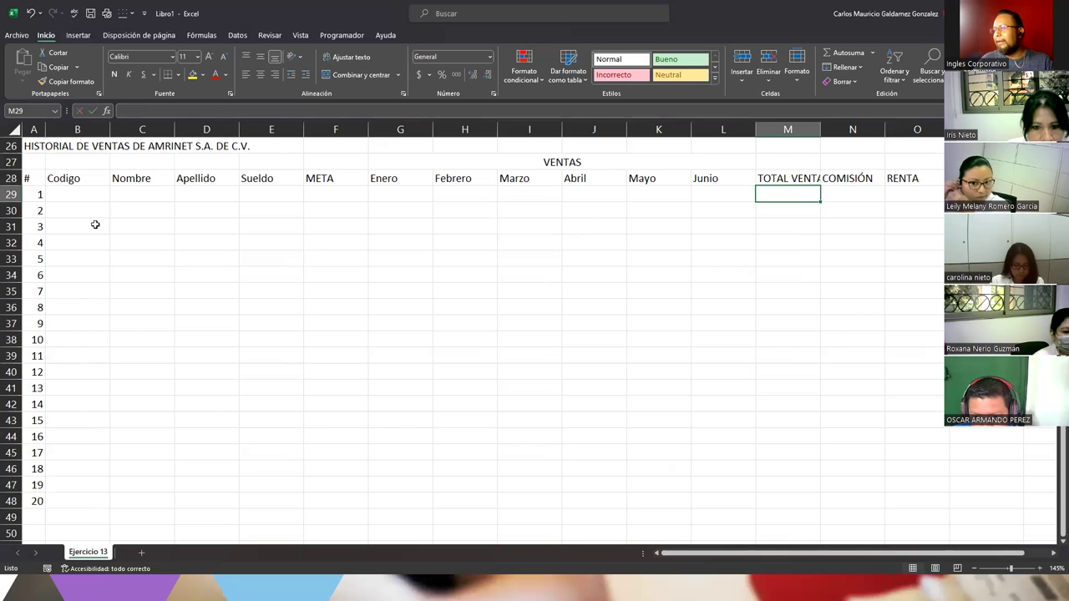
Wrap the header text and resize columns B, C, D, E, M and N to fit.
mouse_move(29, 179)
left_mouse_down()
mouse_move(949, 163)
mouse_move(948, 179)
left_mouse_up()
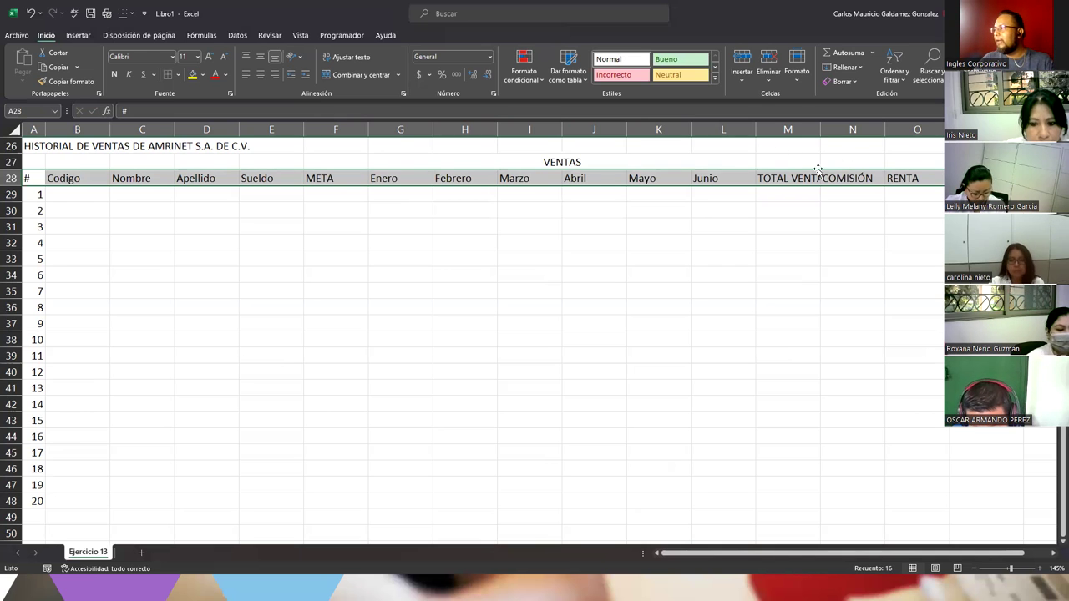
left_click(355, 57)
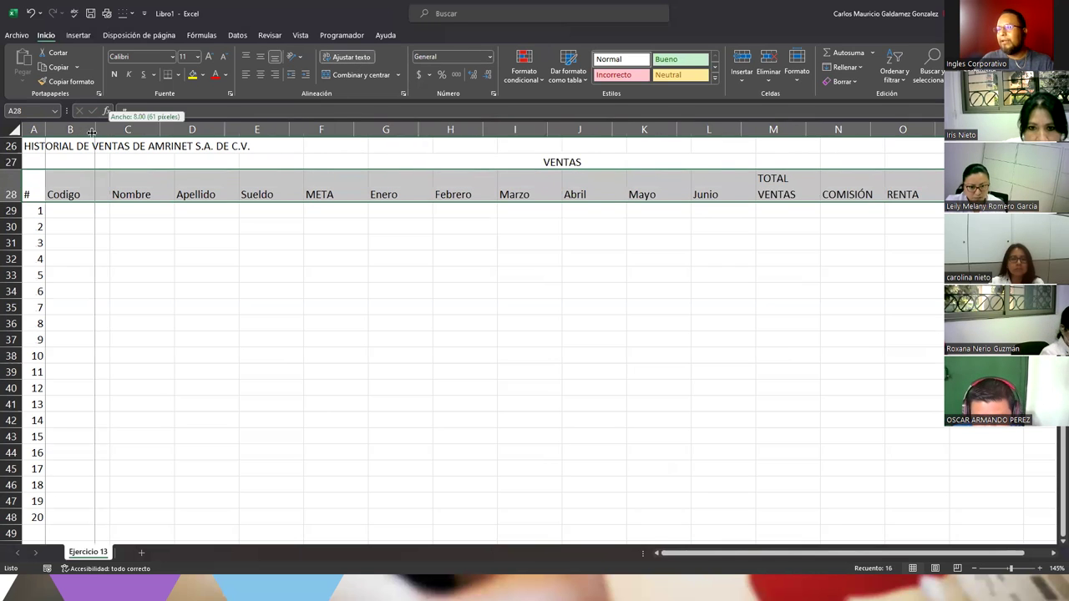
left_click_drag(109, 129, 91, 130)
left_click_drag(167, 130, 166, 130)
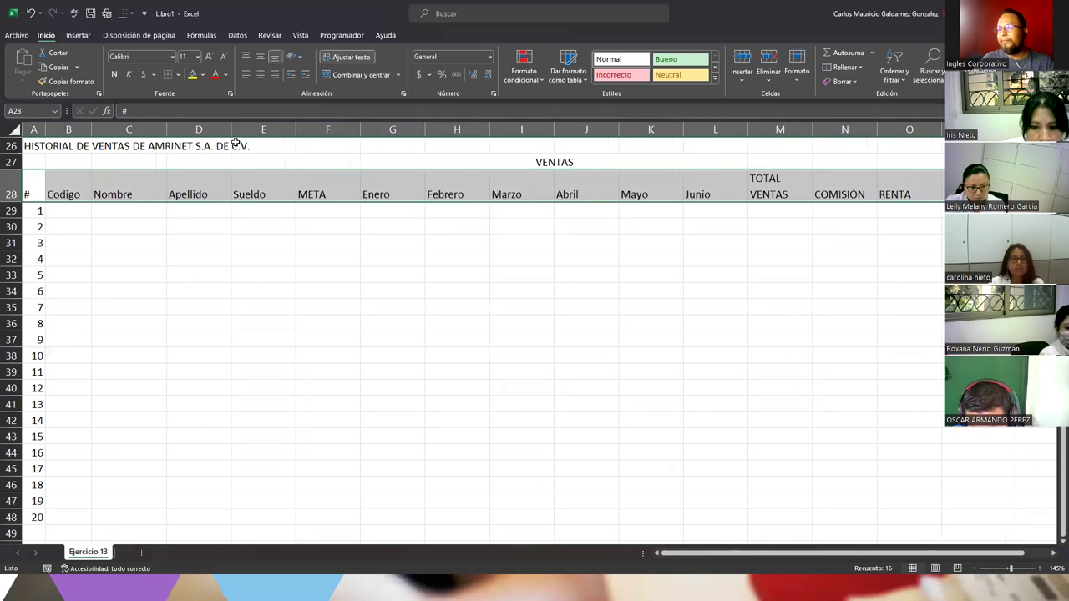
left_click_drag(233, 133, 241, 134)
mouse_move(307, 134)
left_mouse_down()
mouse_move(296, 134)
mouse_move(355, 130)
left_mouse_up()
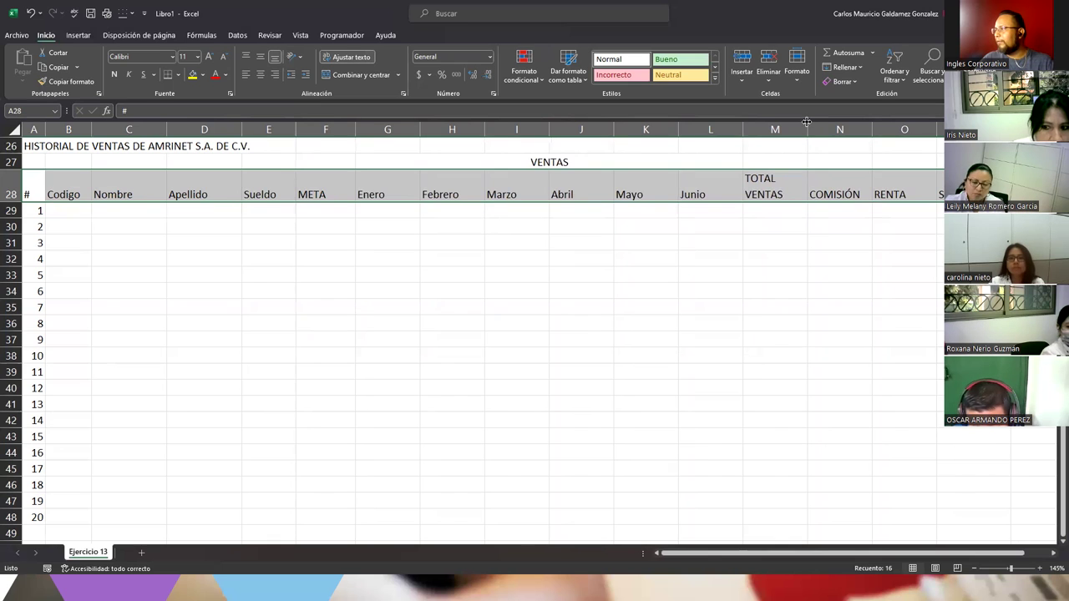
left_click_drag(807, 122, 800, 137)
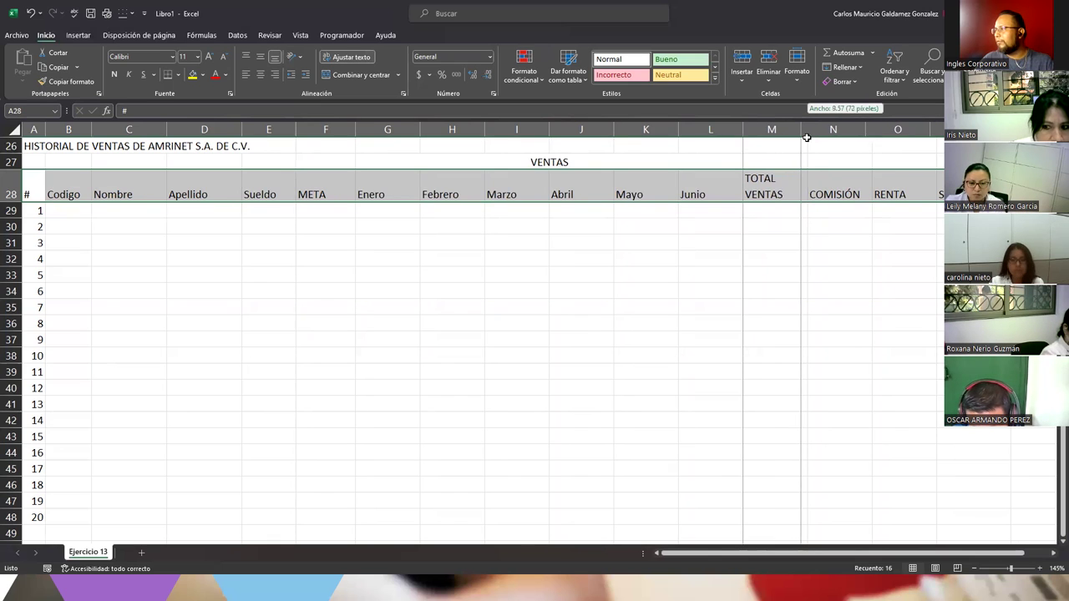
mouse_move(865, 130)
left_mouse_down()
mouse_move(850, 130)
mouse_move(859, 134)
left_mouse_up()
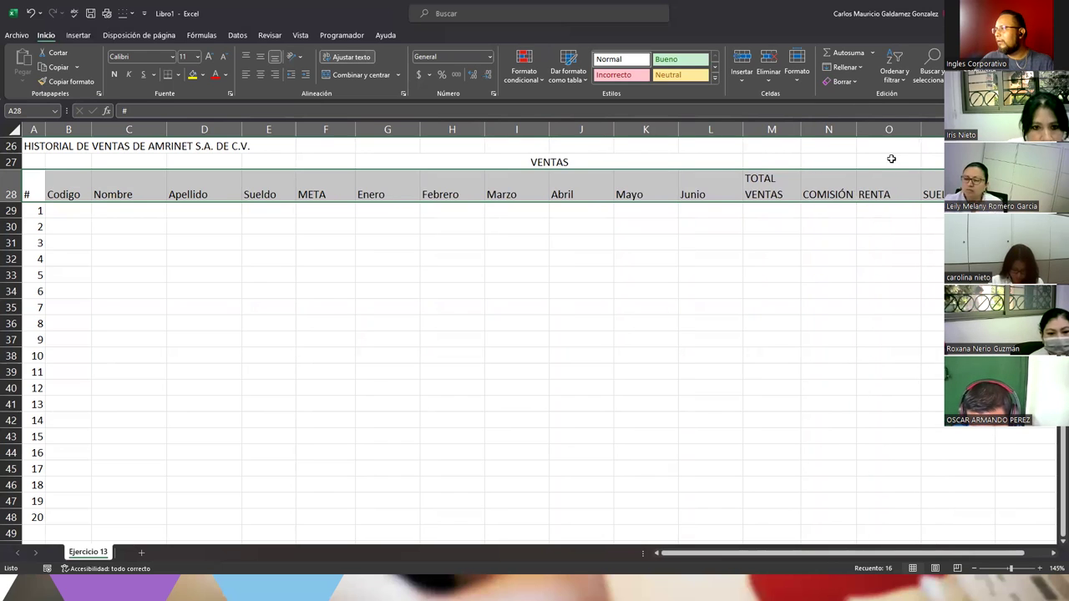
left_click(925, 184)
Centre the row 28 headers vertically and horizontally.
left_click_drag(687, 182, 33, 183)
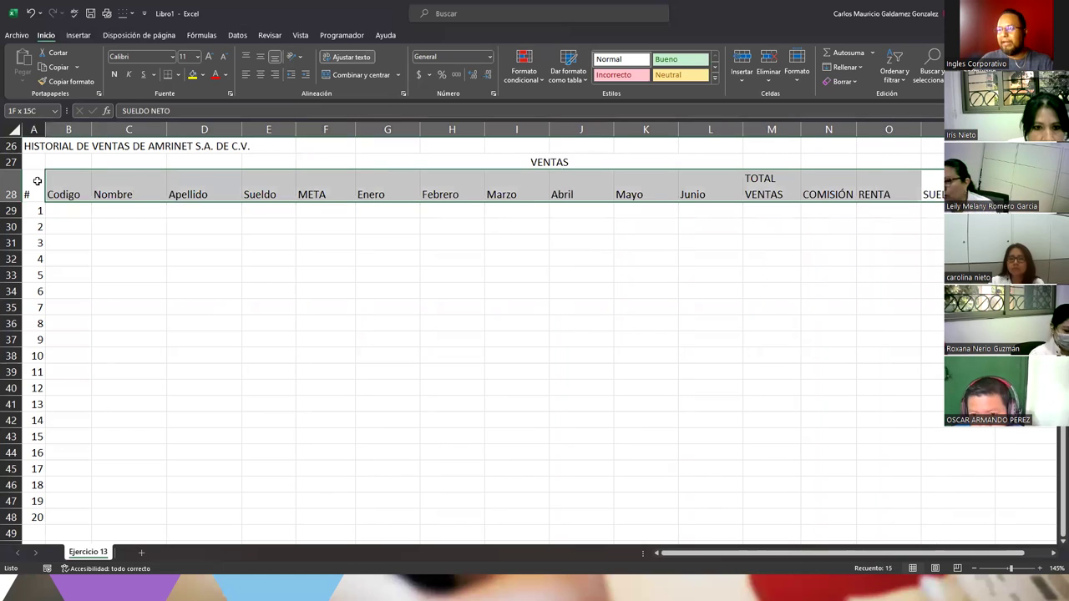
left_click(258, 57)
left_click(260, 75)
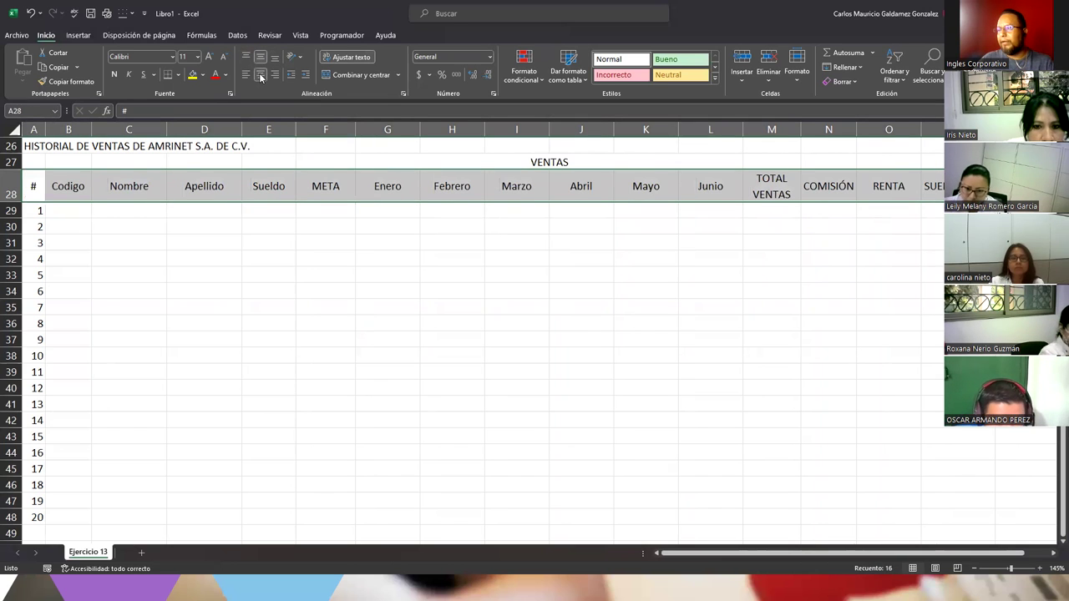
left_click(87, 210)
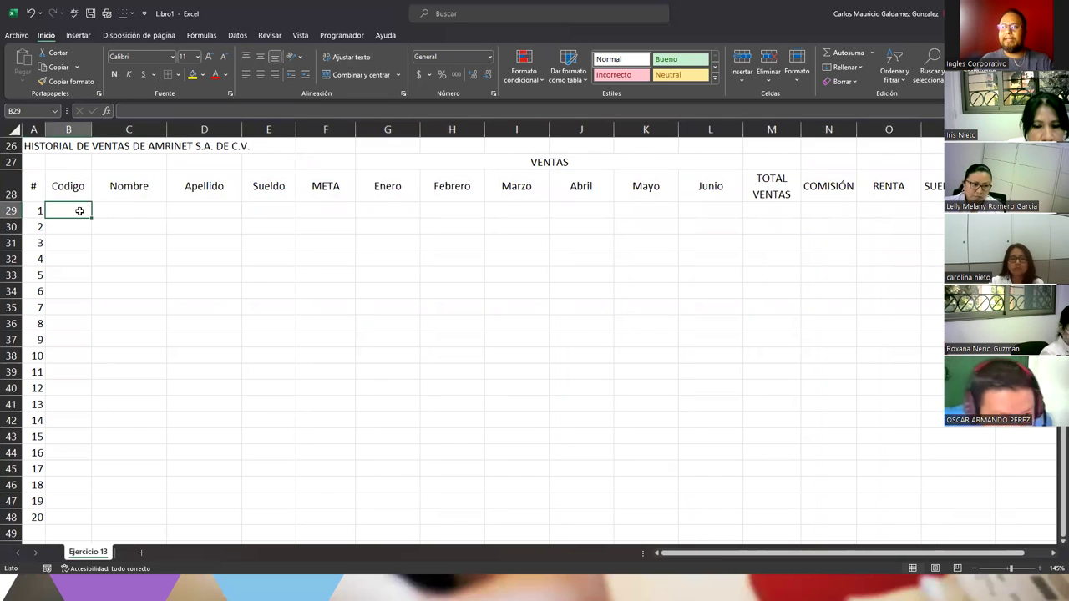
Apply All Borders to the sales table from row 28 to row 48.
mouse_move(32, 190)
left_mouse_down()
mouse_move(921, 495)
mouse_move(944, 513)
left_mouse_up()
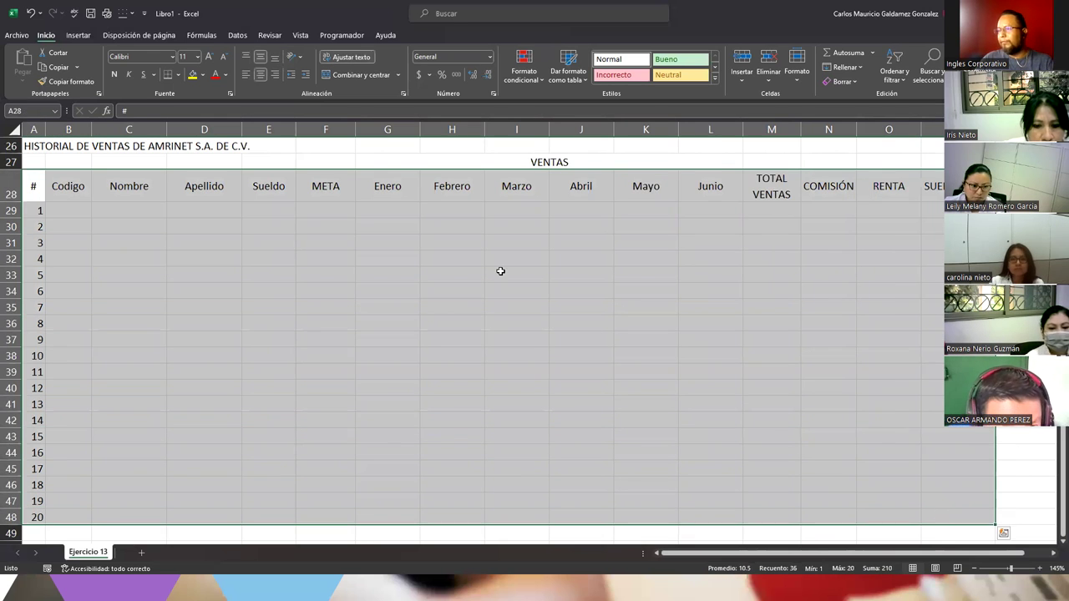
left_click(177, 75)
left_click(195, 185)
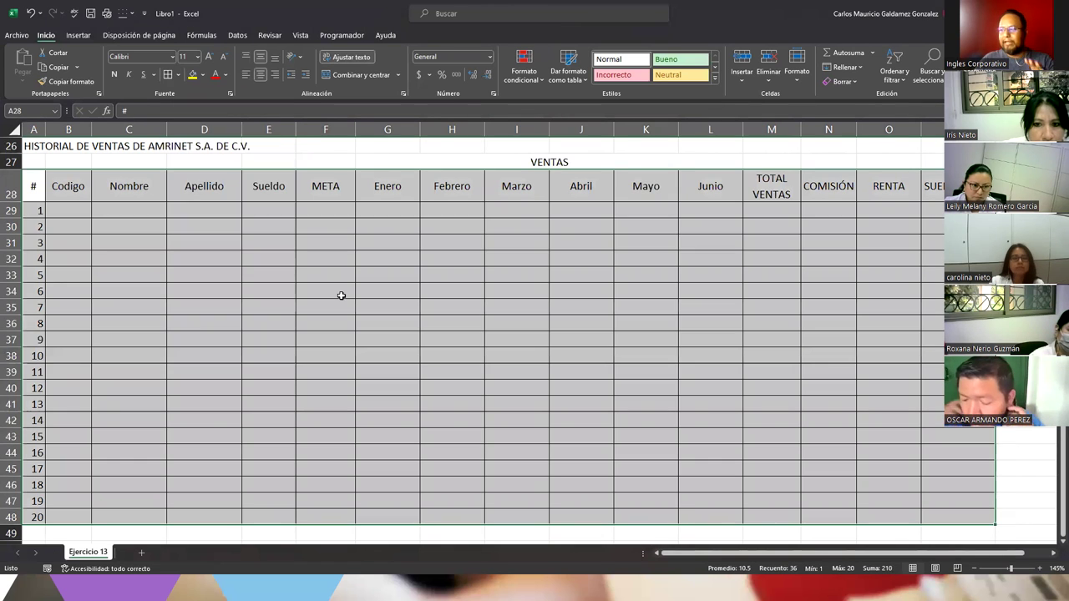
left_click(350, 302)
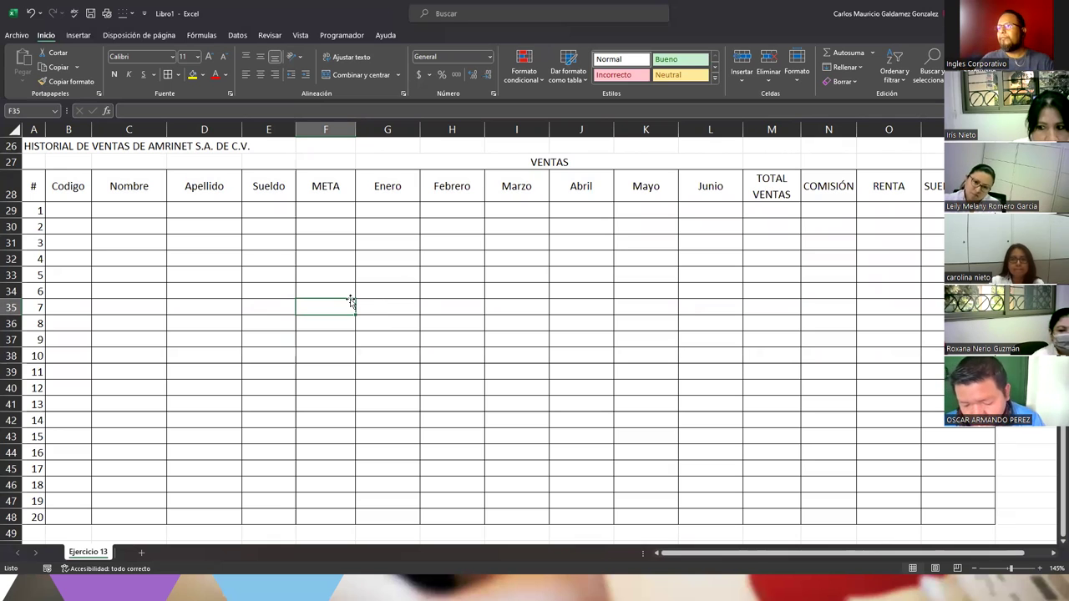
left_click(57, 212)
left_click(129, 205)
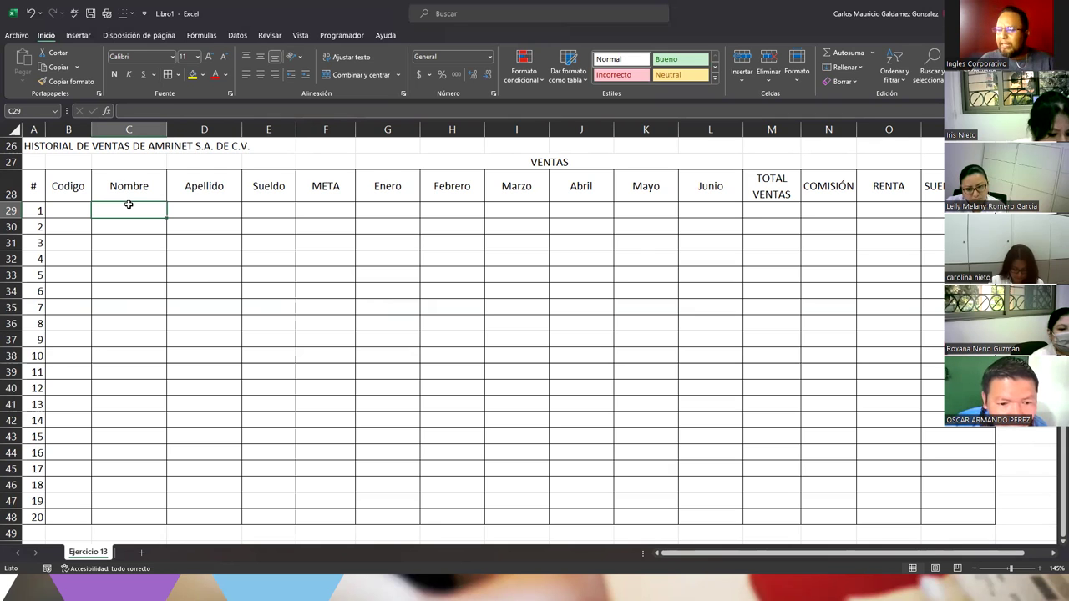
Delete rows 39–48 so the table keeps records 1 to 10.
left_click(11, 372)
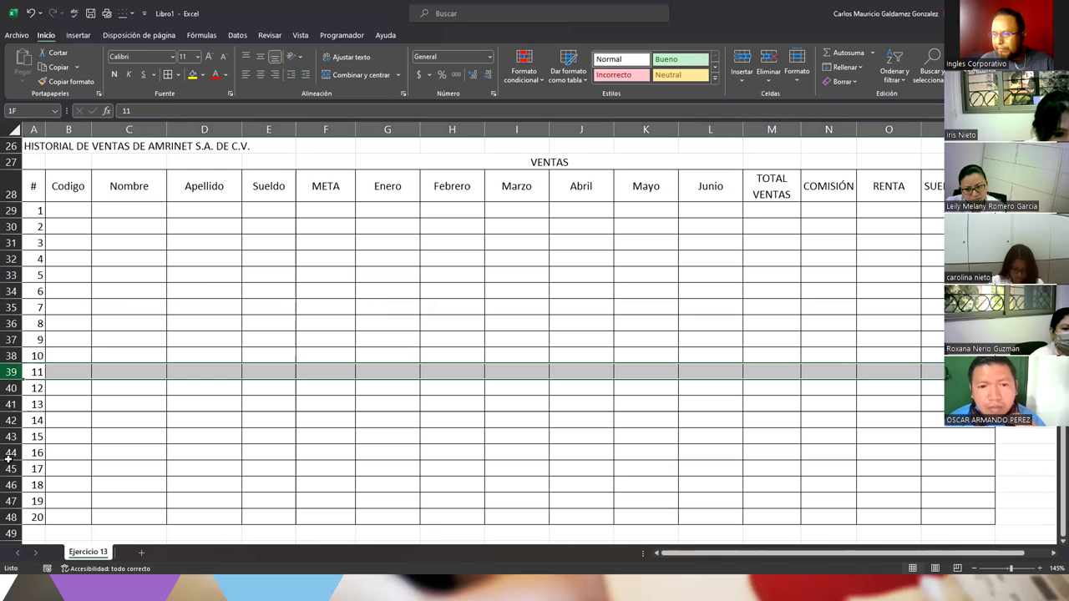
left_click_drag(9, 458, 10, 518)
right_click(10, 517)
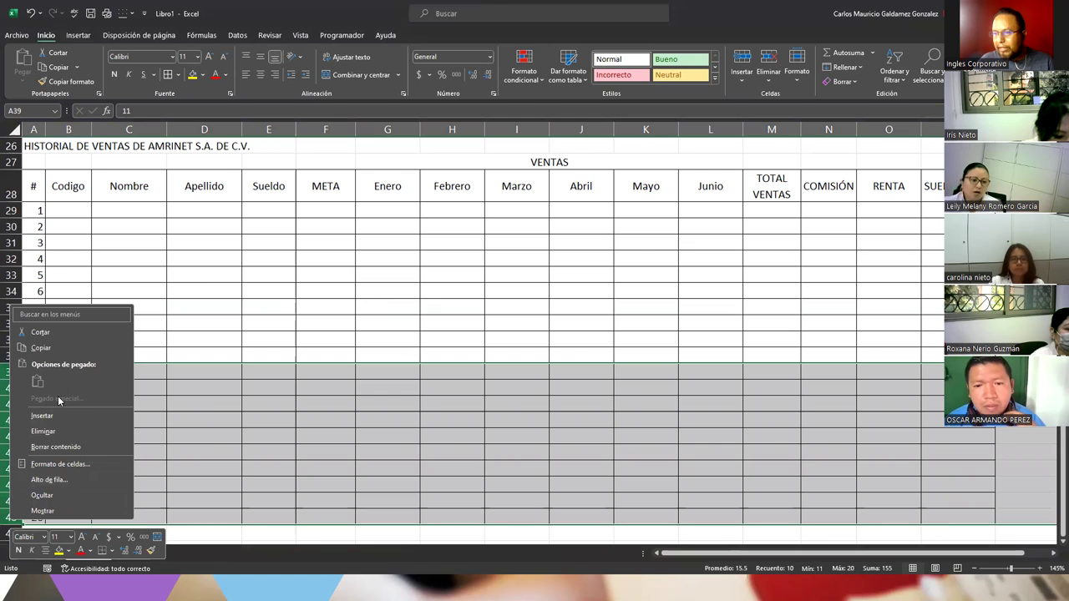
left_click(60, 428)
left_click(125, 209)
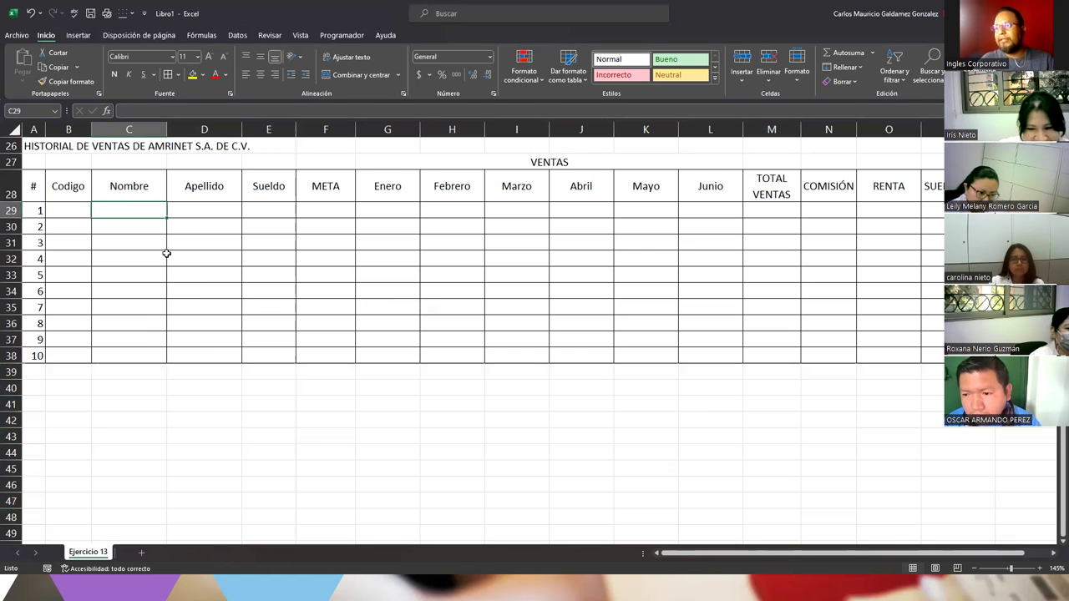
Enter the first five employee first names in Nombre cells C29 to C33.
type("J")
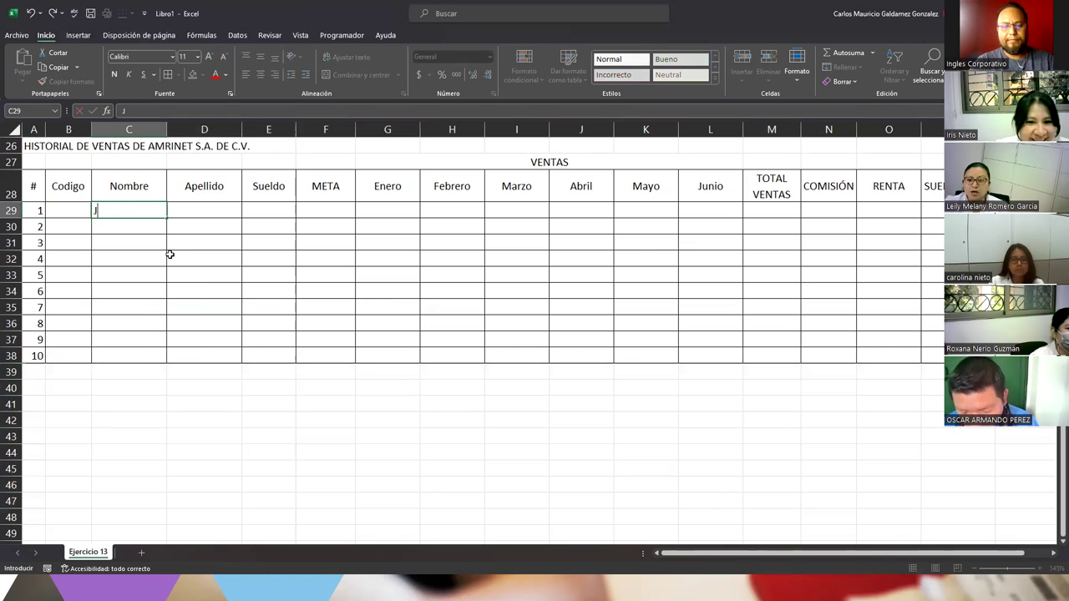
key("Return")
type("Mari")
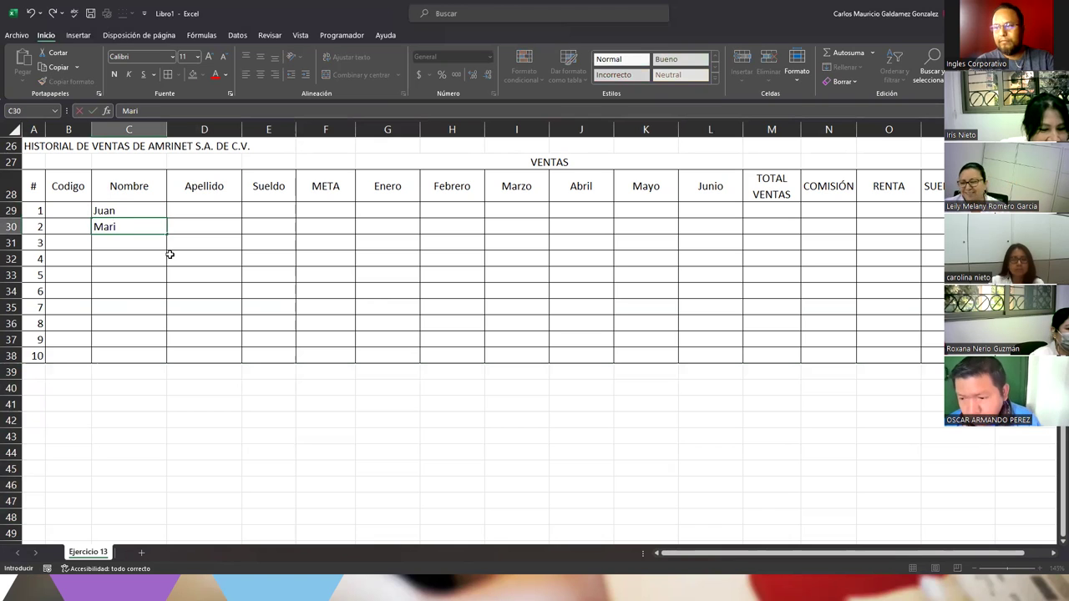
type("a")
key("Return")
type("Marcos")
key("Return")
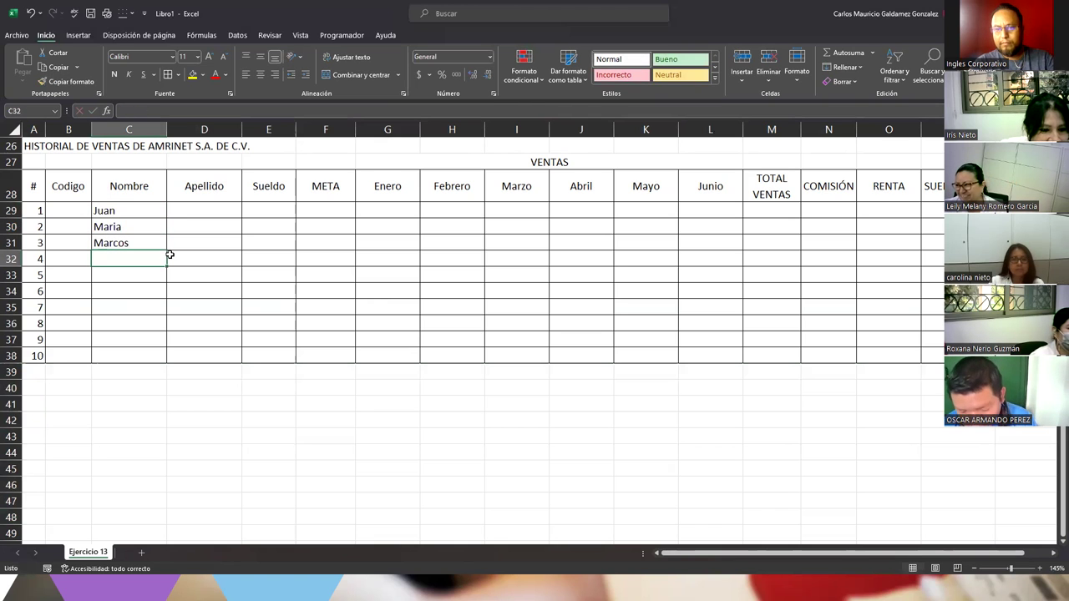
type("Jo")
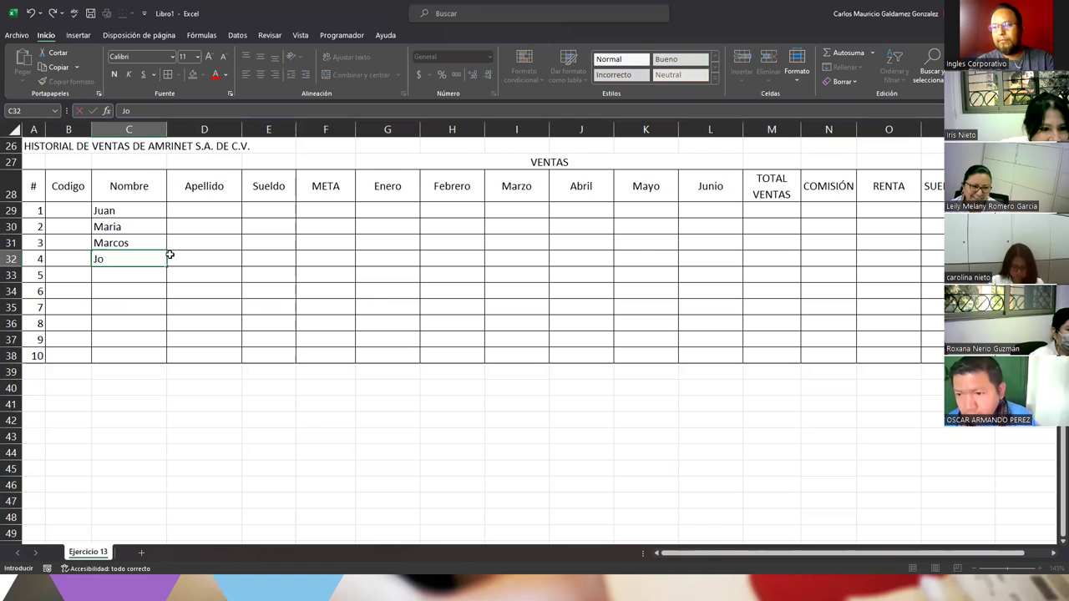
type("selyn")
key("Return")
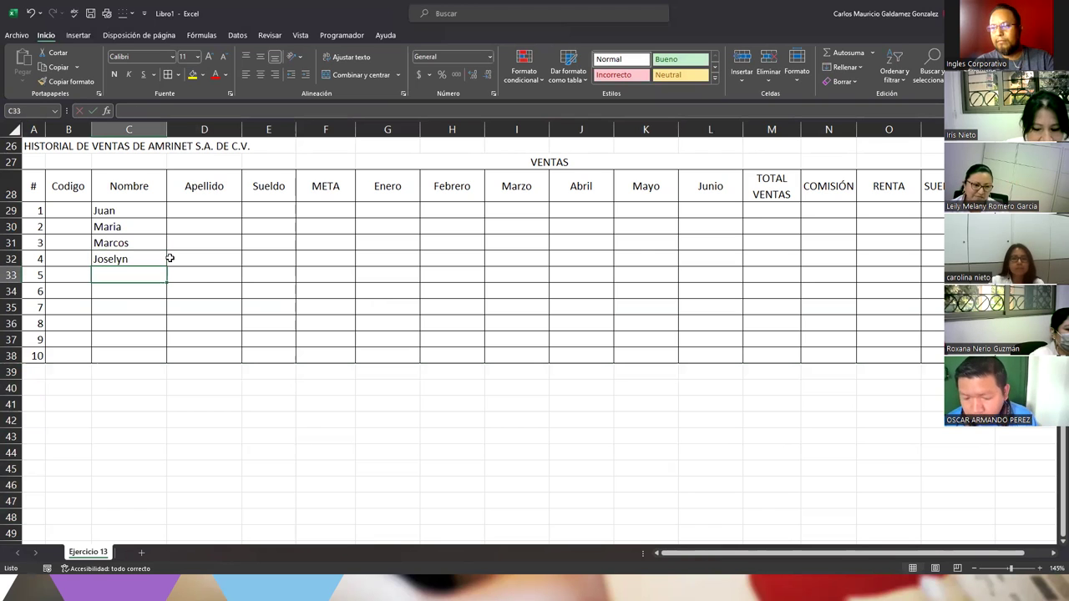
type("Alberto")
key("Return")
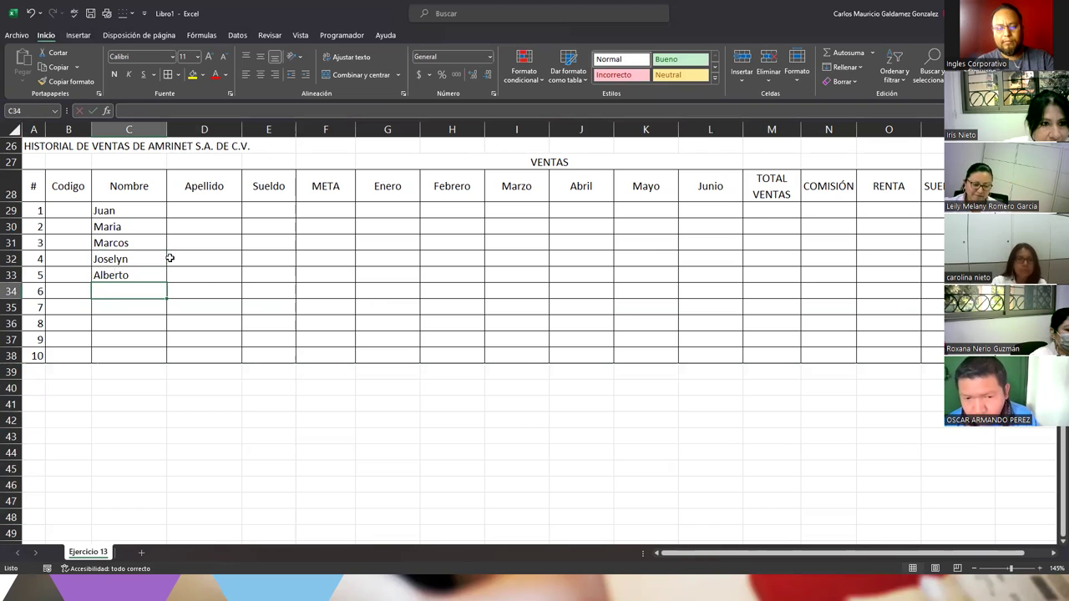
Enter the last five employee first names in Nombre cells C34 to C38.
type("Marvin")
key("Return")
type("Carlos")
key("Return")
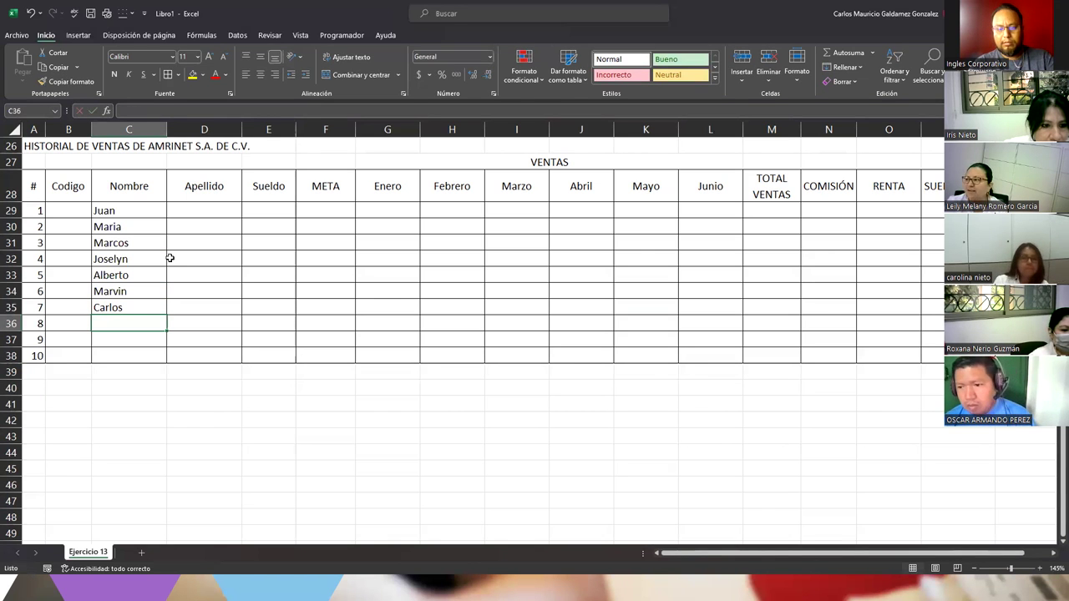
type("Josefa")
key("Return")
type("Me")
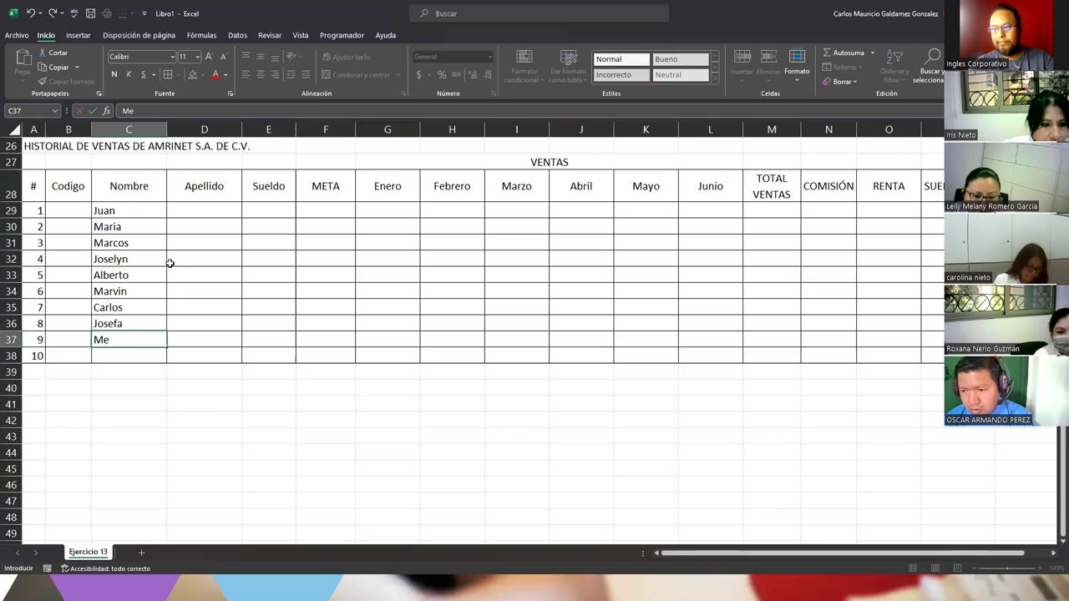
type("lannie")
key("Return")
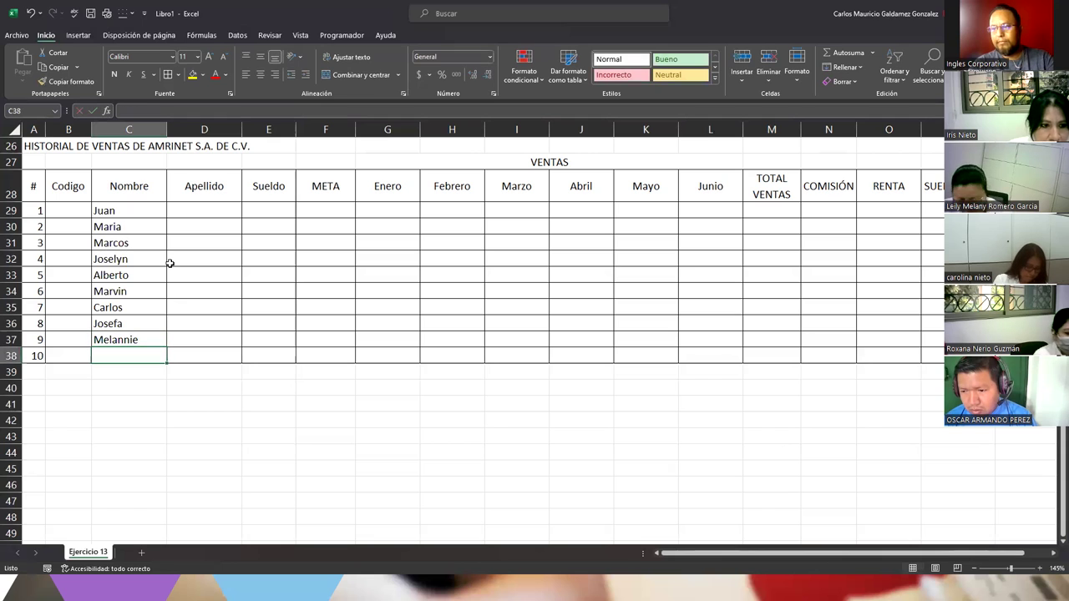
type("Elena")
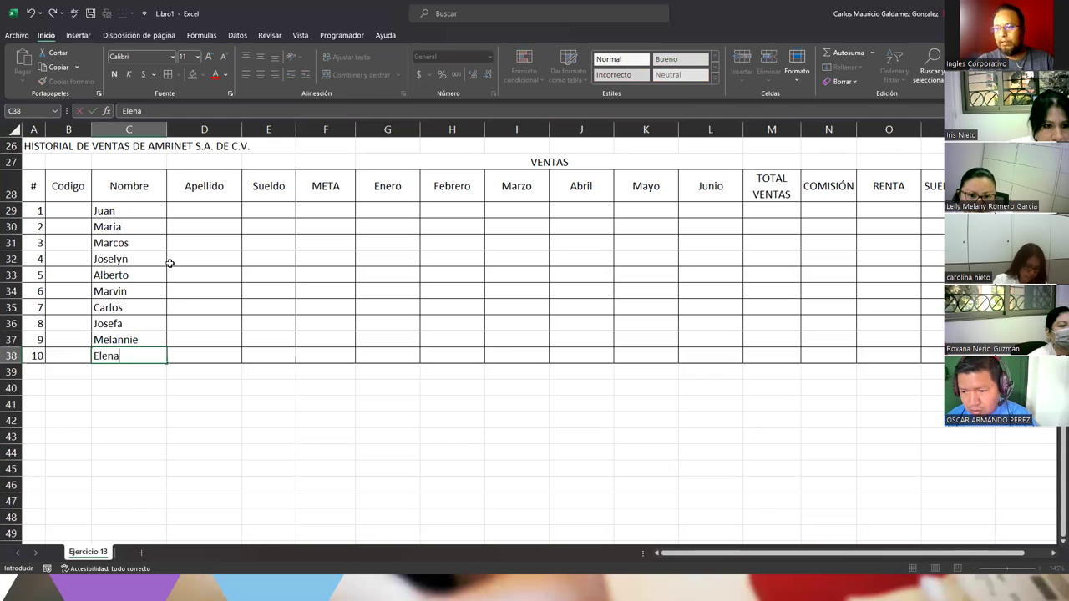
key("Tab")
key("ctrl+Up")
key("Down")
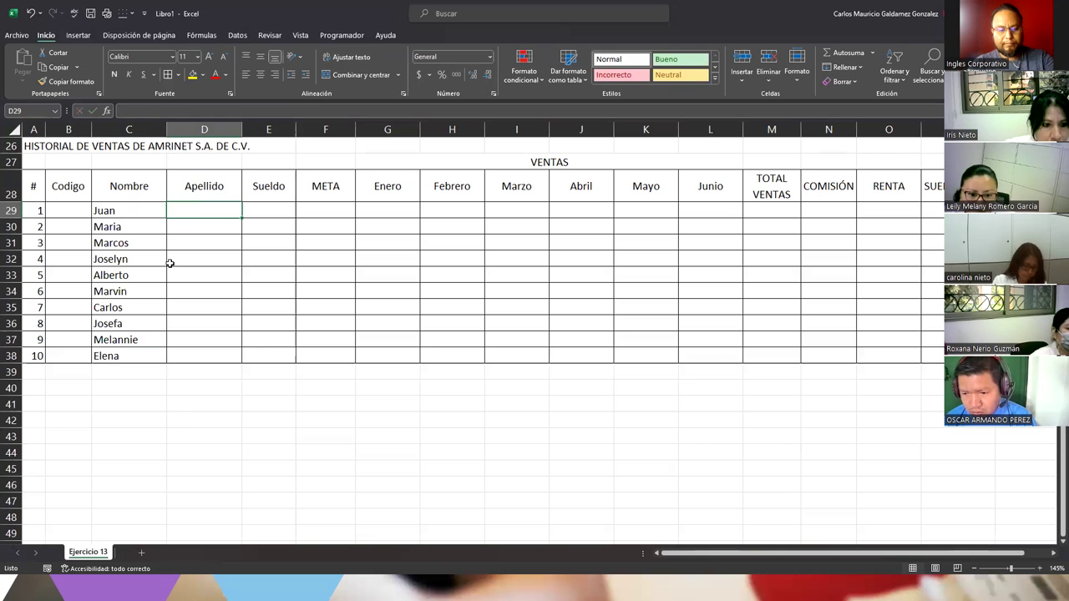
Enter the first five employee surnames in Apellido cells D29 to D33.
type("Cruz")
key("Return")
type("Noyola")
key("Return")
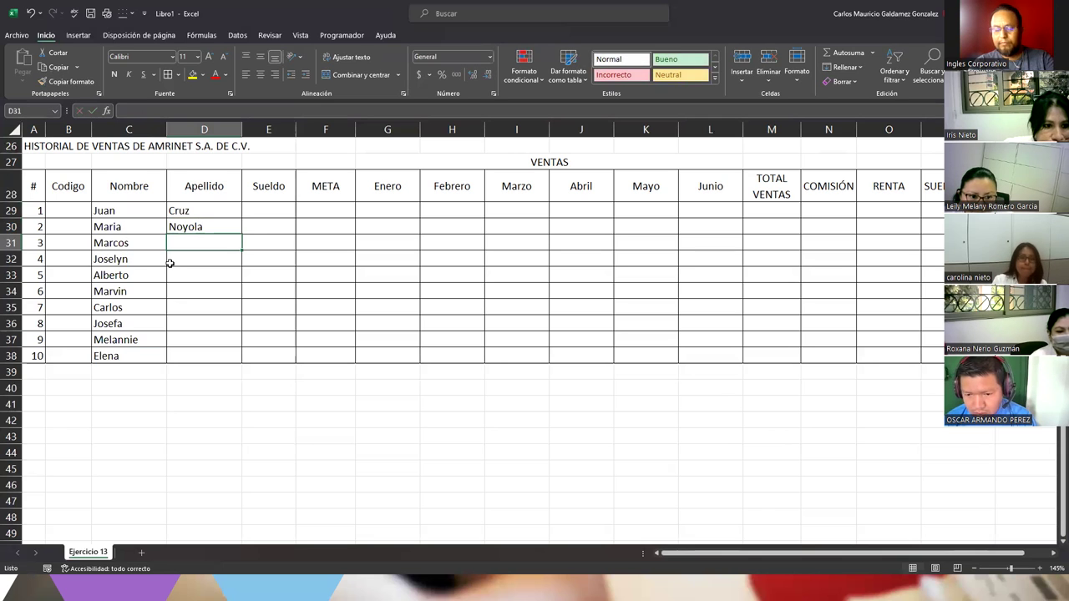
type("Hernandez")
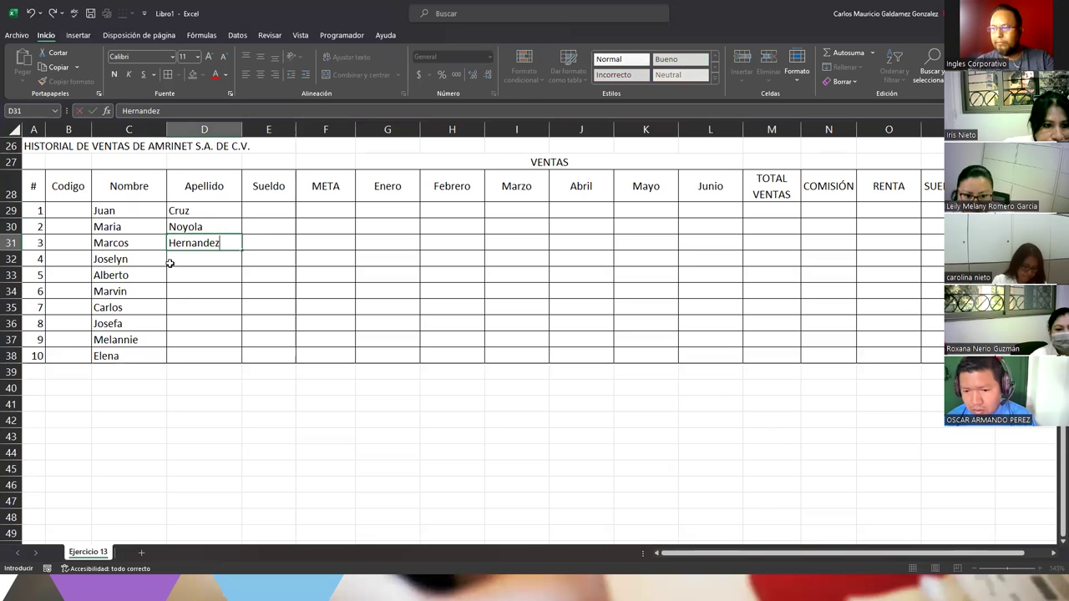
key("Return")
type("So")
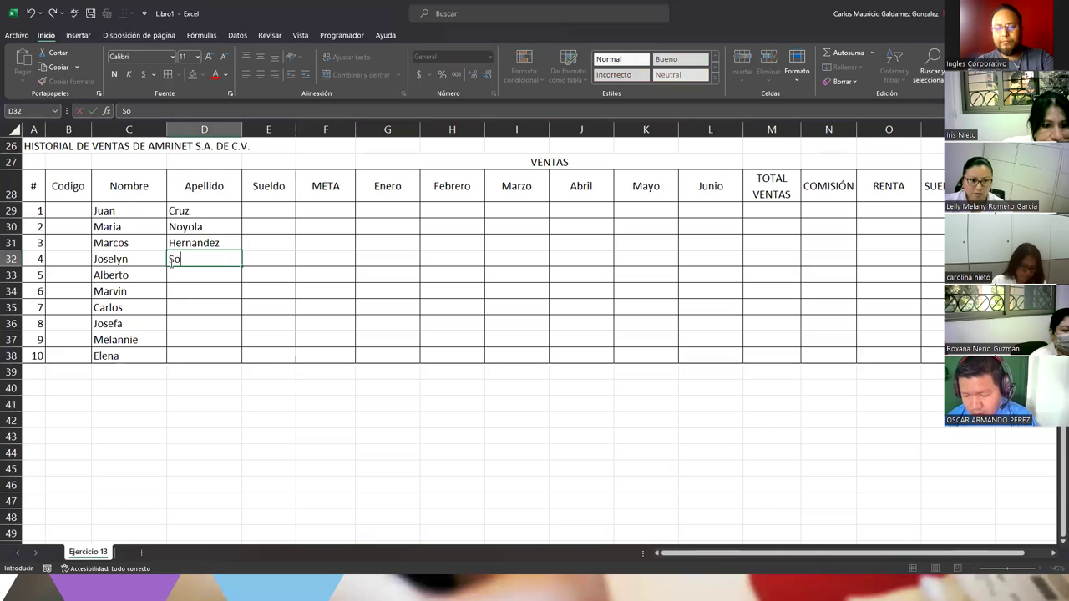
type("rto")
key("Return")
type("O")
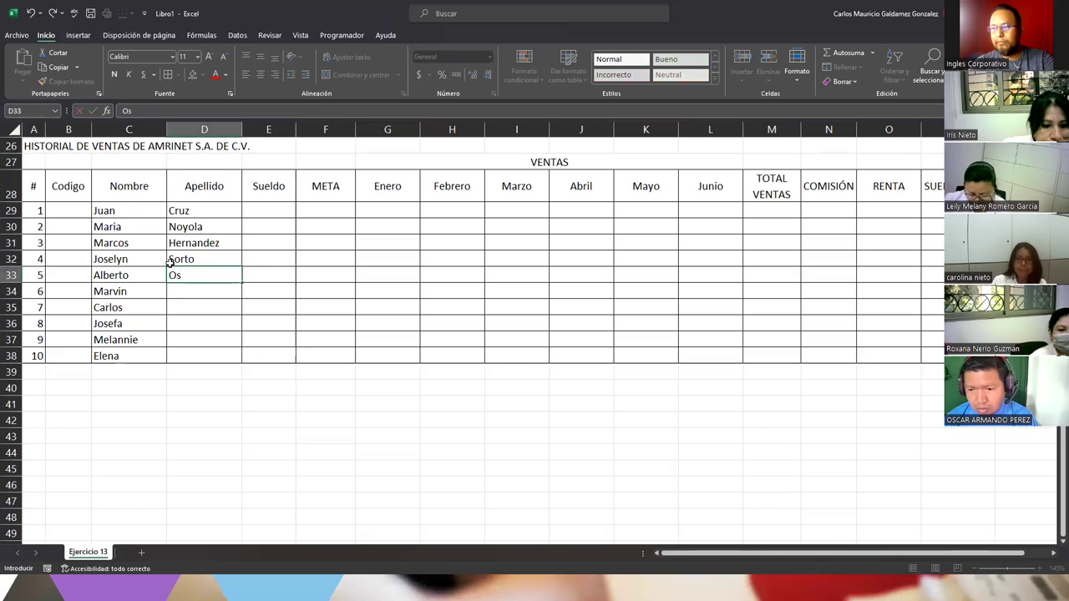
type("s")
key("Return")
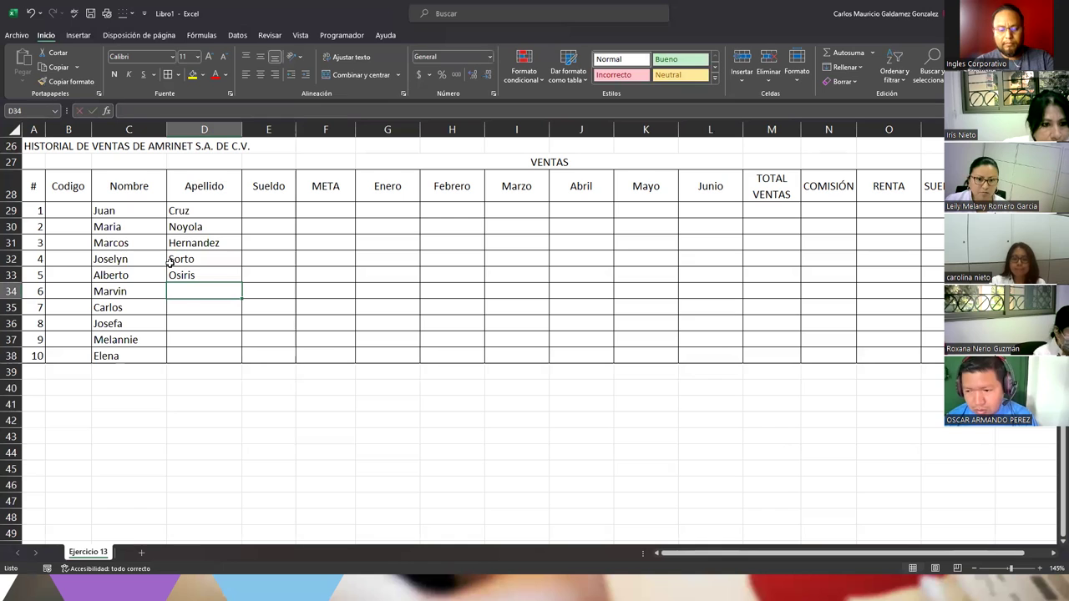
Enter the last five employee surnames in Apellido cells D34 to D38.
type("Monterrosa")
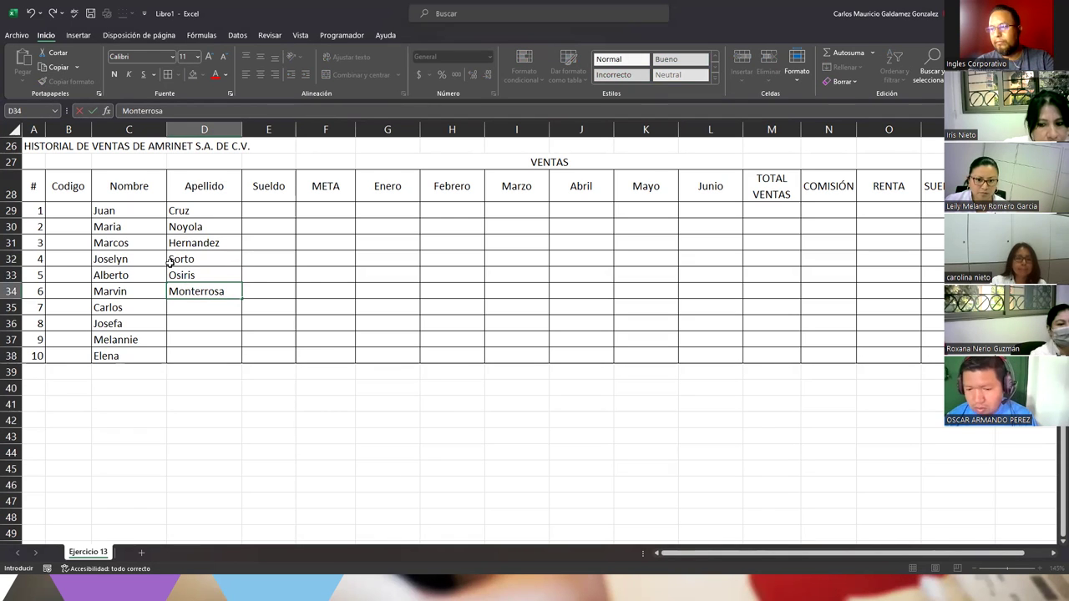
key("Return")
type("Luna")
key("Return")
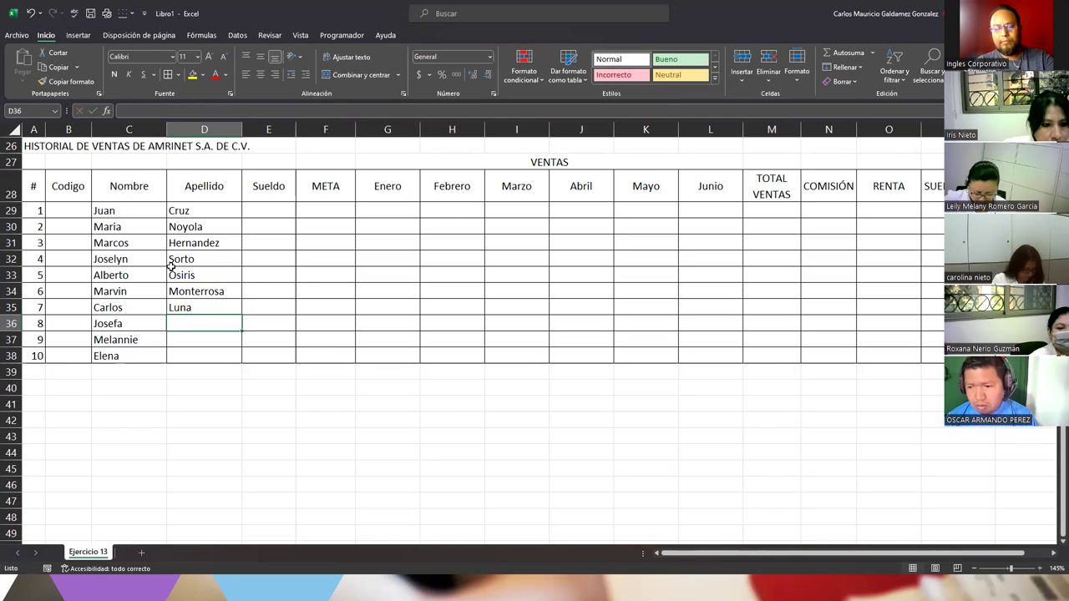
type("M")
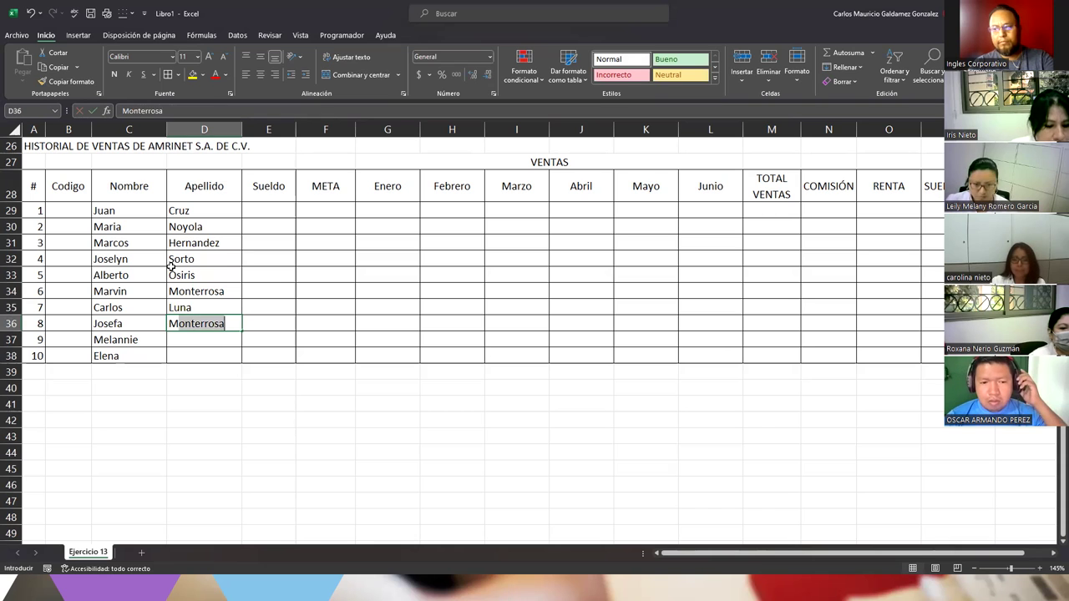
type("enjivar")
key("Return")
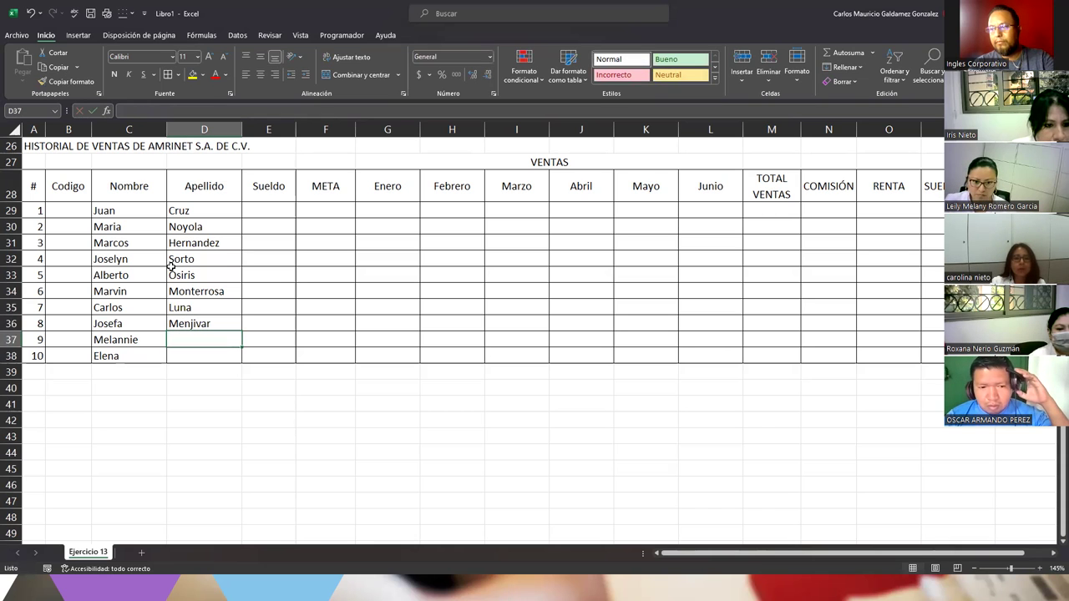
type("Mendoza")
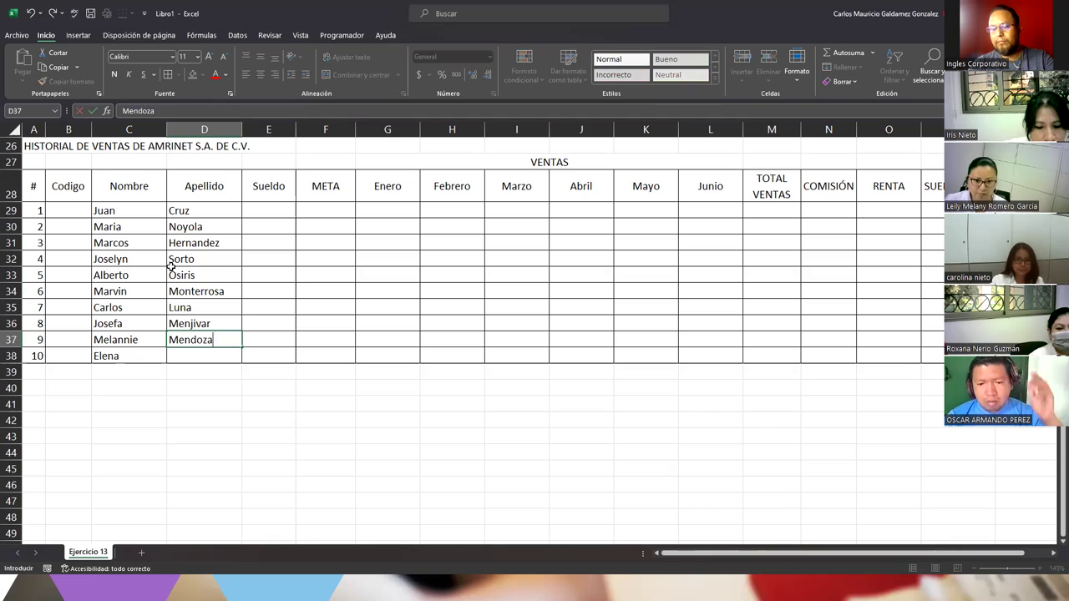
key("Return")
type("Cuellar")
key("Return")
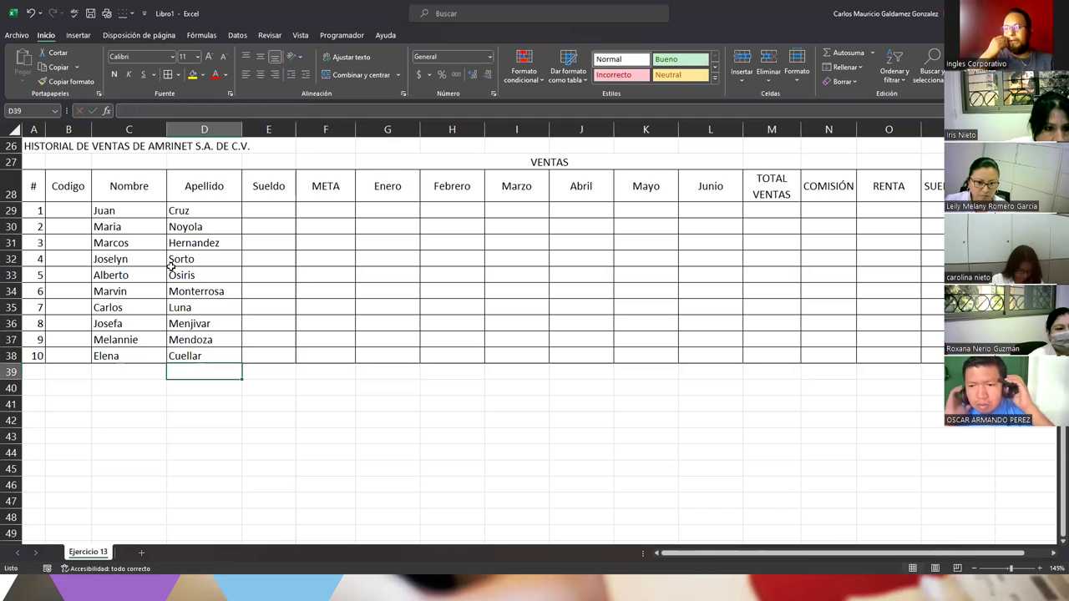
left_click(257, 212)
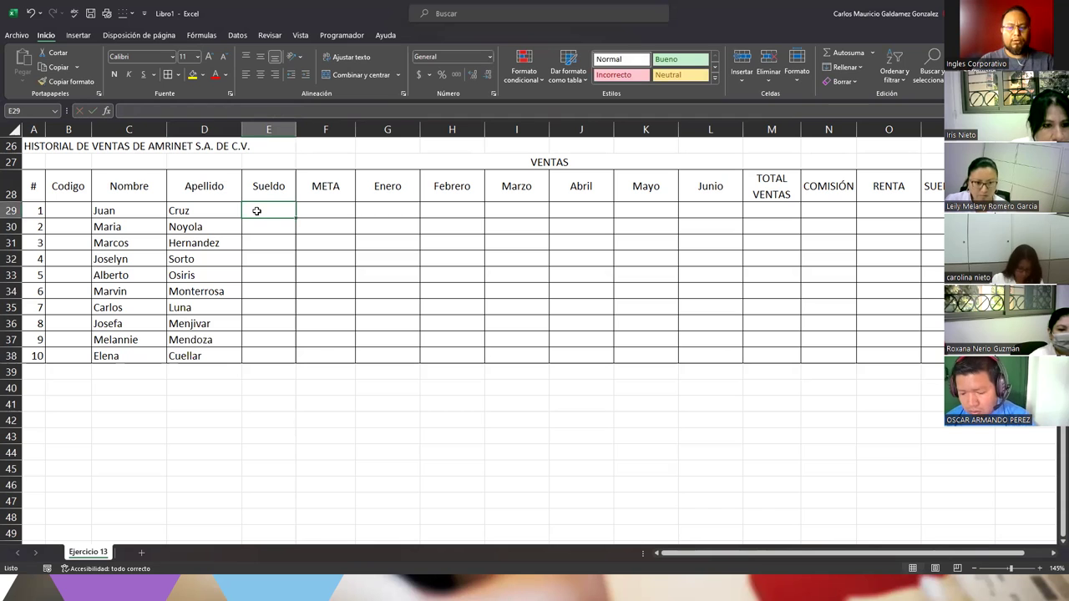
Fill E29:E38 with =ALEATORIO.ENTRE(450;990) random salaries and copy them.
type("=alea")
key("Down")
key("Tab")
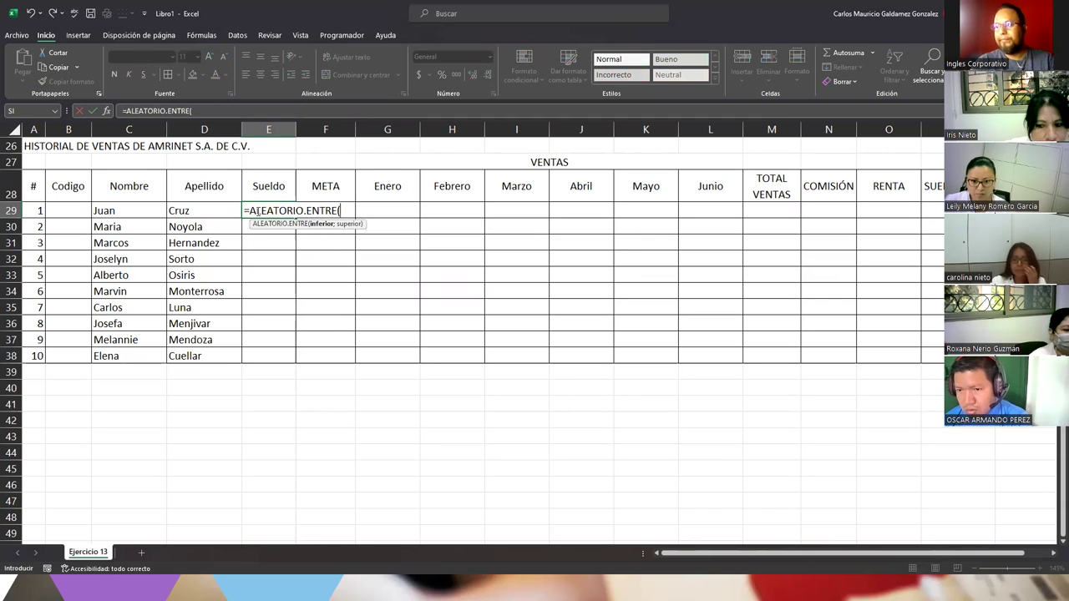
type("450")
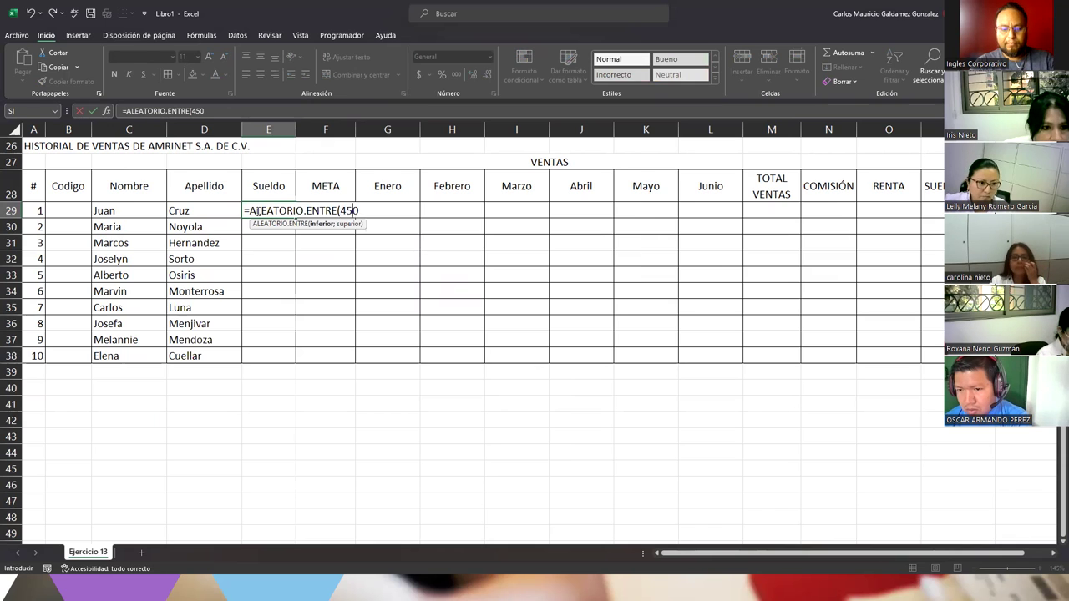
type(";990")
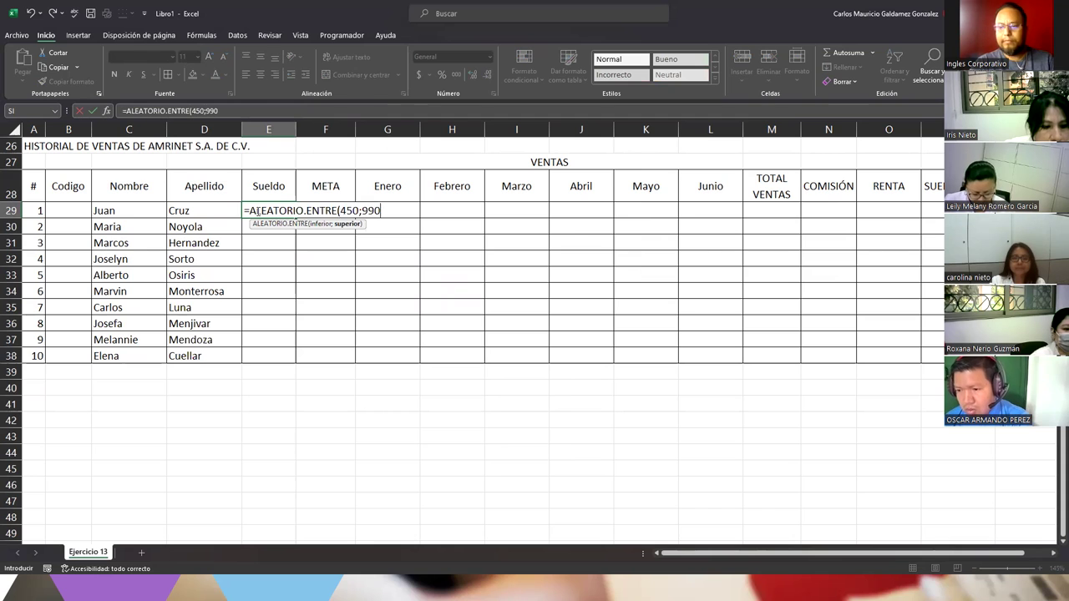
key("ctrl+Return")
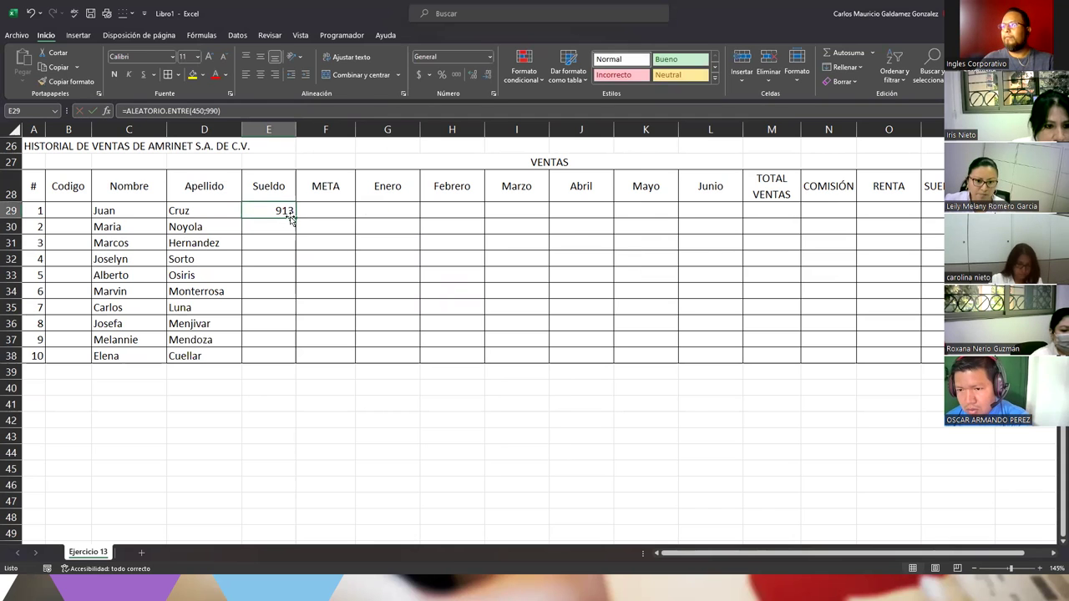
mouse_move(295, 218)
left_mouse_down()
mouse_move(280, 371)
mouse_move(280, 361)
left_mouse_up()
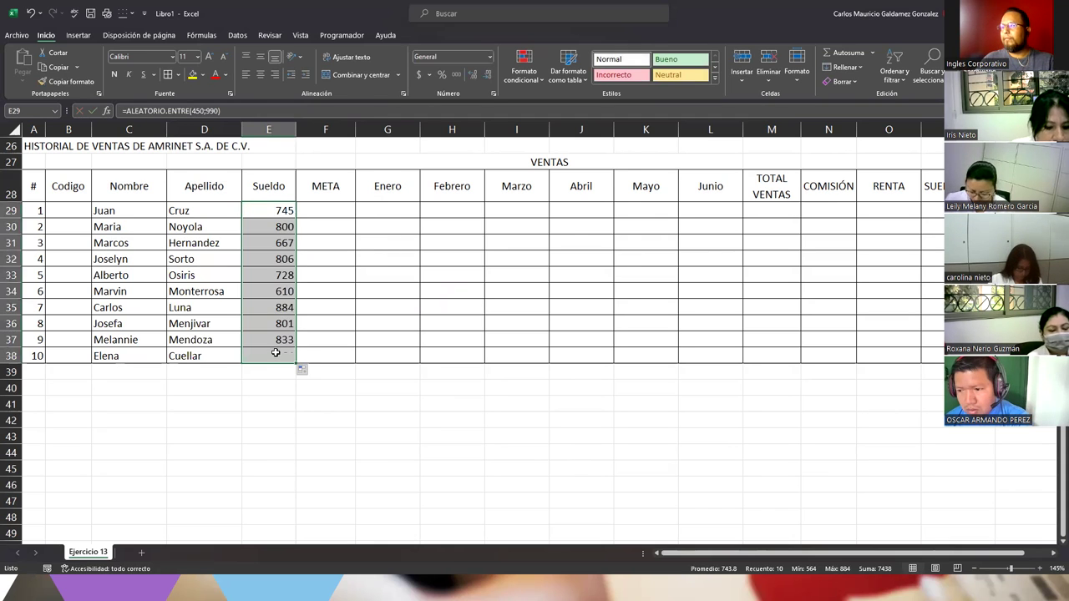
right_click(280, 361)
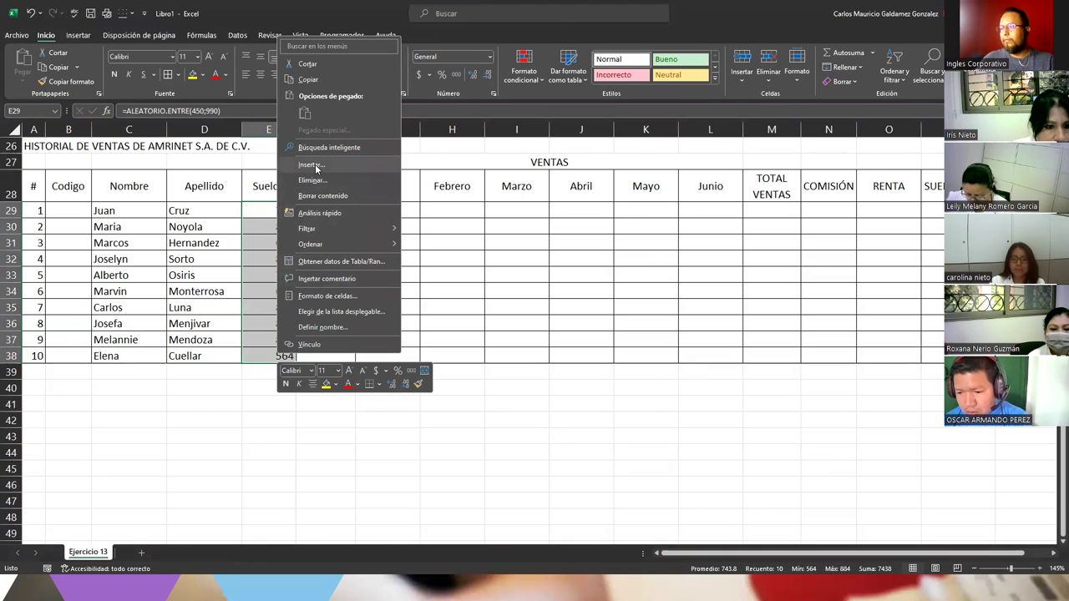
left_click(305, 80)
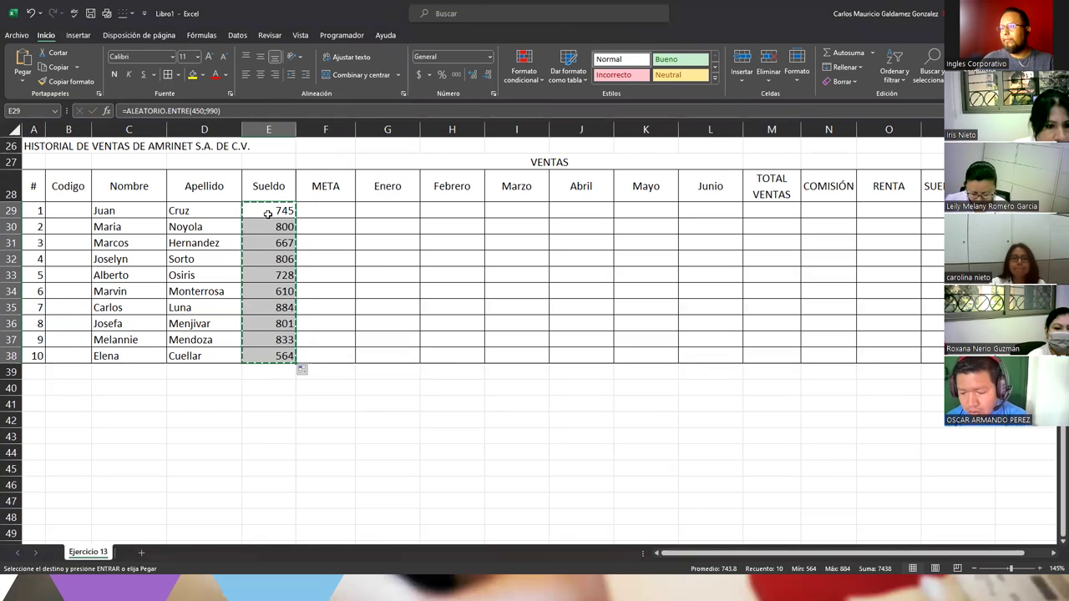
Paste the salaries back as fixed values, then select the numeric block E29:P38.
right_click(272, 216)
mouse_move(383, 314)
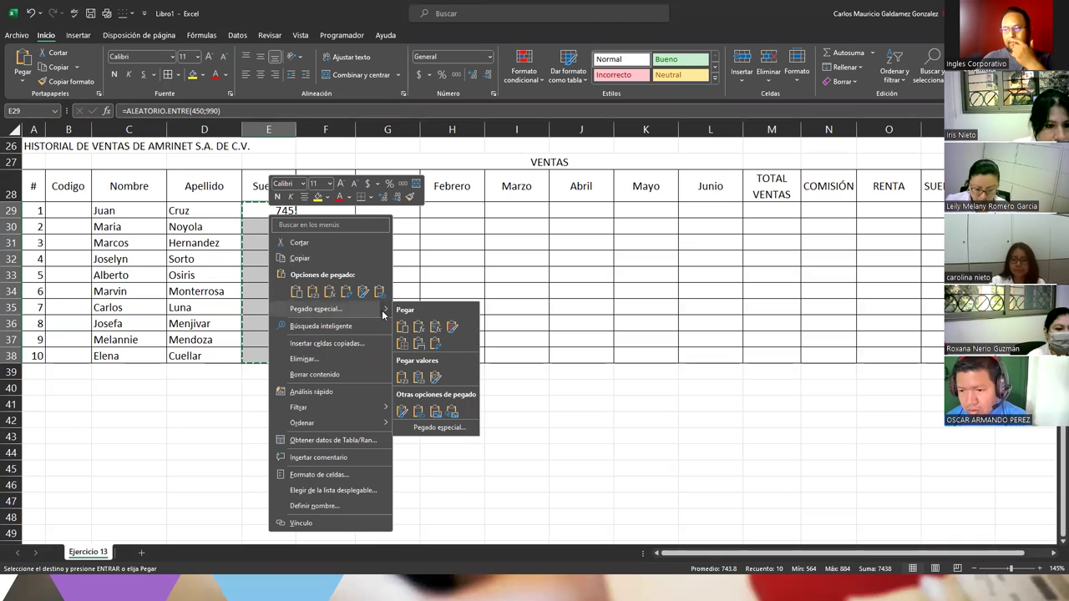
left_click(403, 380)
key("Escape")
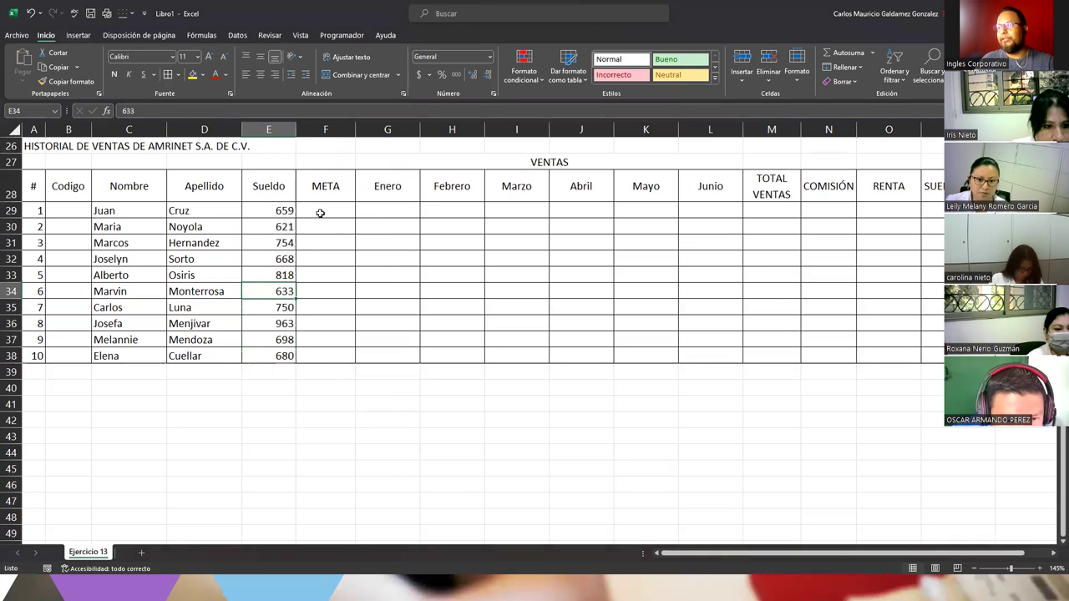
left_click(320, 212)
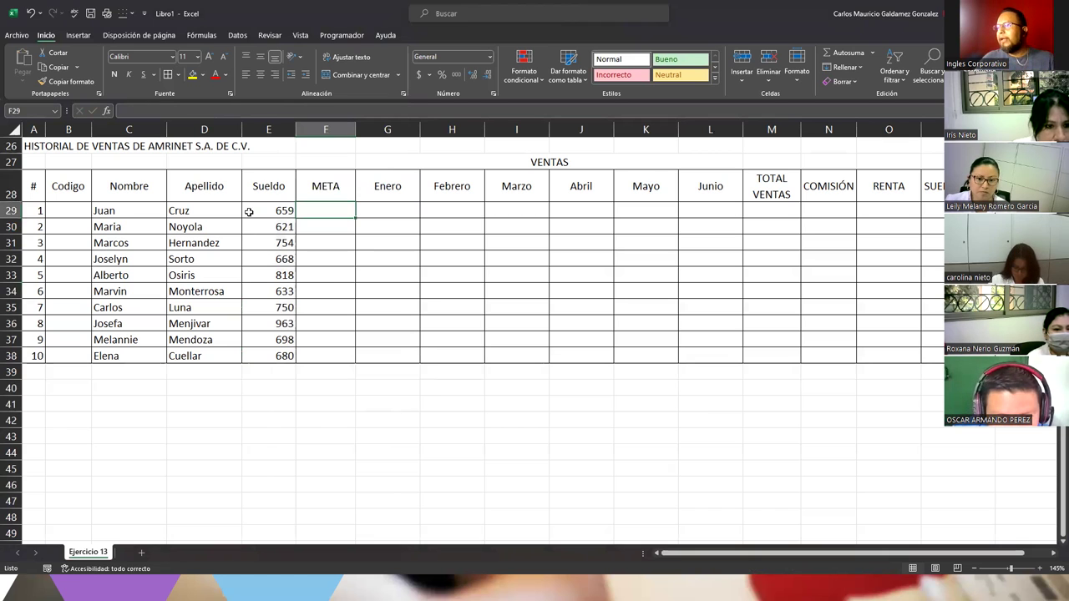
mouse_move(262, 210)
left_mouse_down()
mouse_move(644, 336)
mouse_move(942, 355)
left_mouse_up()
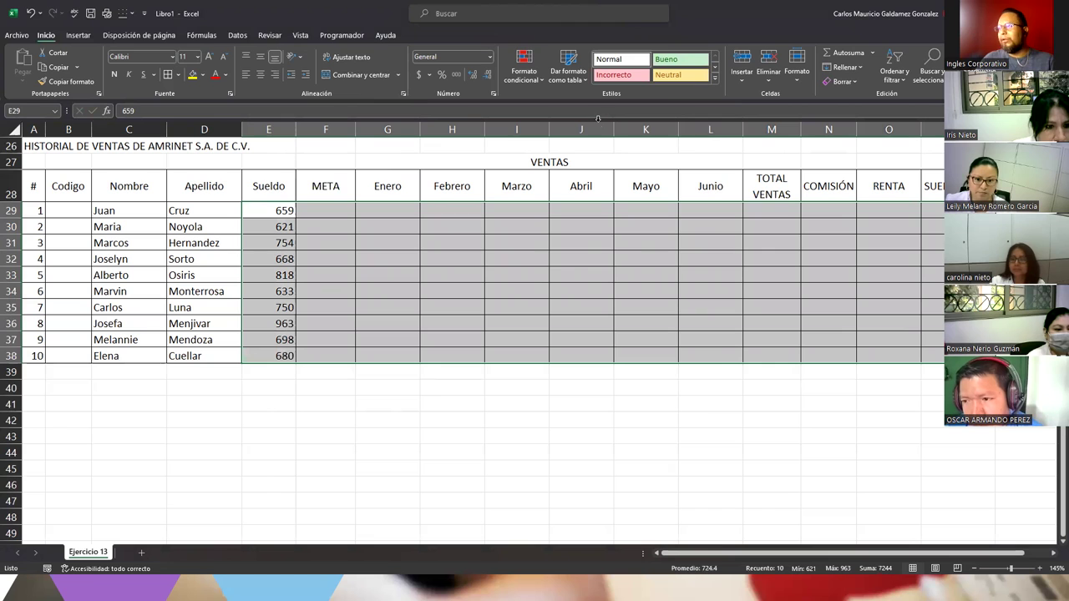
Apply Contabilidad number format to the salary and sales cells and start a formula in M29.
left_click(419, 74)
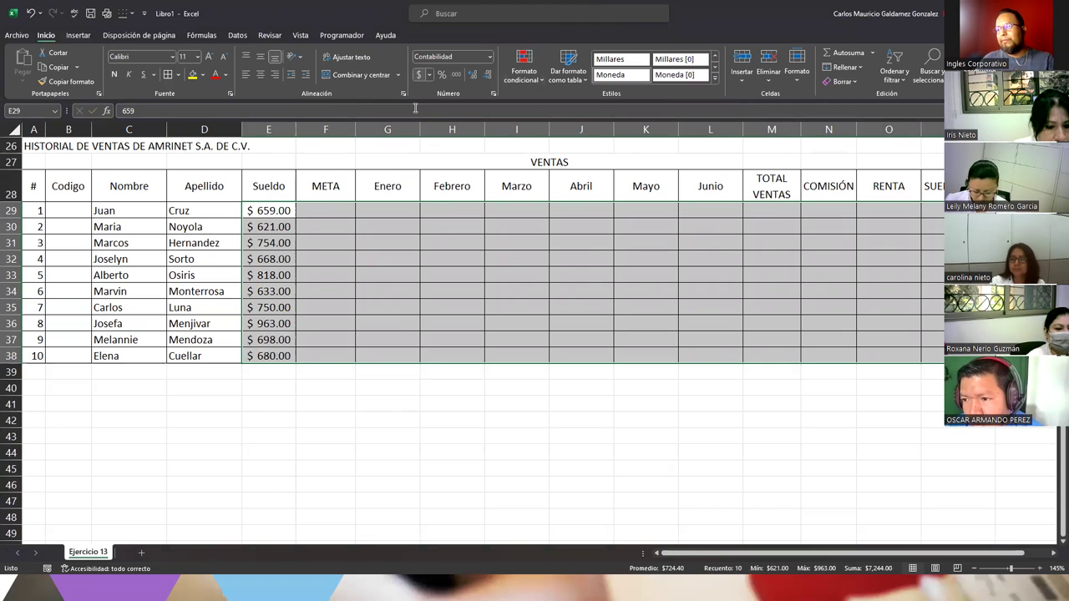
left_click(321, 277)
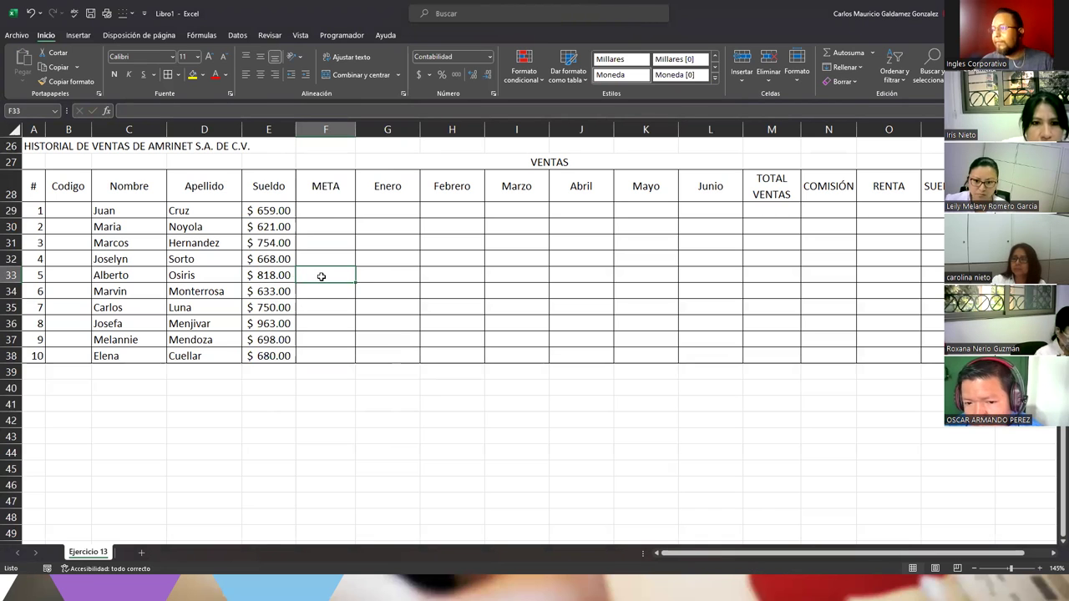
left_click(344, 216)
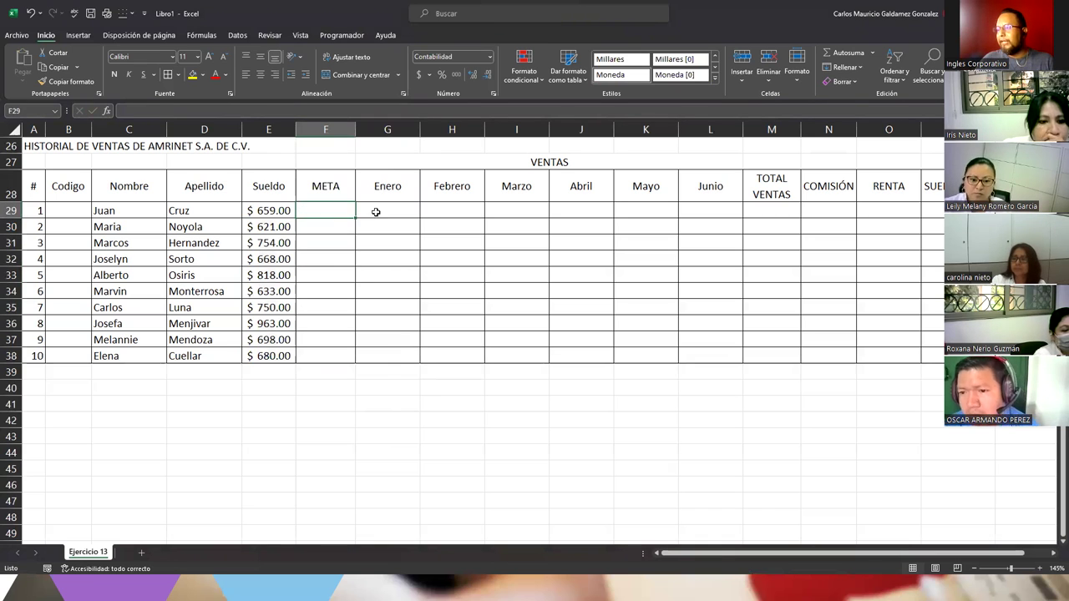
left_click_drag(376, 210, 697, 351)
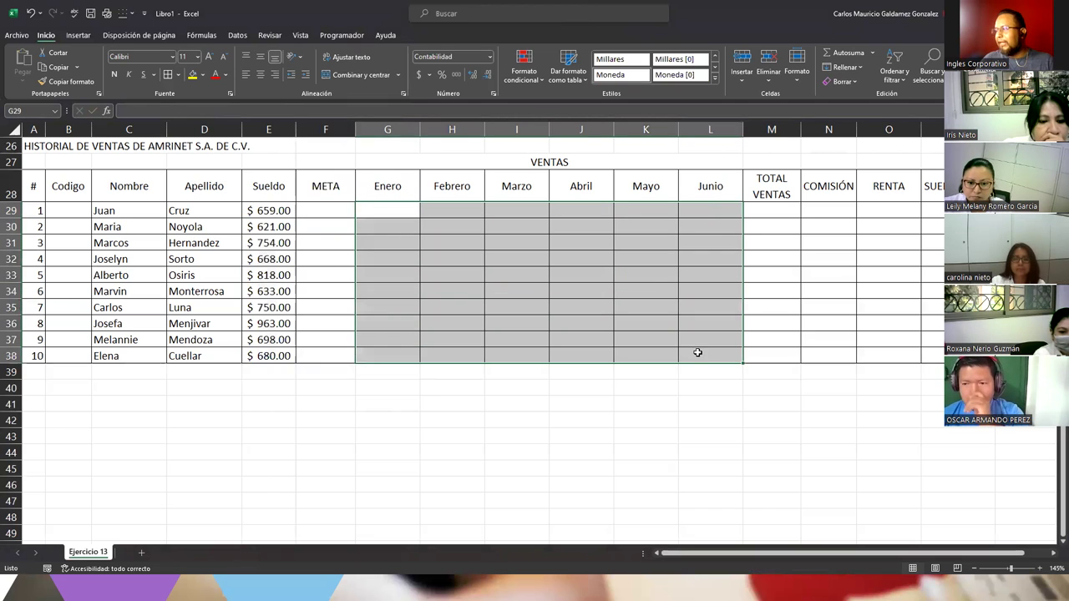
left_click(762, 210)
type("=")
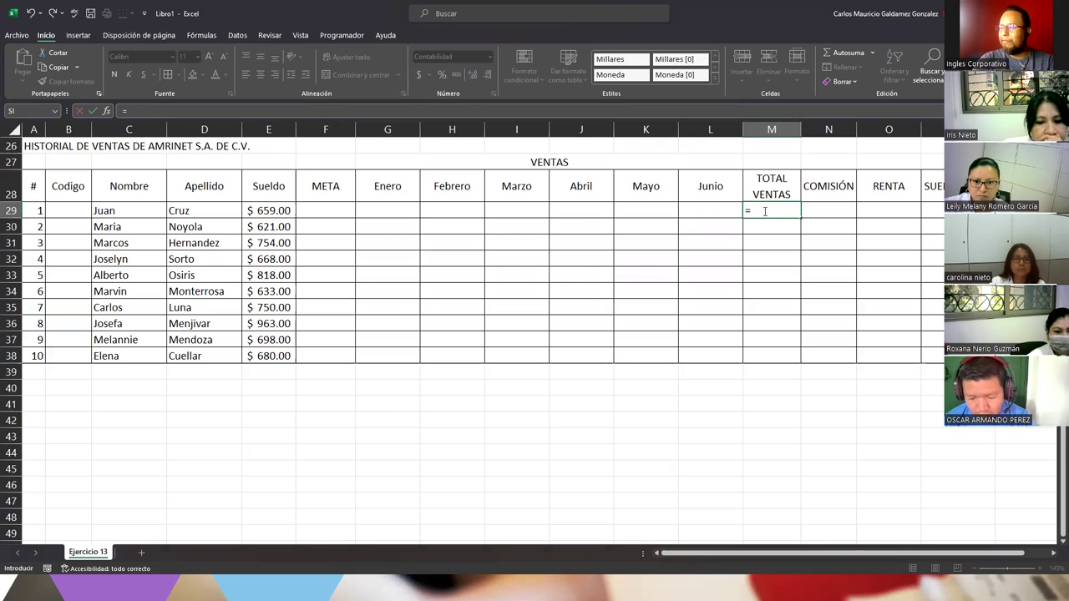
Enter =SUMA(G29:L29) in M29 and copy it down to M38.
type("SUMA(")
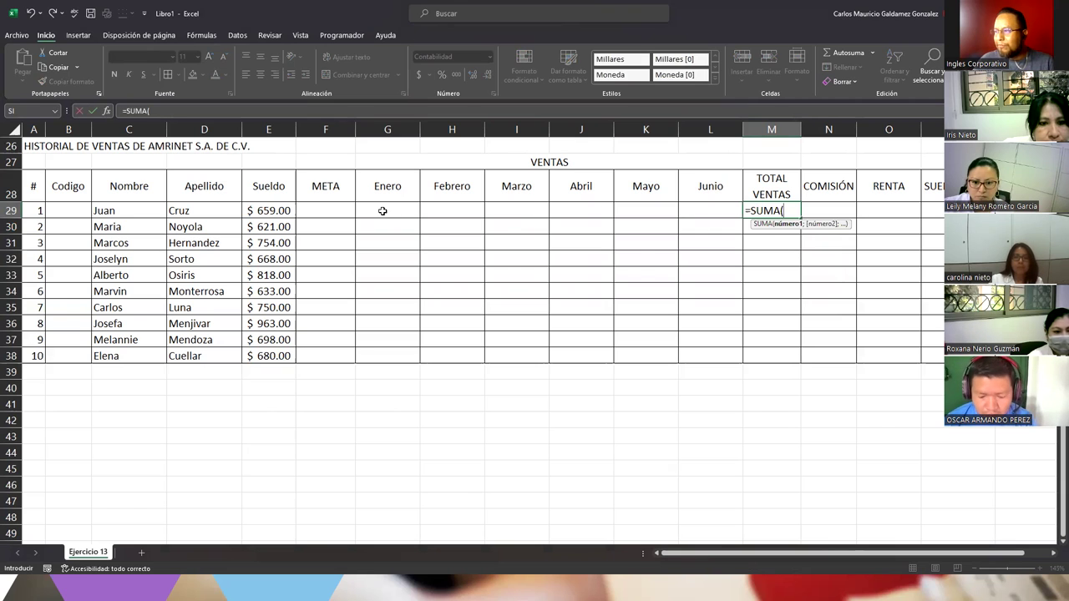
left_click_drag(383, 210, 690, 219)
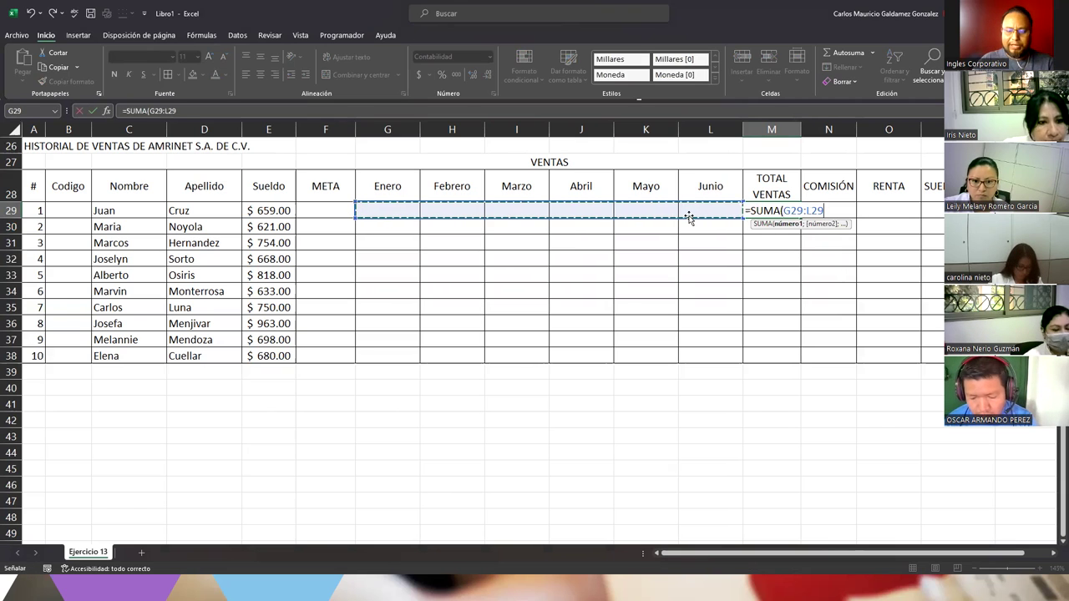
type(")")
key("Return")
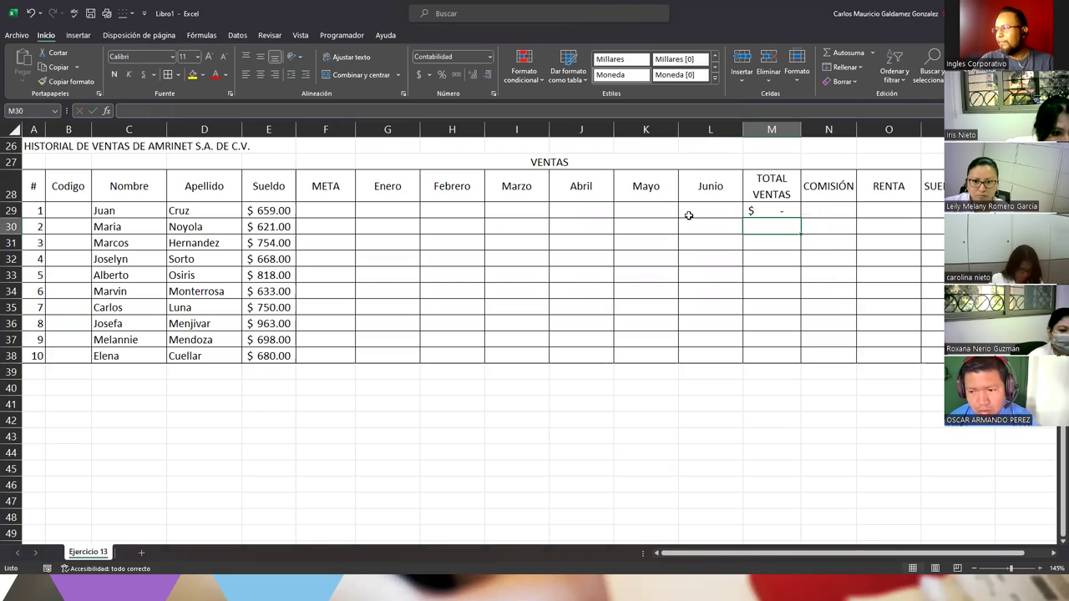
key("Up")
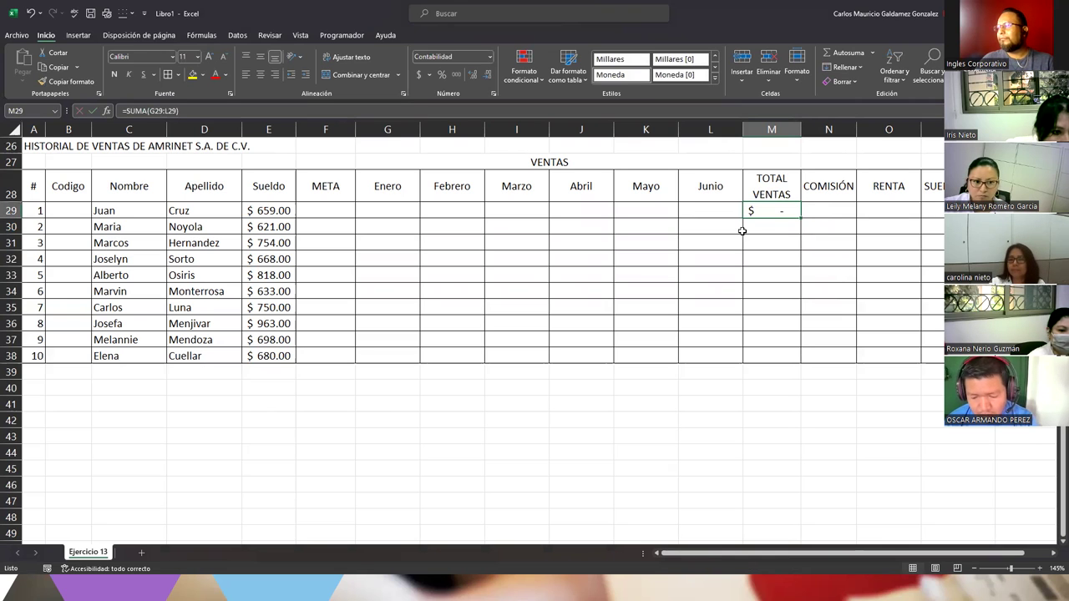
left_click(802, 219, "ctrl")
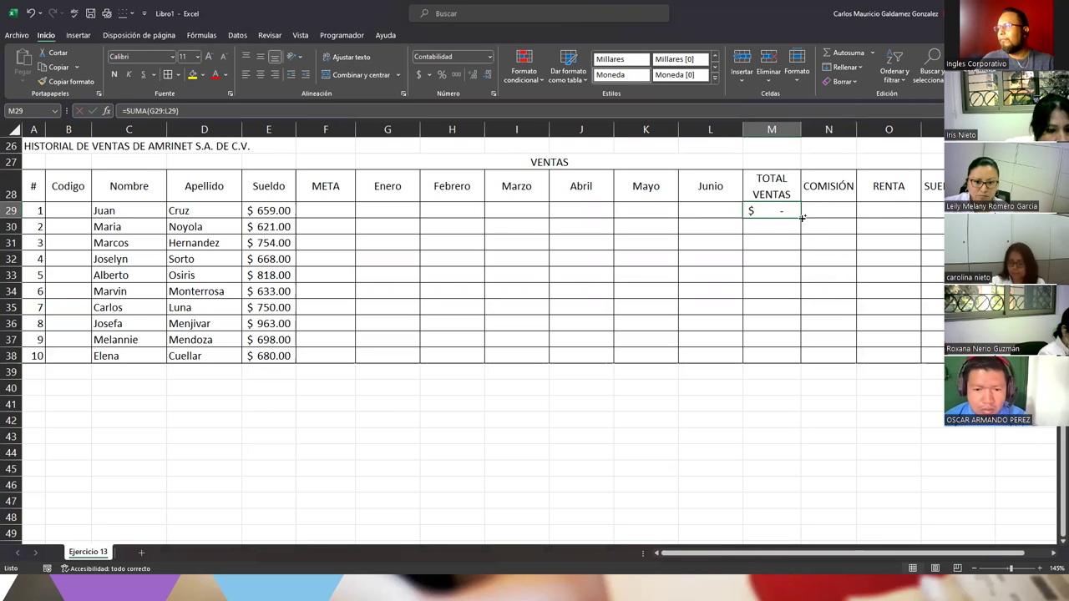
double_click(799, 218)
left_click(827, 216)
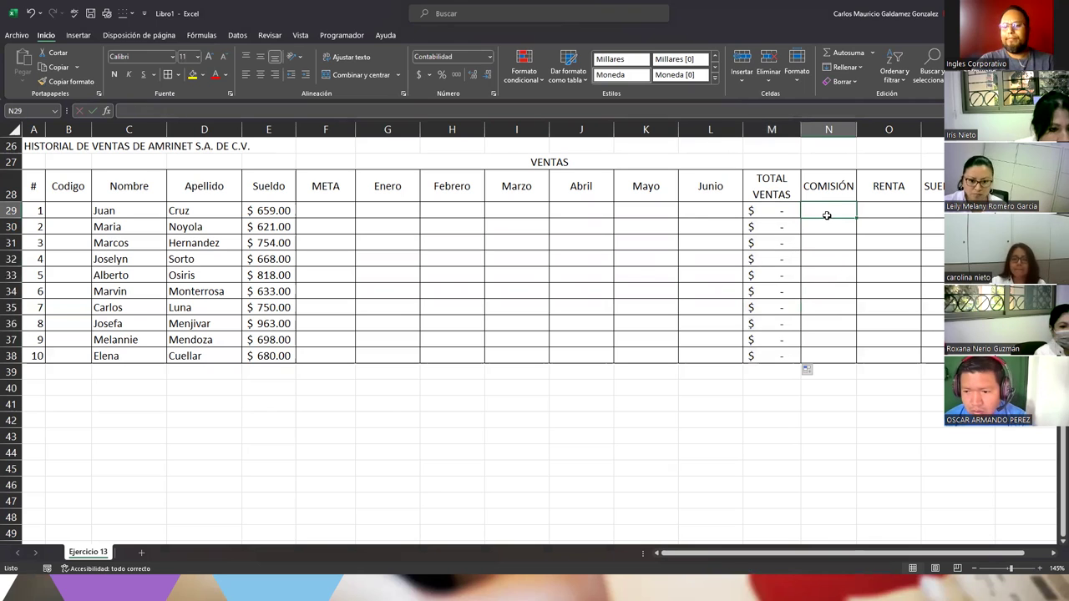
Set COMISIÓN to 10% in N29 and fill it down through N38.
type("=")
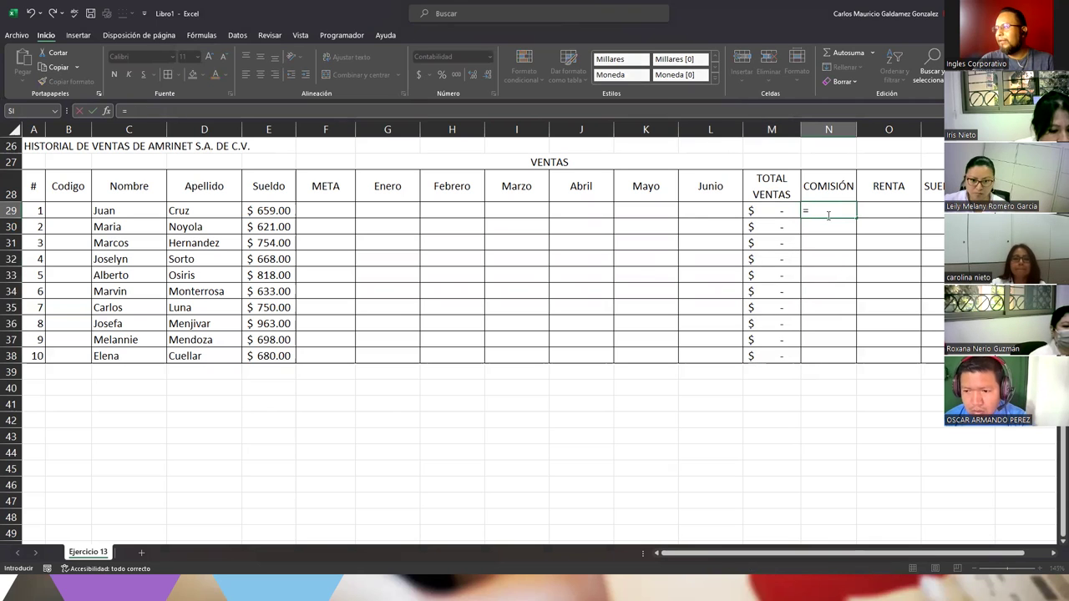
key("Left")
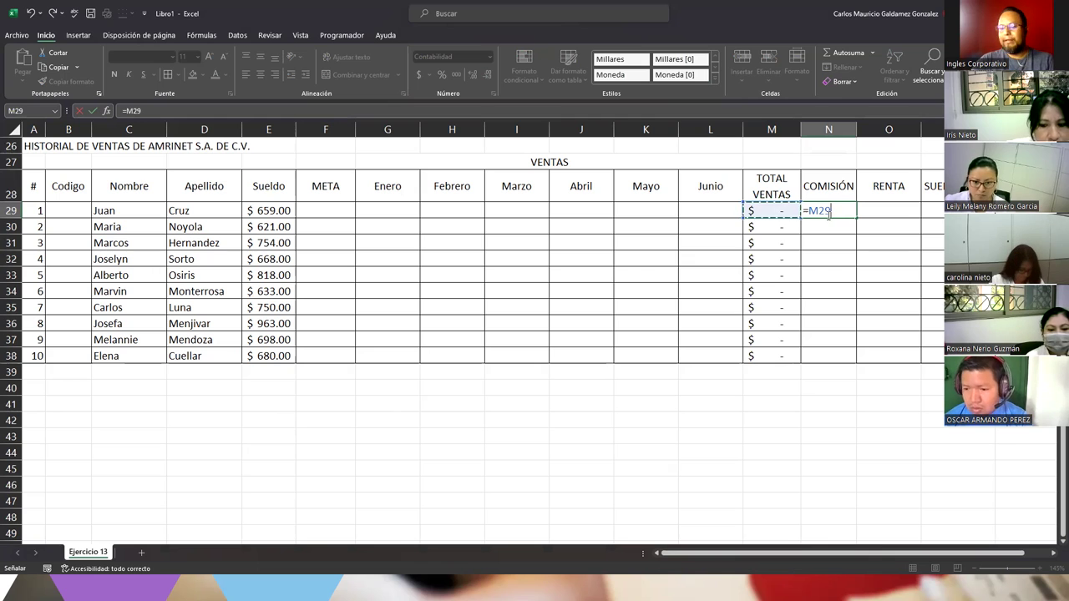
key("BackSpace")
key("BackSpace")
key("BackSpace")
key("BackSpace")
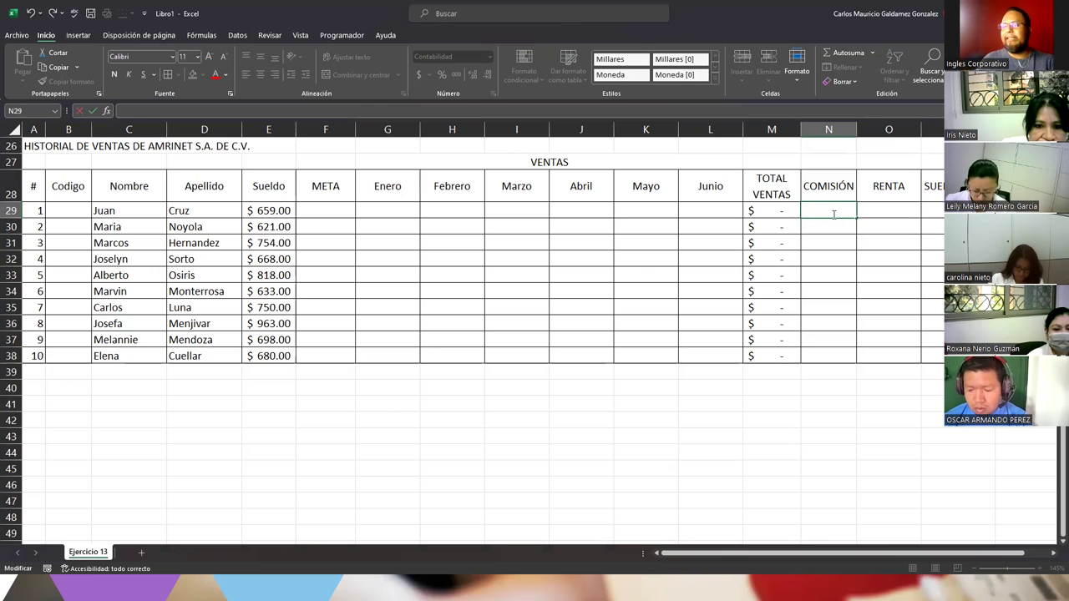
type("10")
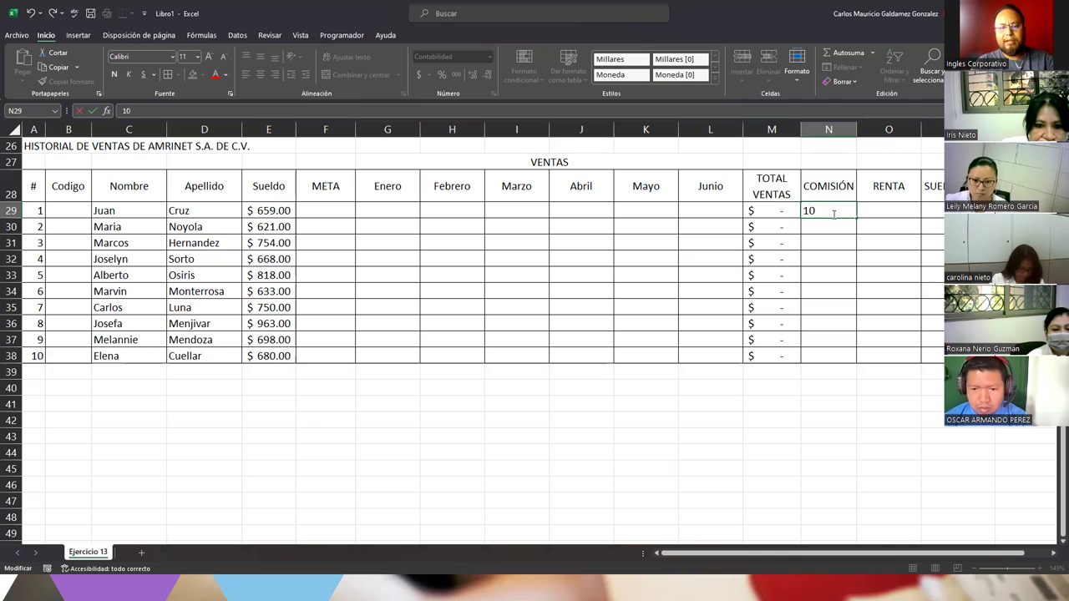
type("%")
key("Return")
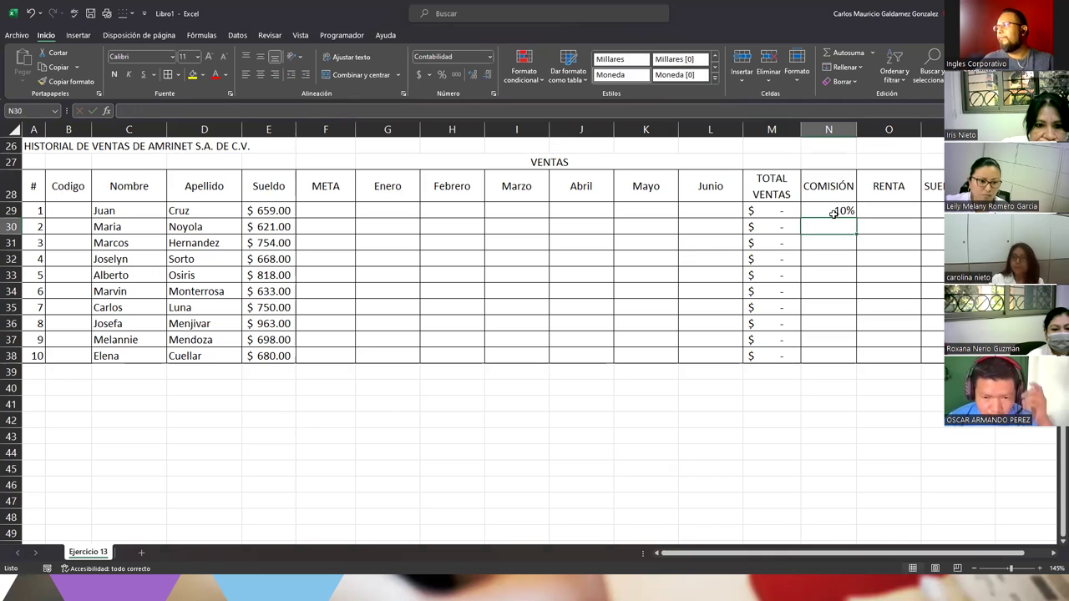
left_click(820, 210)
double_click(856, 219)
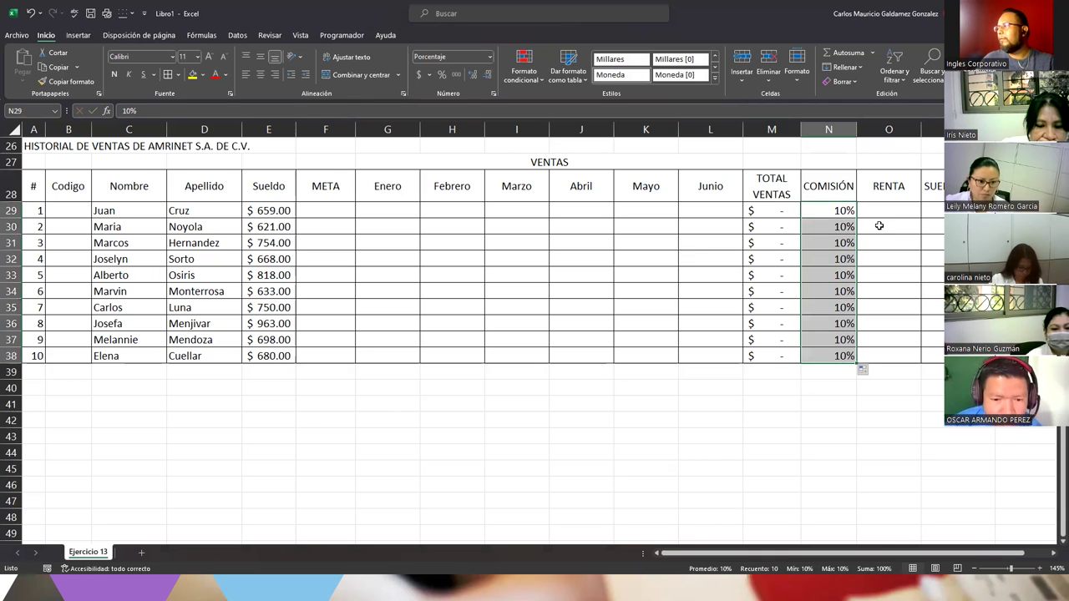
left_click(887, 214)
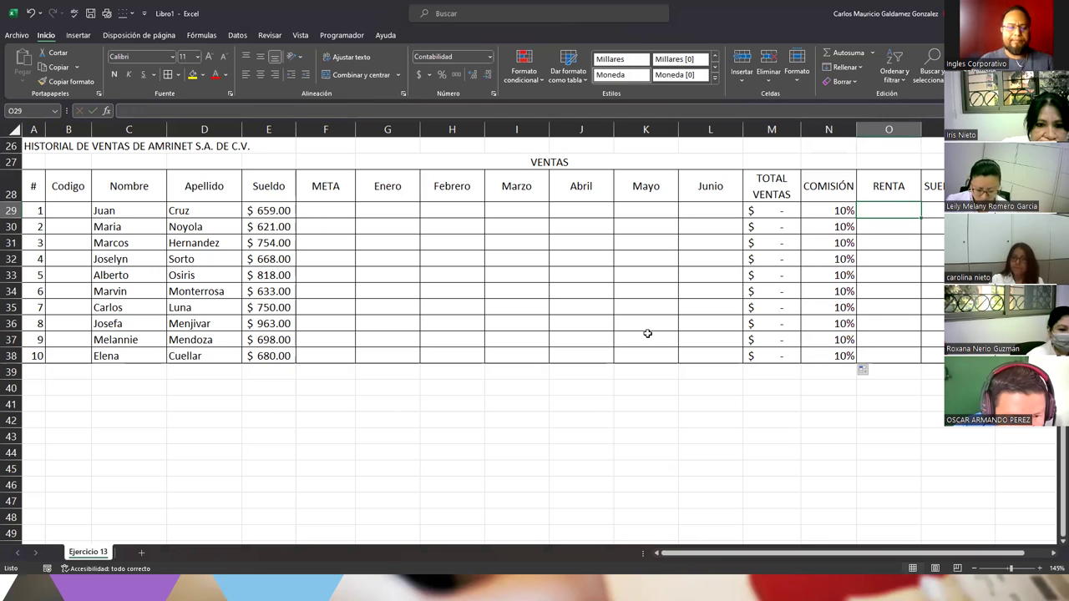
Enter the RENTA formula =E29*10% in O29 and fill it down to O38.
type("=")
key("Left")
key("Left")
key("Left")
key("Left")
key("Left")
key("Left")
key("Left")
key("Left")
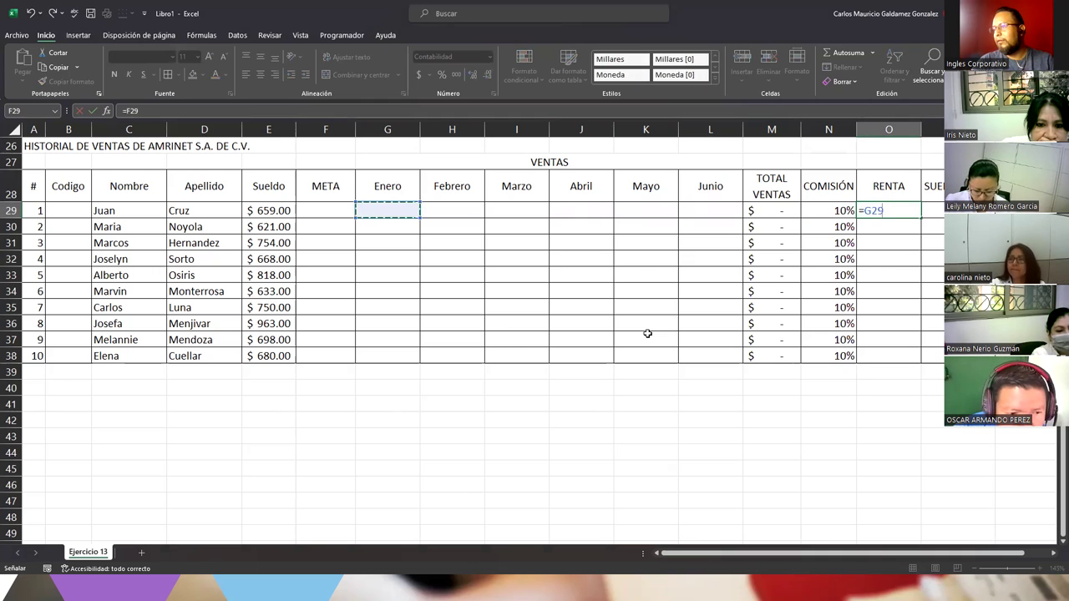
key("Left")
key("Left")
type("*10")
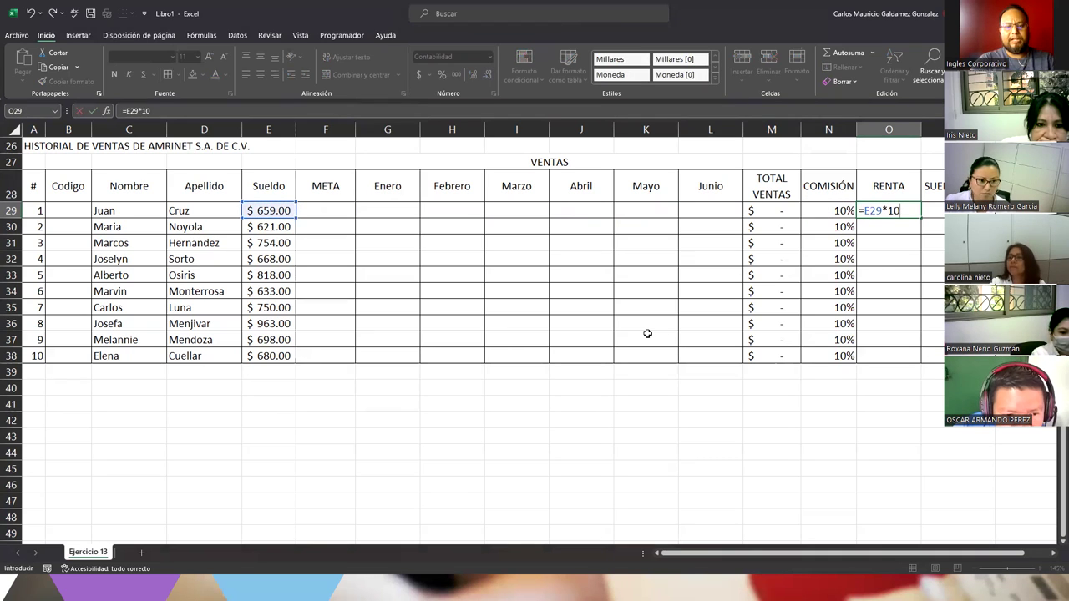
type("%")
key("Return")
key("Up")
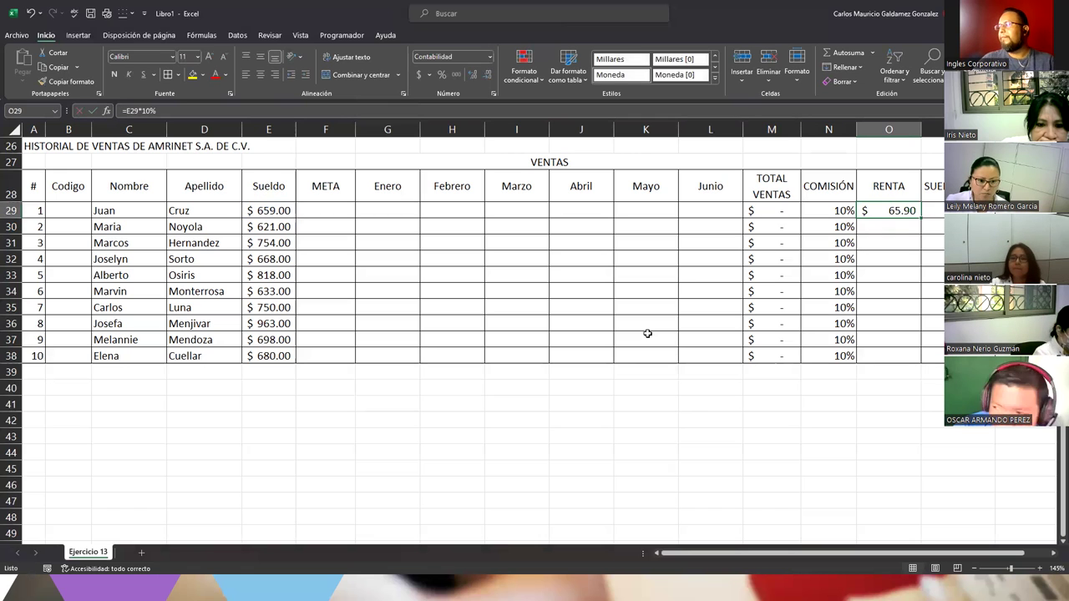
double_click(921, 218)
left_click(340, 211)
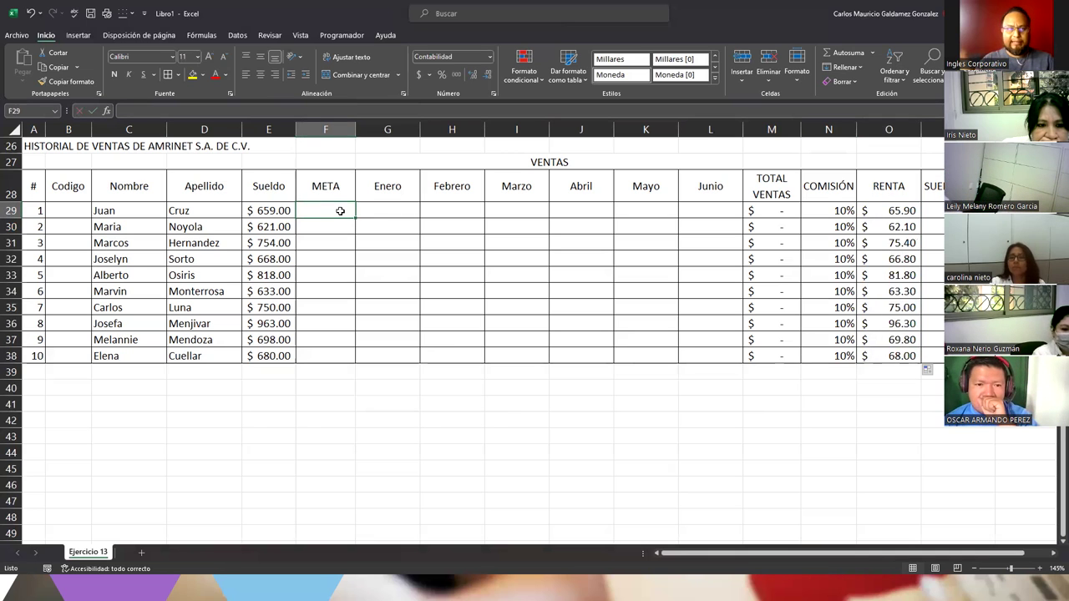
Enter an $18,000.00 META goal in F29, widen column F, and fill it down to F38.
left_click(380, 207)
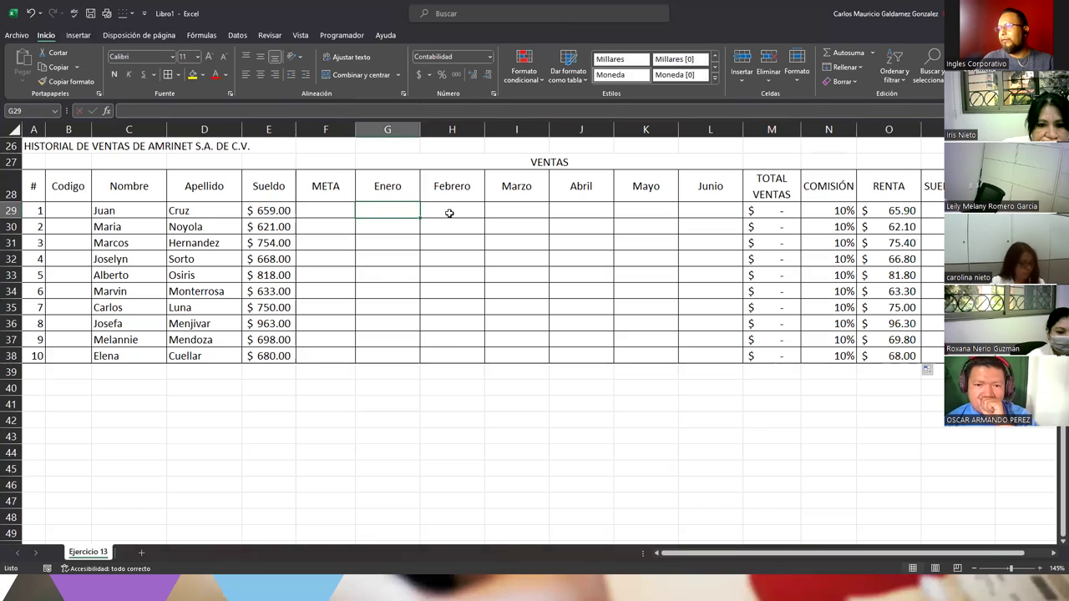
left_click(443, 211)
left_click(374, 209)
left_click(436, 211)
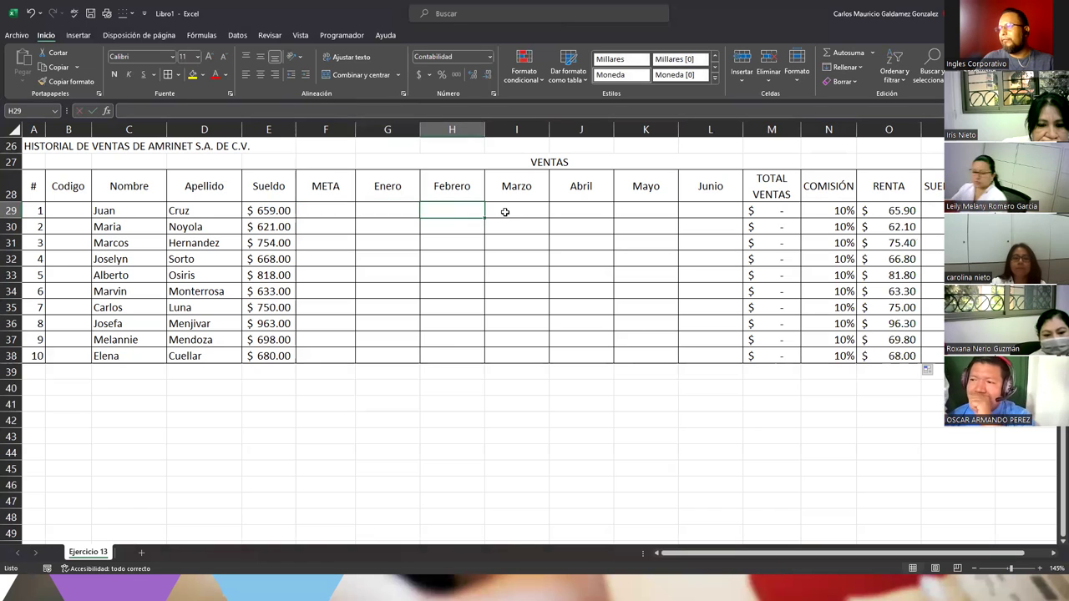
left_click(508, 210)
left_click(578, 213)
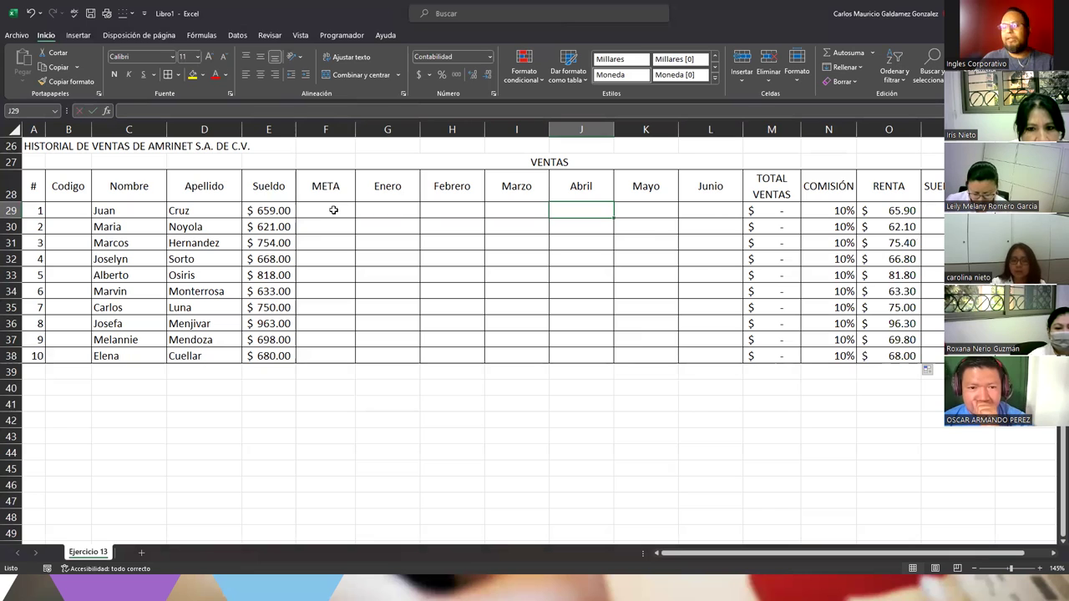
left_click(334, 211)
type("18000")
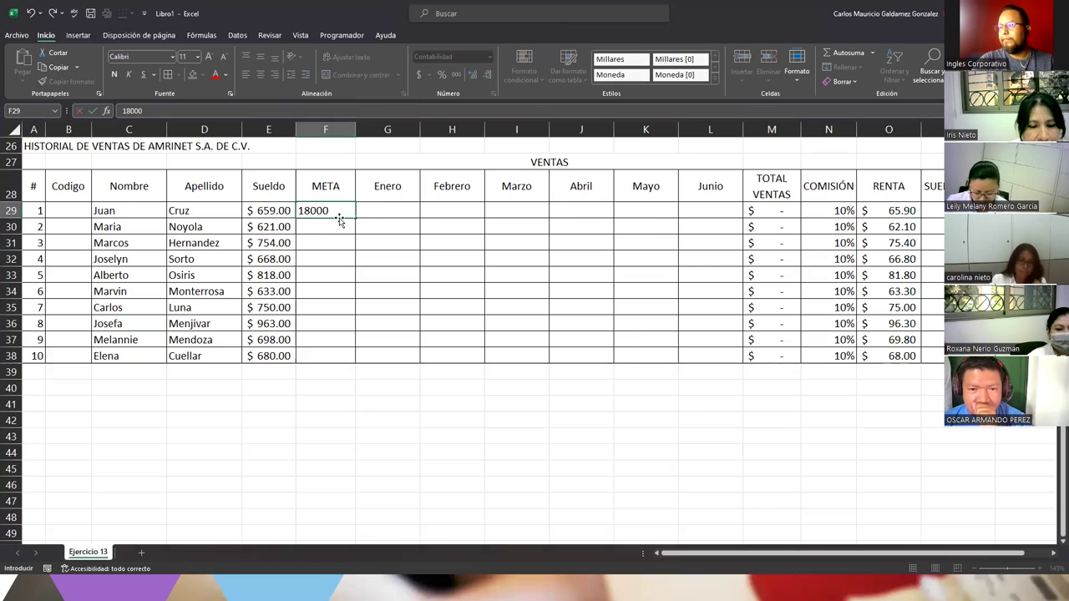
key("Return")
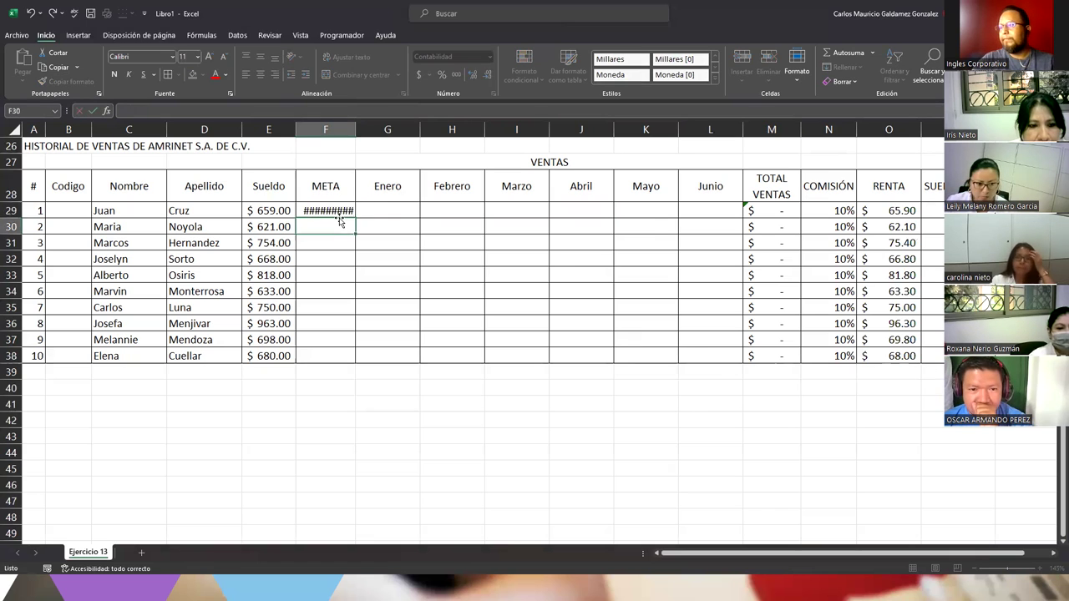
left_click_drag(354, 132, 362, 131)
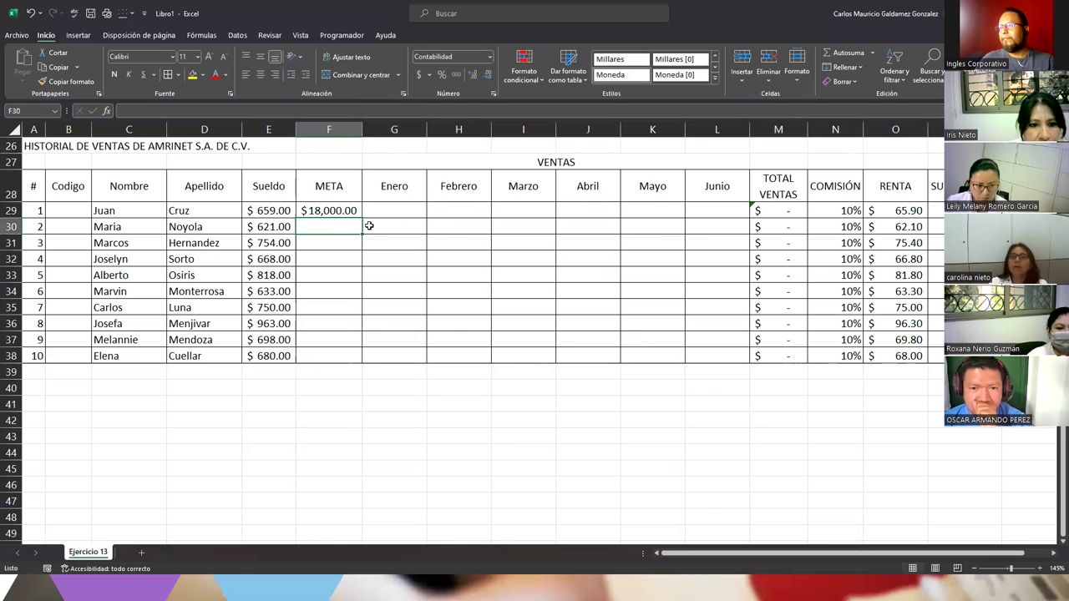
left_click(341, 210)
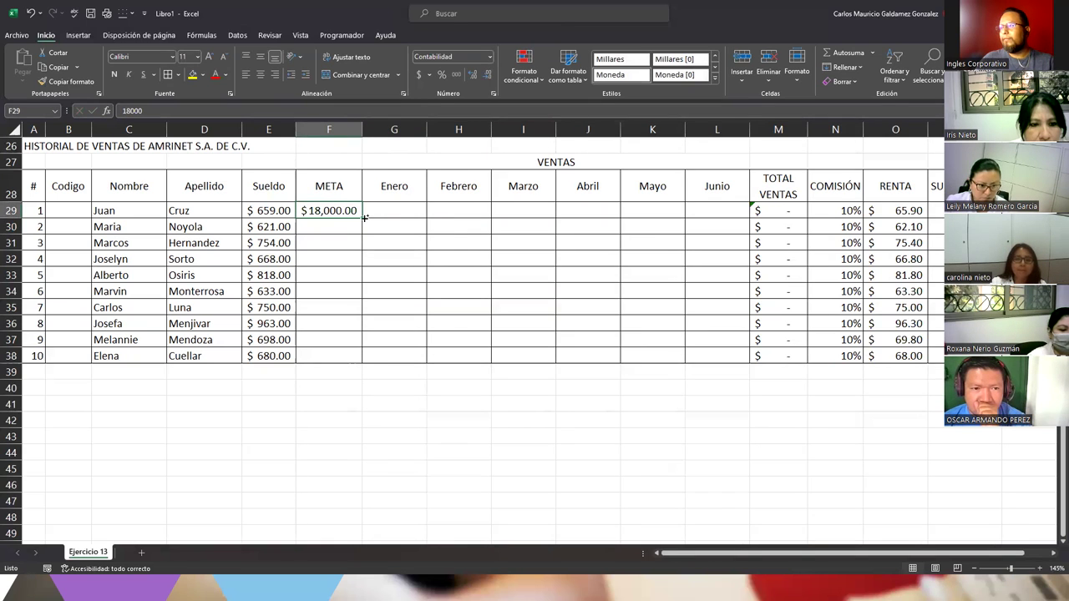
double_click(364, 217)
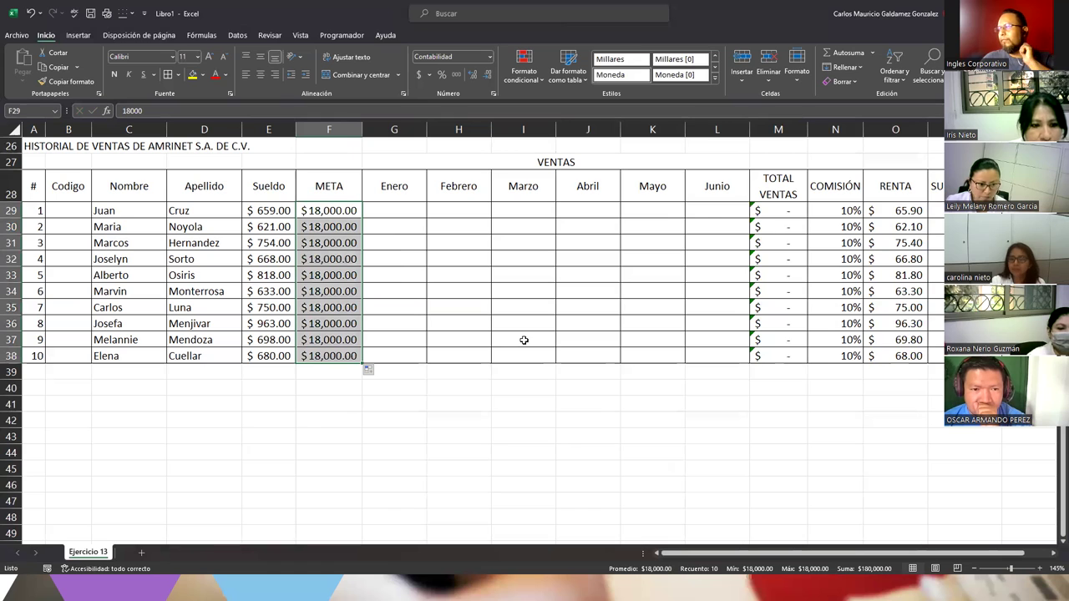
AutoSum Enero through Junio in M29 as =SUMA(G29:L29).
left_click(775, 213)
key("alt+equal")
key("ctrl+Return")
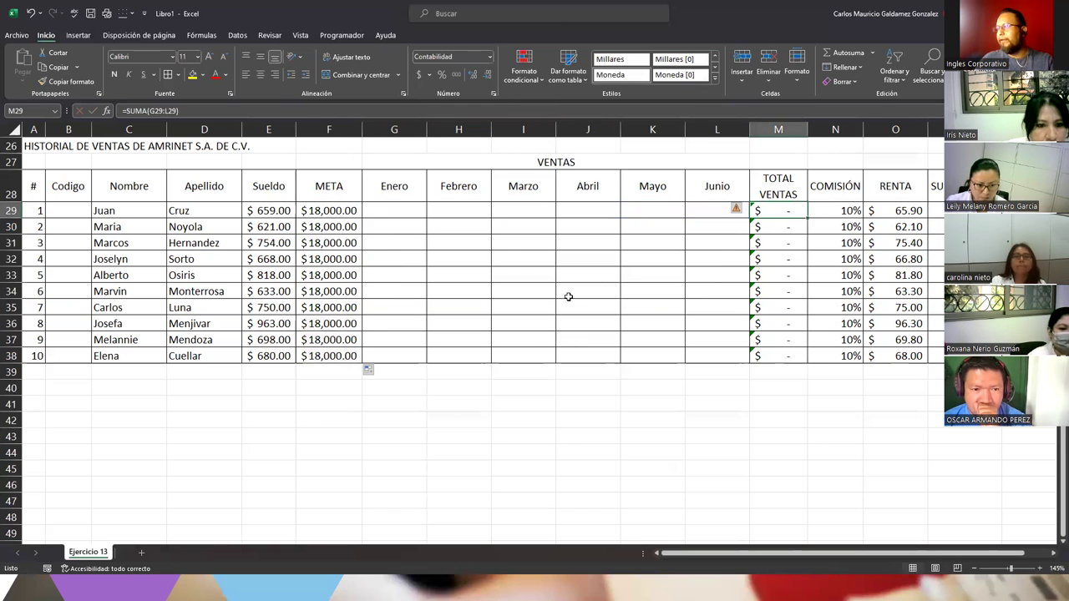
left_click(386, 211)
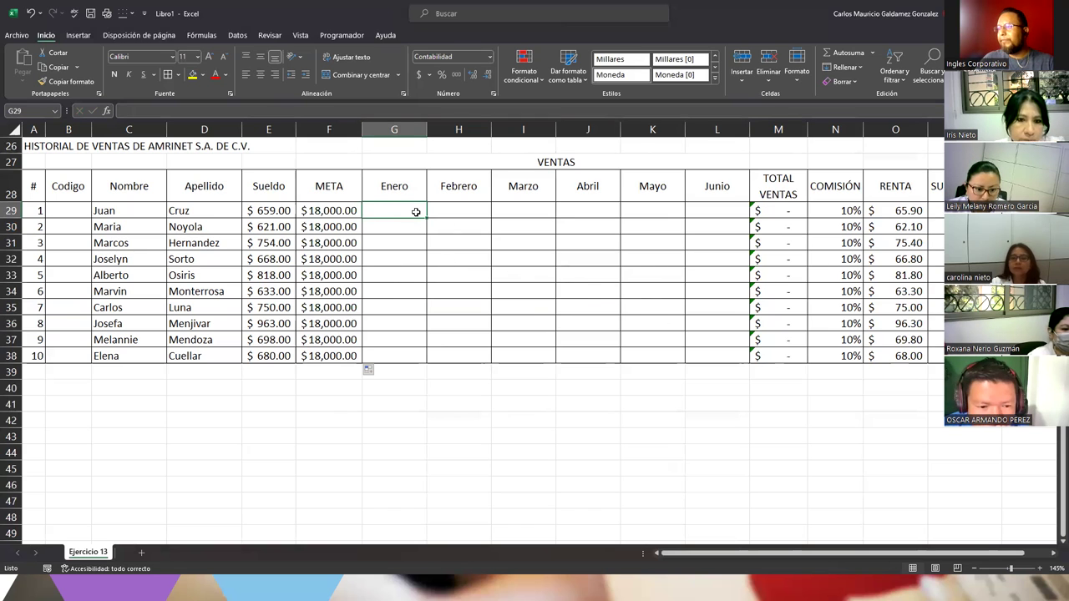
Fill G29:L38 with =ALEATORIO.ENTRE(4000;8000) random monthly sales amounts.
type("=aleator")
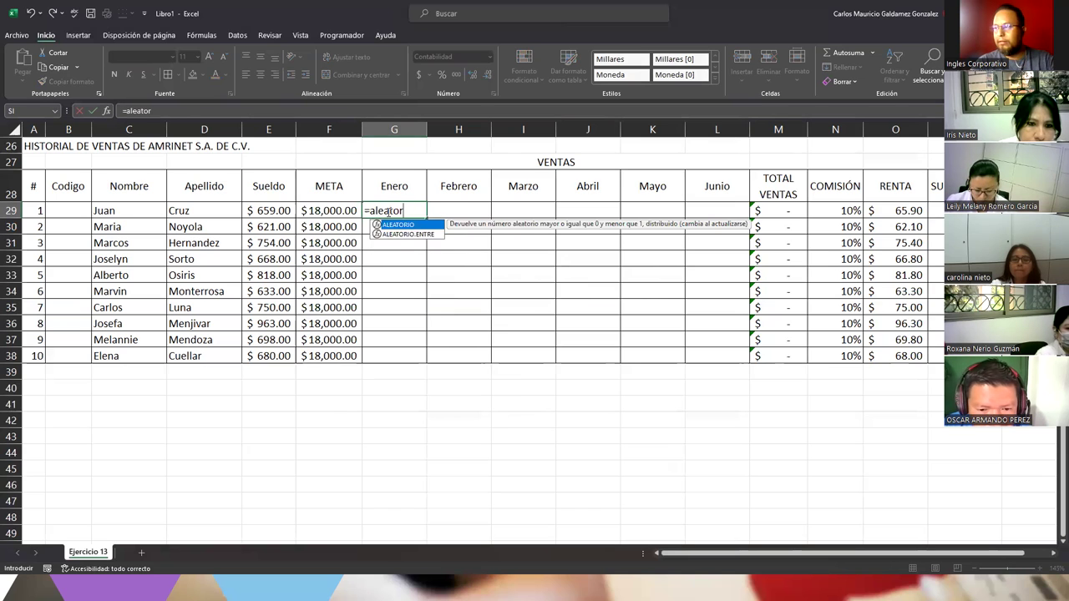
key("Down")
key("Tab")
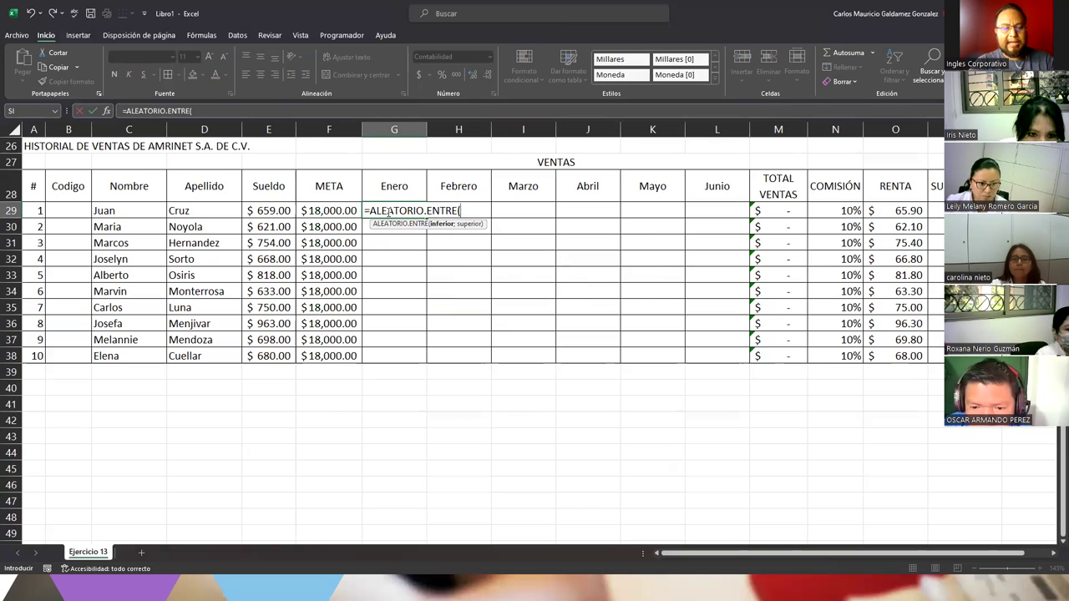
type("4000")
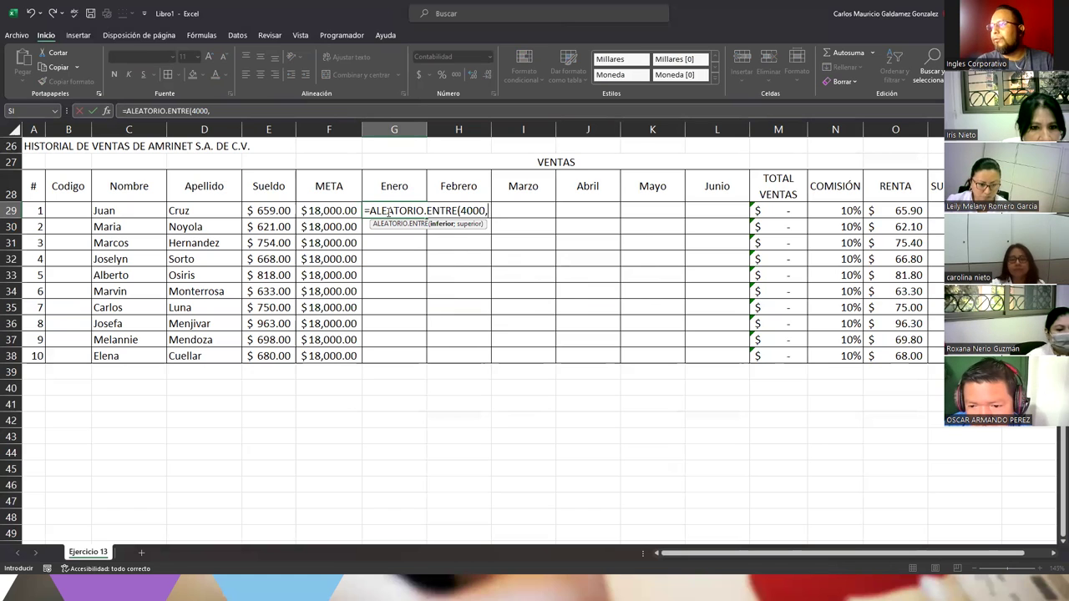
type(";800")
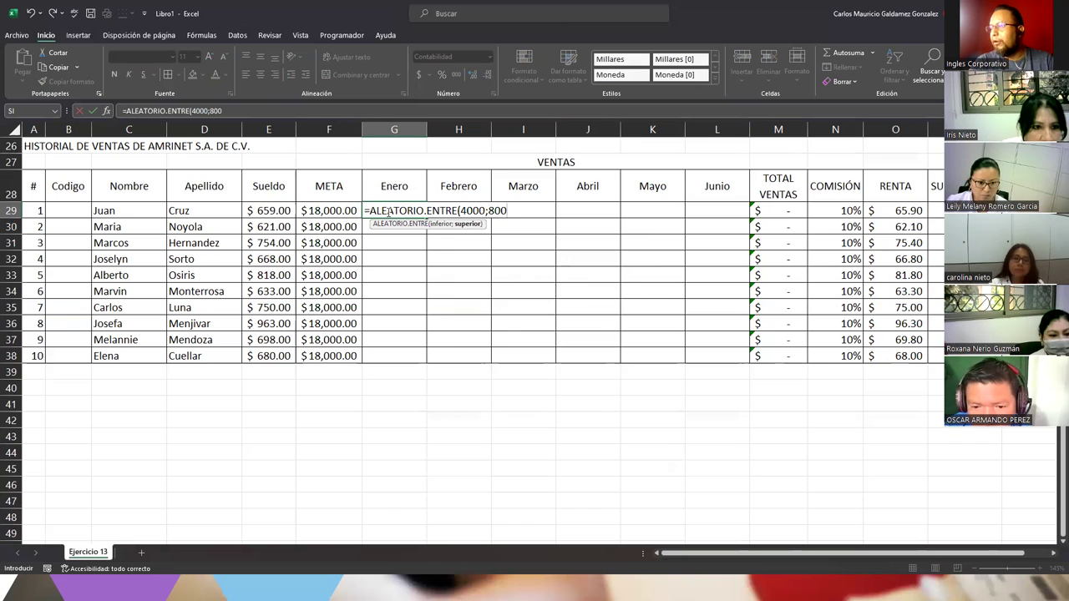
type("0)")
key("ctrl+Return")
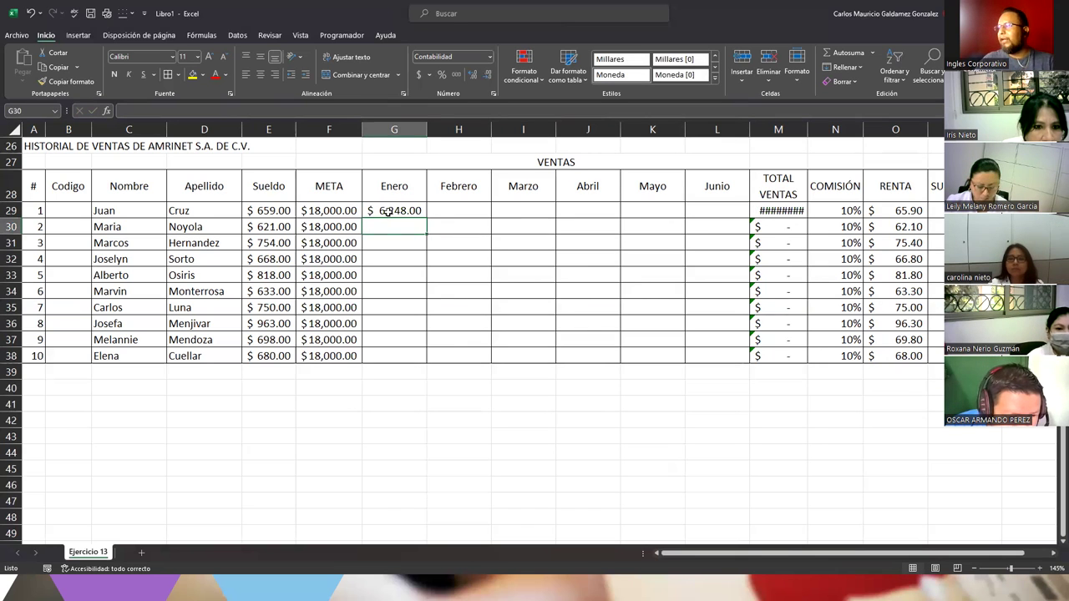
mouse_move(427, 216)
left_mouse_down()
mouse_move(422, 368)
mouse_move(718, 357)
left_mouse_up()
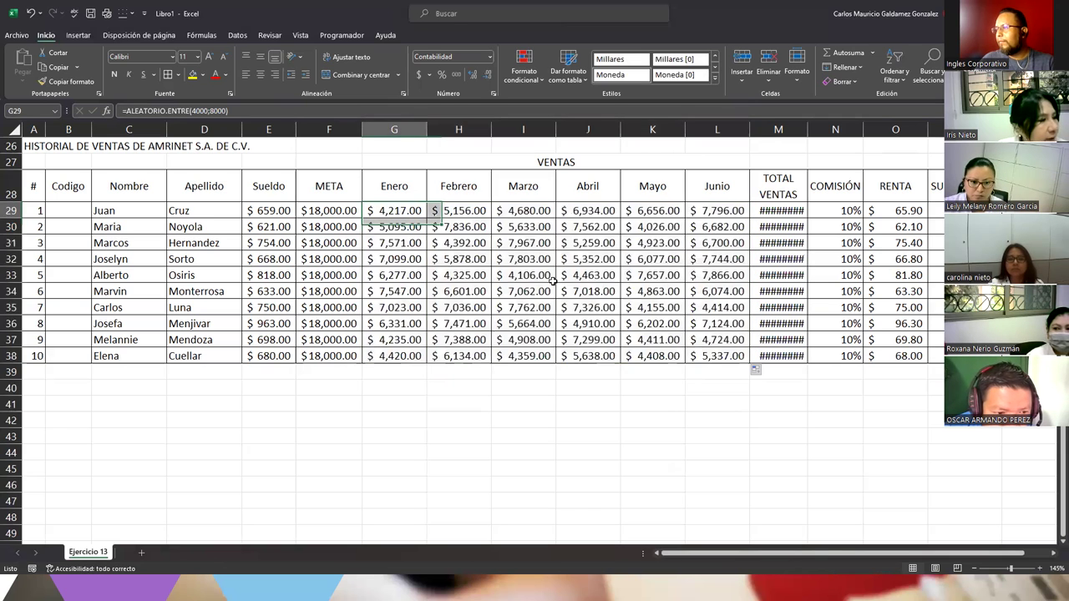
Paste the G29:L38 monthly sales over themselves as fixed values and widen the TOTAL VENTAS column.
right_click(715, 361)
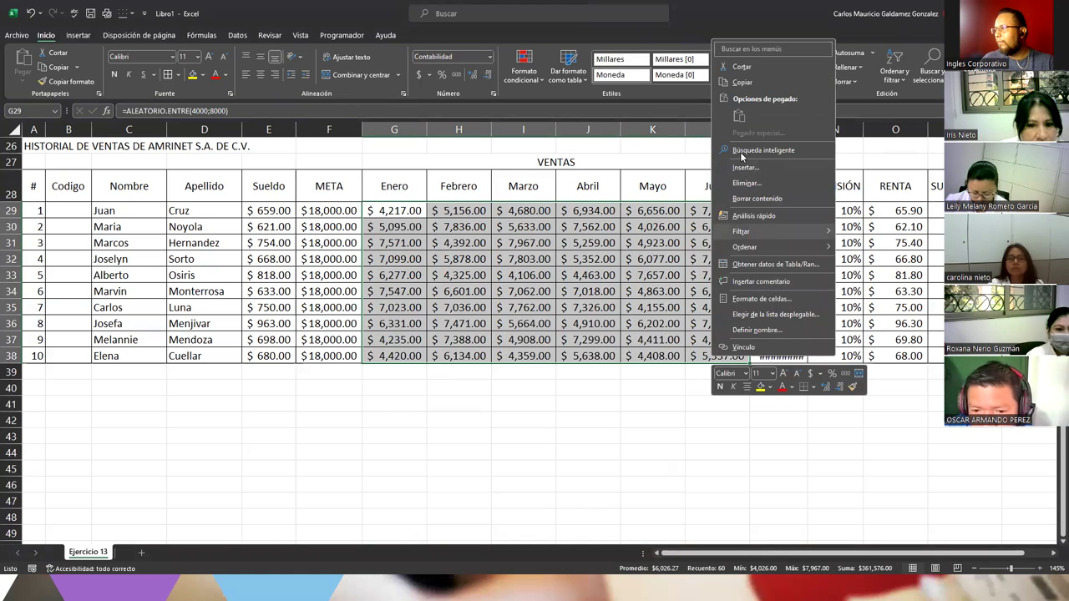
left_click(743, 82)
right_click(391, 217)
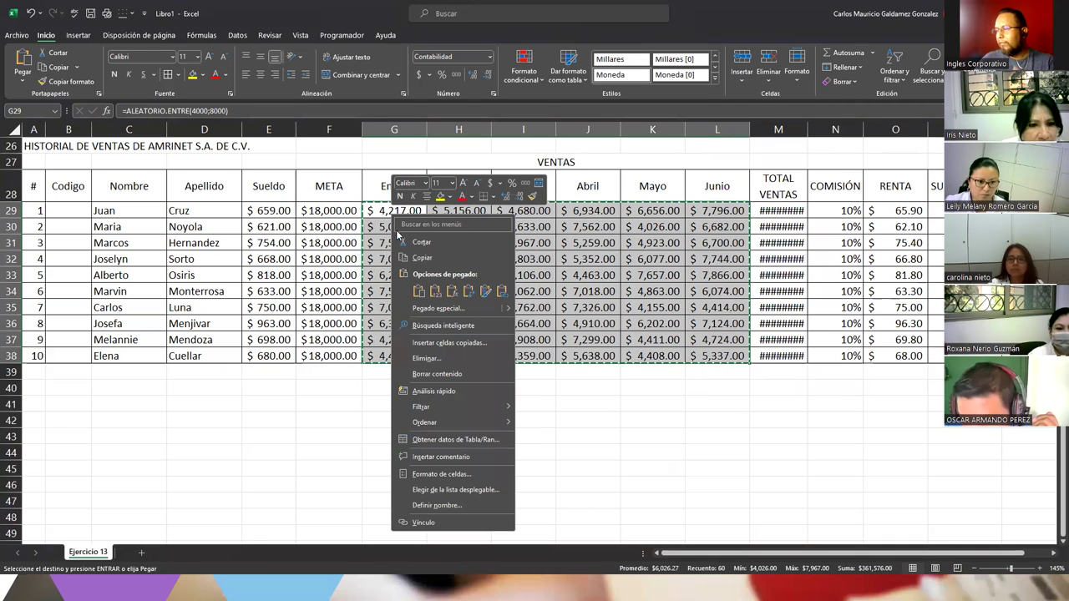
mouse_move(512, 310)
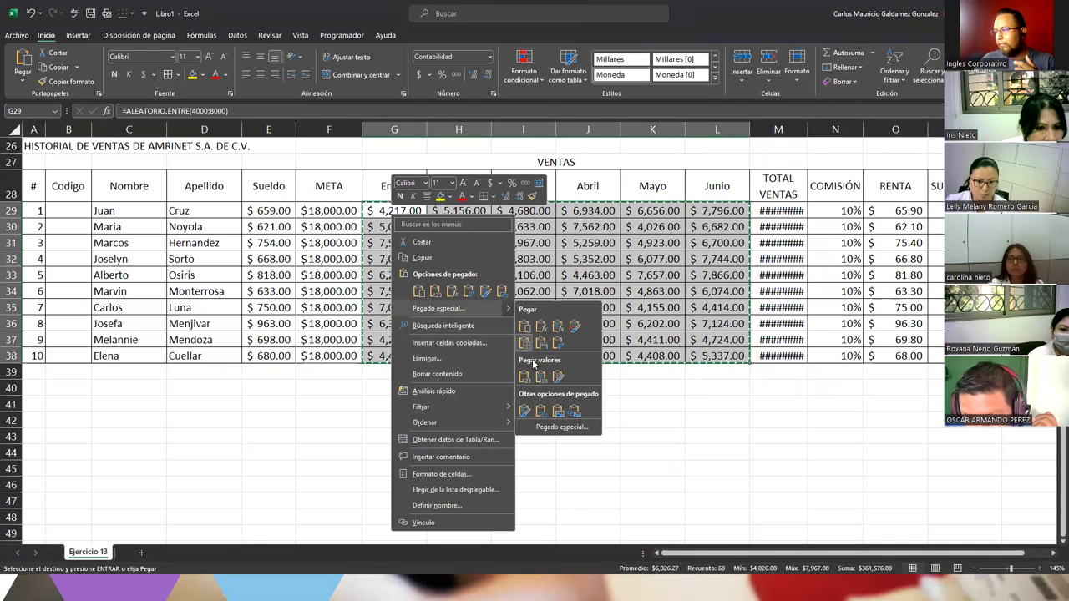
left_click(524, 378)
left_click(462, 292)
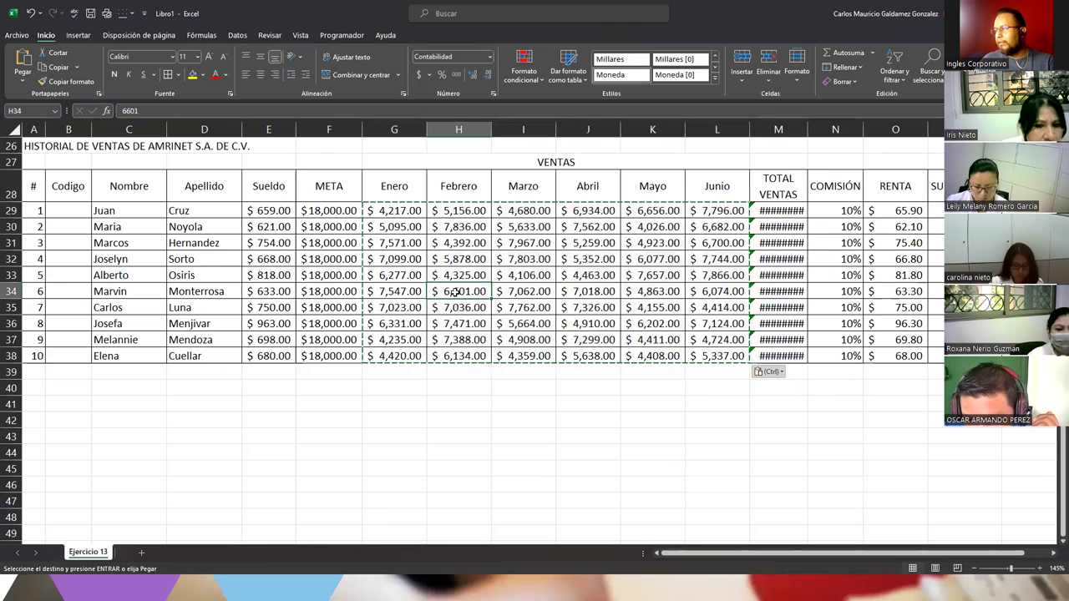
left_click_drag(809, 130, 816, 130)
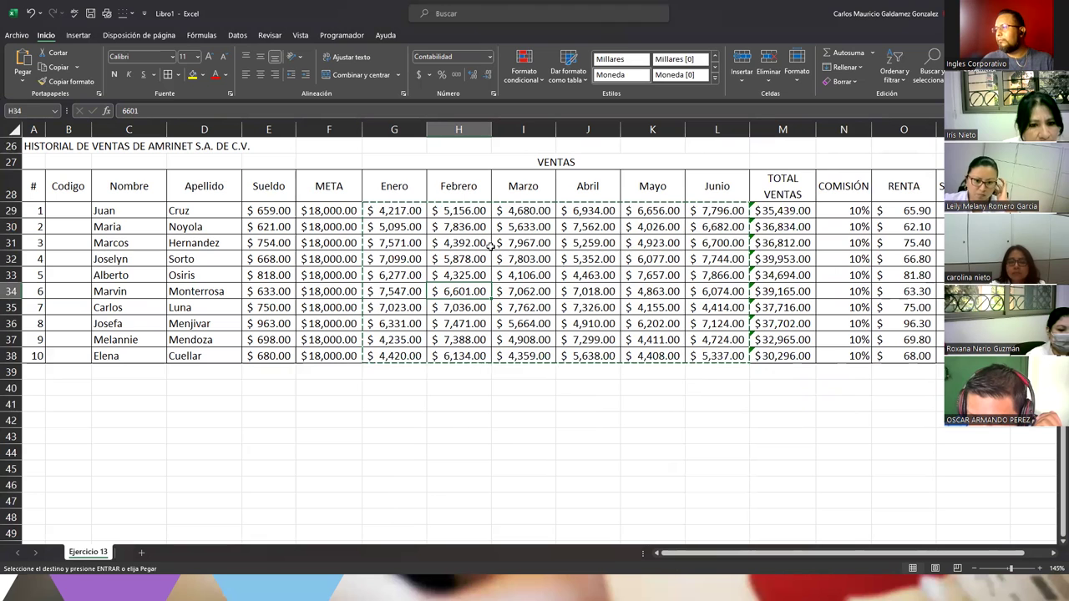
left_click_drag(380, 210, 720, 356)
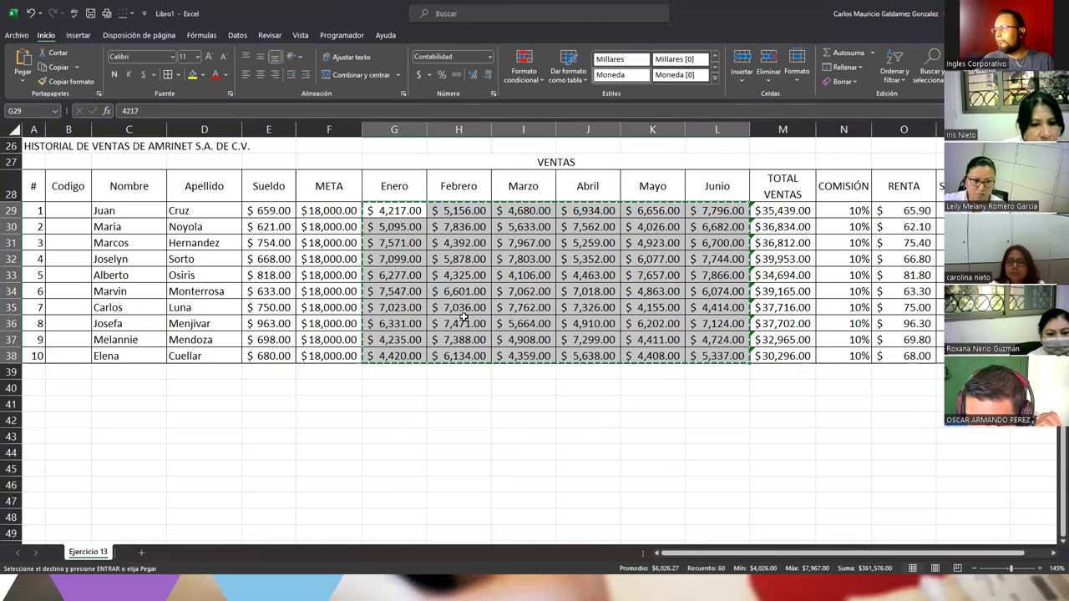
Enter 30,000 in F29 and fill it down to all ten META cells.
left_click(541, 307)
left_click_drag(322, 210, 337, 361)
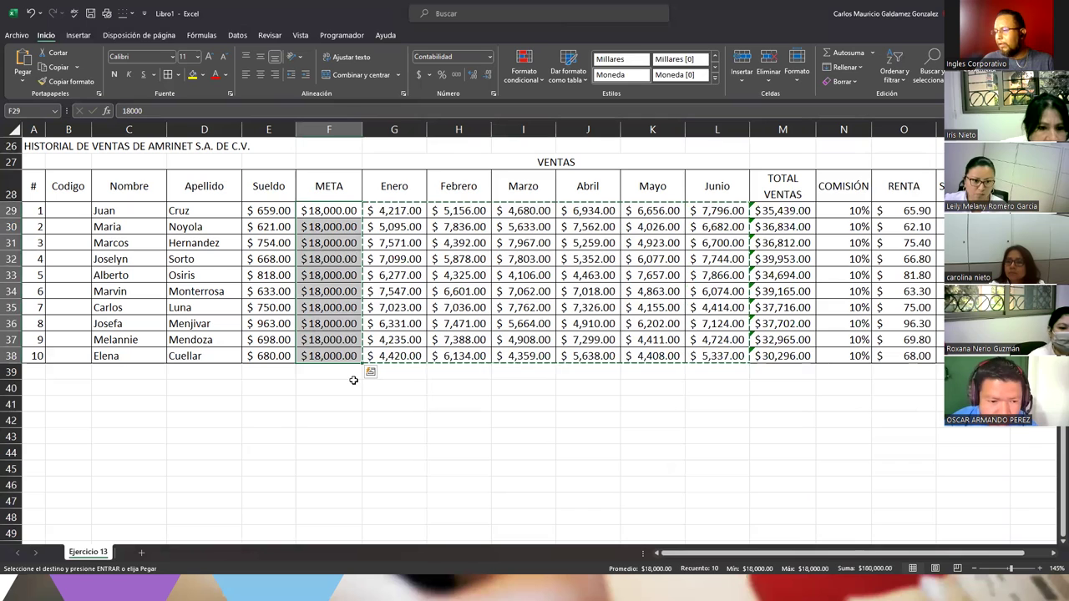
left_click(327, 323)
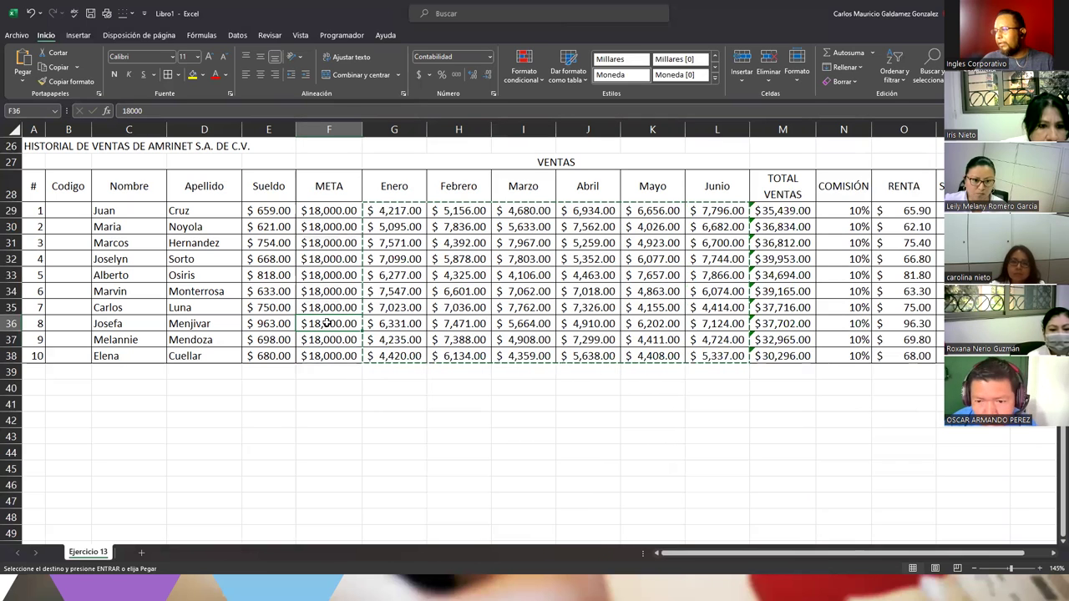
left_click_drag(305, 212, 340, 357)
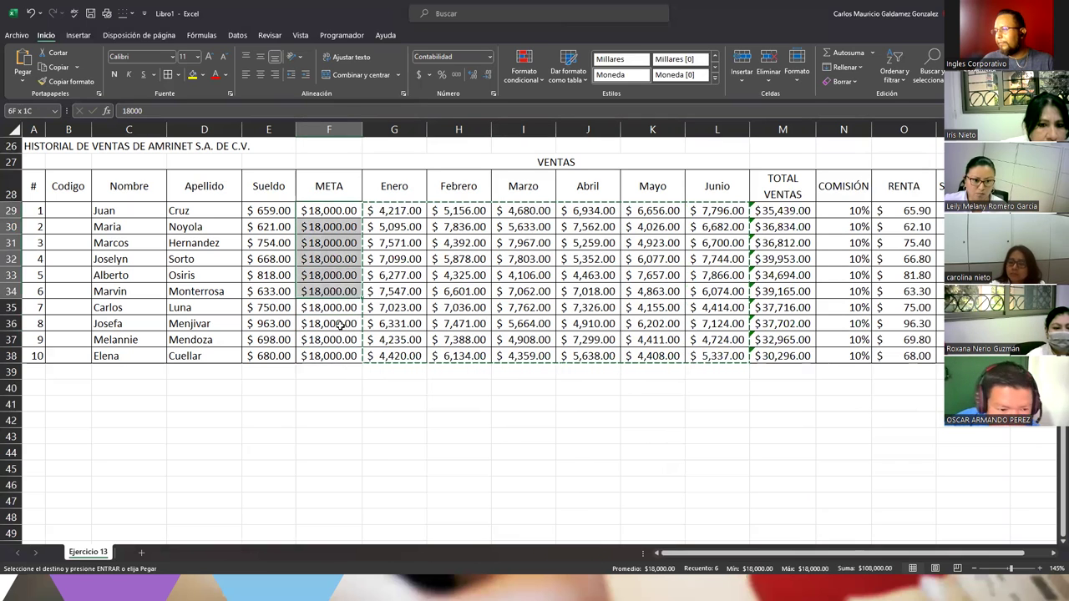
type("30")
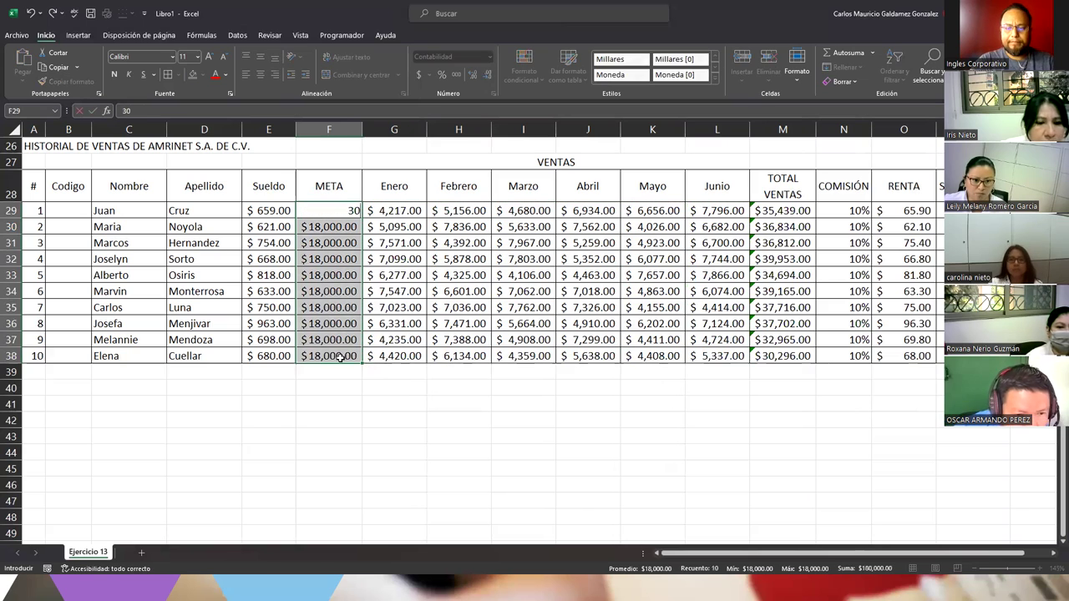
type(",000")
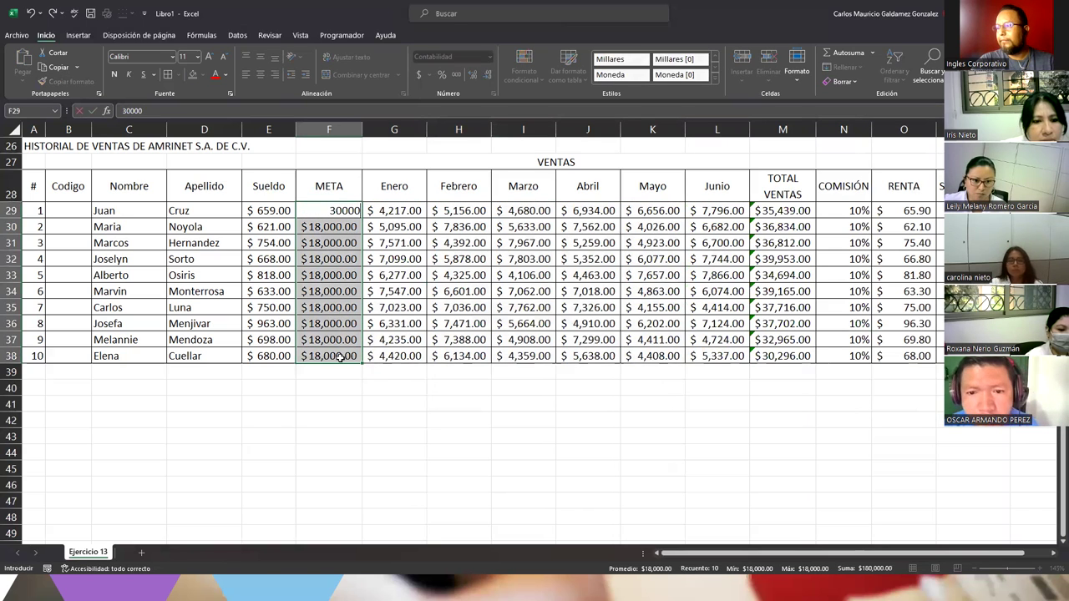
key("Return")
left_click(349, 216)
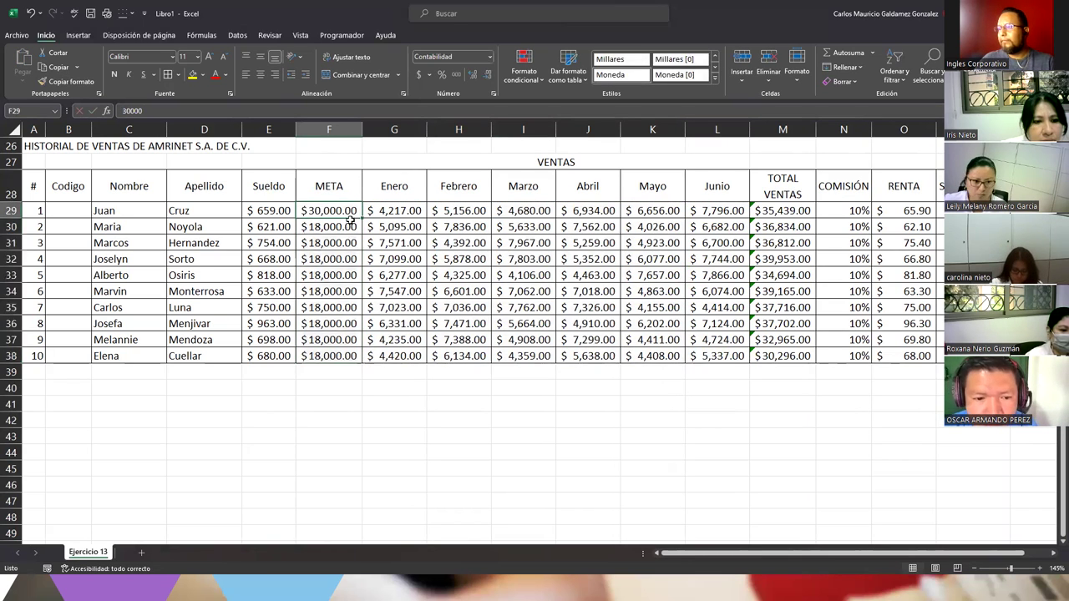
double_click(362, 216)
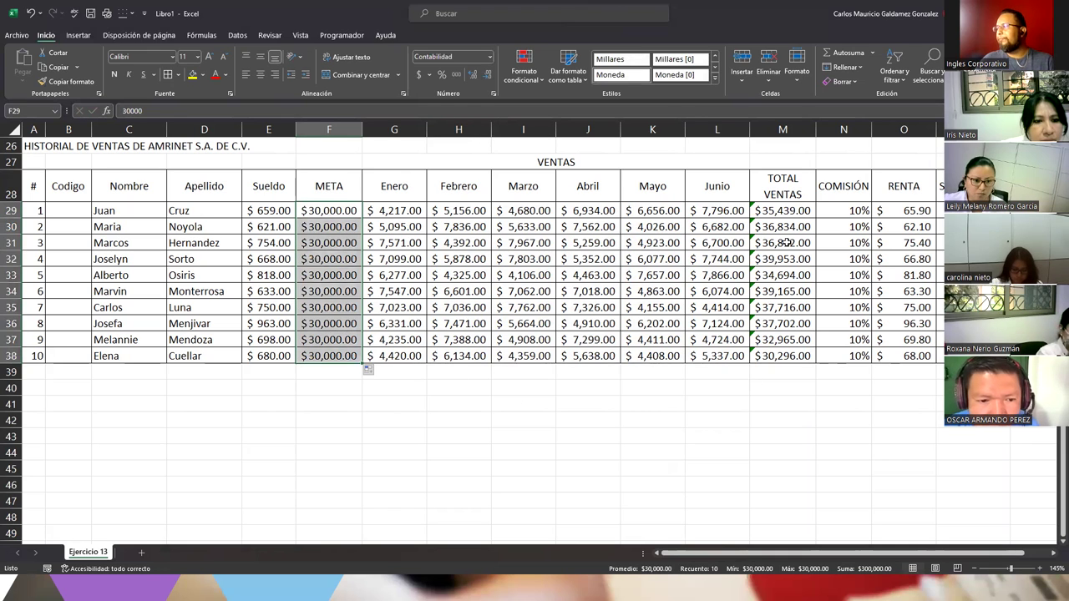
Review the TOTAL VENTAS formula, updated META column, COMISIÓN percentages and row 36 salary.
left_click(789, 208)
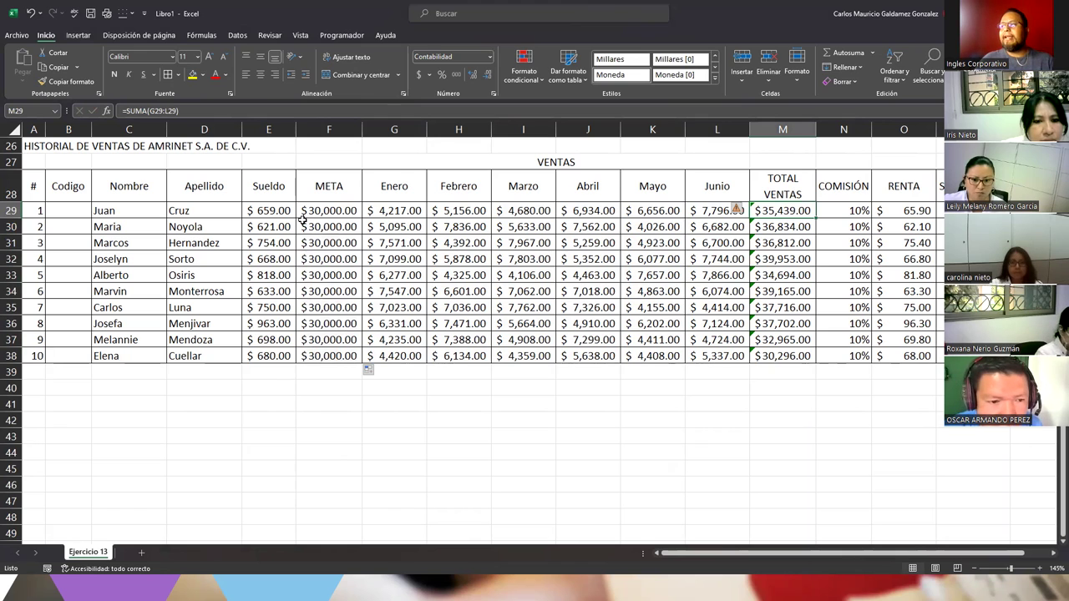
left_click_drag(310, 213, 334, 361)
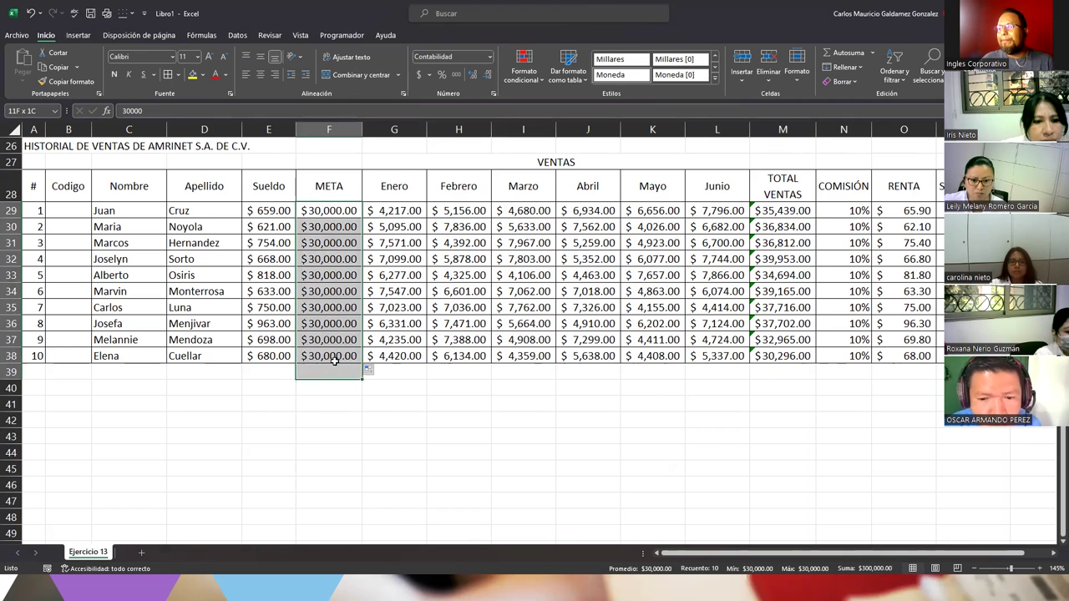
left_click_drag(840, 210, 844, 351)
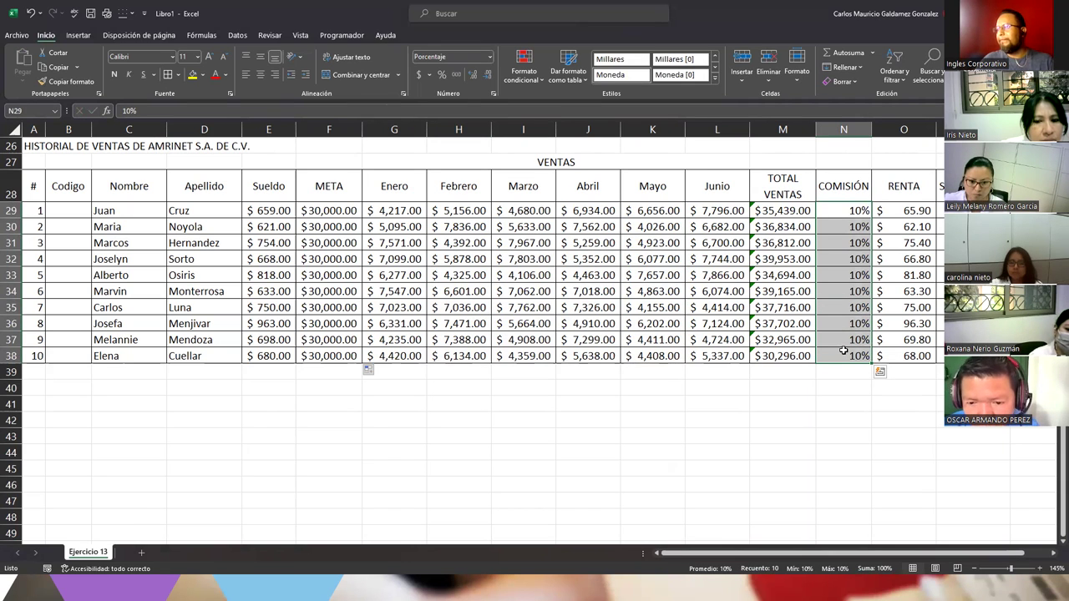
left_click(280, 324)
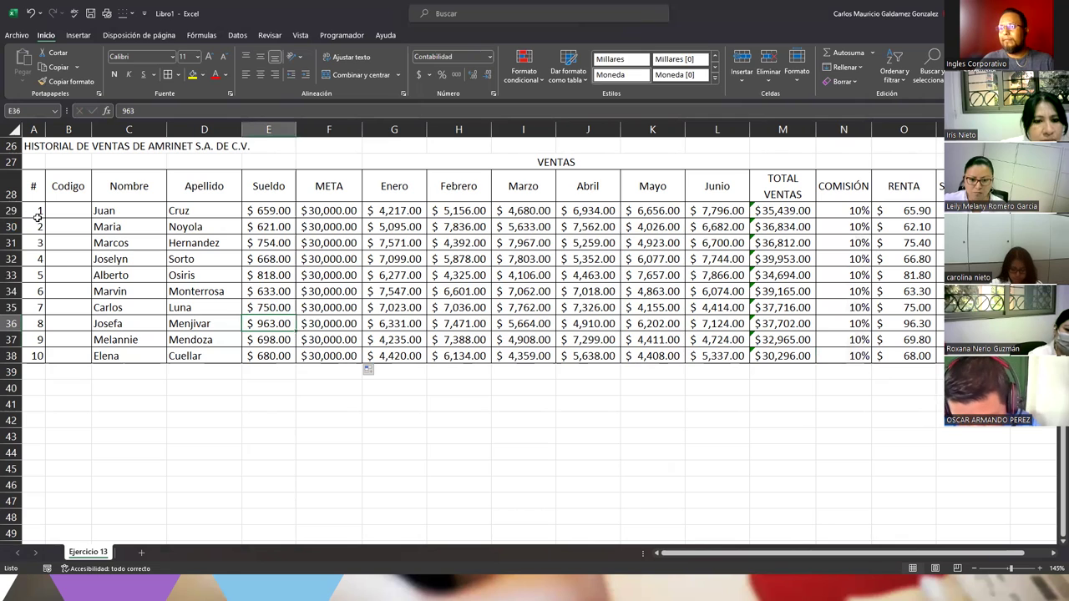
left_click(72, 216)
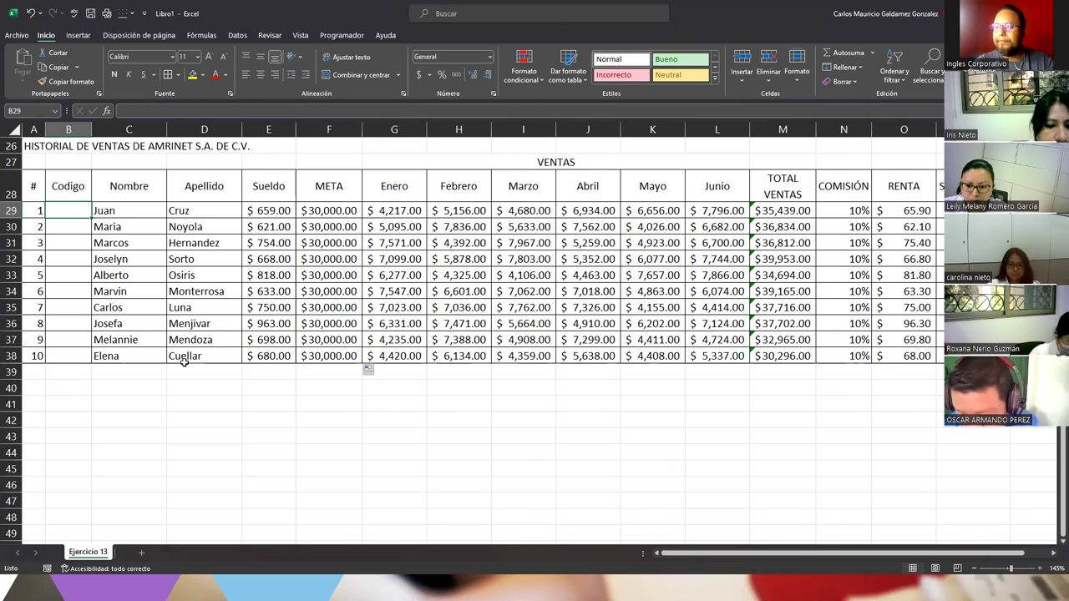
Enter AL-100 in B29 and drag-fill codes AL-101 to AL-109 down to B38.
type("AL-10")
key("Return")
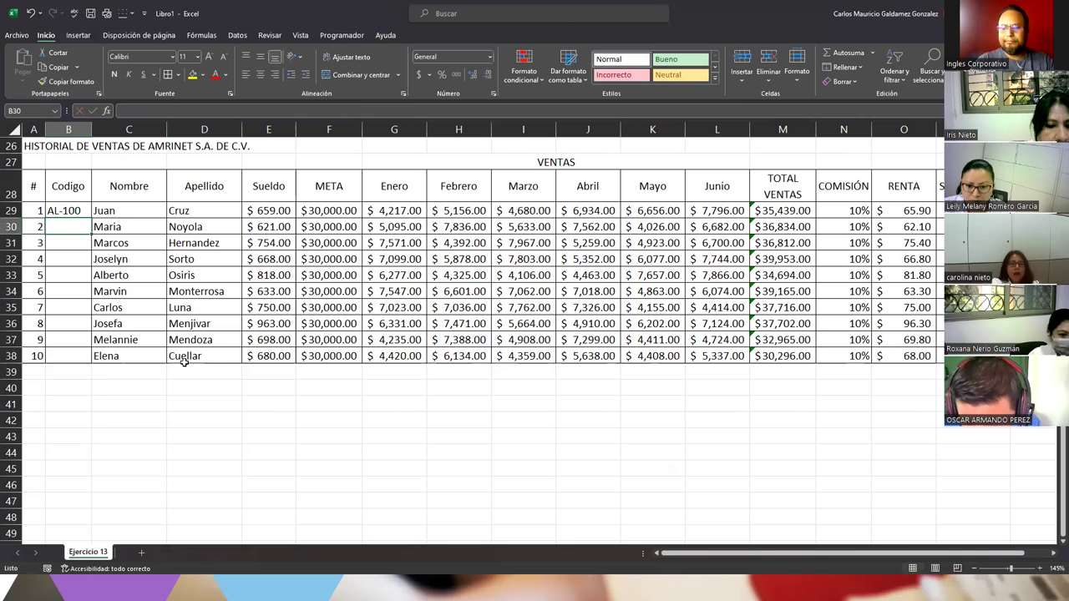
key("Up")
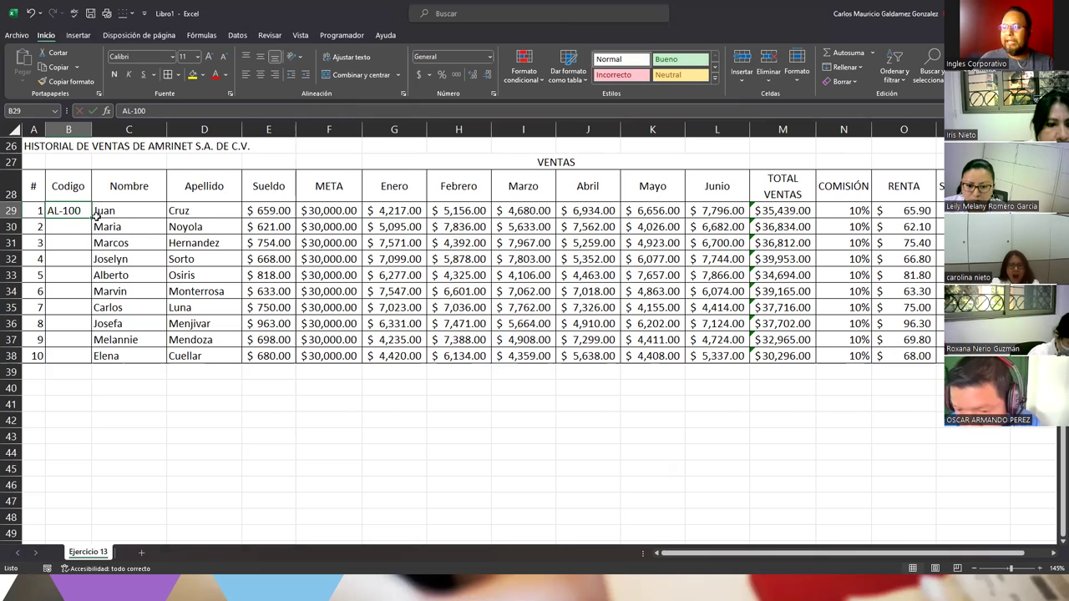
left_click_drag(91, 218, 92, 368)
left_click(66, 364)
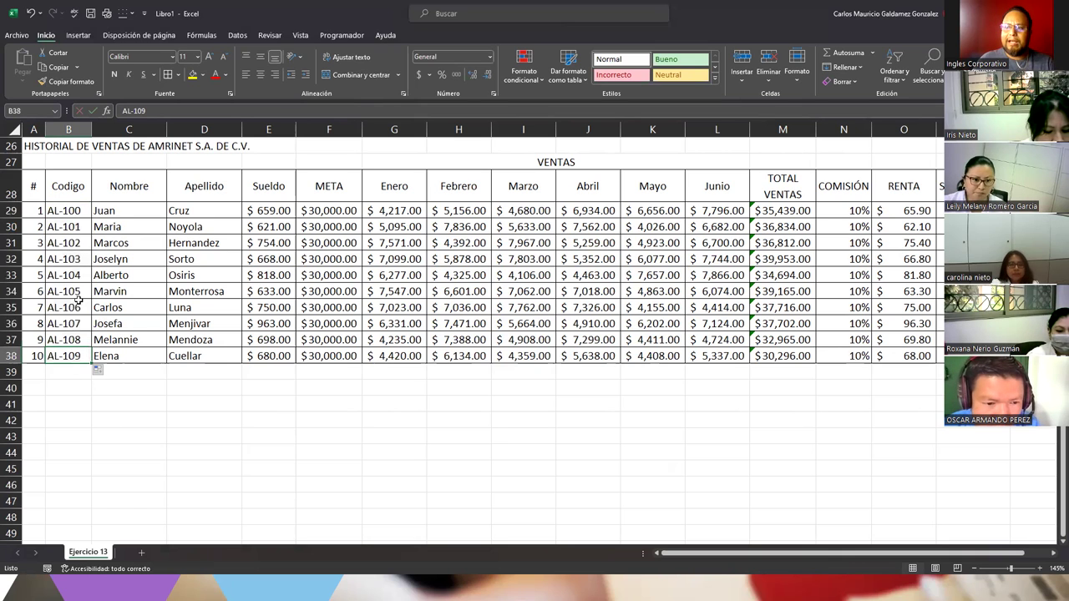
left_click(77, 213)
left_click_drag(76, 331, 71, 357)
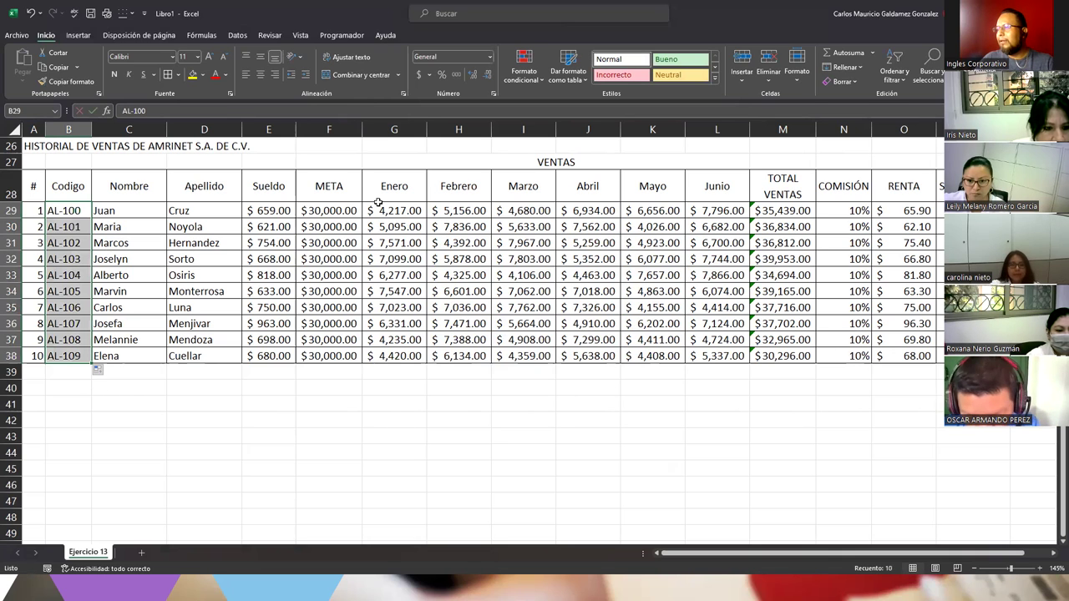
Select the sales range from the # header through row 38 and insert it as table Tabla1.
left_click_drag(393, 178, 697, 353)
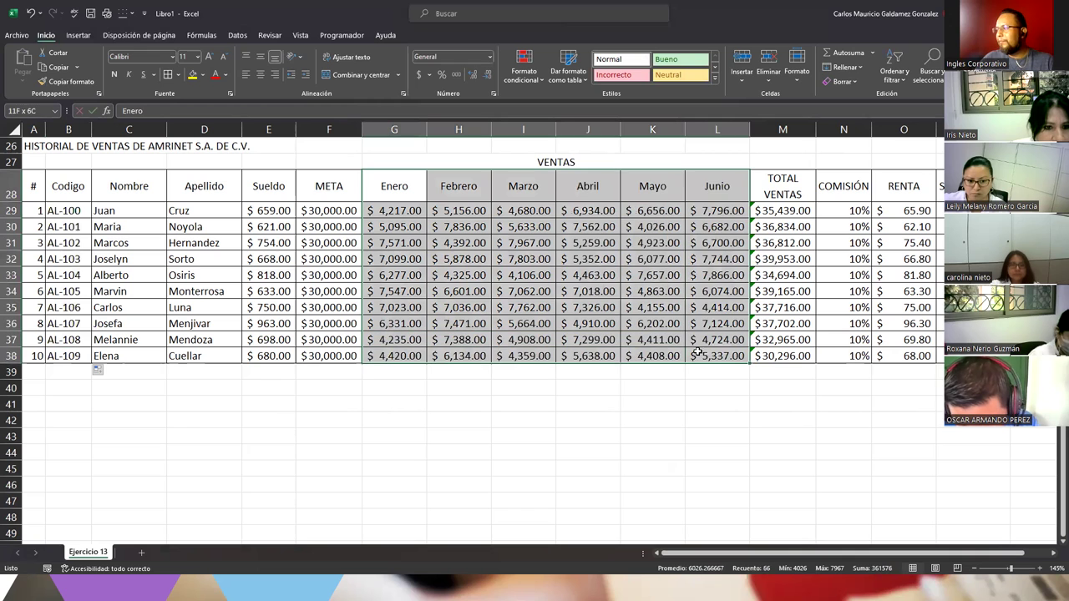
left_click(268, 250)
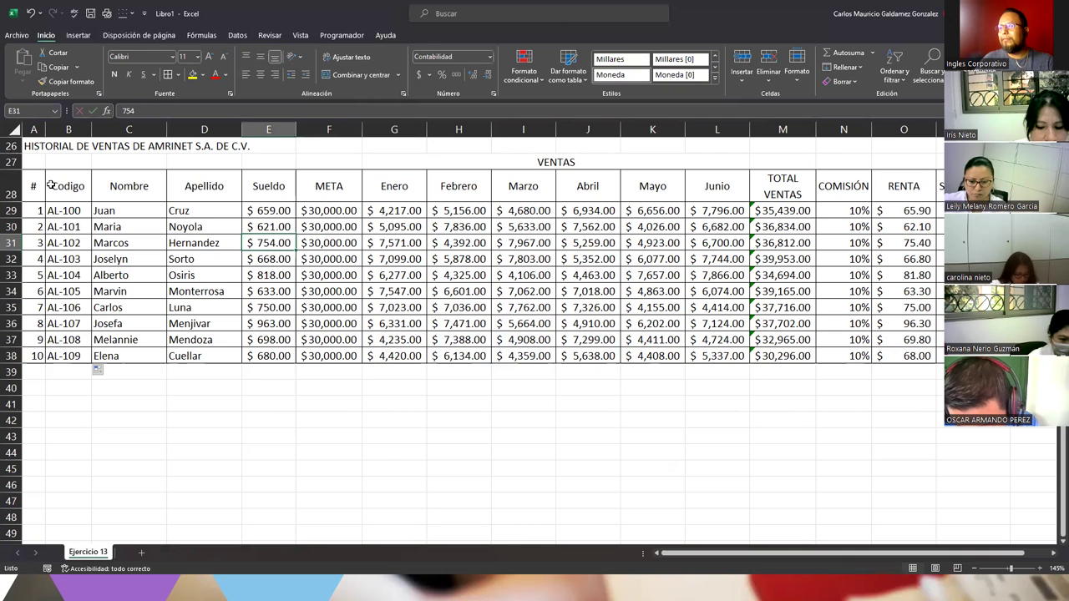
left_click_drag(33, 184, 940, 358)
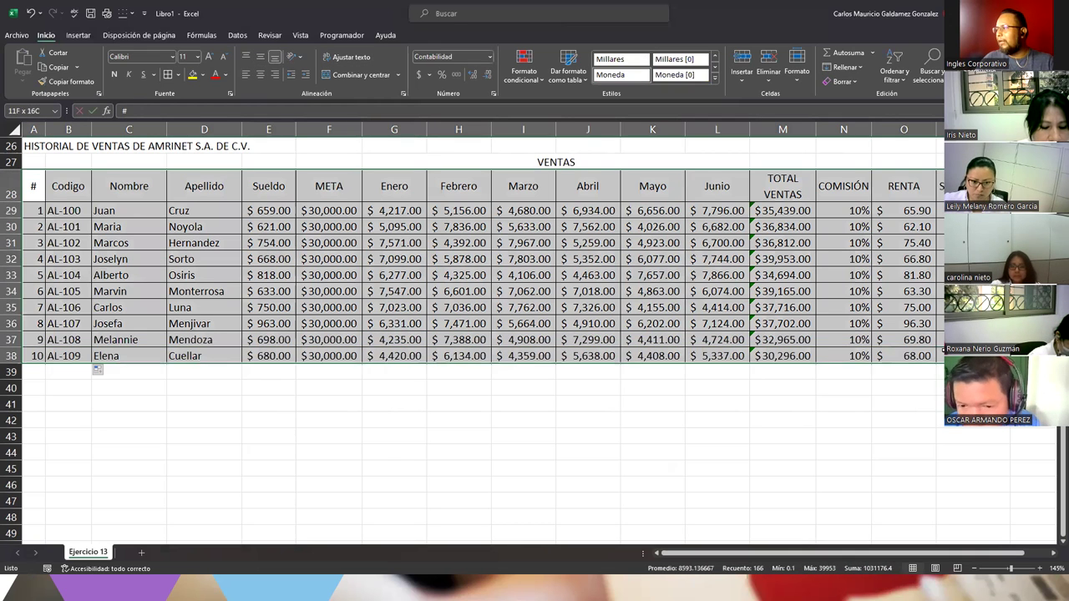
left_click(71, 37)
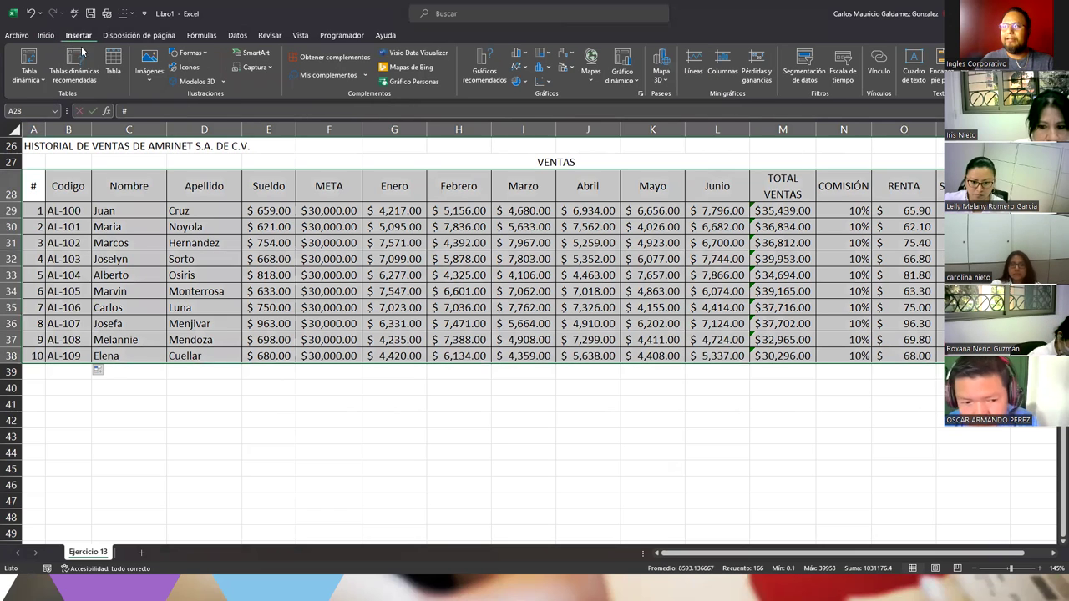
left_click(112, 62)
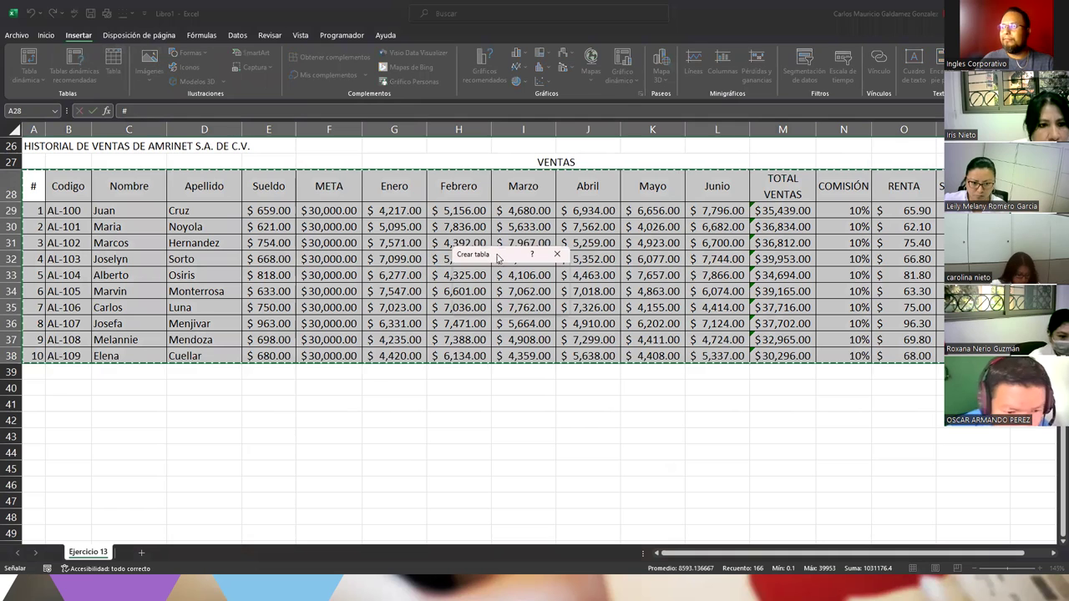
left_click(500, 307)
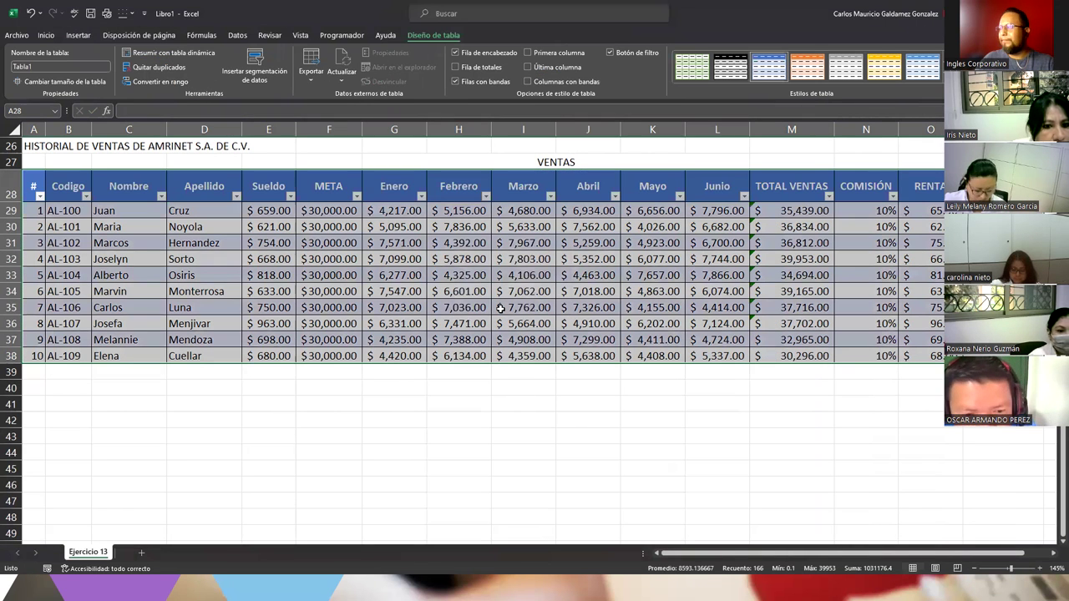
left_click(500, 307)
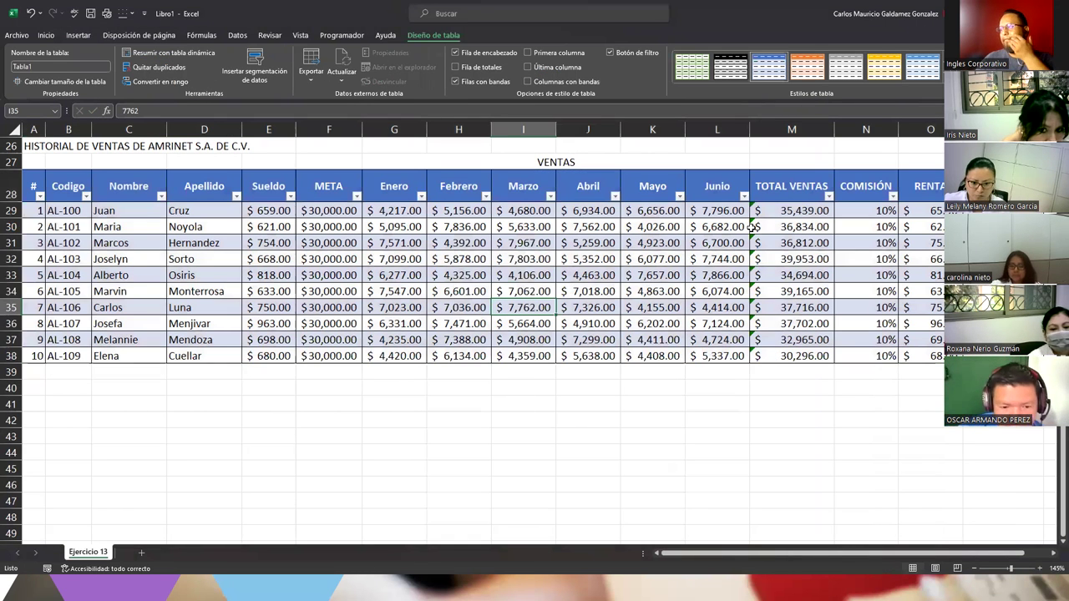
left_click(867, 185)
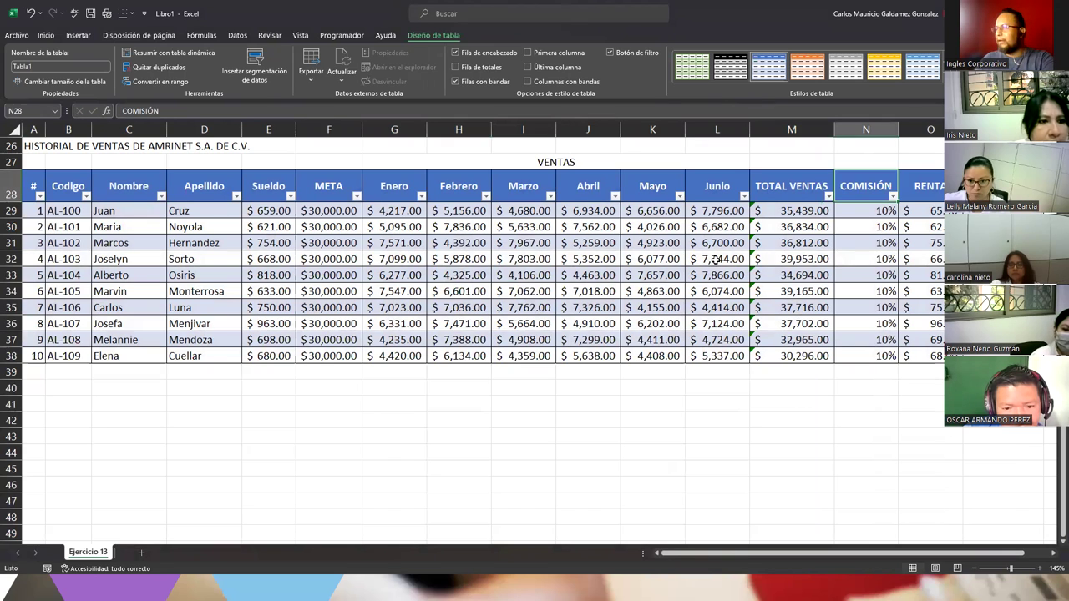
Rename COMISIÓN to %, autofit that column, narrow TOTAL VENTAS and autofit the header row.
type("%")
key("Return")
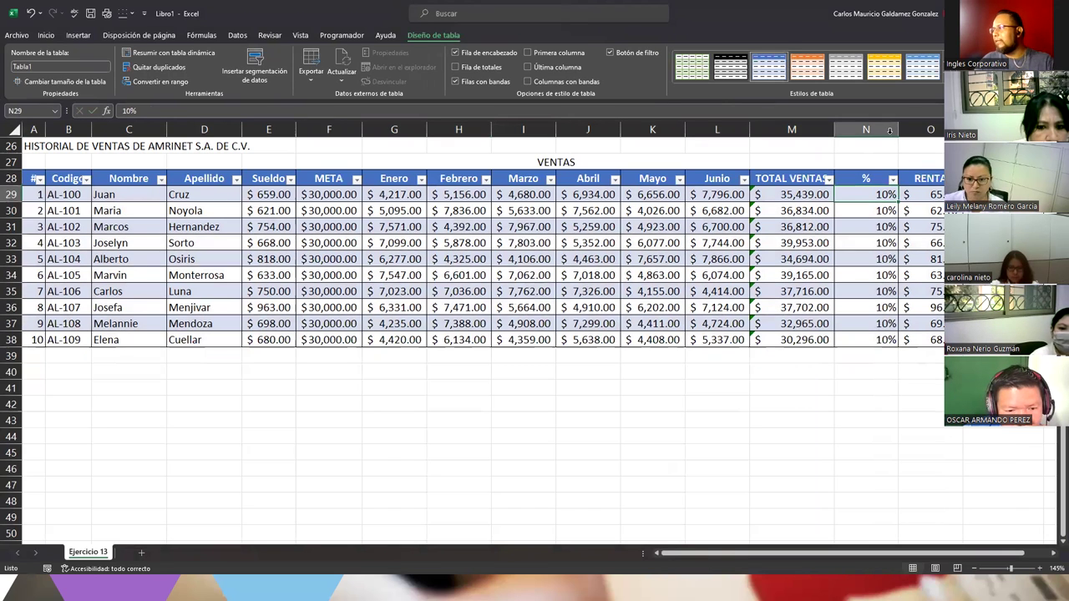
double_click(898, 130)
left_click_drag(834, 130, 821, 138)
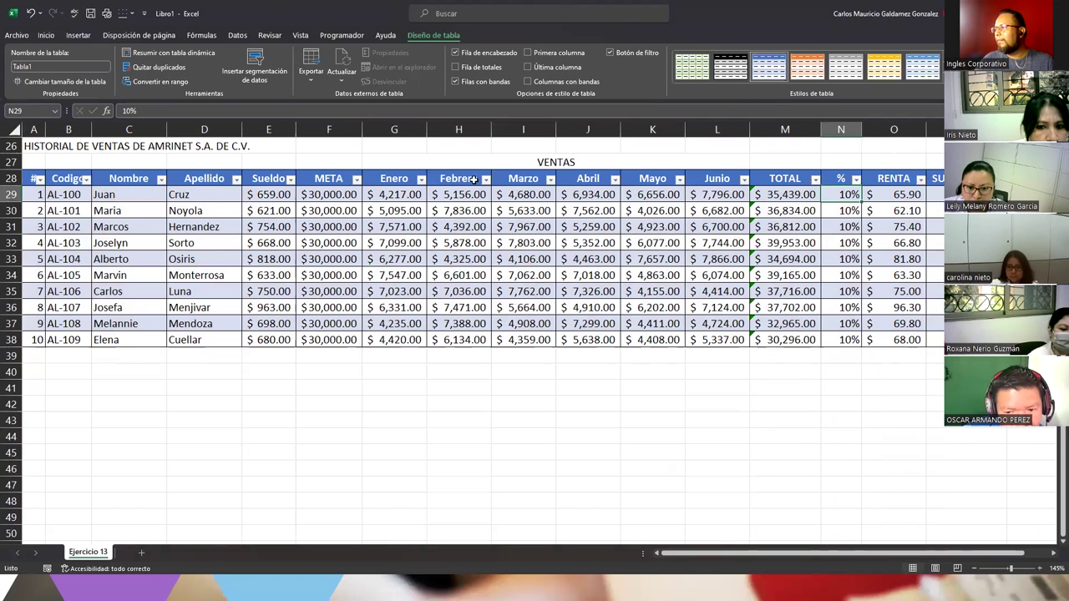
double_click(11, 185)
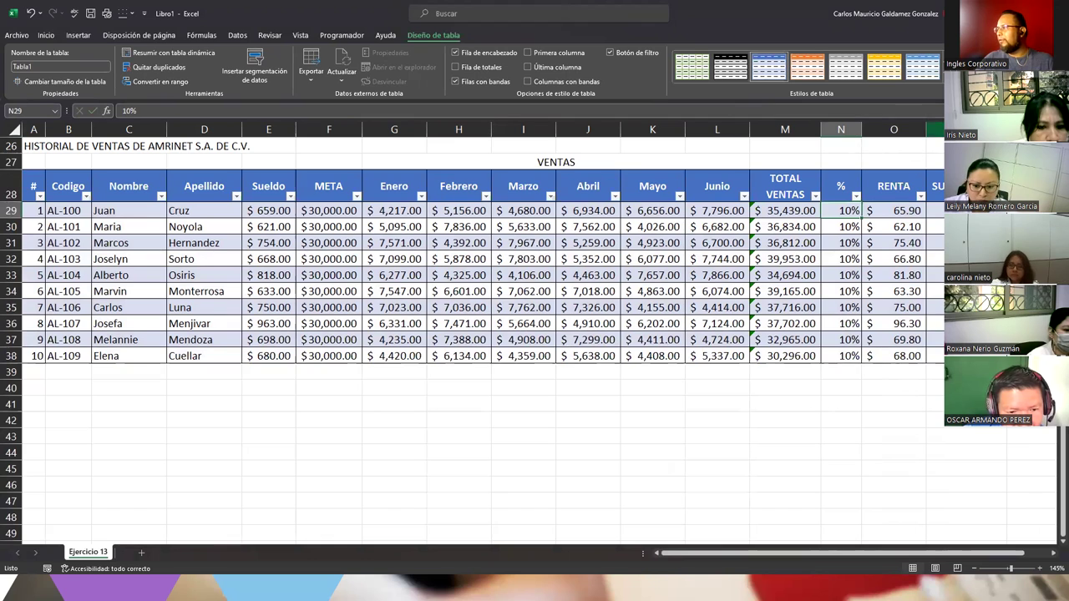
Inspect Juan's Sueldo, RENTA, TOTAL VENTAS and % cells in row 29.
left_click(940, 210)
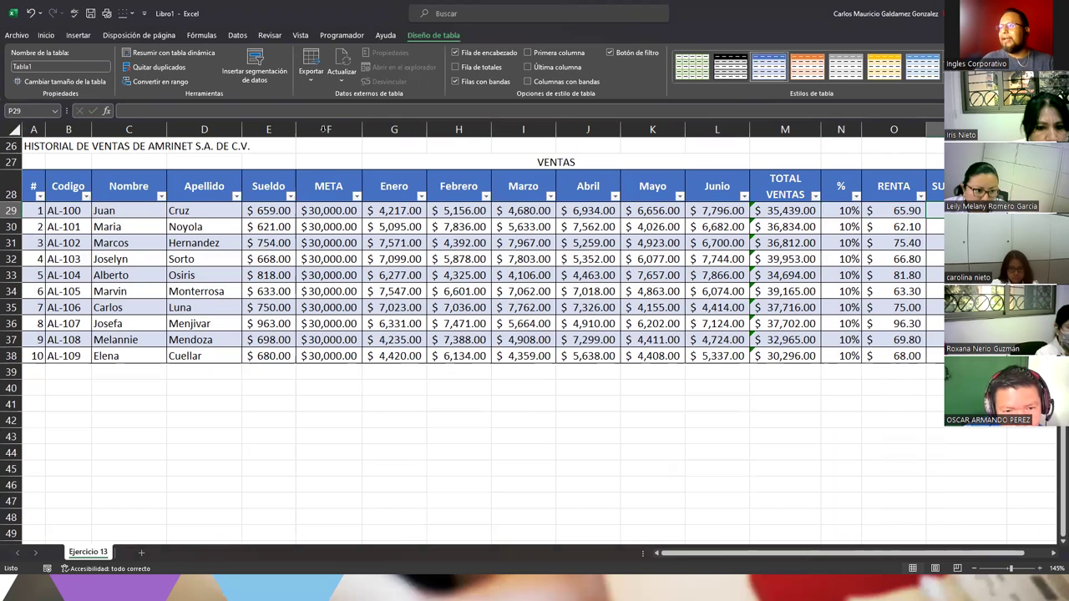
left_click(271, 213)
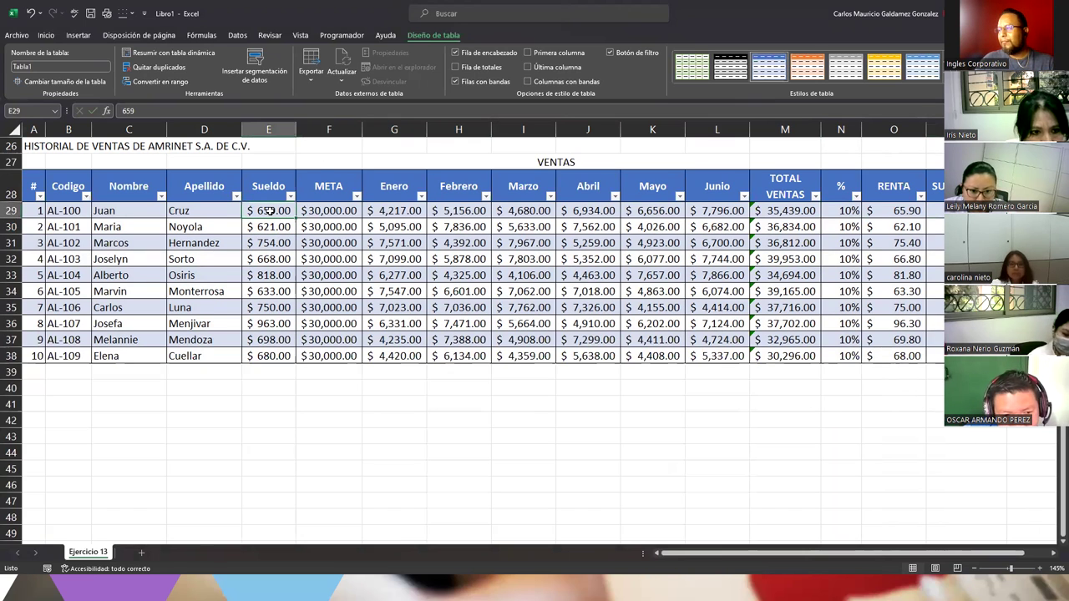
left_click(886, 208)
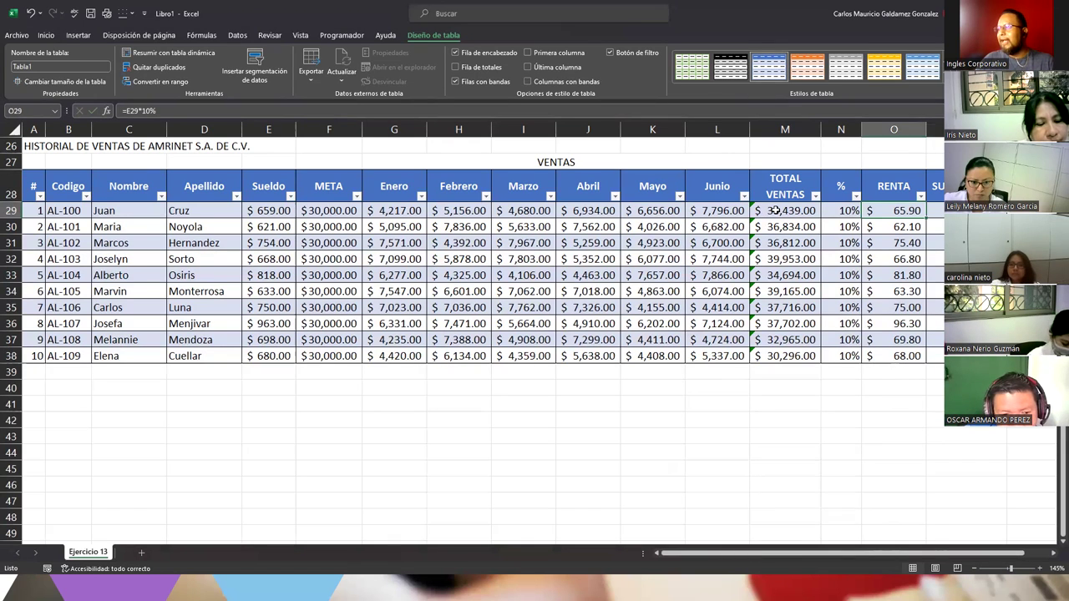
left_click(775, 211)
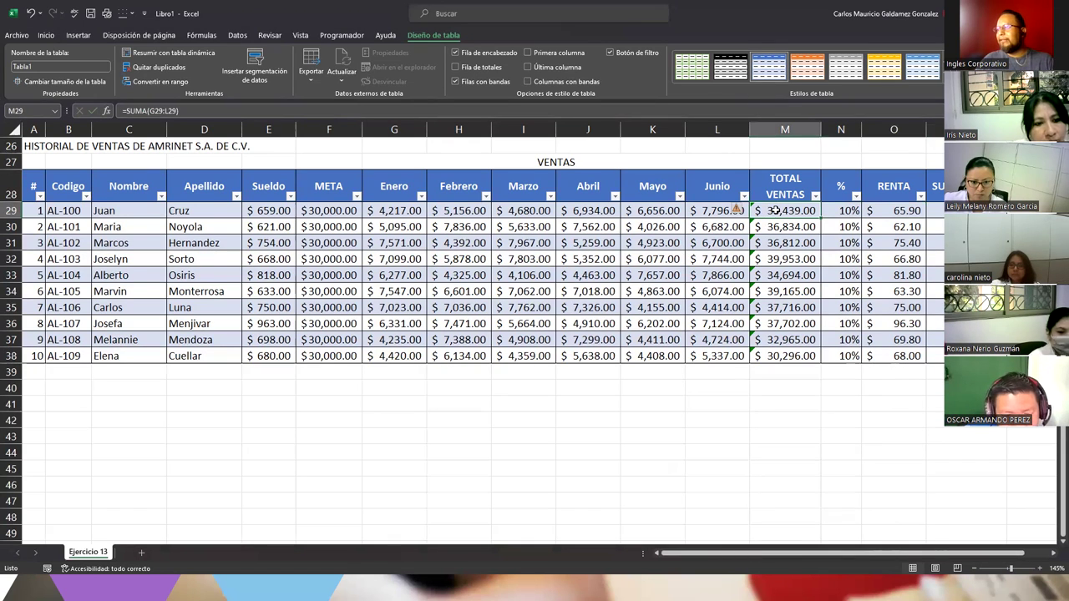
left_click(841, 211)
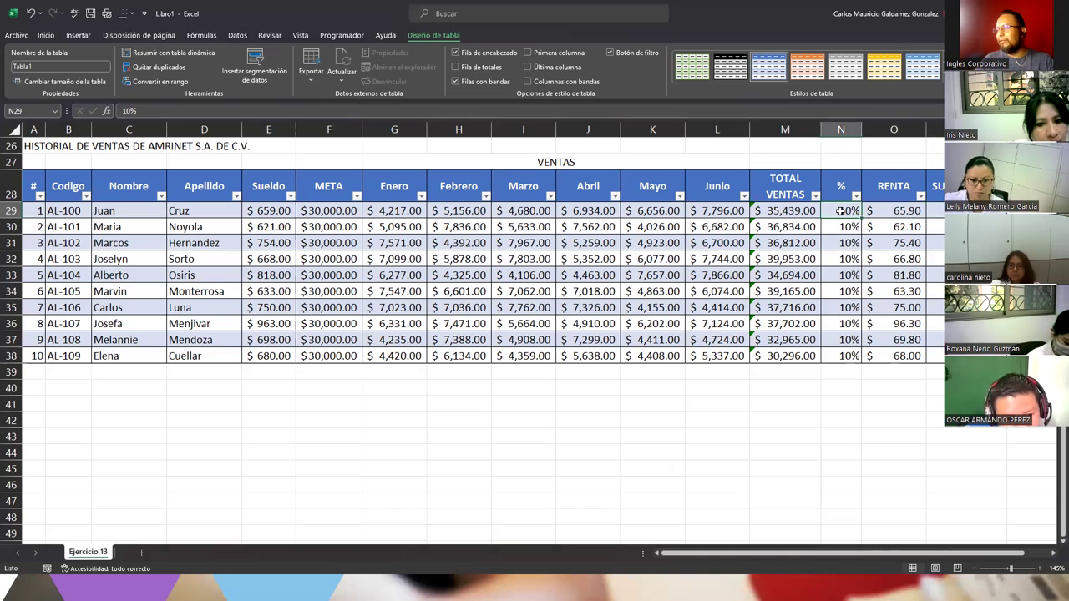
left_click(940, 211)
Enter =E29-O29+(M29*N29) in P29 so the SUELDO NETO column fills down the table.
type("=")
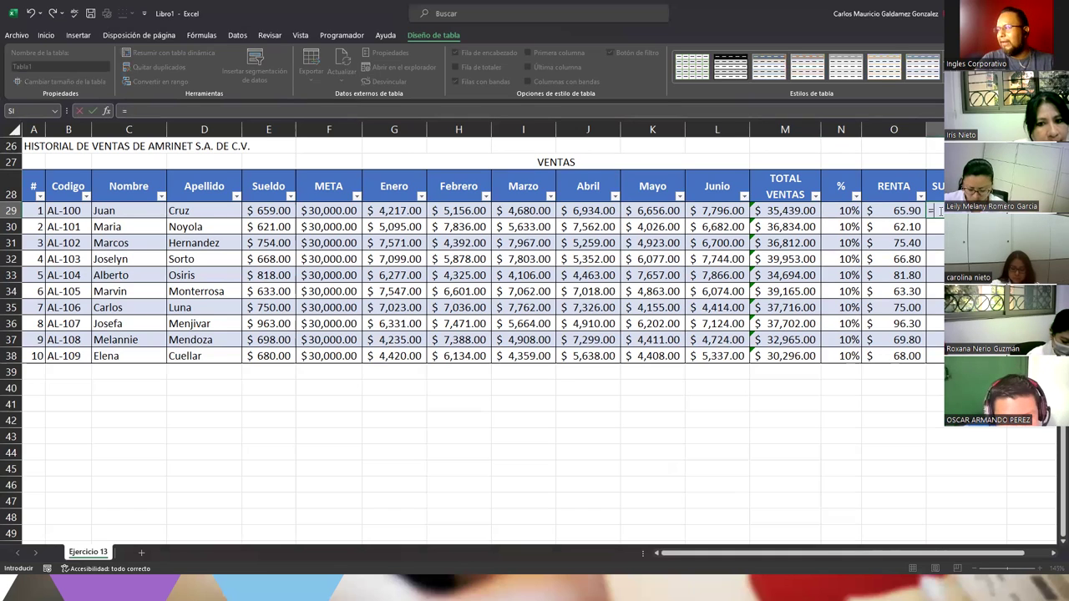
key("Left")
key("Left")
key("Left")
key("Left")
key("Left")
key("Left")
key("Left")
key("Left")
key("Left")
key("Left")
key("Left")
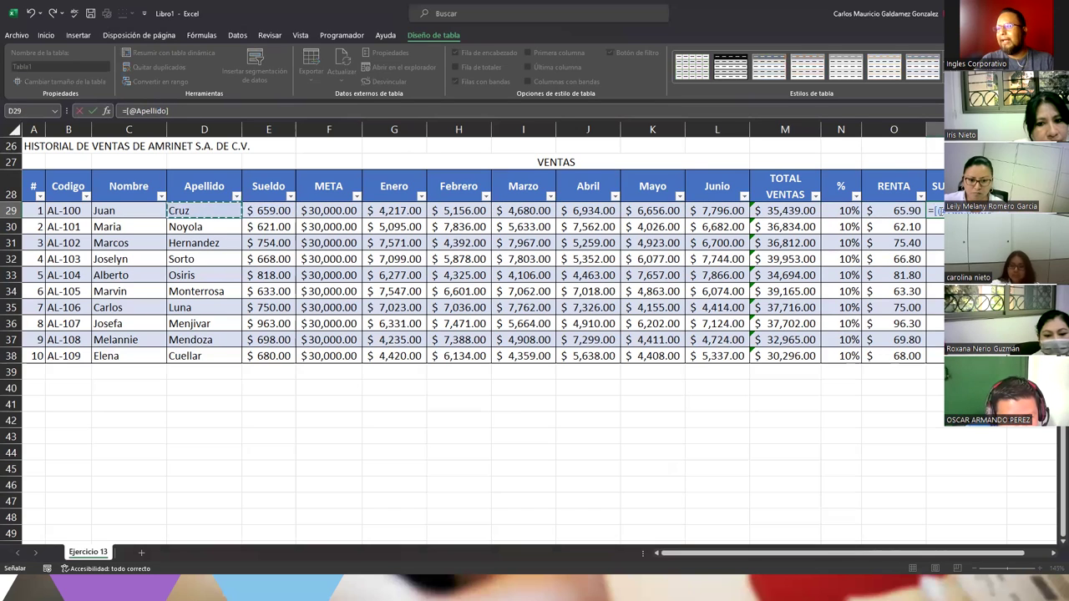
key("BackSpace")
key("BackSpace")
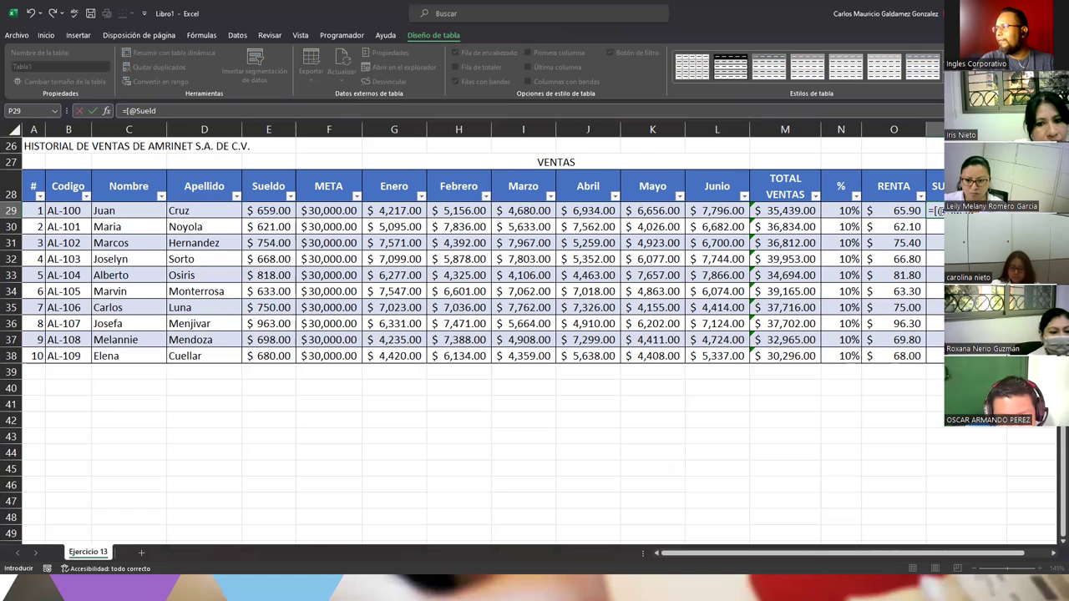
key("BackSpace")
key("BackSpace")
key("BackSpace")
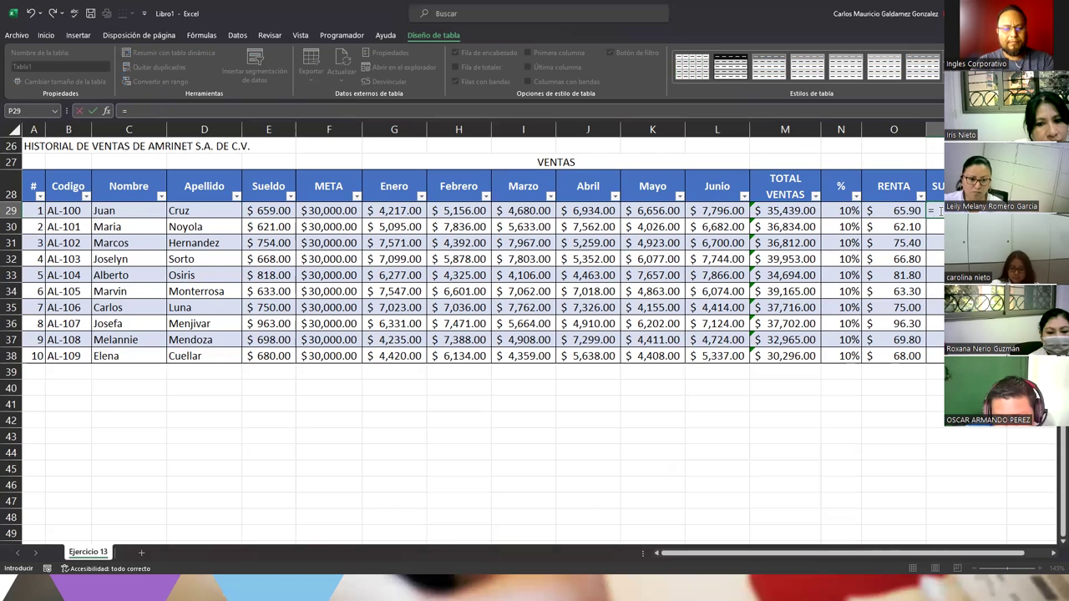
type("E29")
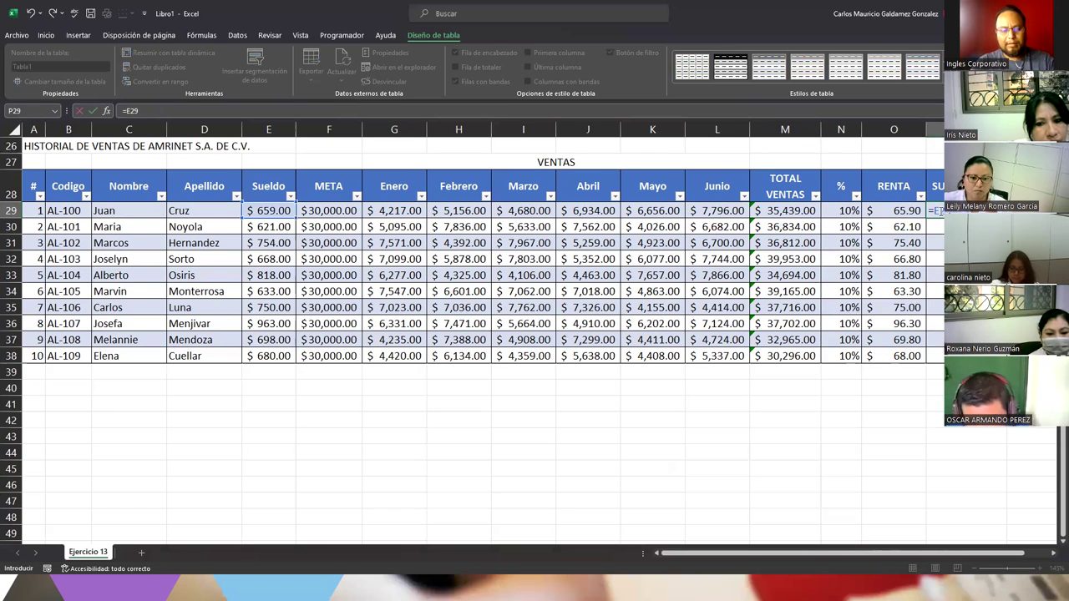
type("-")
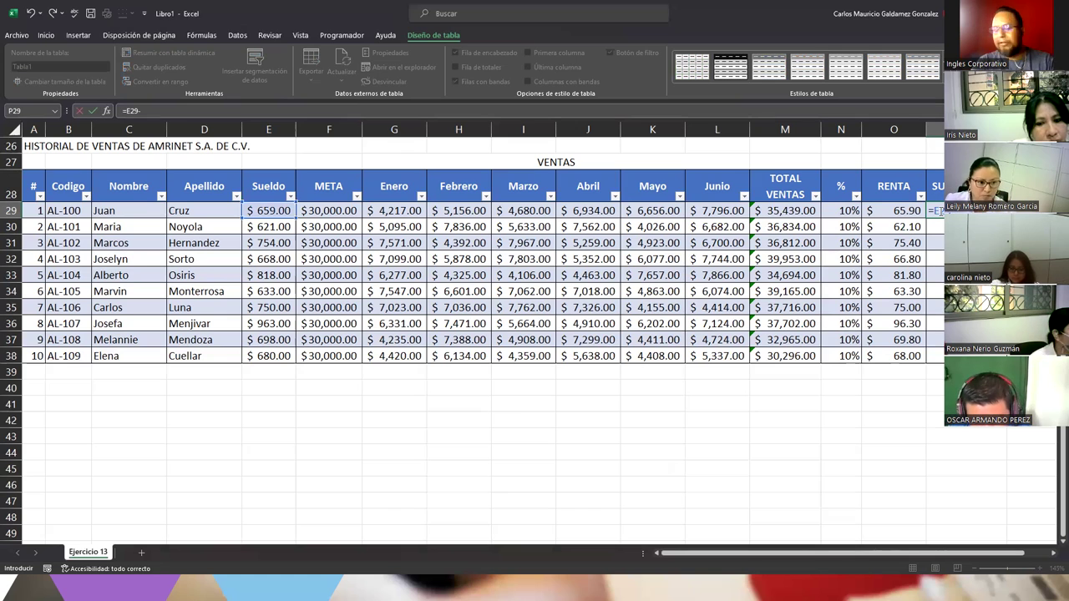
type("O29")
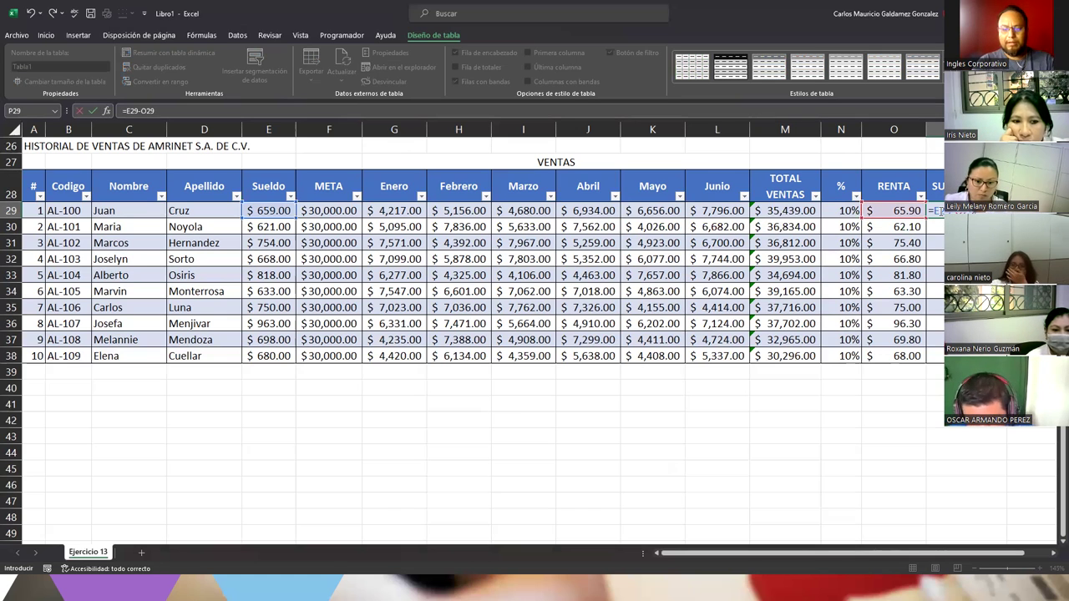
type("+")
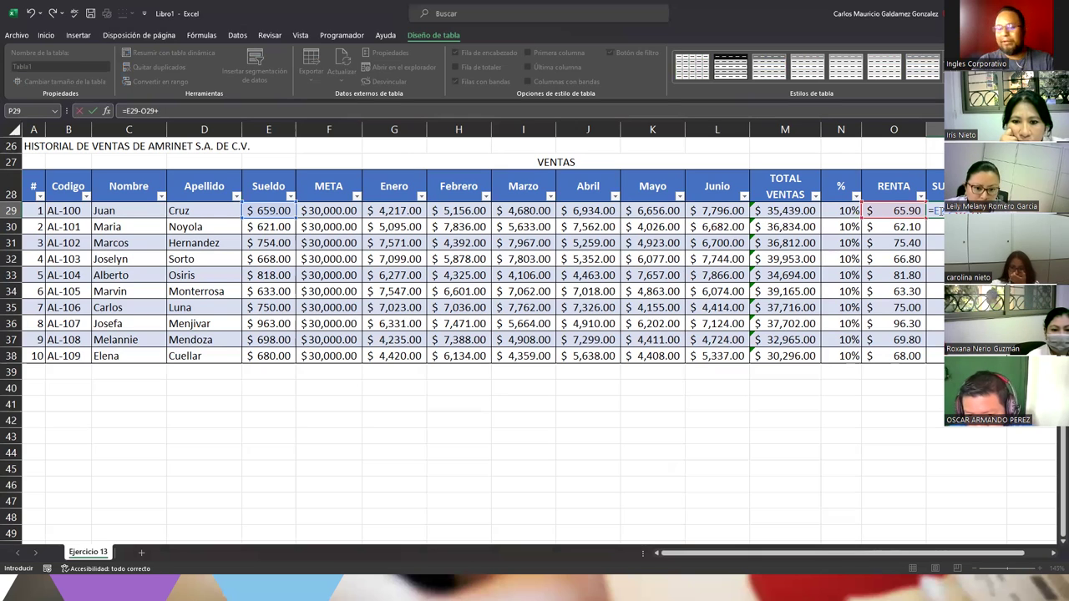
type("(")
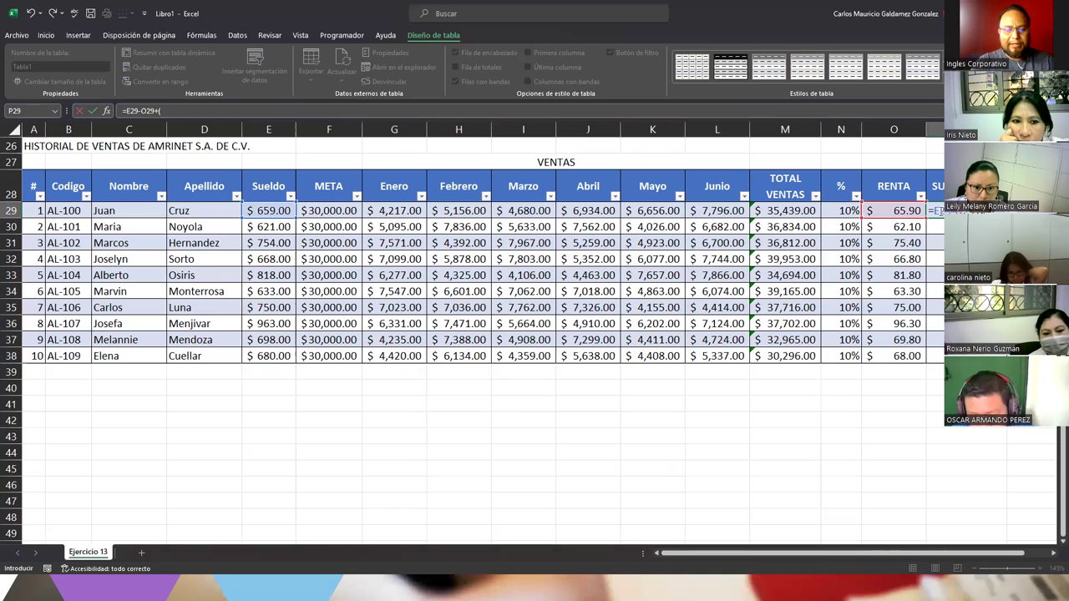
type("M26")
key("BackSpace")
type("9*")
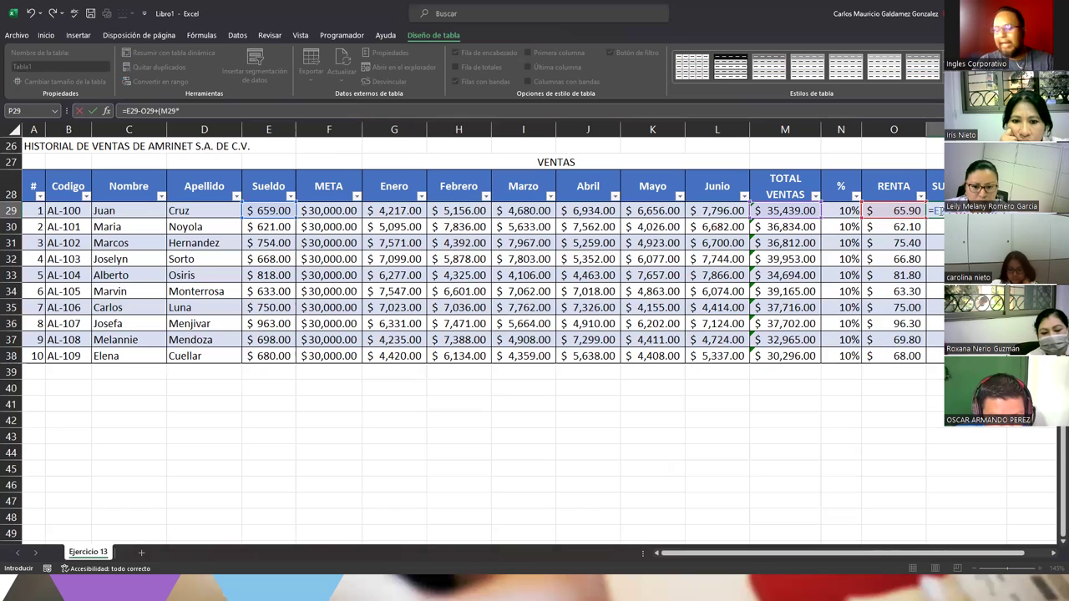
type("n")
key("BackSpace")
type("N29)")
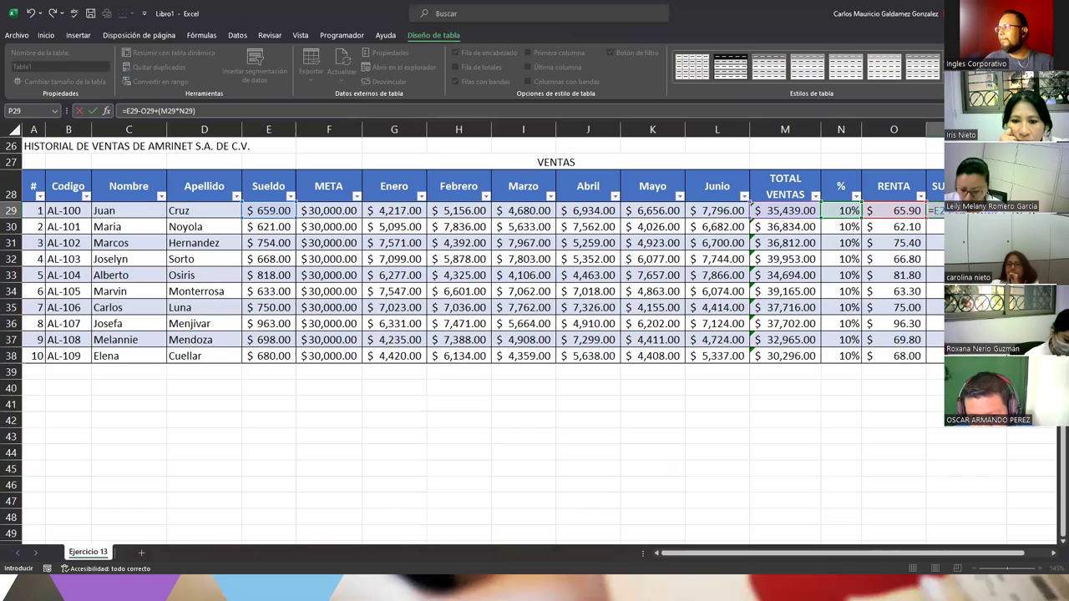
key("F2")
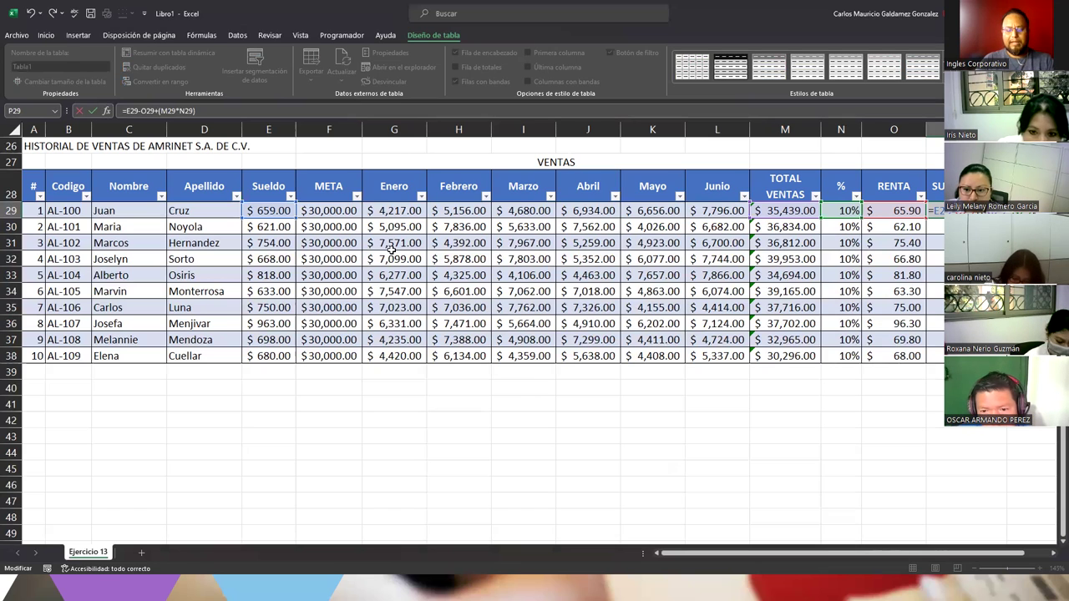
key("Return")
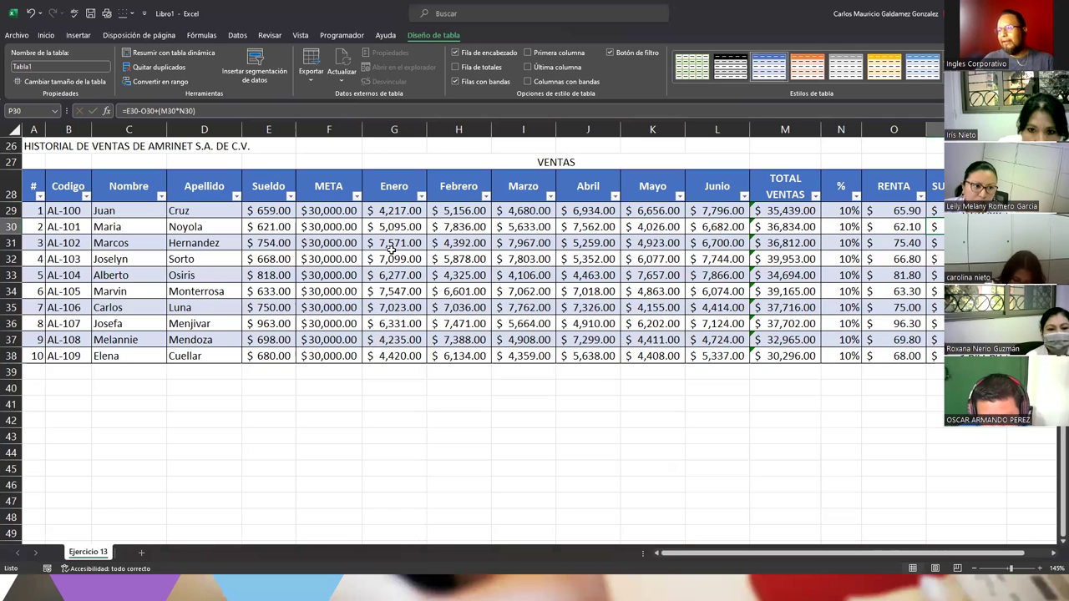
Review the Sueldo and P29:P38 results and capture a screenshot of the spreadsheet.
left_click_drag(284, 212, 267, 355)
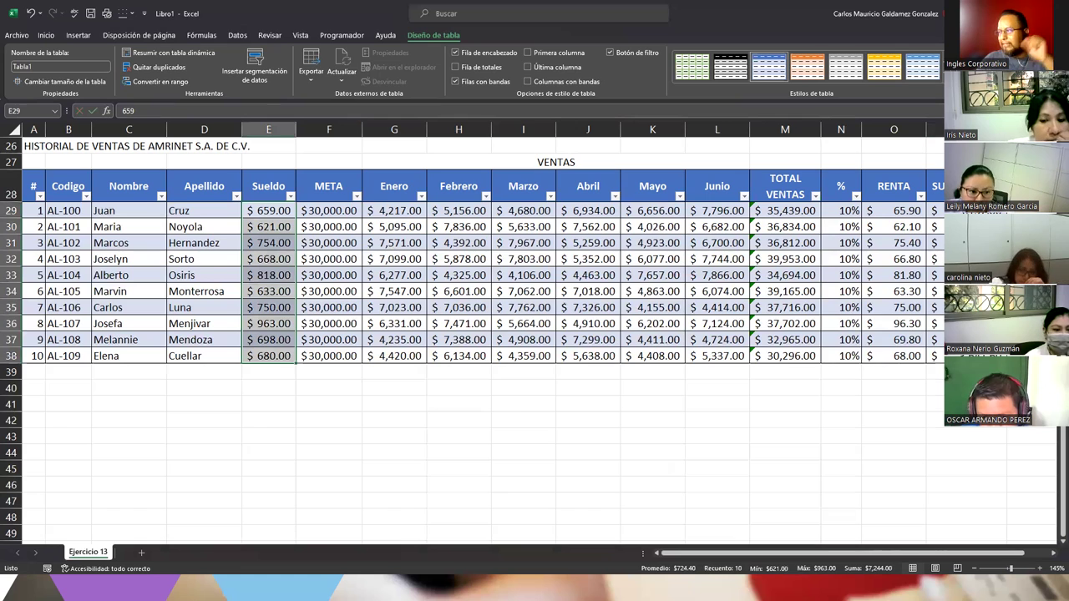
left_click_drag(935, 210, 935, 356)
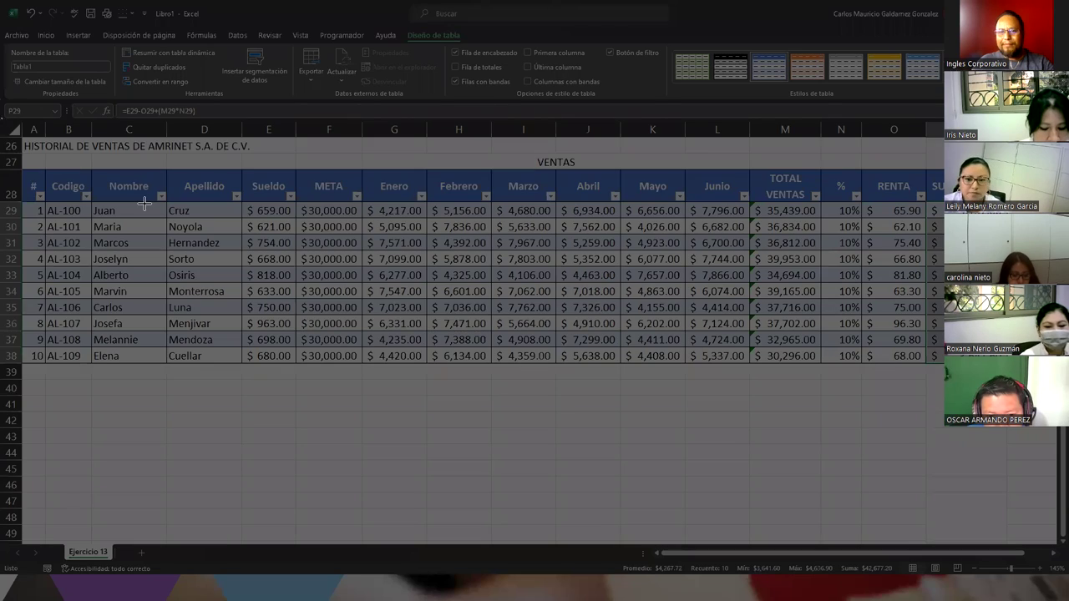
left_click_drag(8, 117, 1039, 440)
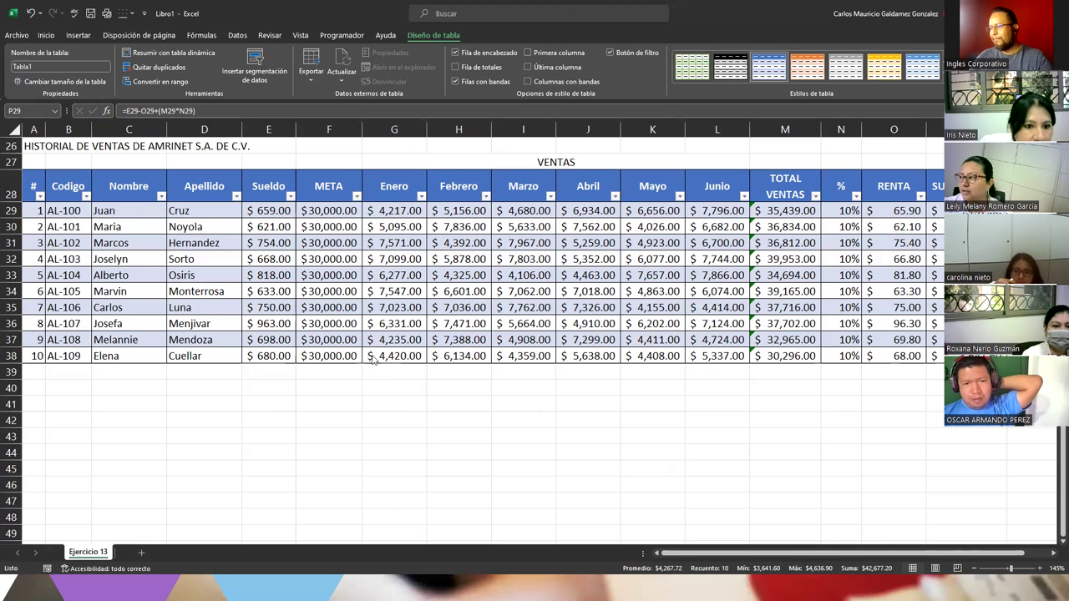
Check the META values in F37 and F34, then select empty cell G42 below the table.
left_click(341, 336)
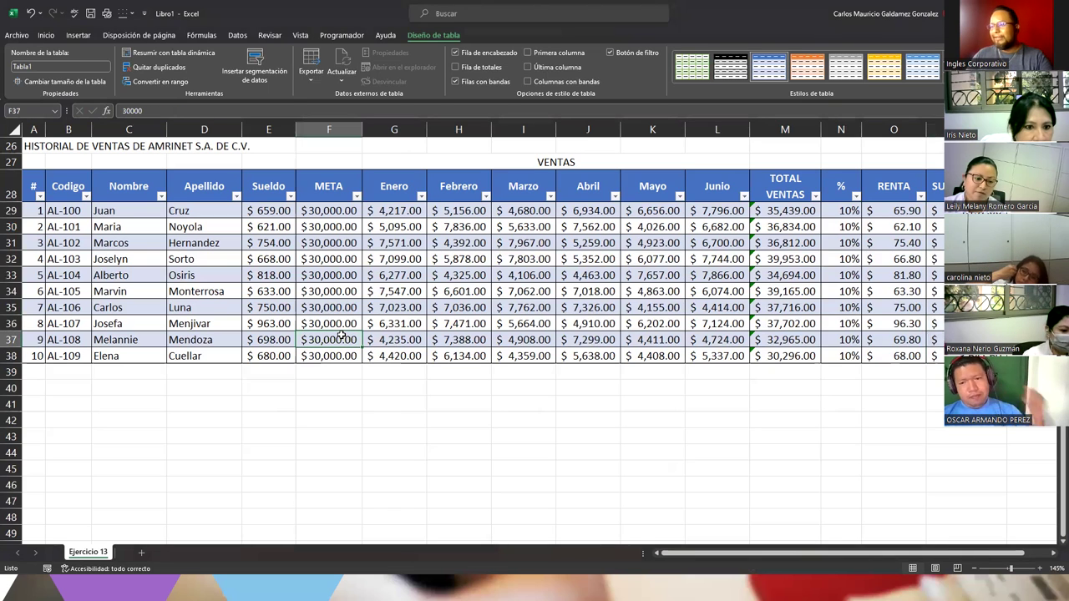
left_click(330, 291)
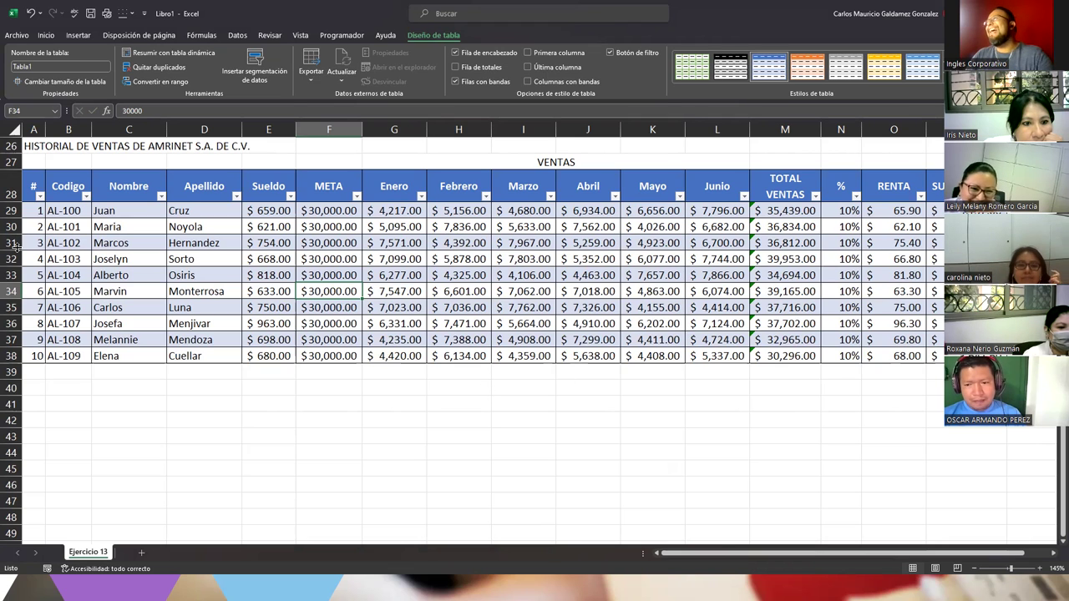
left_click(360, 394)
left_click(343, 422)
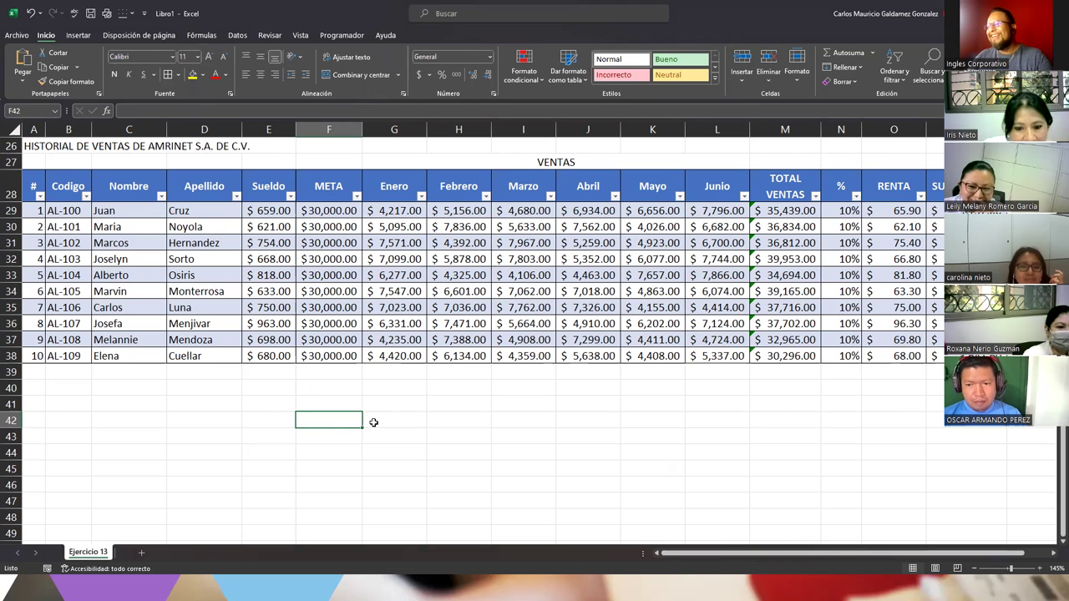
left_click(378, 427)
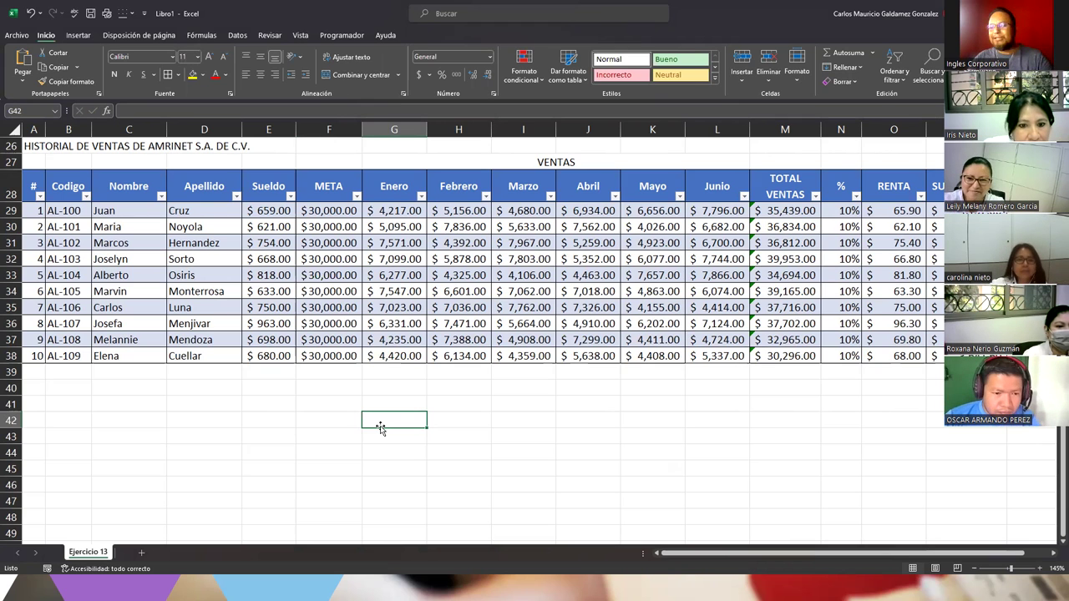
Enter =ALEATORIO.ENTRE(100;999) in G42 using the function suggestion list.
type("=")
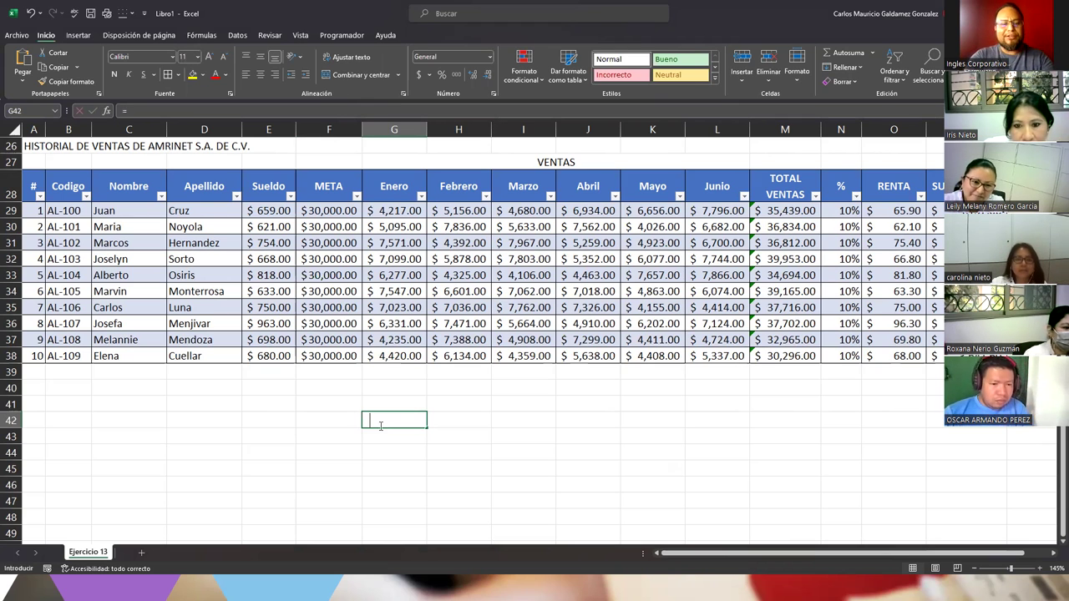
type("a")
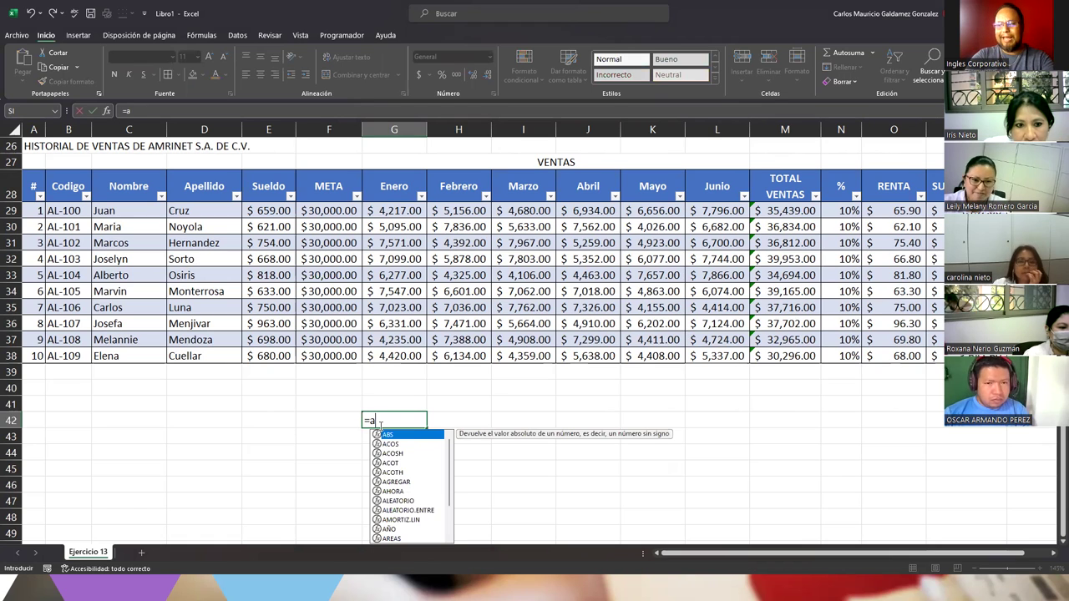
type("lea")
key("Down")
key("Tab")
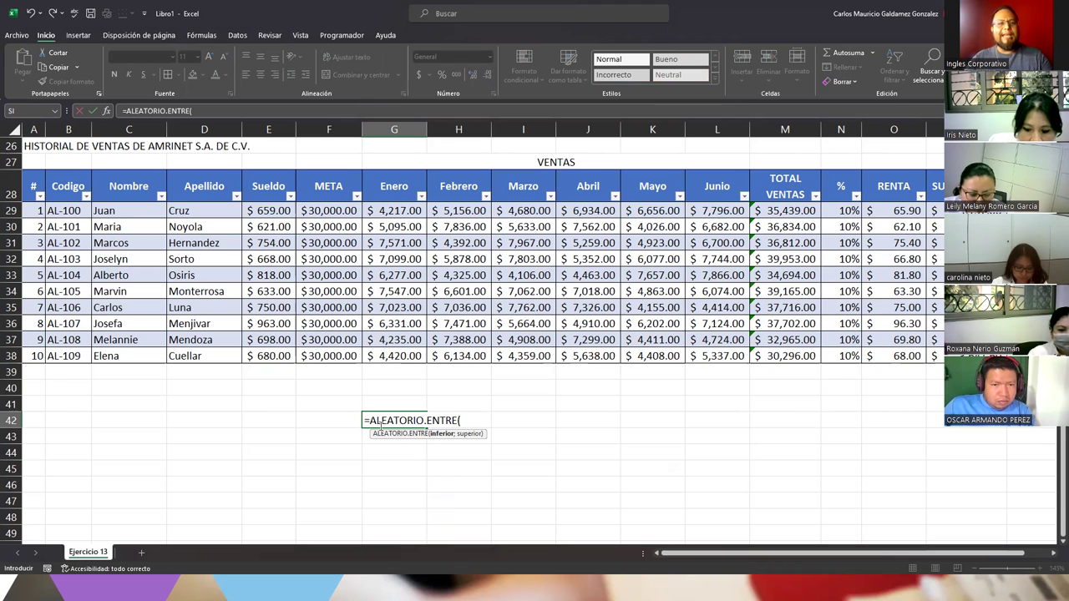
type("00;999")
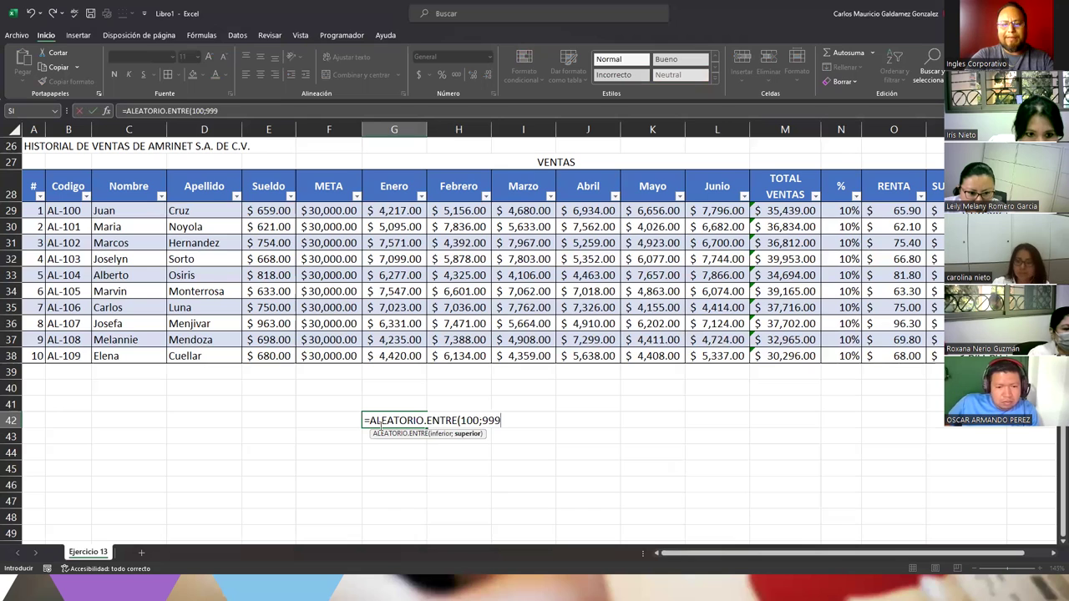
type(")")
key("Return")
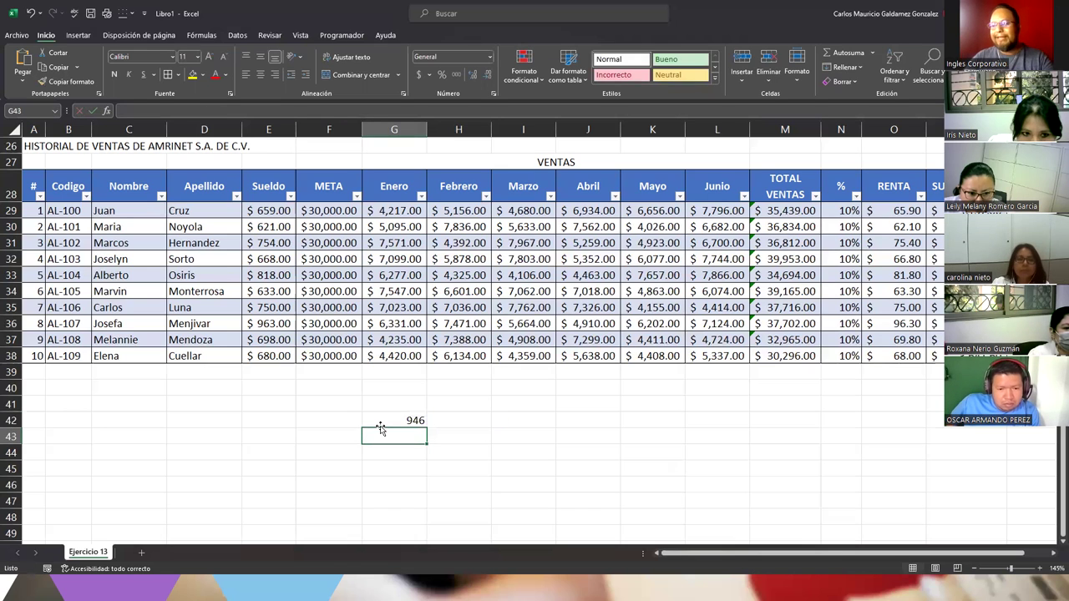
Re-commit G42 to recalculate its random value, now 711, and review the G29:L38 sales.
key("Up")
key("Down")
key("Up")
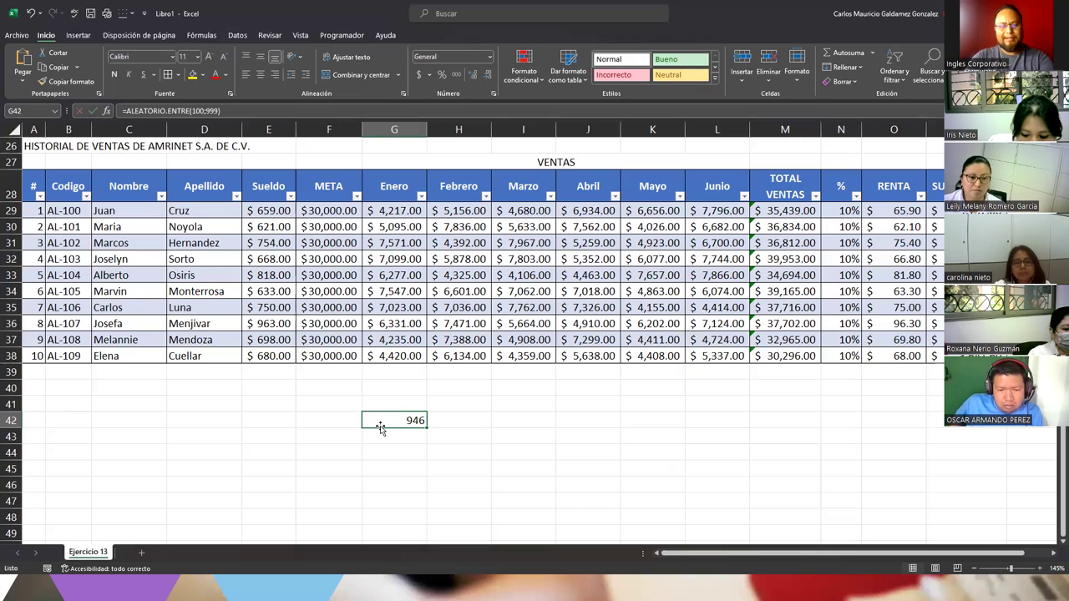
key("F2")
key("Return")
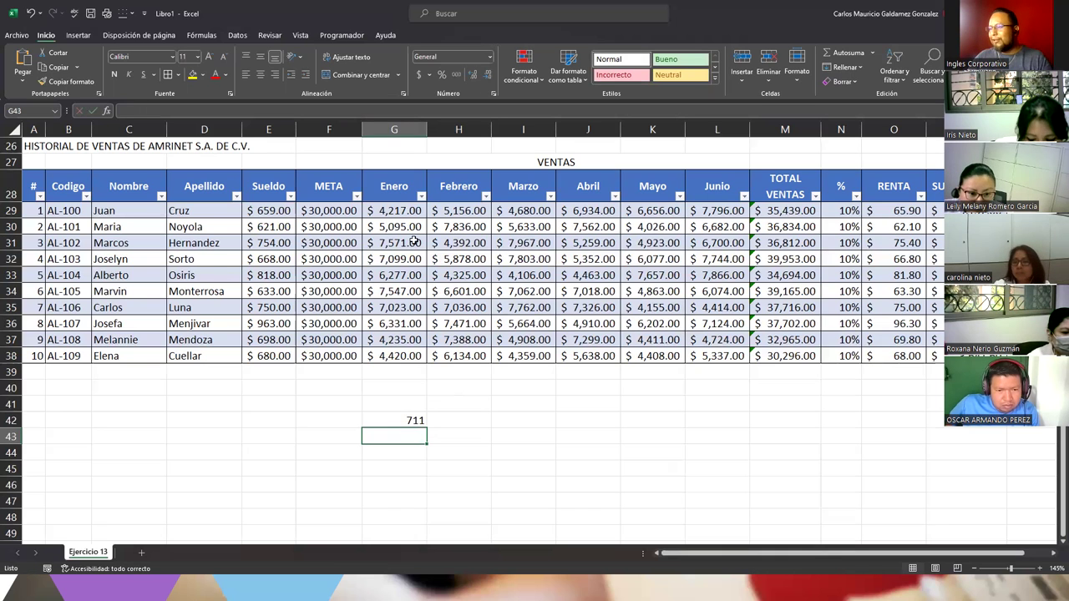
left_click_drag(396, 213, 707, 356)
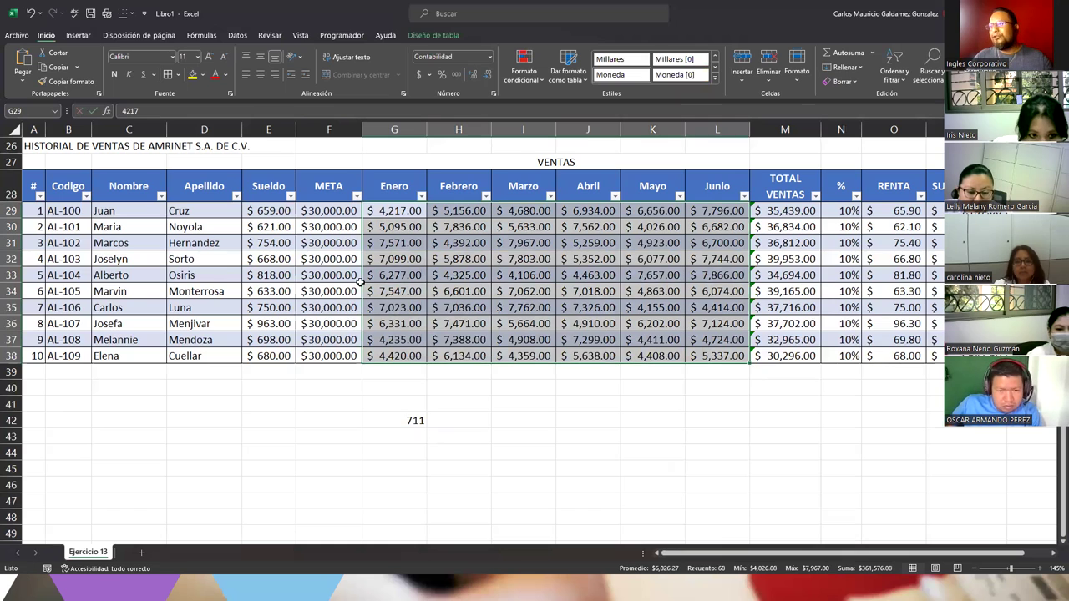
left_click(403, 411)
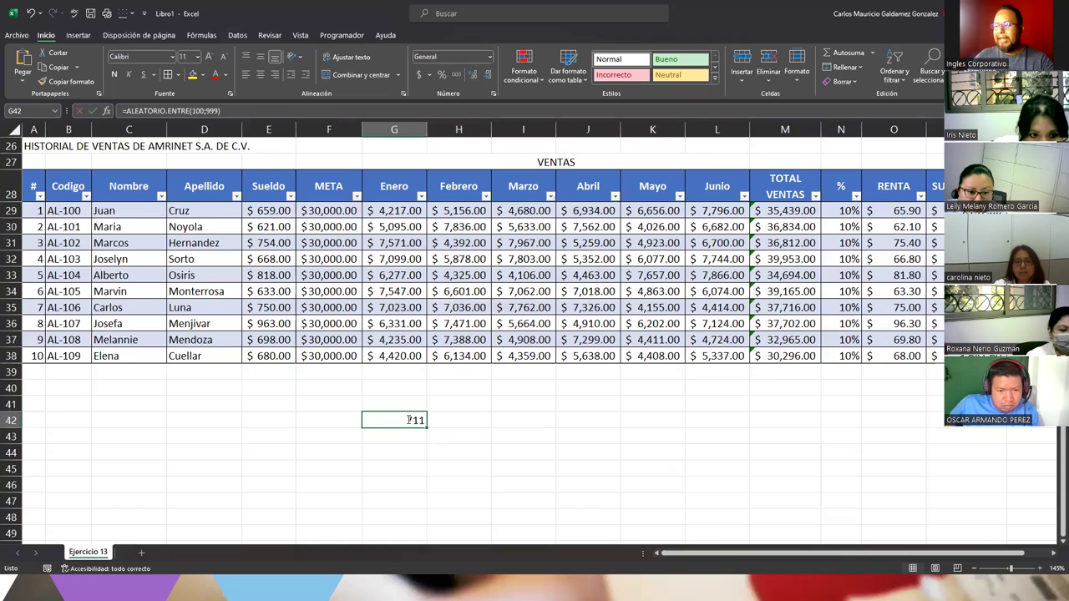
Change G42 to =ALEATORIO.ENTRE(4000;8000) and fill it across G42:K46.
double_click(407, 420)
left_click(477, 420)
type("40")
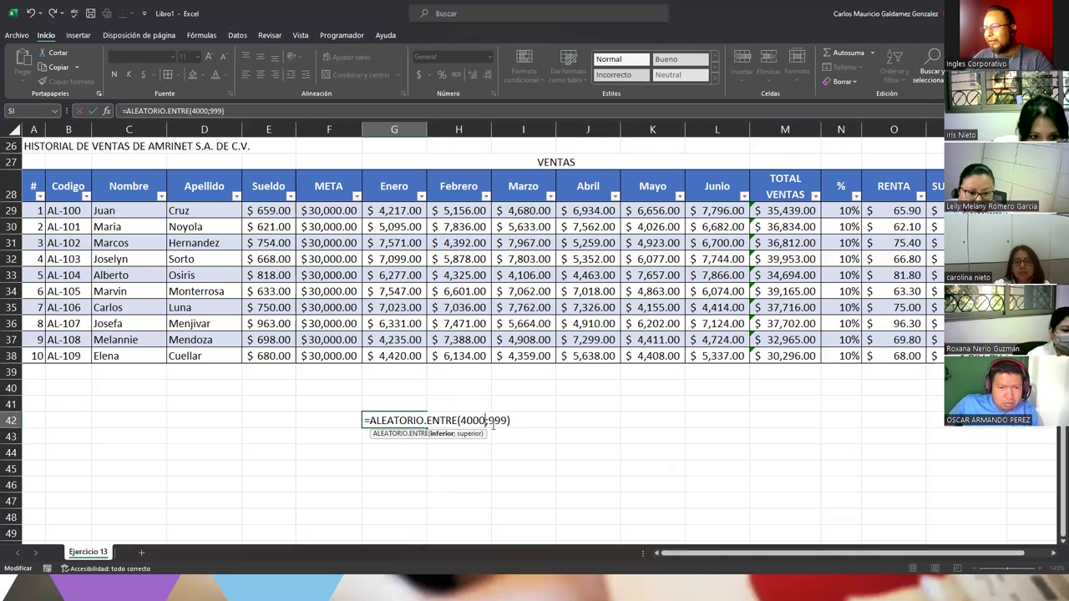
left_click_drag(489, 421, 508, 421)
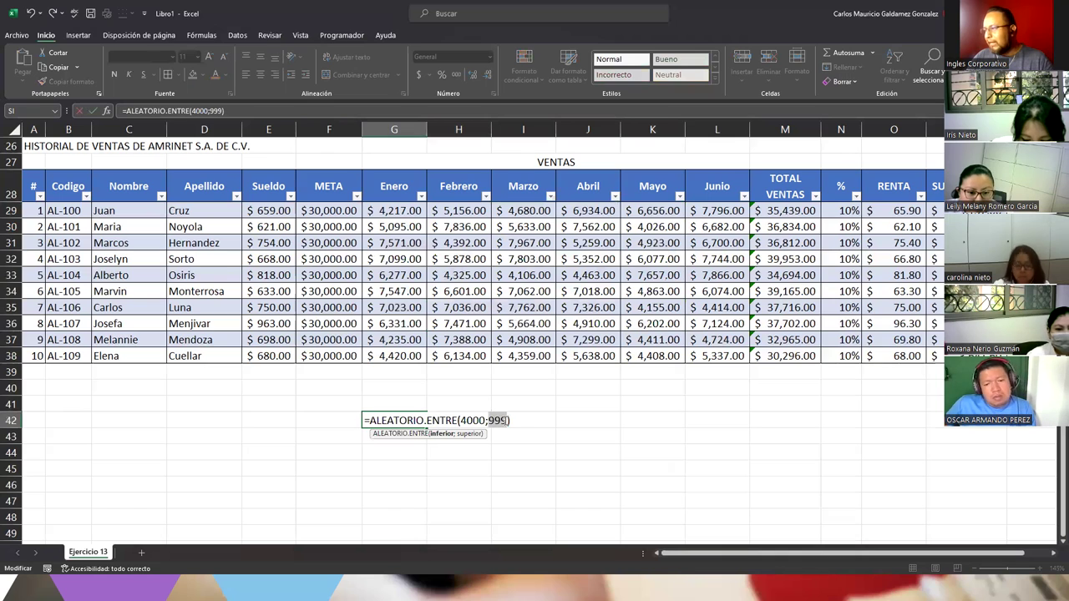
type("8000")
key("Return")
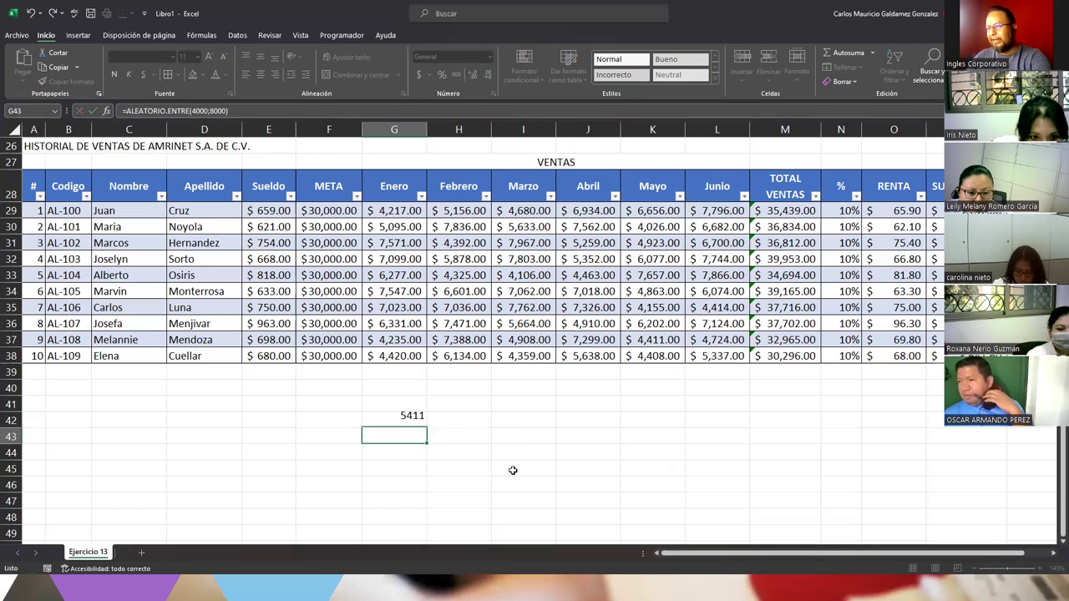
left_click(372, 420)
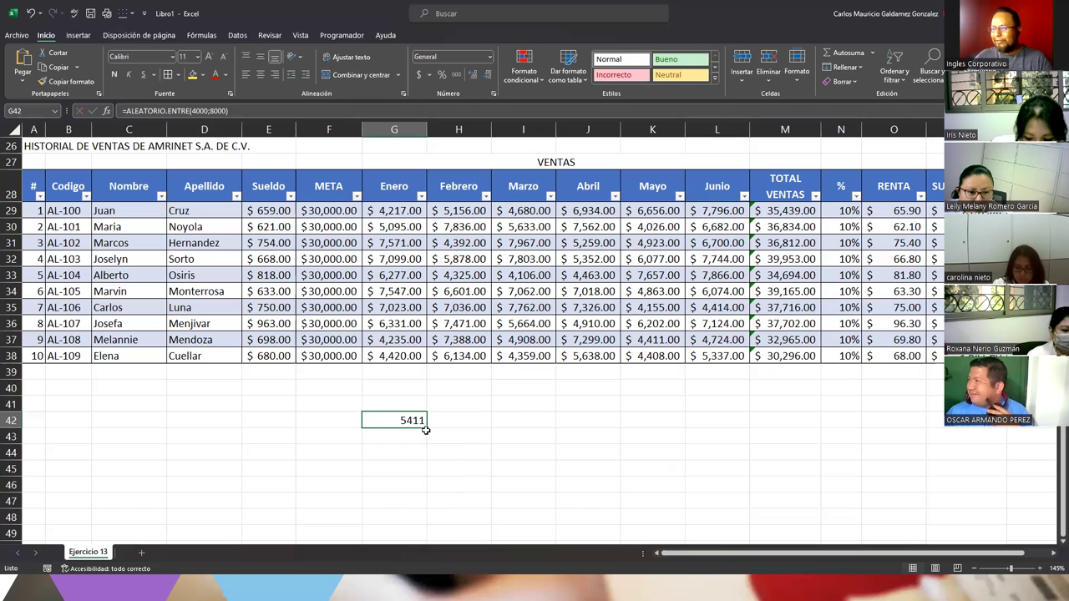
mouse_move(427, 427)
left_mouse_down()
mouse_move(431, 494)
mouse_move(706, 493)
left_mouse_up()
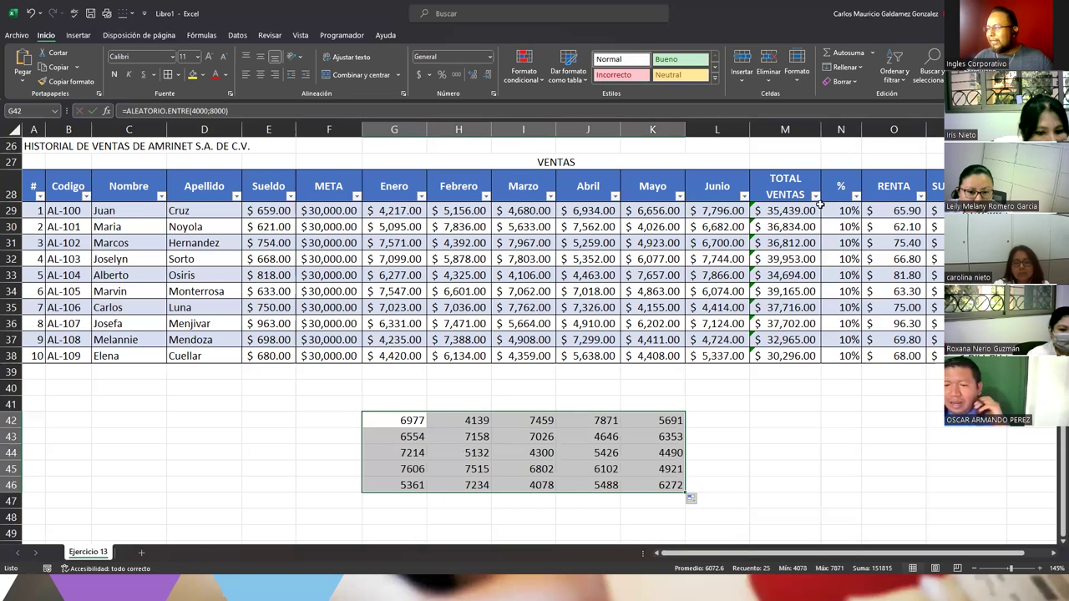
Type "thh{" in L42 and "uyiuyu" in L43 to recalculate, then select G42:K46.
left_click(776, 214)
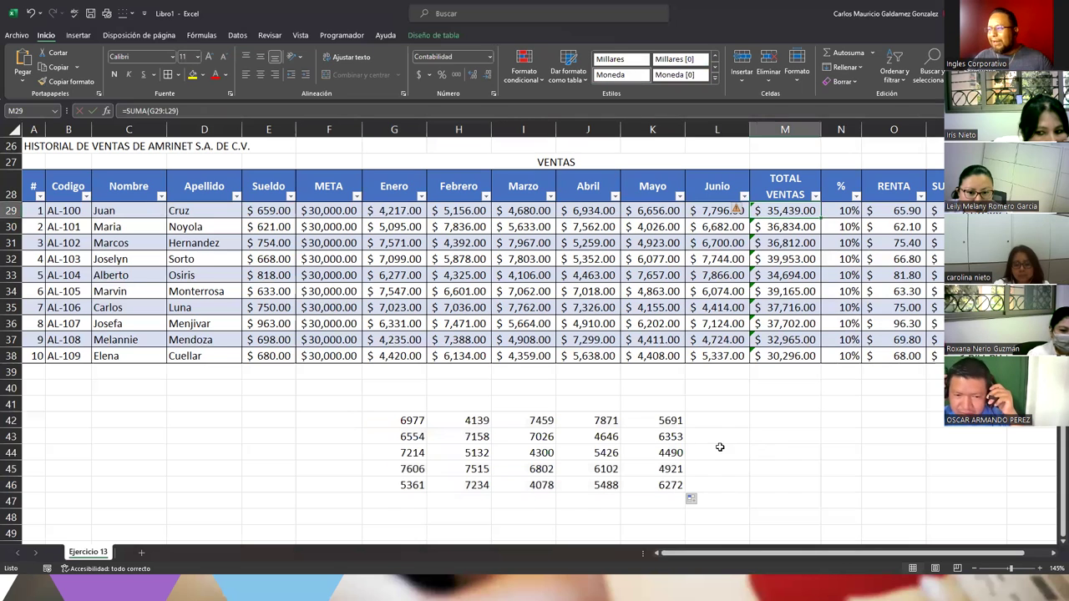
left_click(717, 420)
type("thh{")
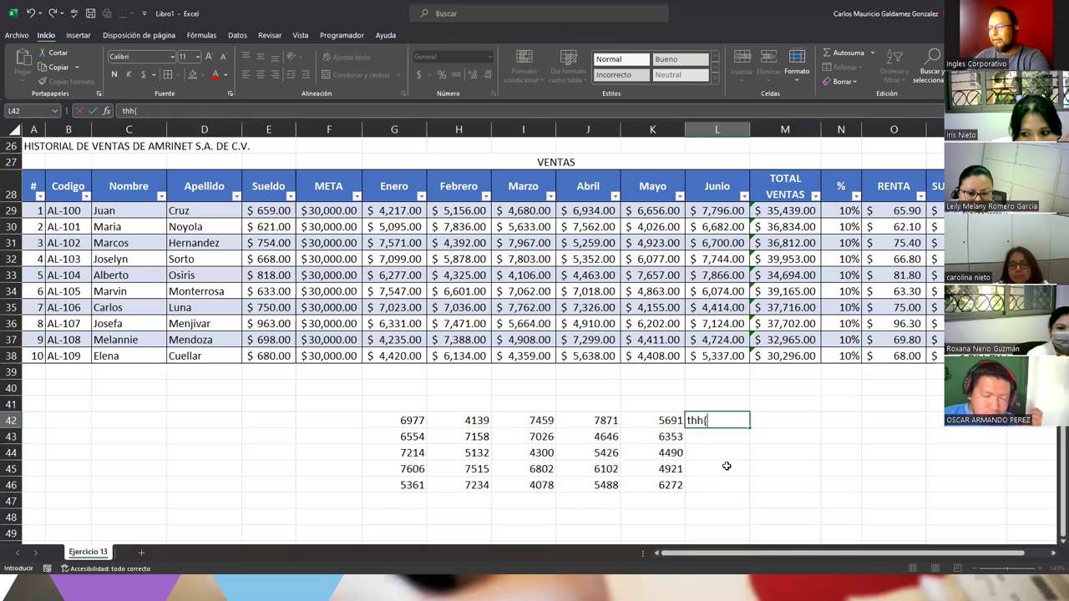
key("Return")
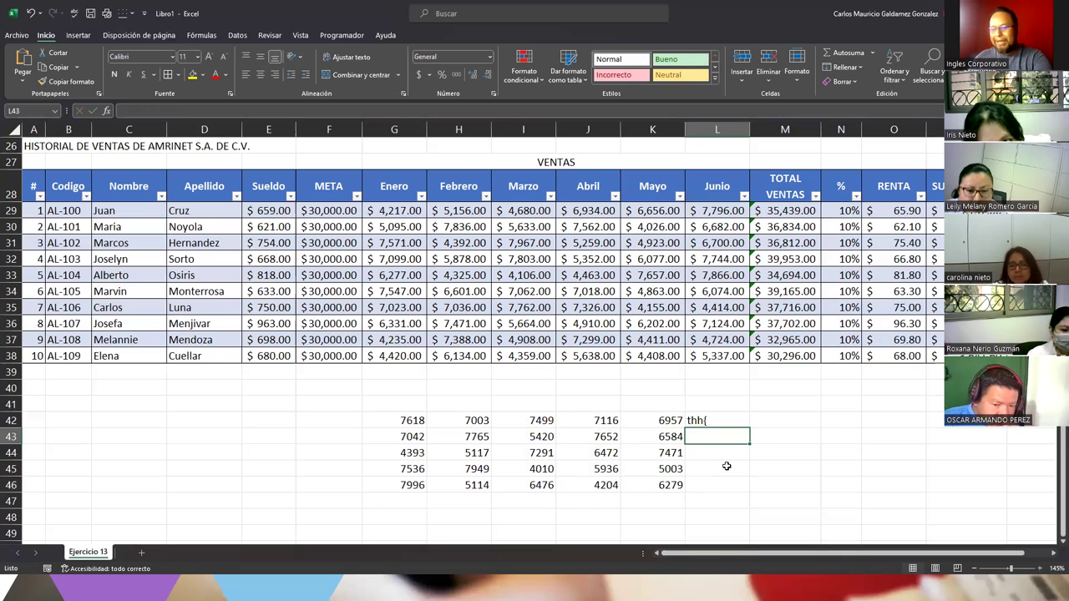
type("uyiuyu")
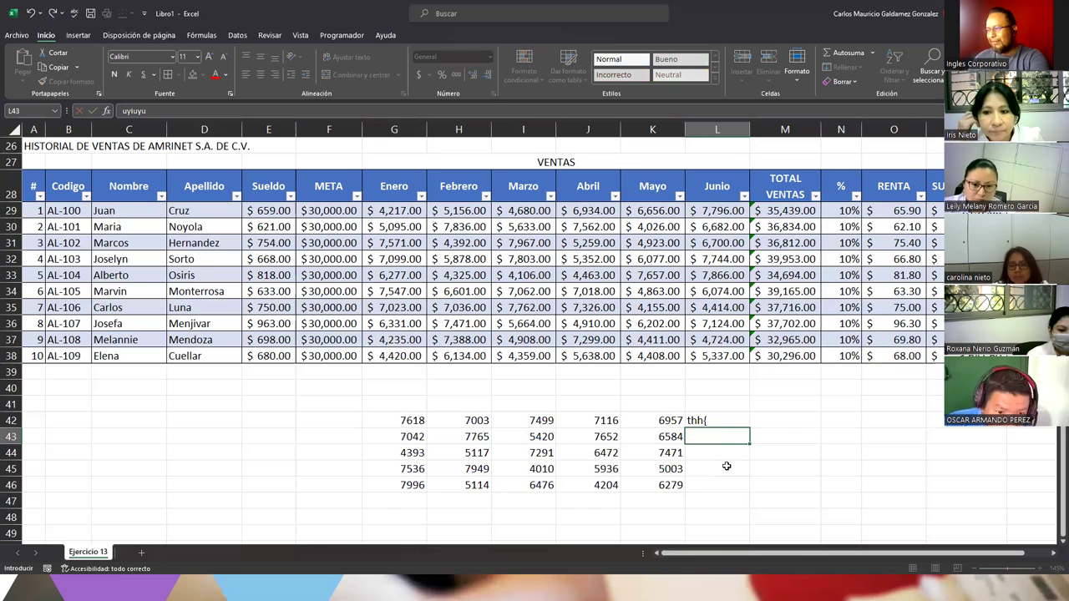
key("Return")
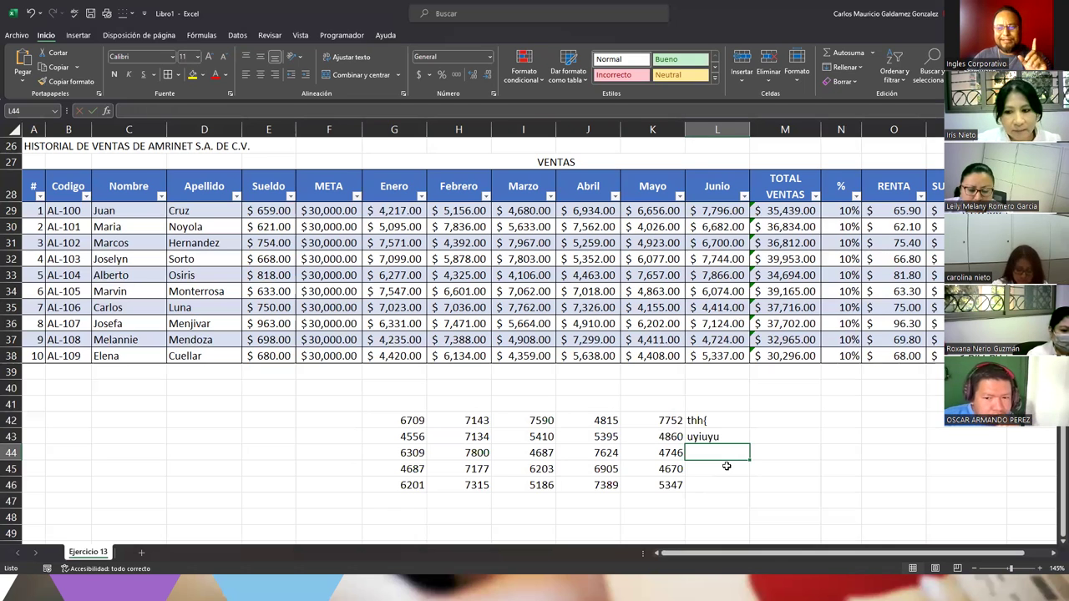
left_click_drag(411, 421, 654, 495)
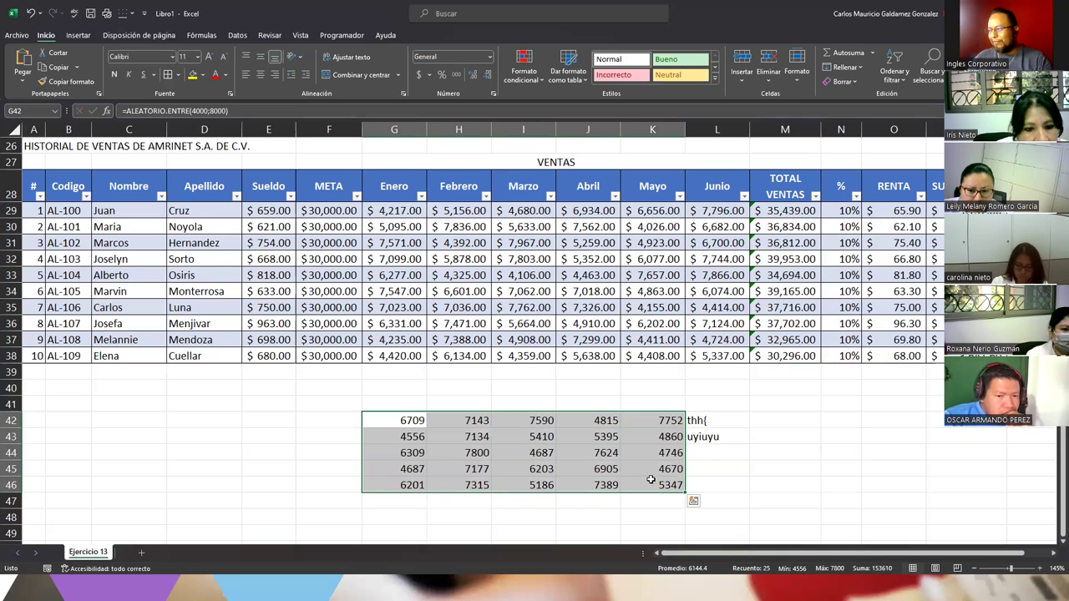
Copy the random numbers in G42:K46, paste them back at G42 as values, and check G42.
right_click(652, 483)
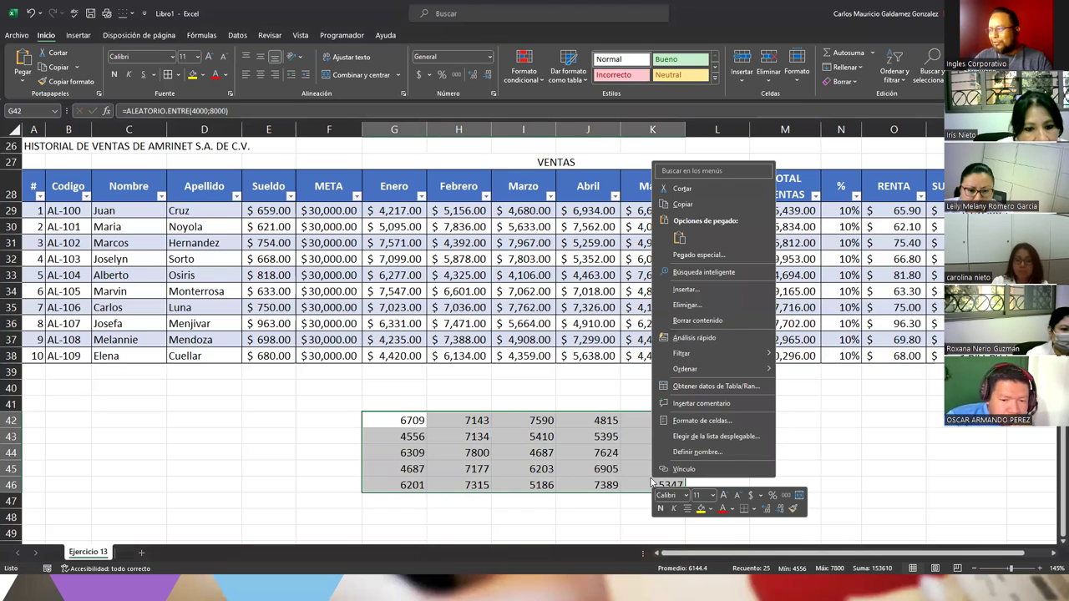
left_click(684, 201)
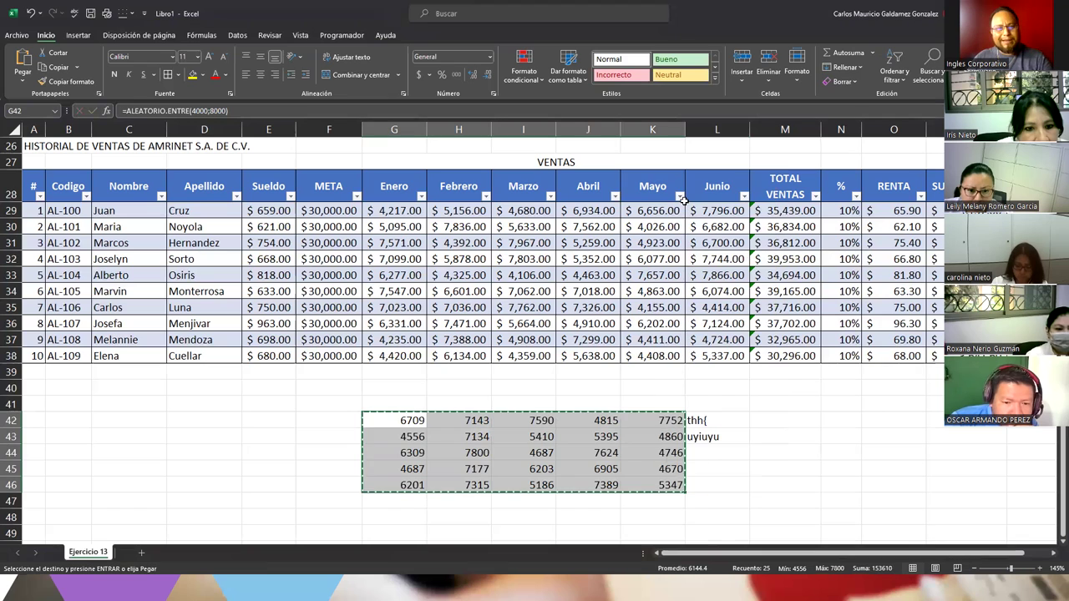
left_click(381, 419)
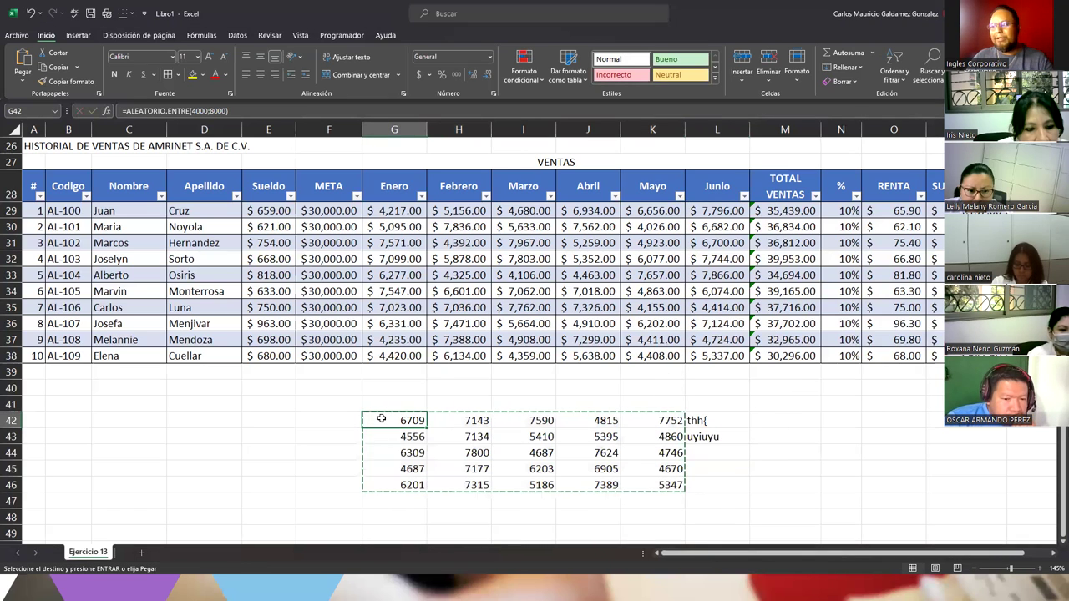
right_click(381, 418)
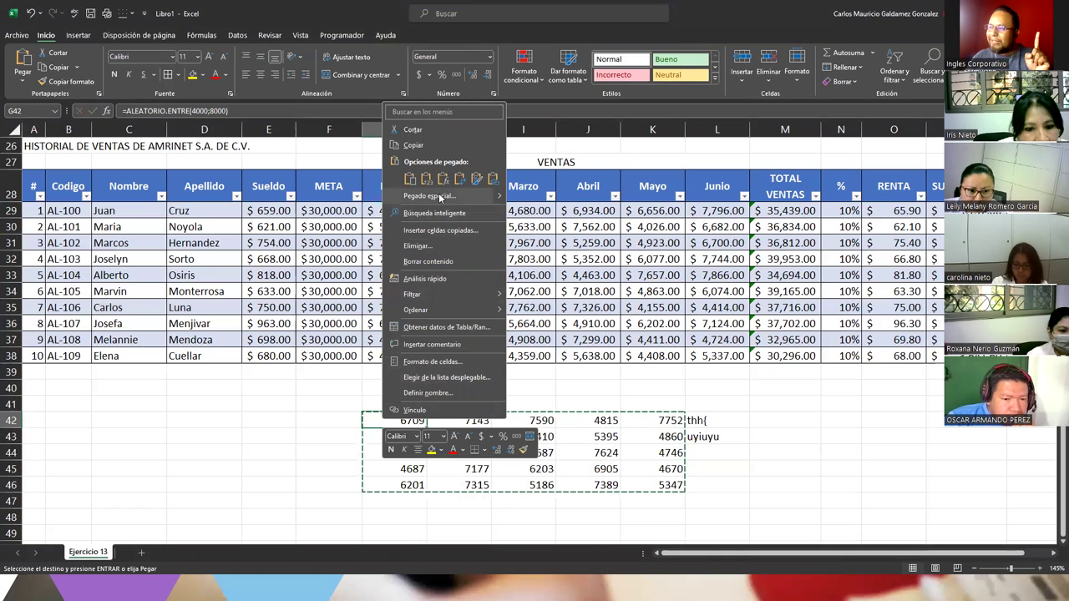
mouse_move(501, 195)
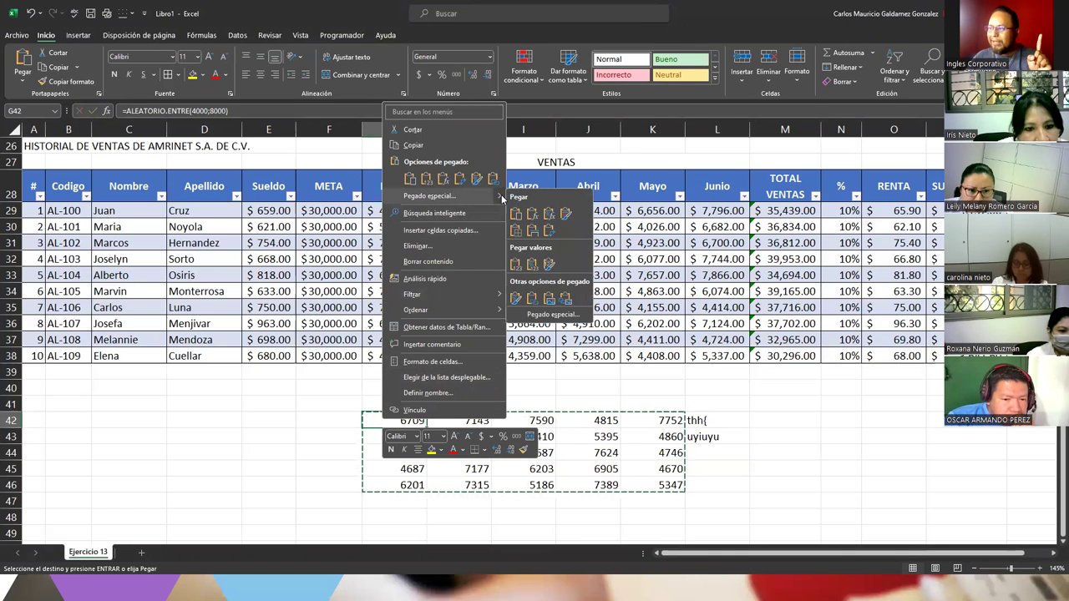
left_click(516, 266)
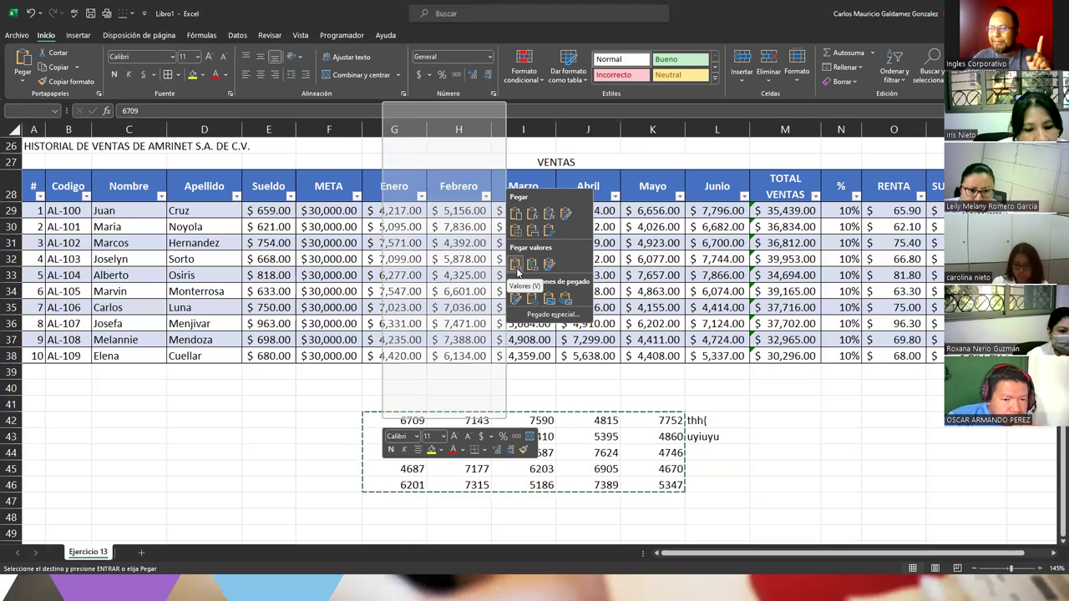
key("Escape")
double_click(393, 420)
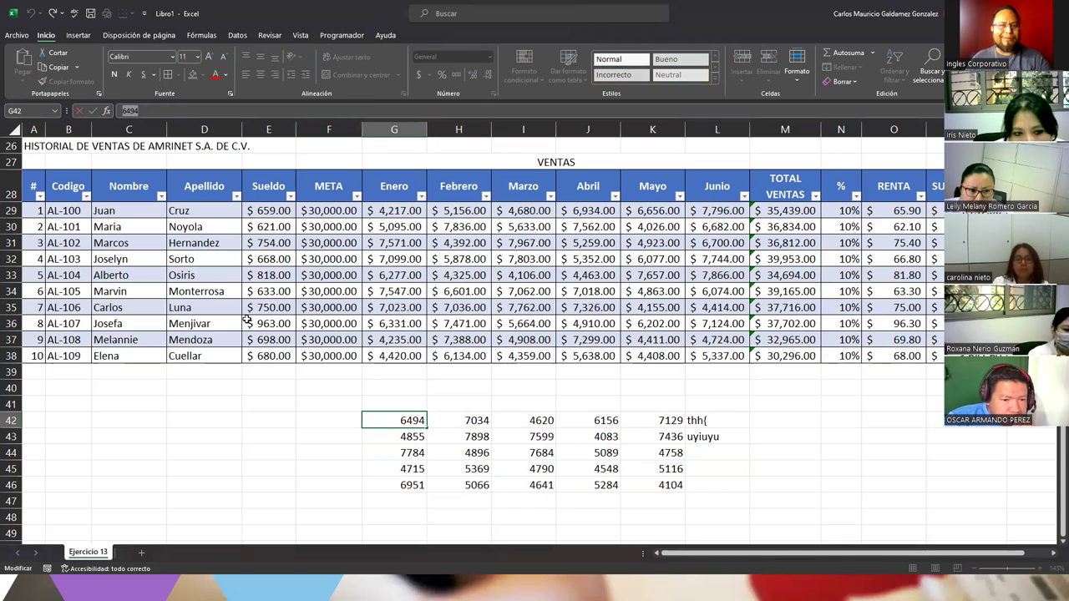
Type test text 'ffdgf' and 'fdgfdgf' into L44 and L45, then delete L42:L45.
key("Return")
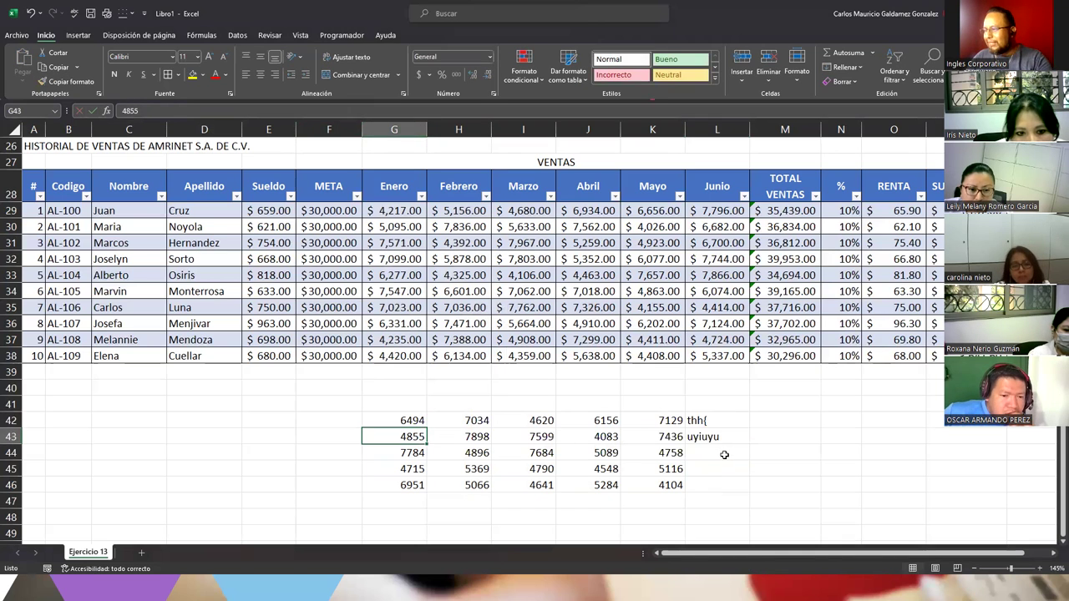
left_click(710, 453)
type("ffdg")
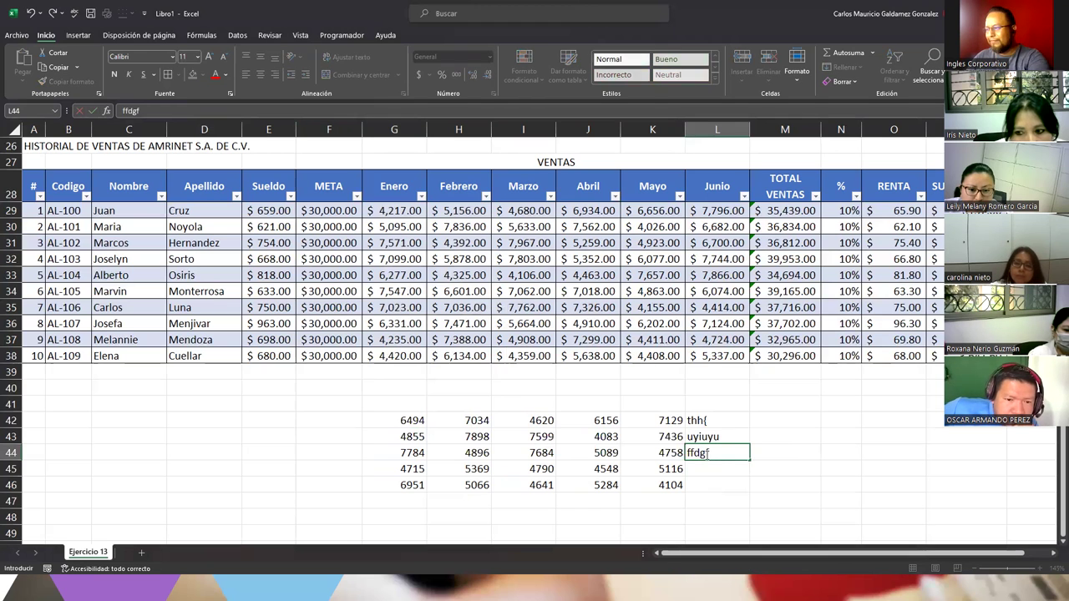
type("f")
key("Return")
type("fdgfdgf")
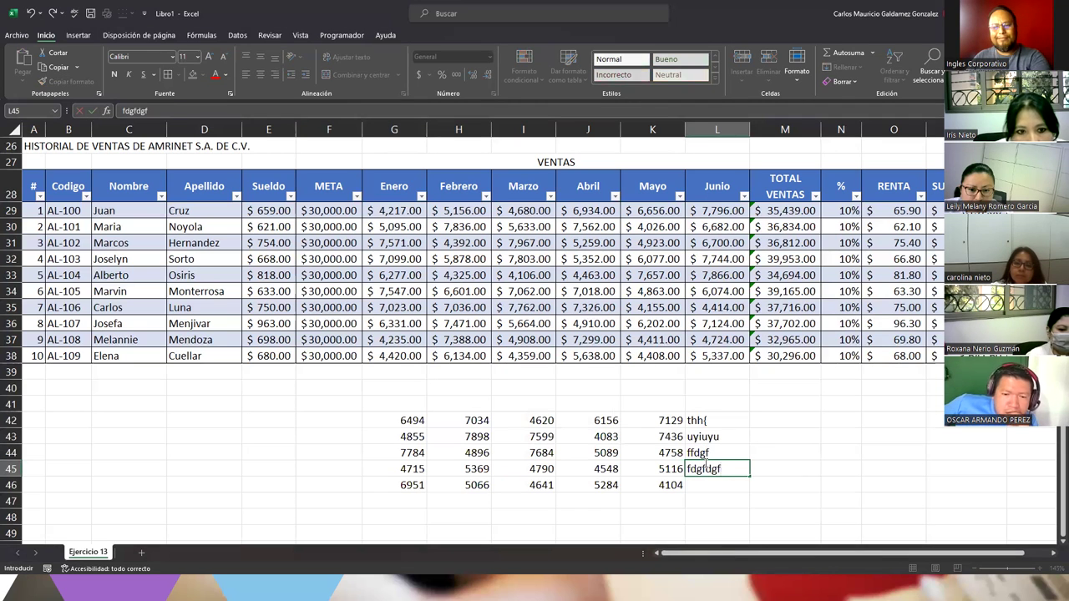
key("Return")
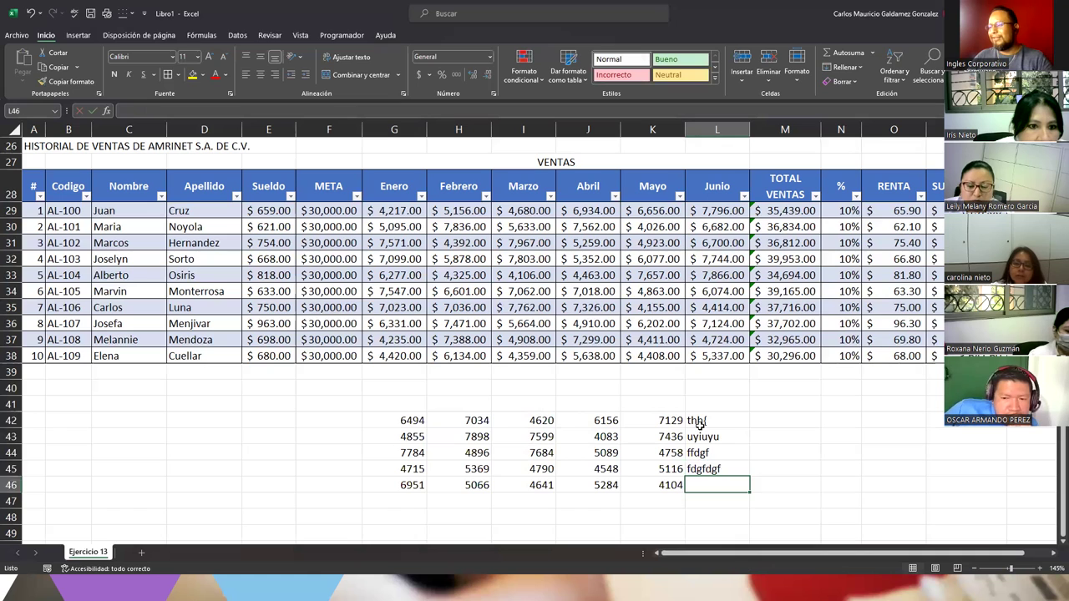
left_click_drag(702, 421, 698, 469)
key("Delete")
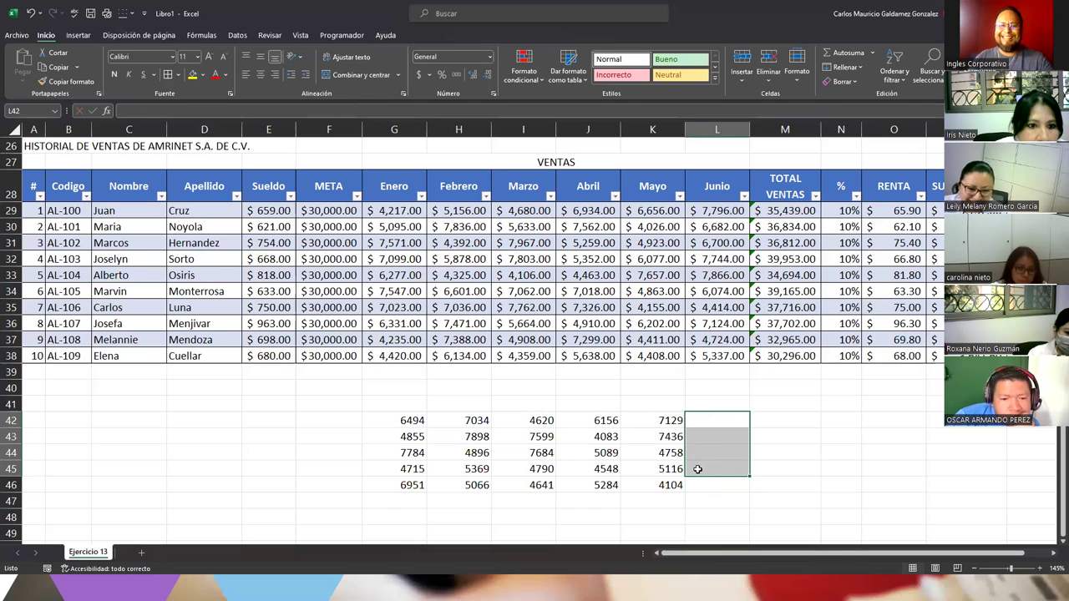
Inspect the table's Enero–Junio sales G29:L38, TOTAL VENTAS M29:M38 and column P formulas.
mouse_move(384, 210)
left_mouse_down()
mouse_move(671, 368)
mouse_move(716, 358)
left_mouse_up()
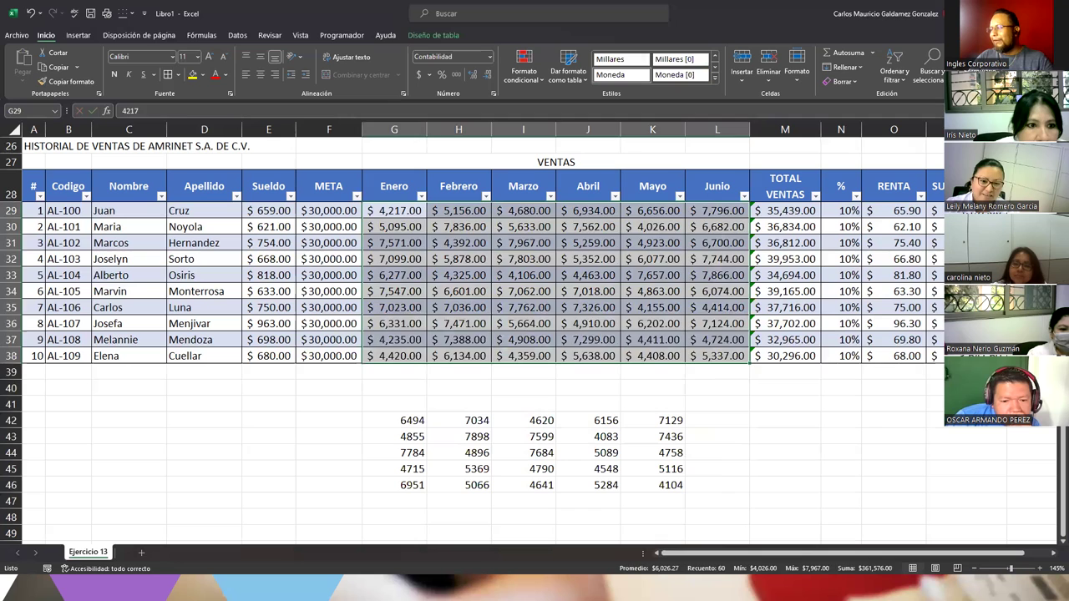
left_click_drag(935, 210, 936, 356)
left_click_drag(386, 208, 727, 354)
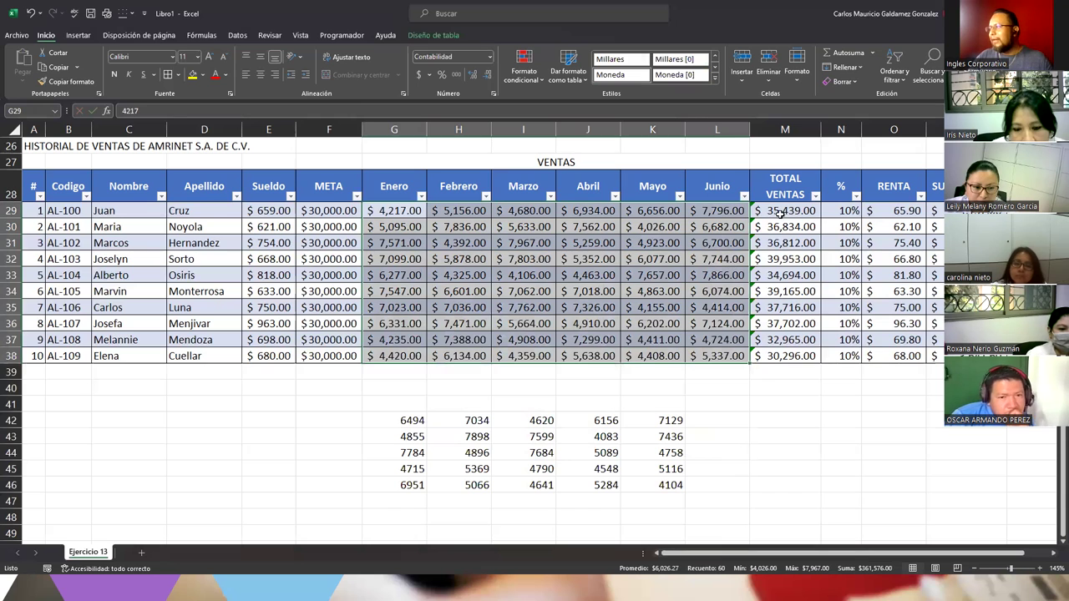
left_click_drag(785, 211, 786, 356)
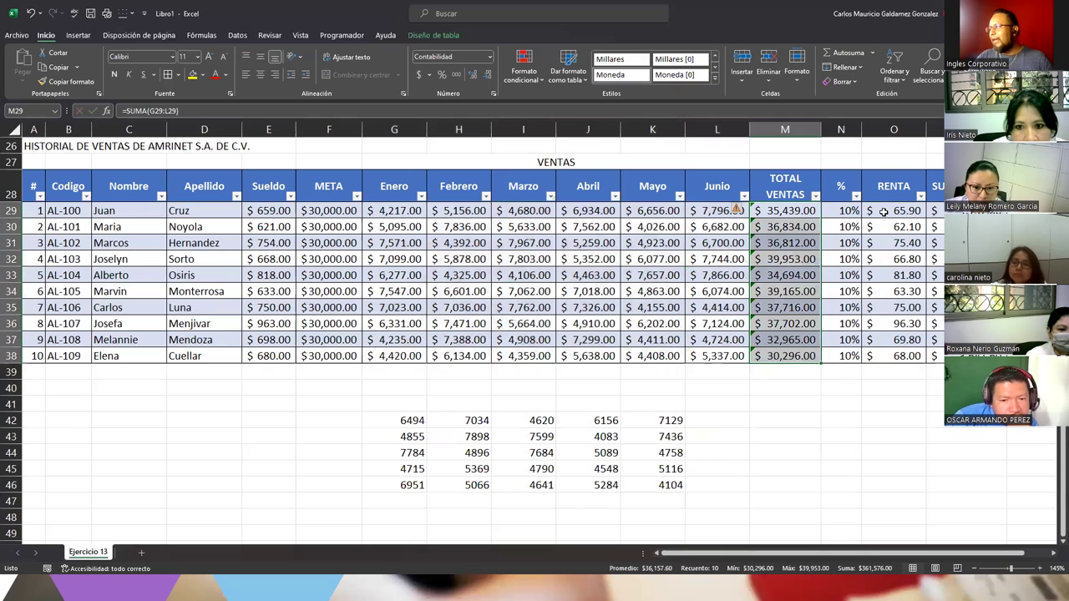
left_click_drag(883, 211, 894, 356)
left_click(934, 210)
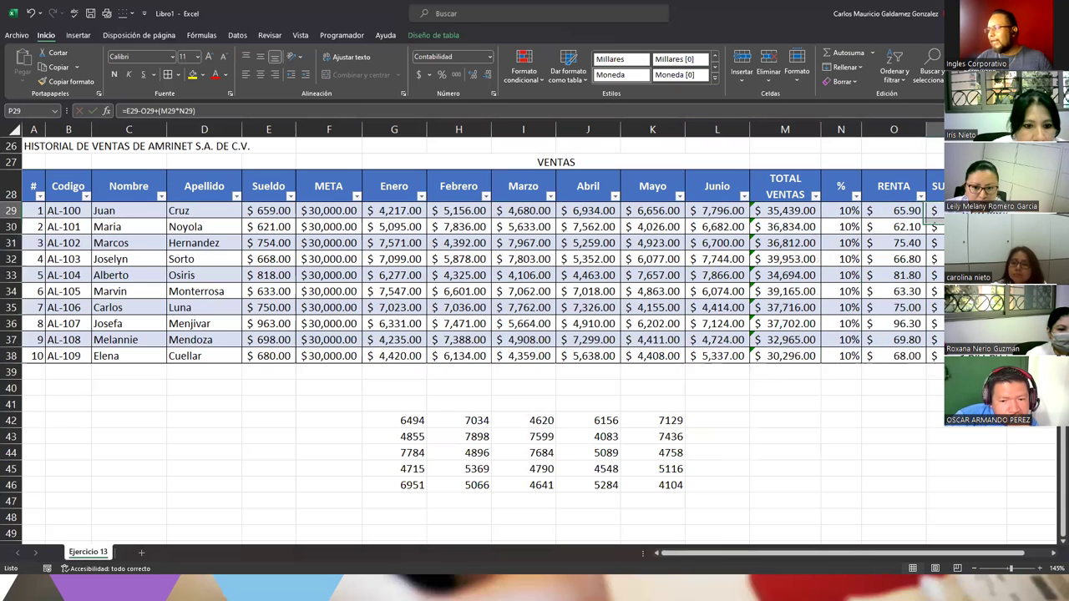
left_click_drag(934, 219, 934, 359)
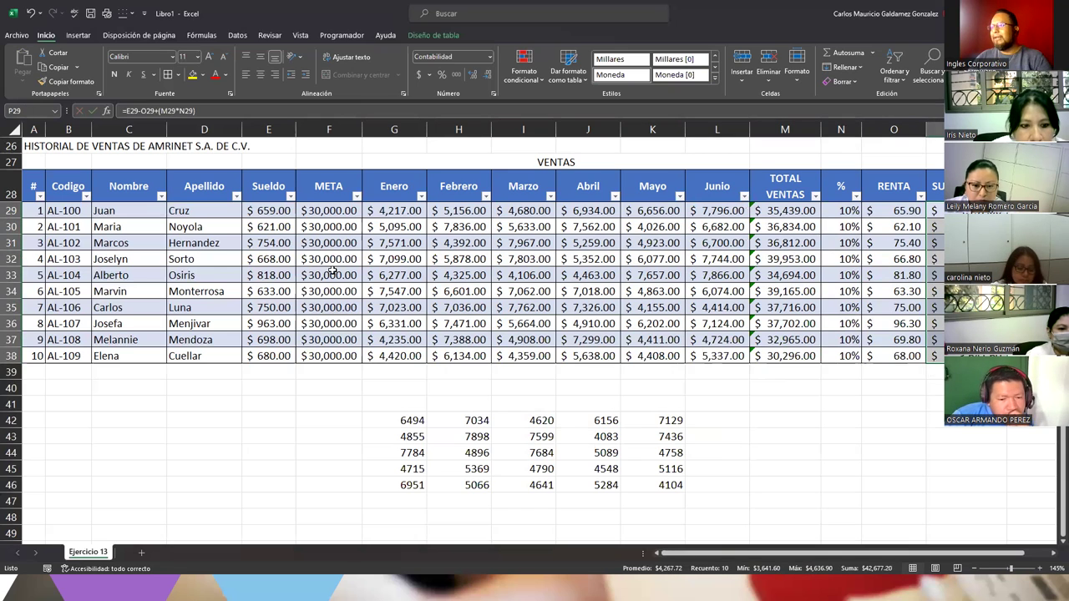
Delete all numbers from the block G42:K46.
left_click(448, 422)
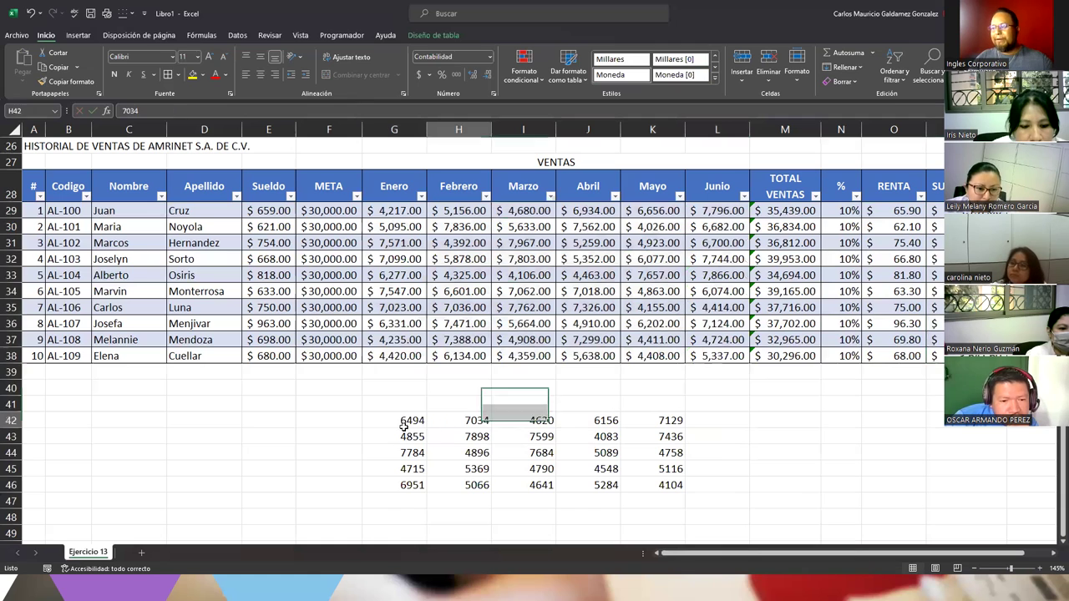
left_click_drag(401, 420, 657, 491)
key("Delete")
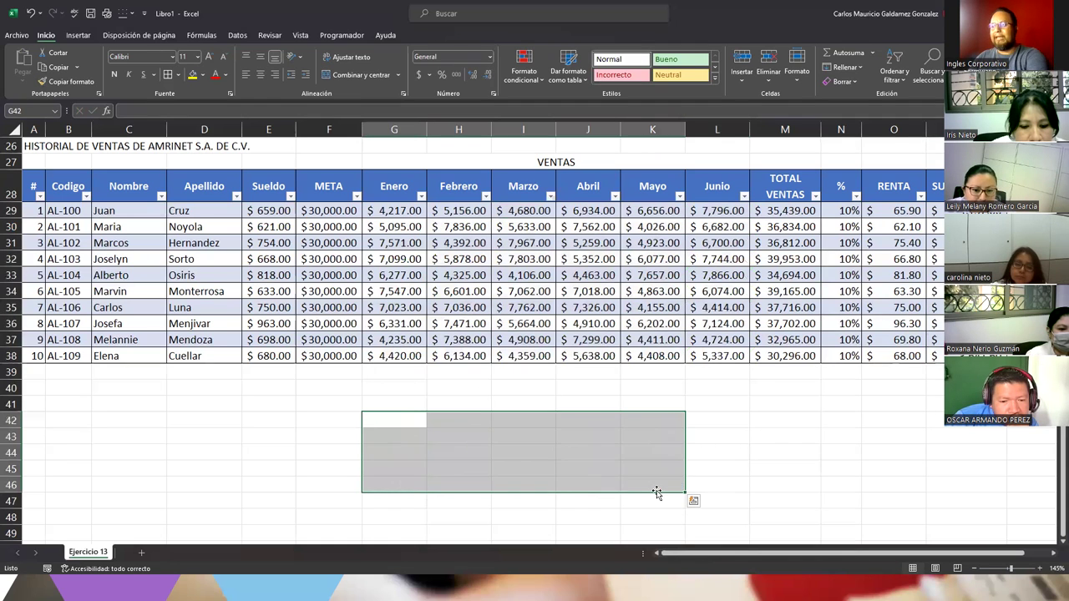
left_click(417, 452)
Select cell G33 inside the sales table and open the data form with Alt+4.
left_click(796, 207)
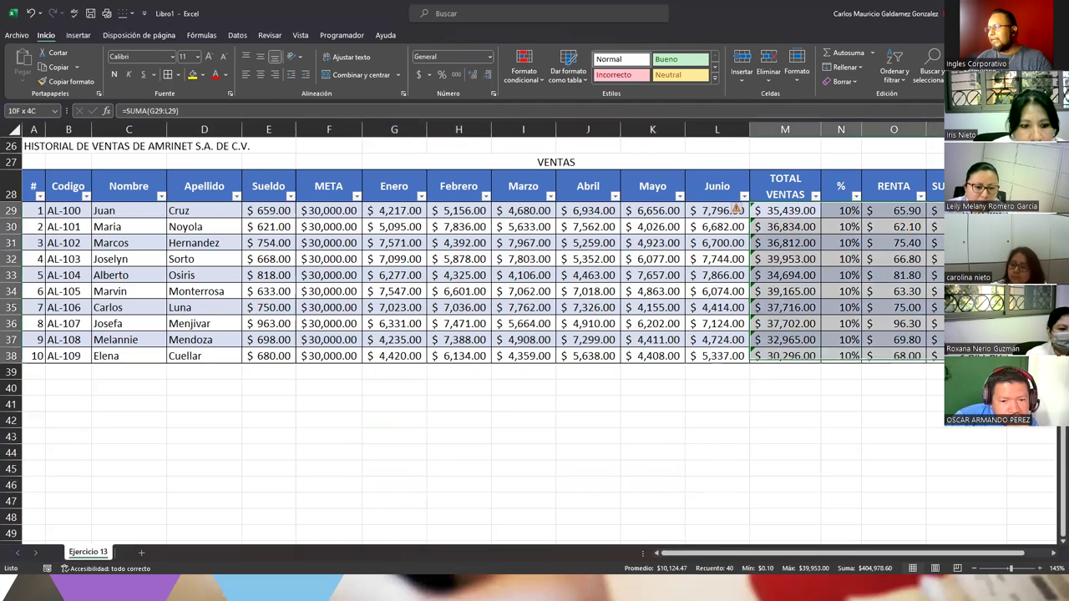
left_click(404, 311)
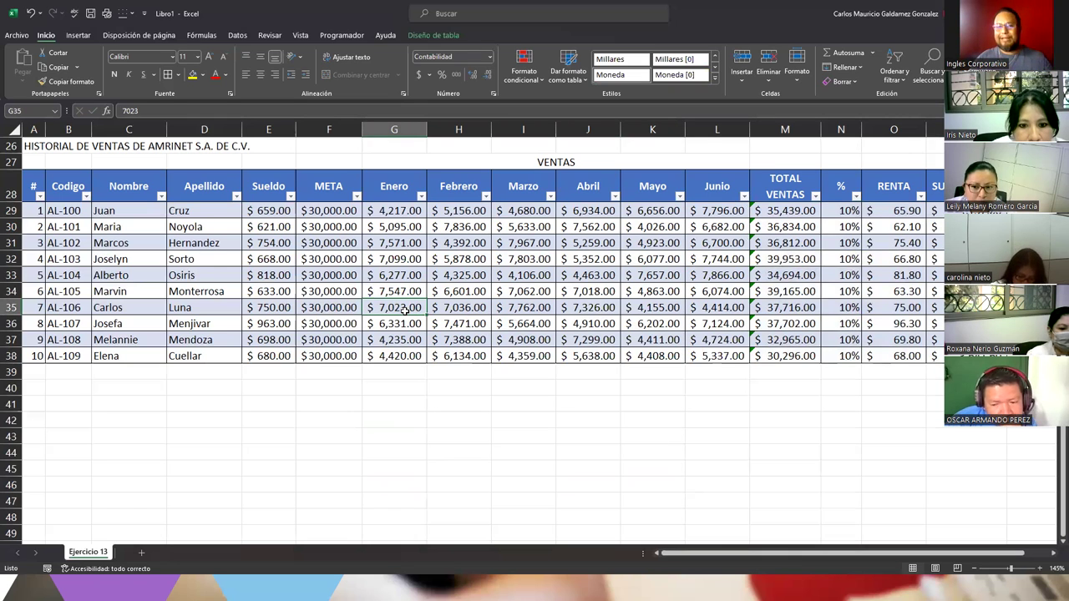
left_click(383, 277)
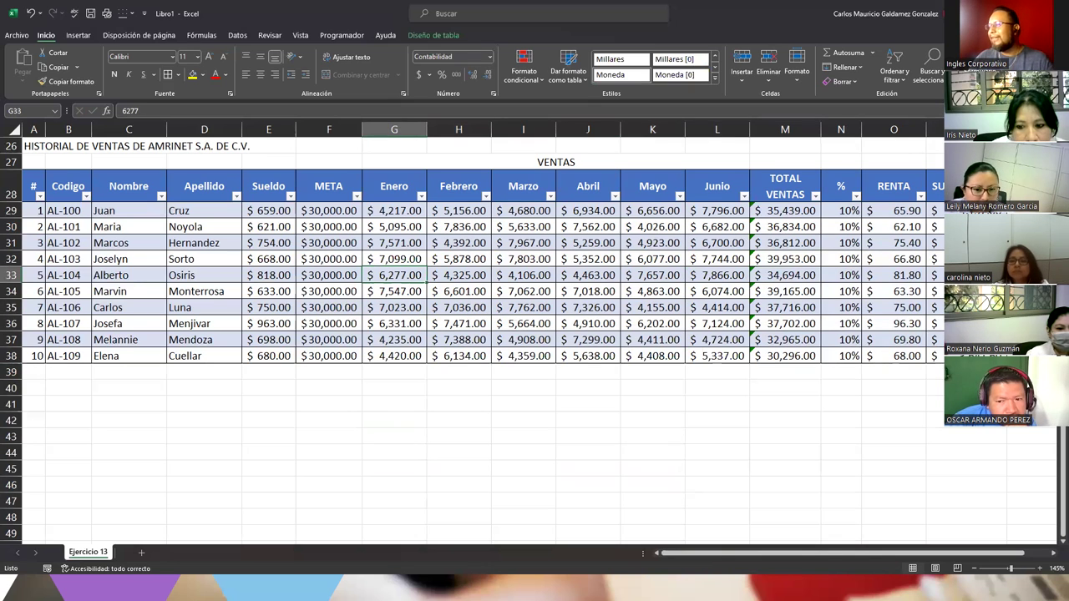
key("alt+4")
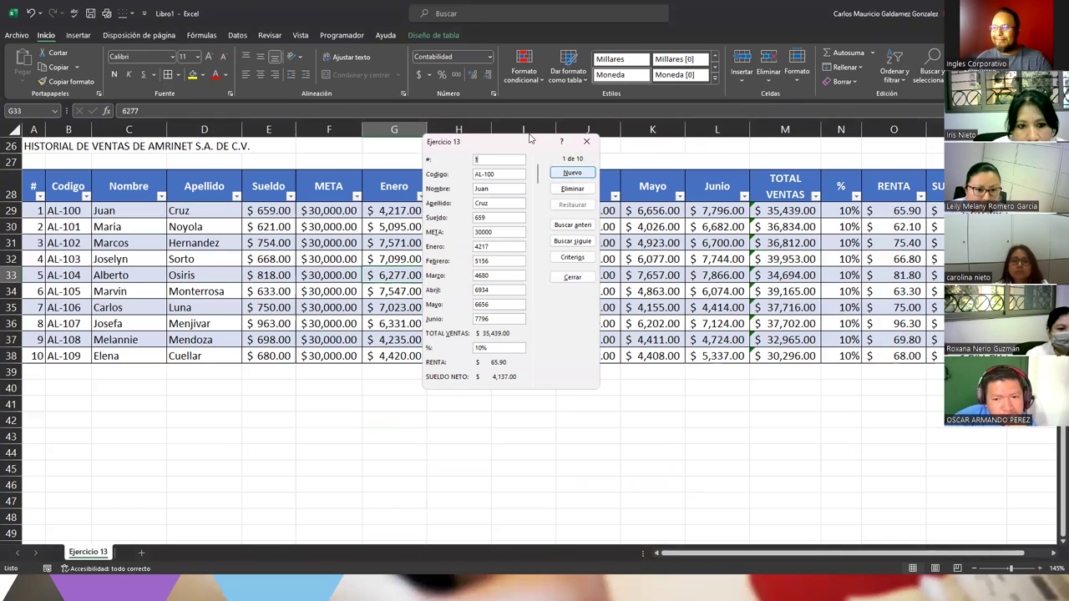
Start a new record in the data form with code AL-110, the employee's name and salary details.
left_click_drag(536, 147, 705, 136)
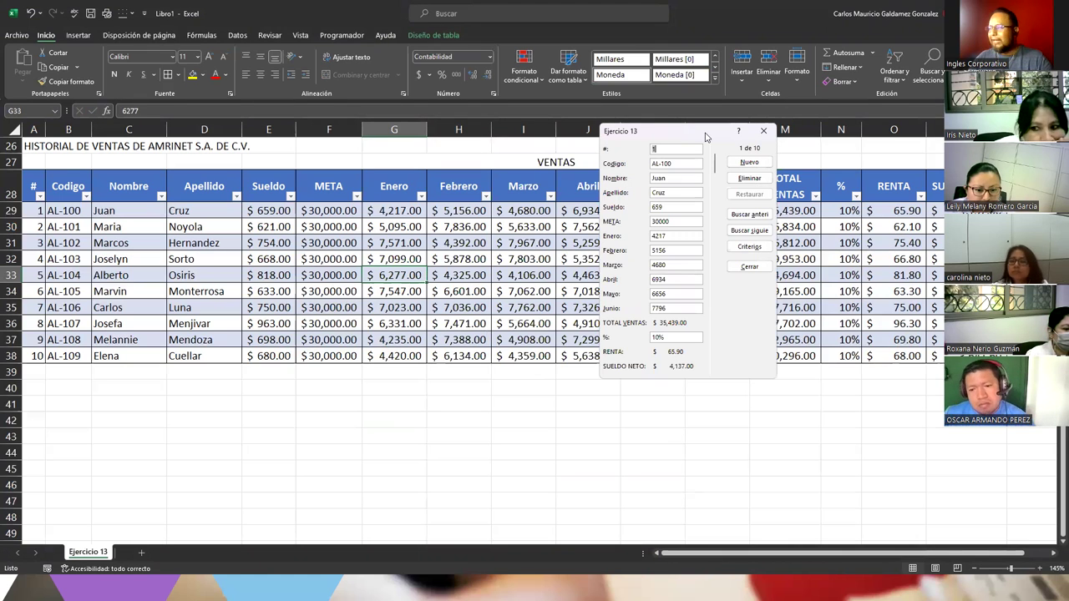
left_click(738, 166)
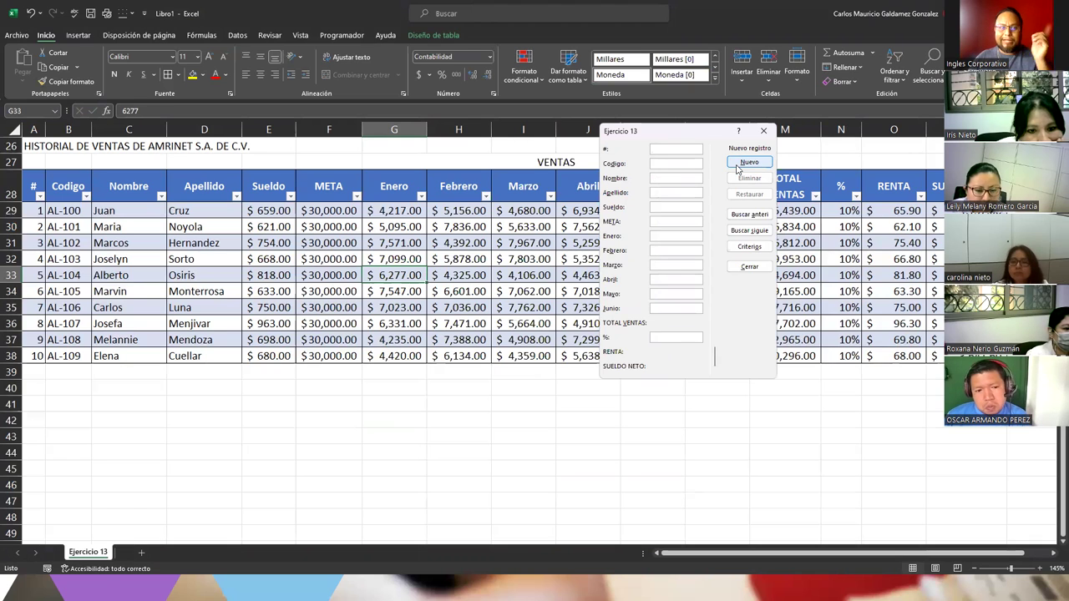
type("11")
key("Tab")
type("AL-1")
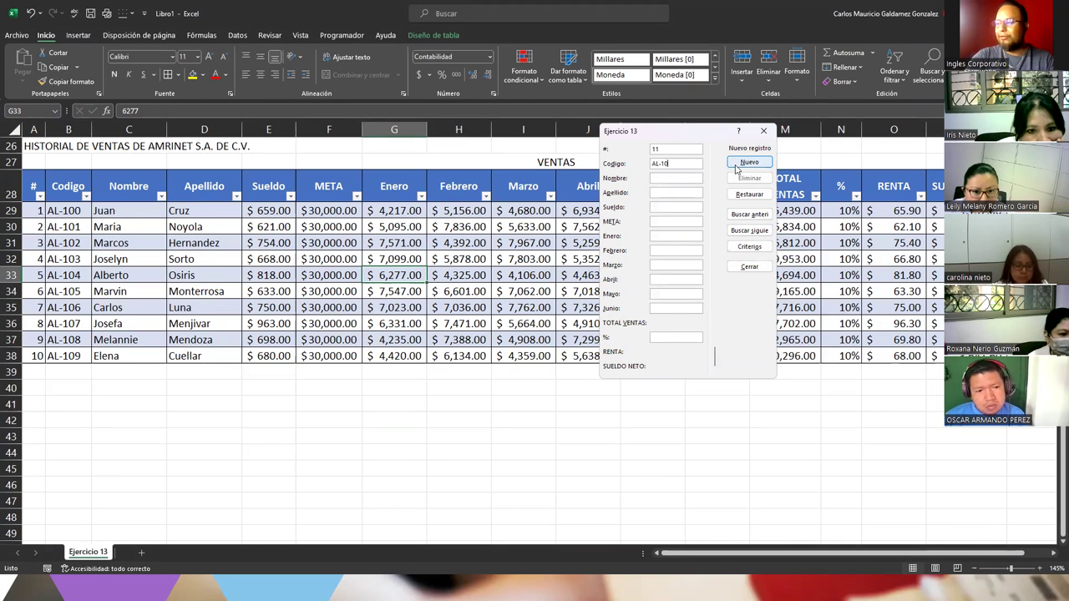
type("0")
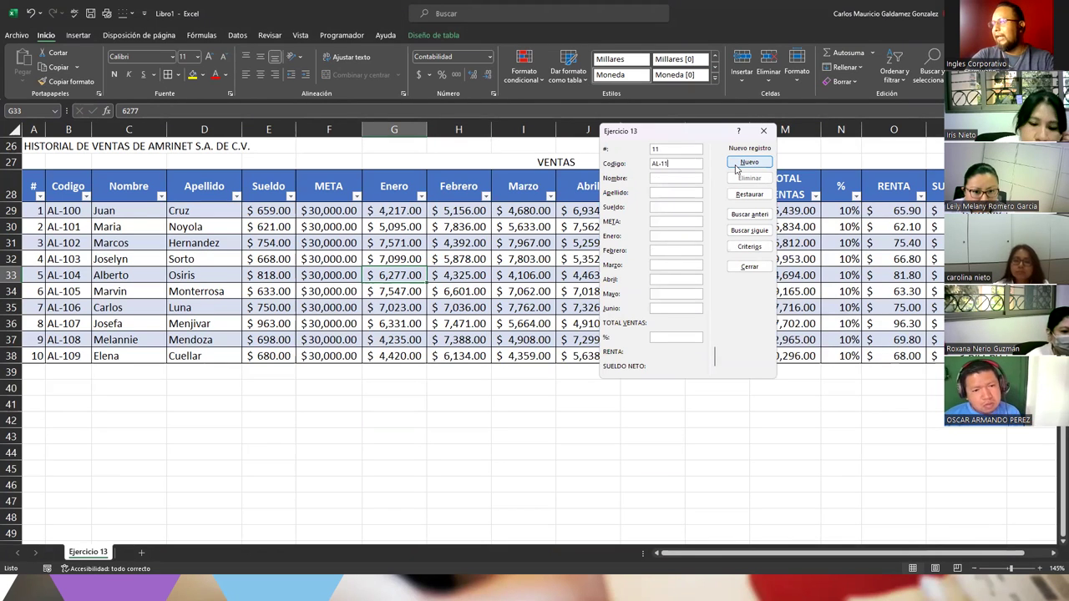
key("Tab")
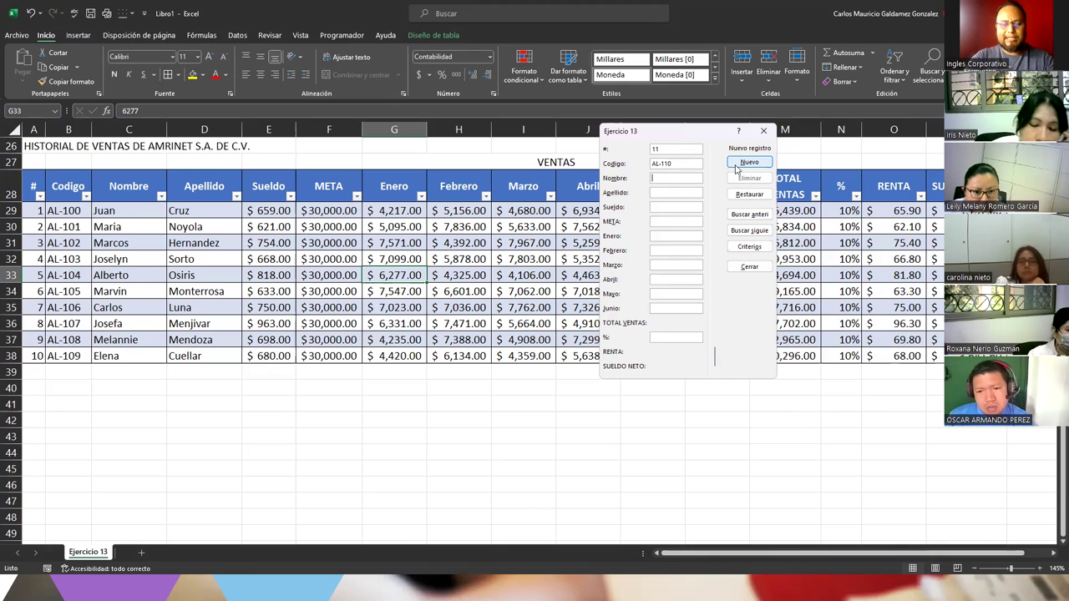
type("Julio")
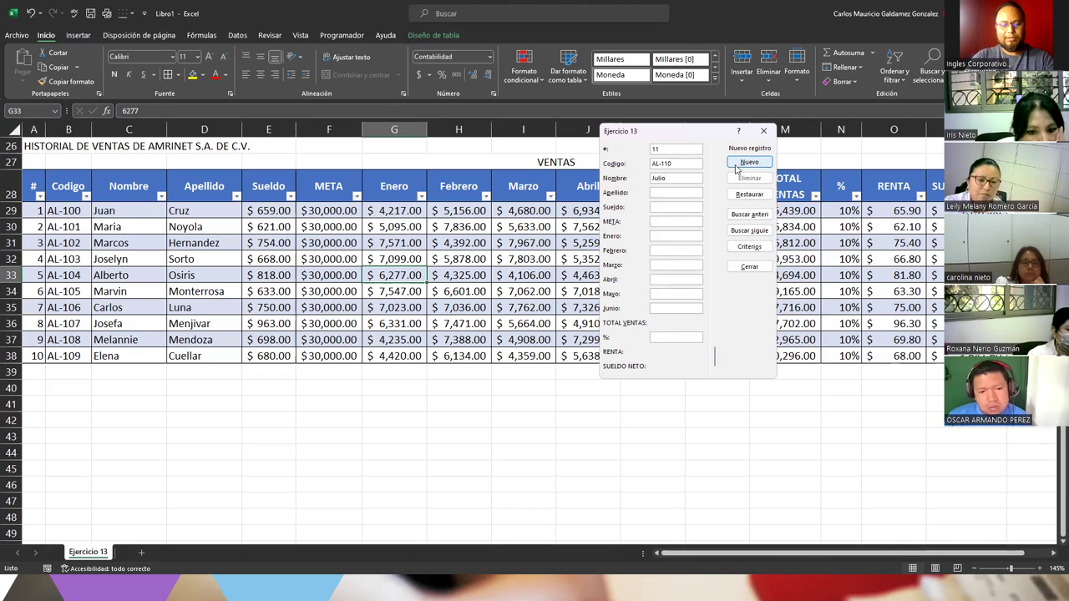
type("to")
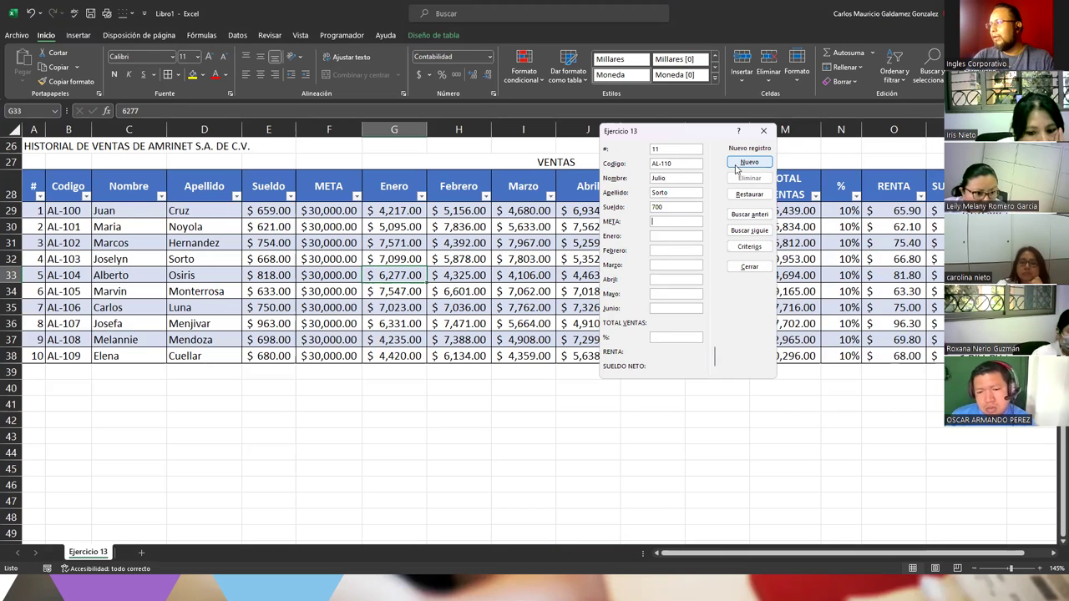
key("Tab")
type("700")
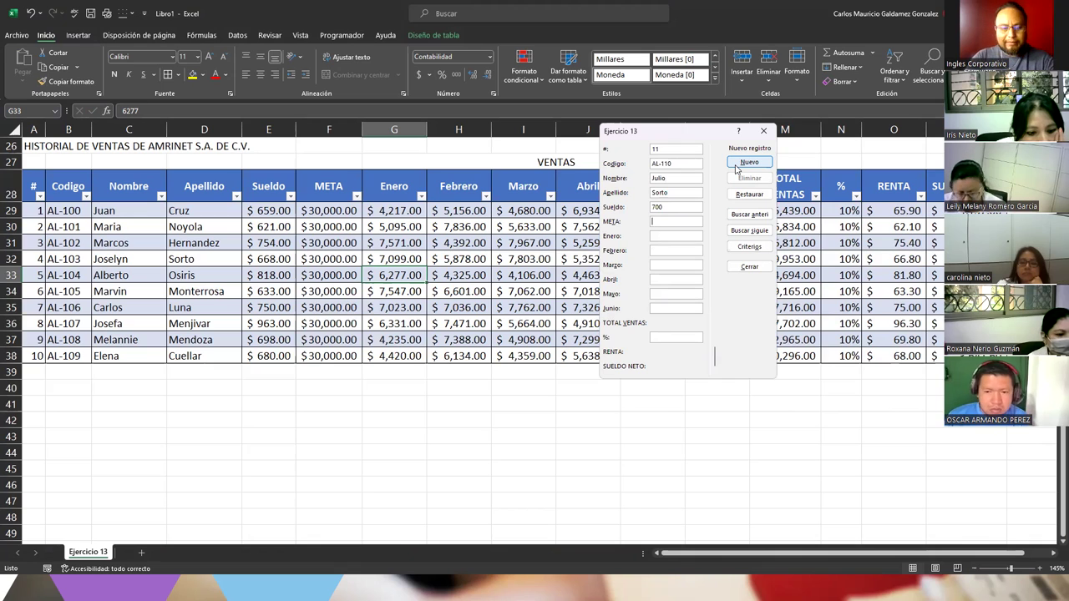
type("30000")
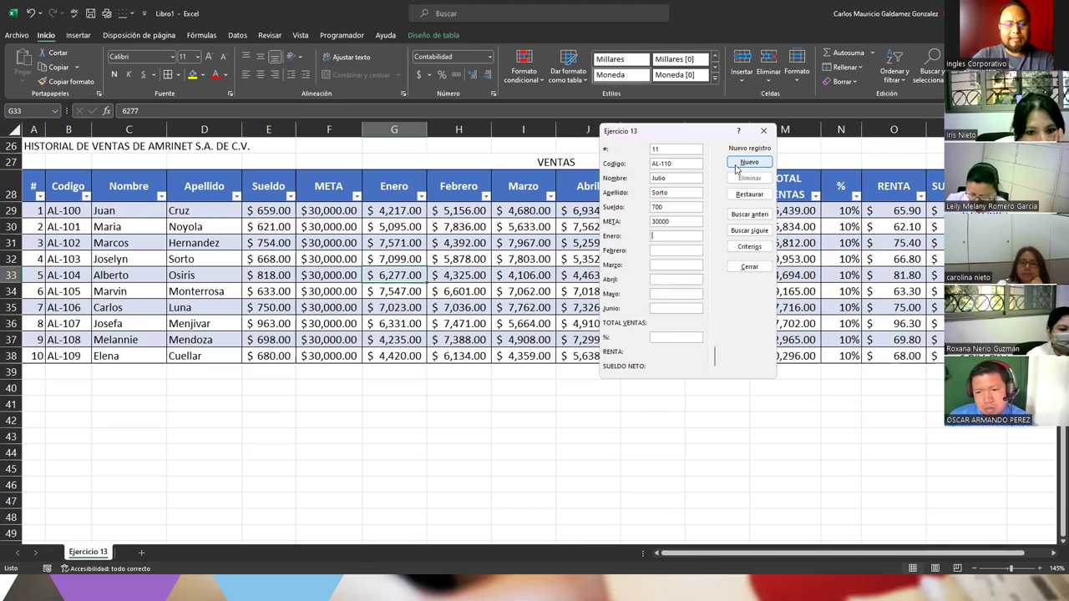
type("5430")
Enter the February–June sales, including 4000 and 8000, and 10%, then add the record.
key("Tab")
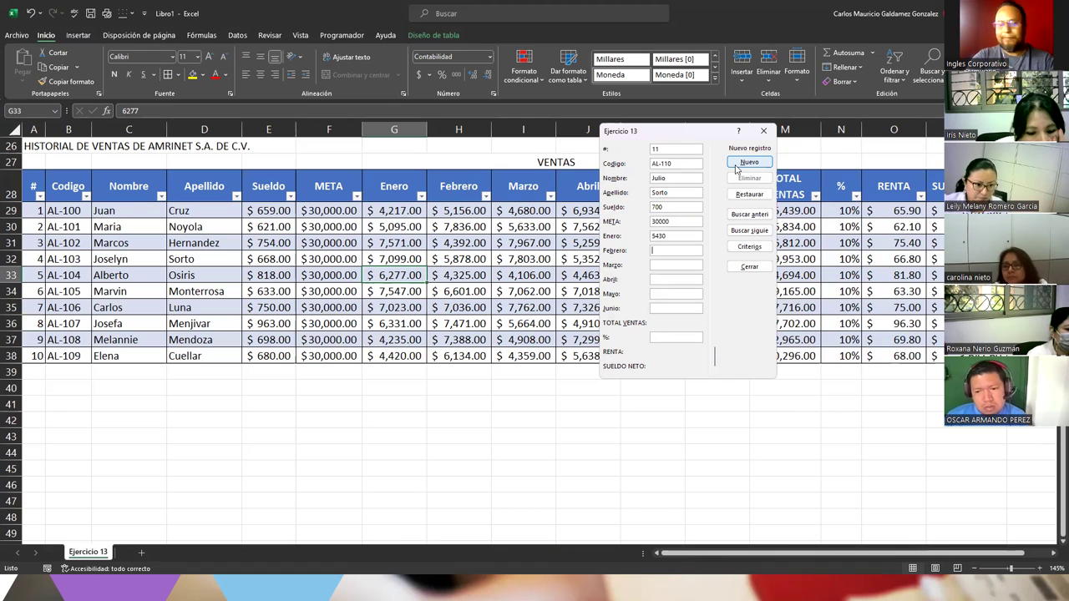
type("4000")
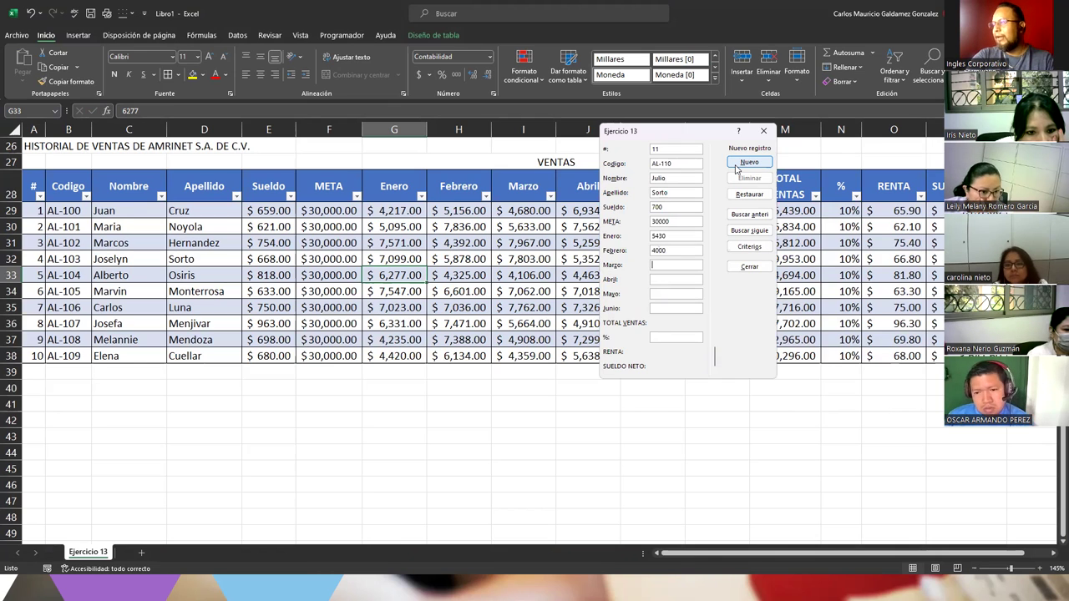
key("Tab")
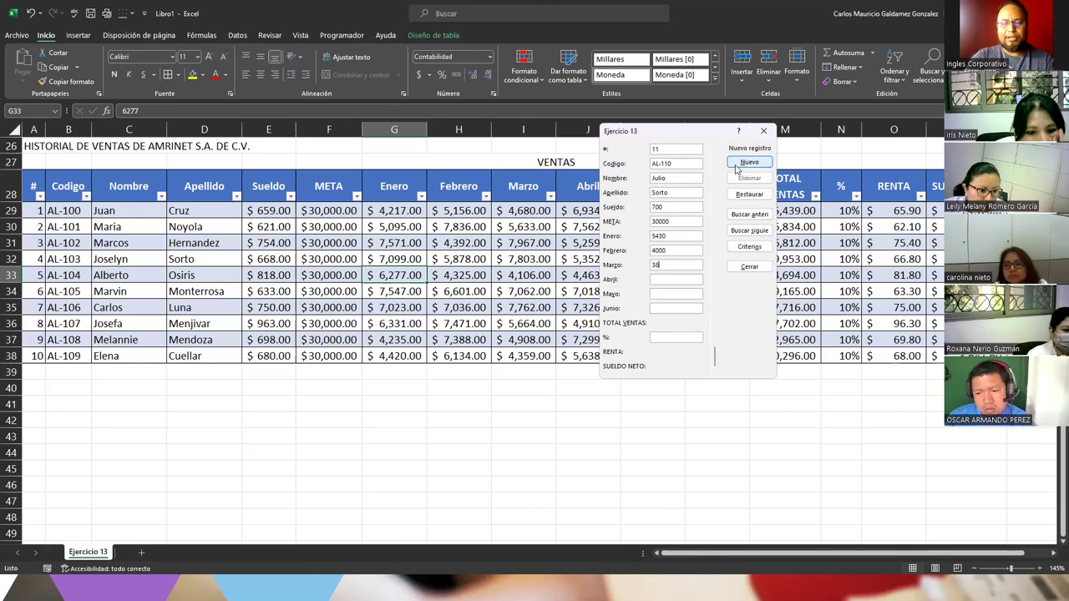
key("Tab")
type("54")
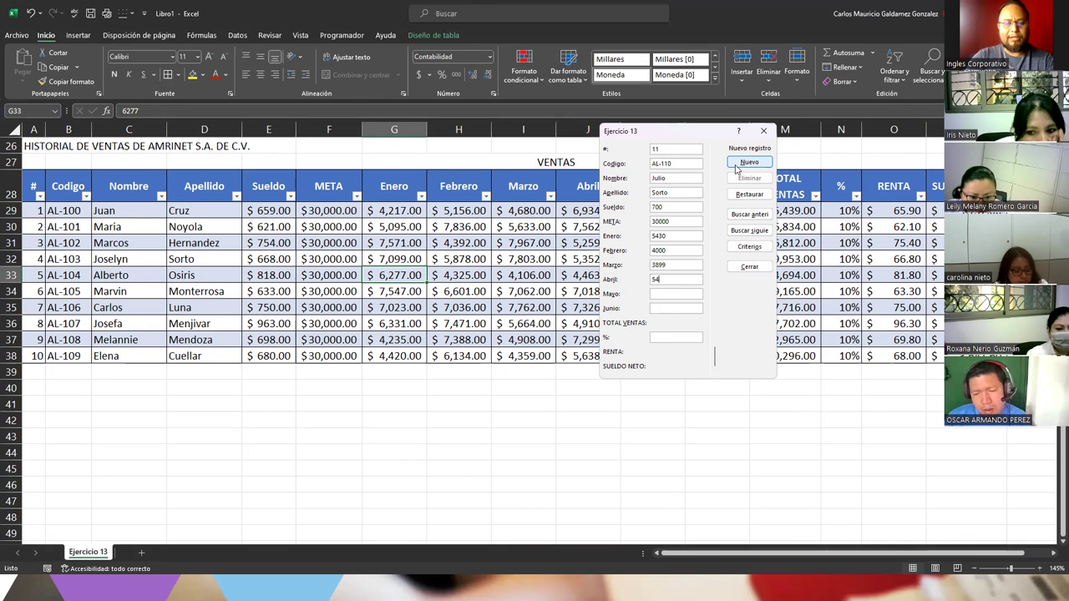
type("38")
key("Tab")
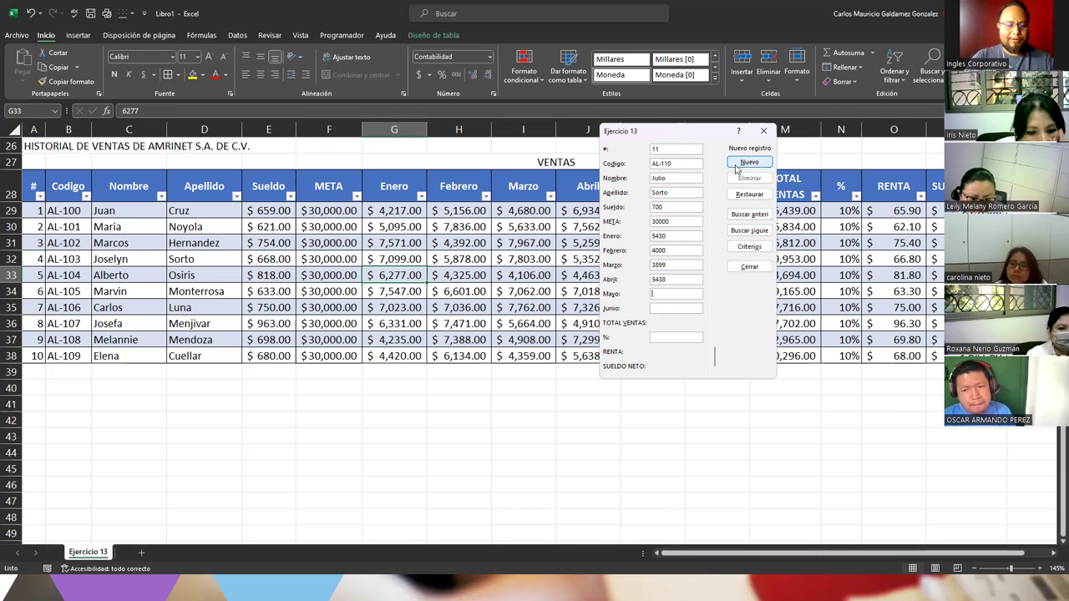
type("6000")
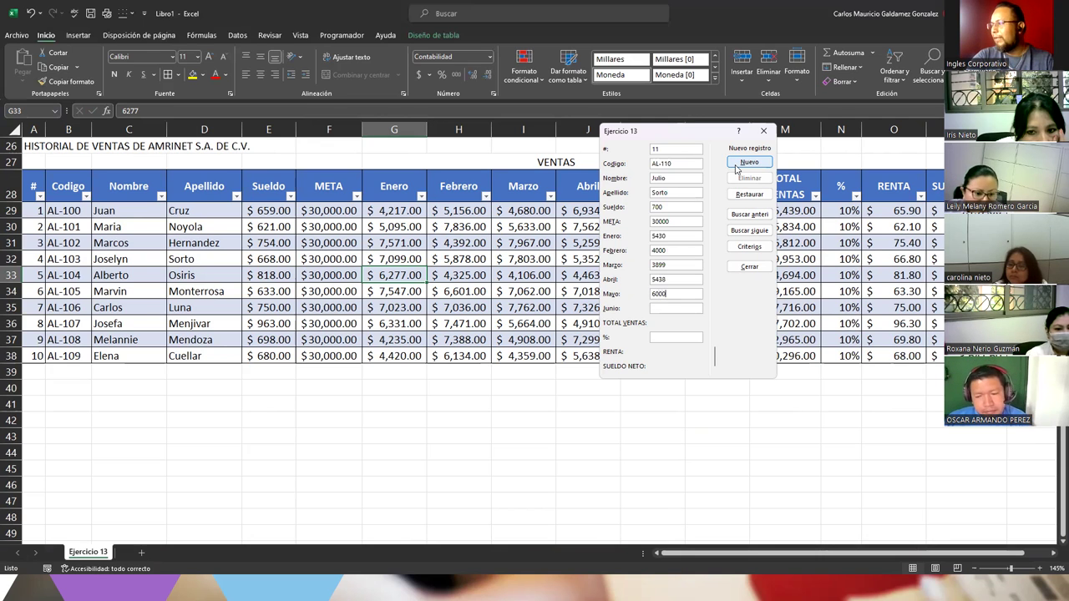
key("Tab")
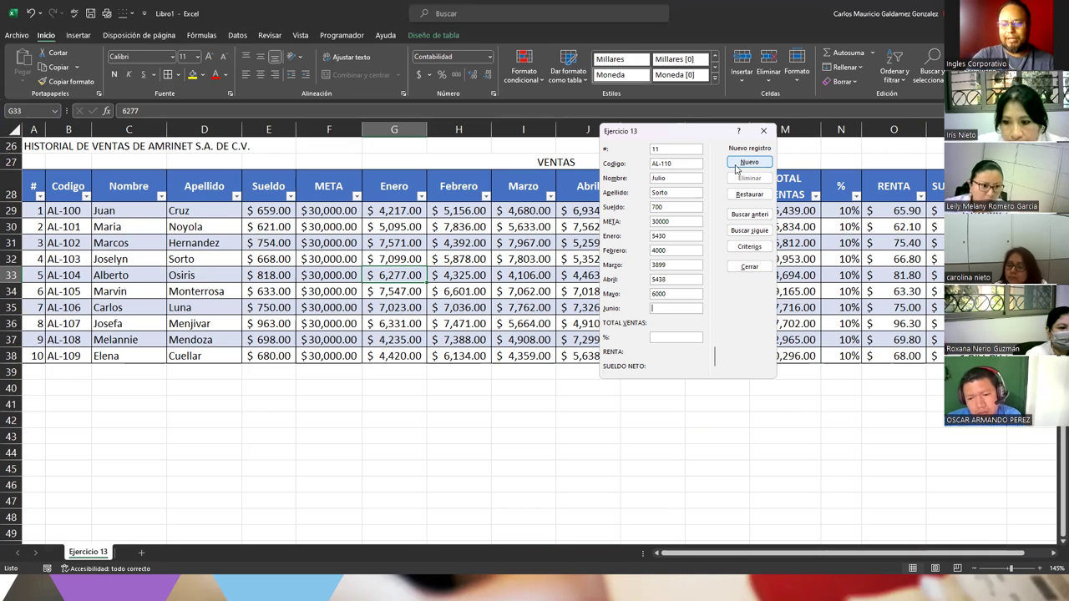
type("8000")
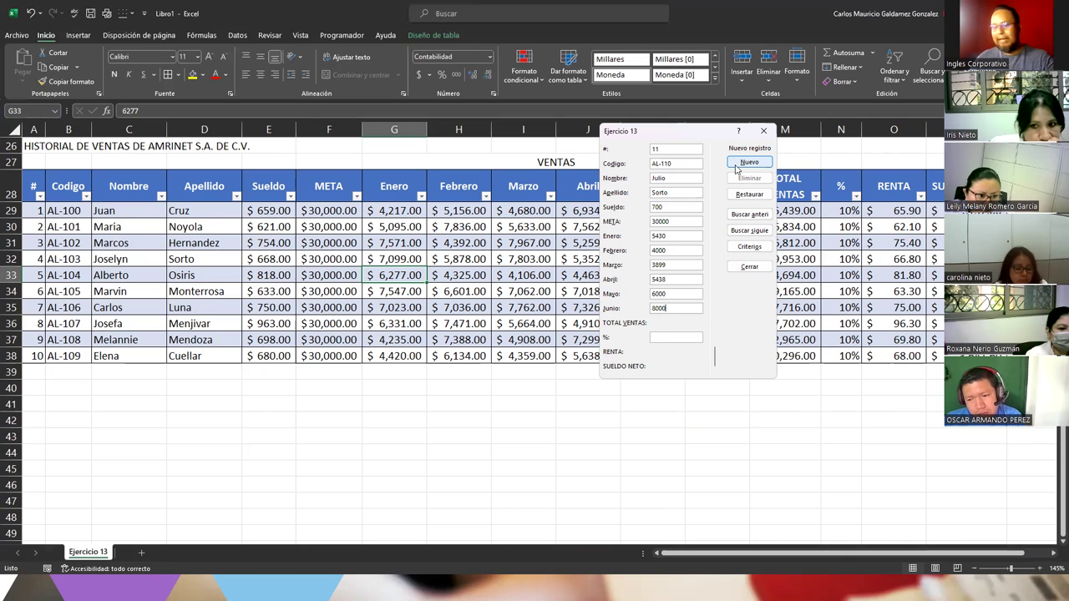
key("Tab")
type("10")
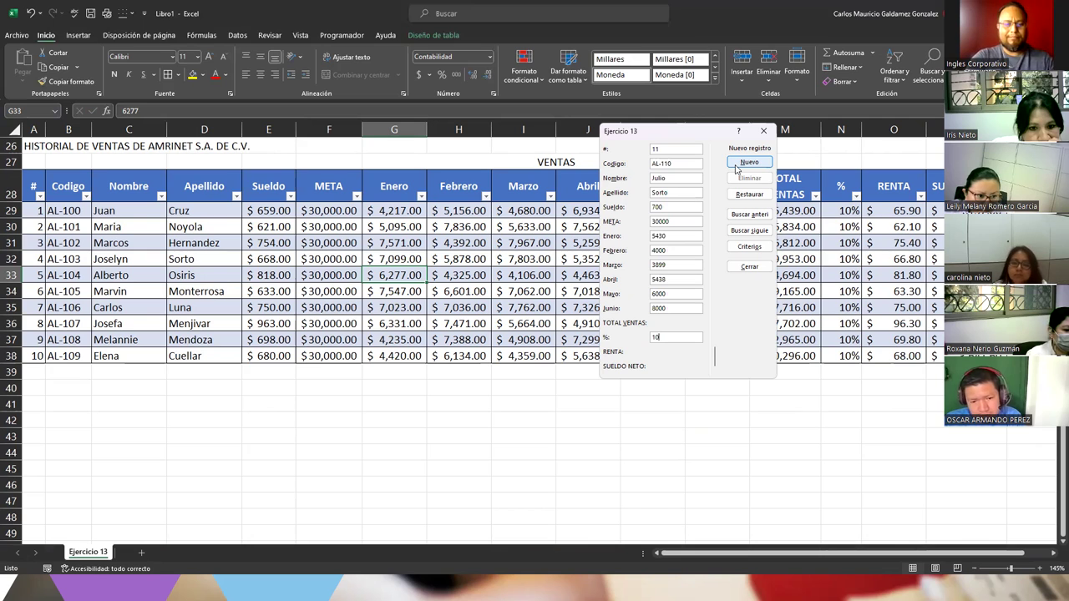
left_click(737, 169)
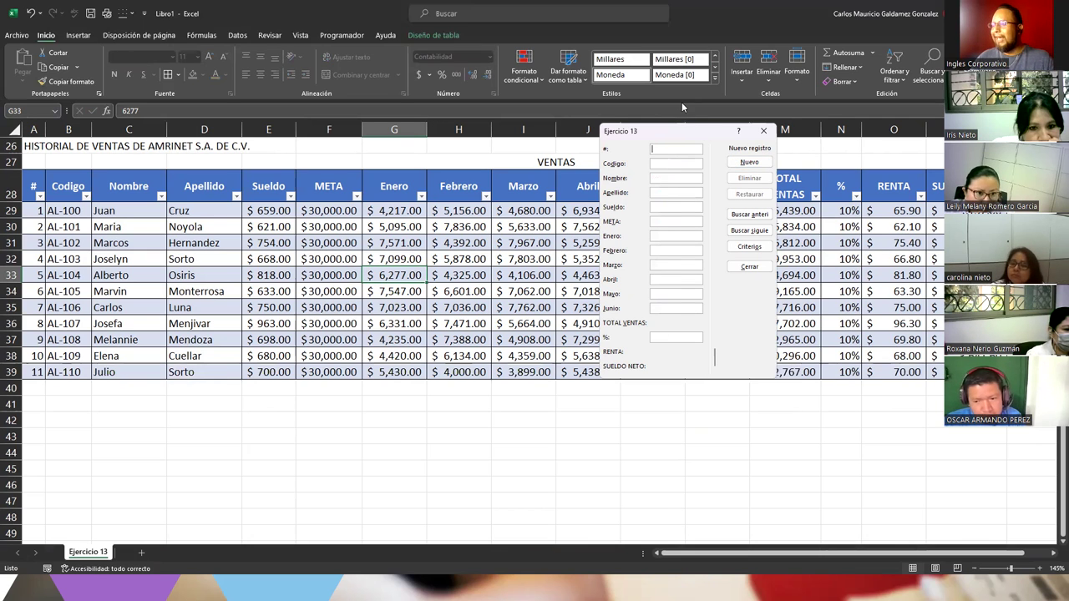
Move the data form aside, close it, and close the reference screenshot.
left_click_drag(683, 107, 643, 63)
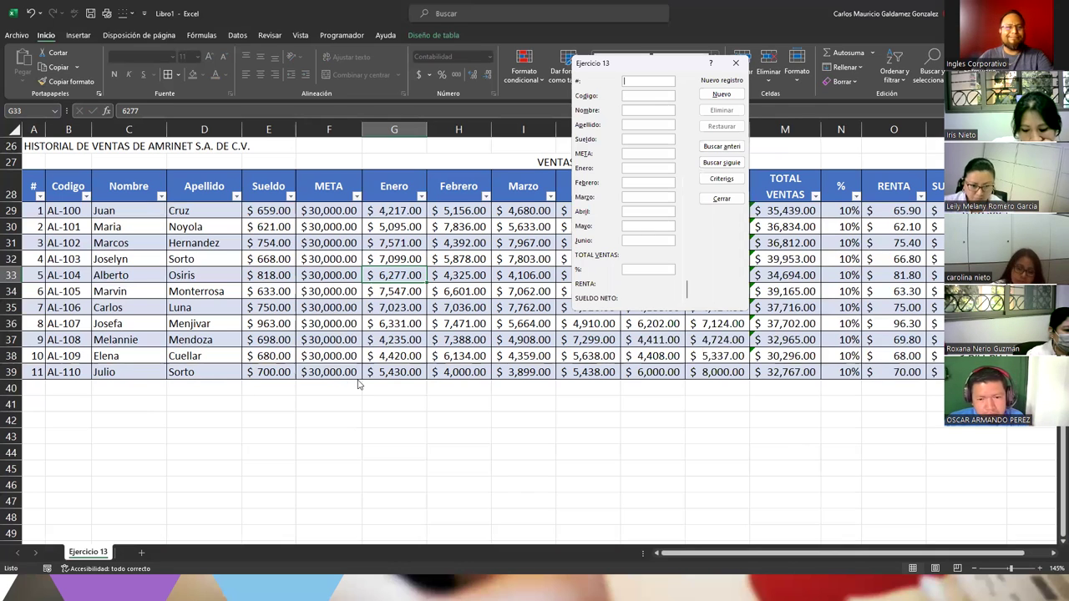
left_click(718, 201)
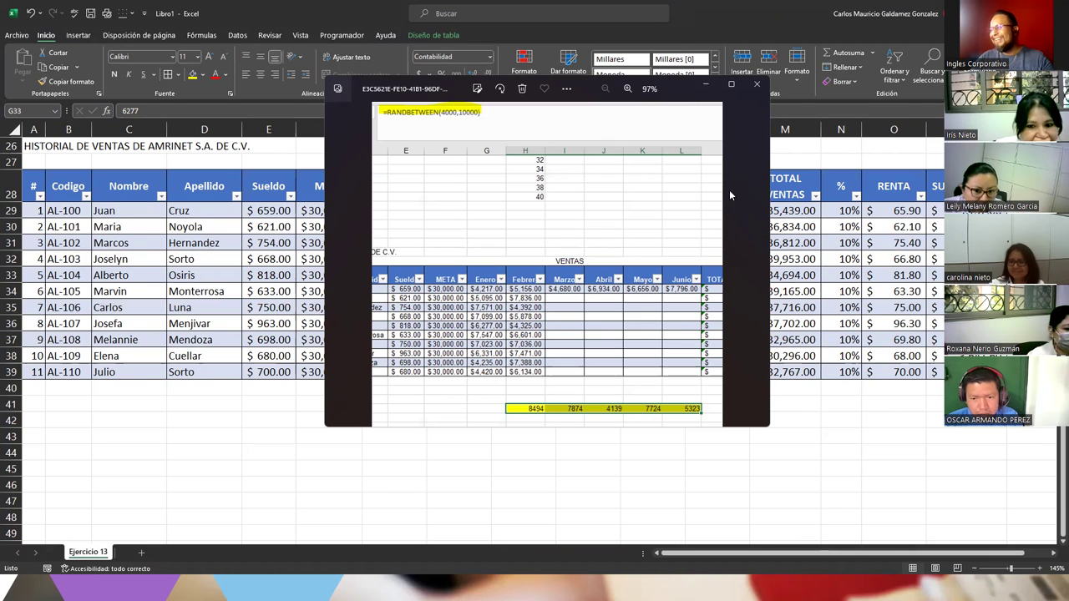
left_click(757, 84)
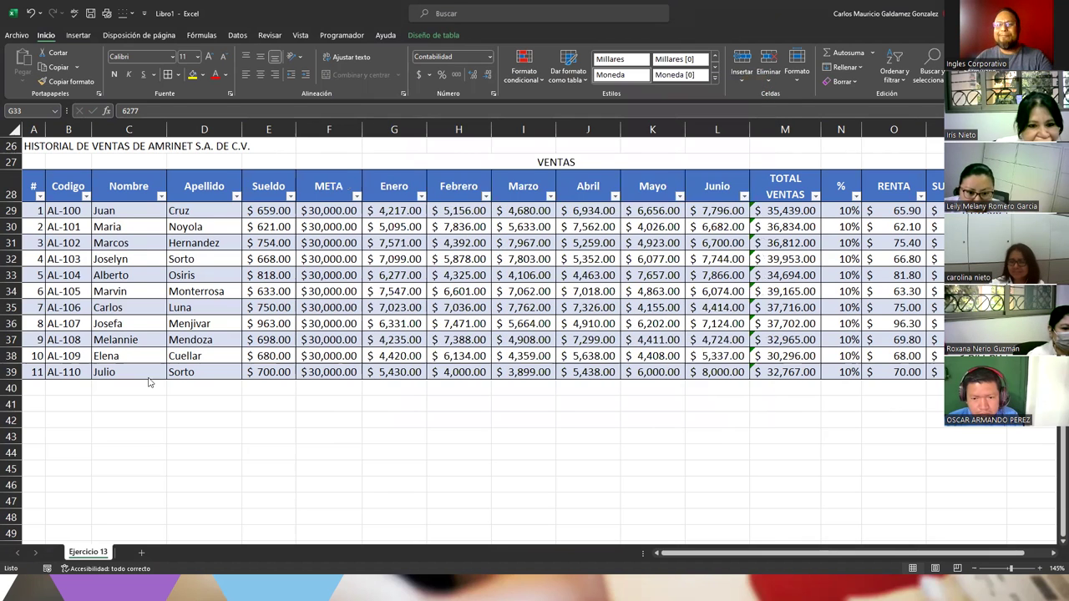
left_click(195, 419)
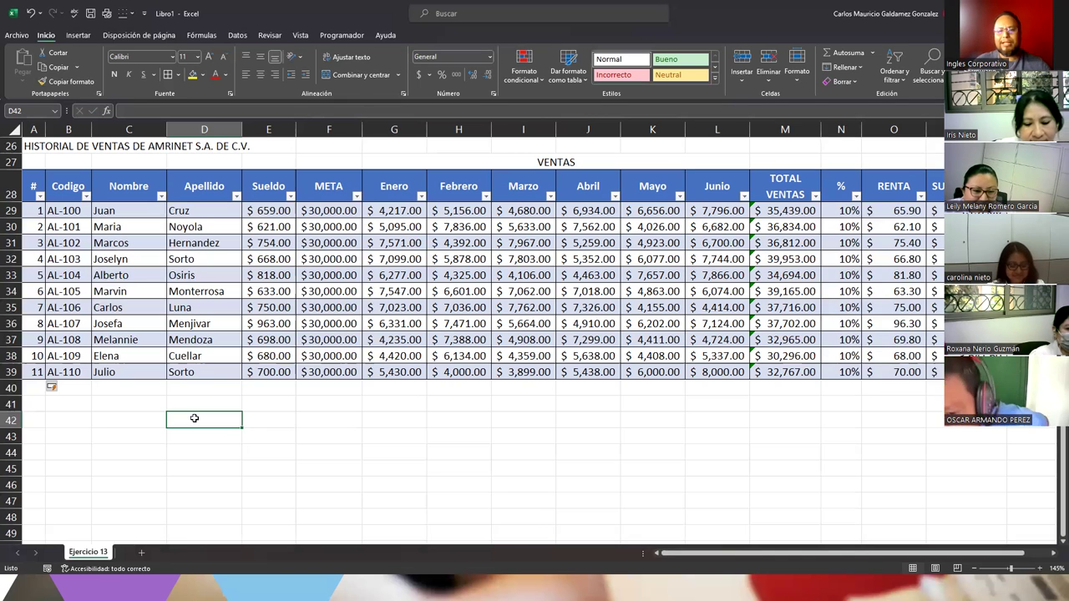
Check the AL-110 code in B39 and the January value 7023 in G35.
left_click(81, 372)
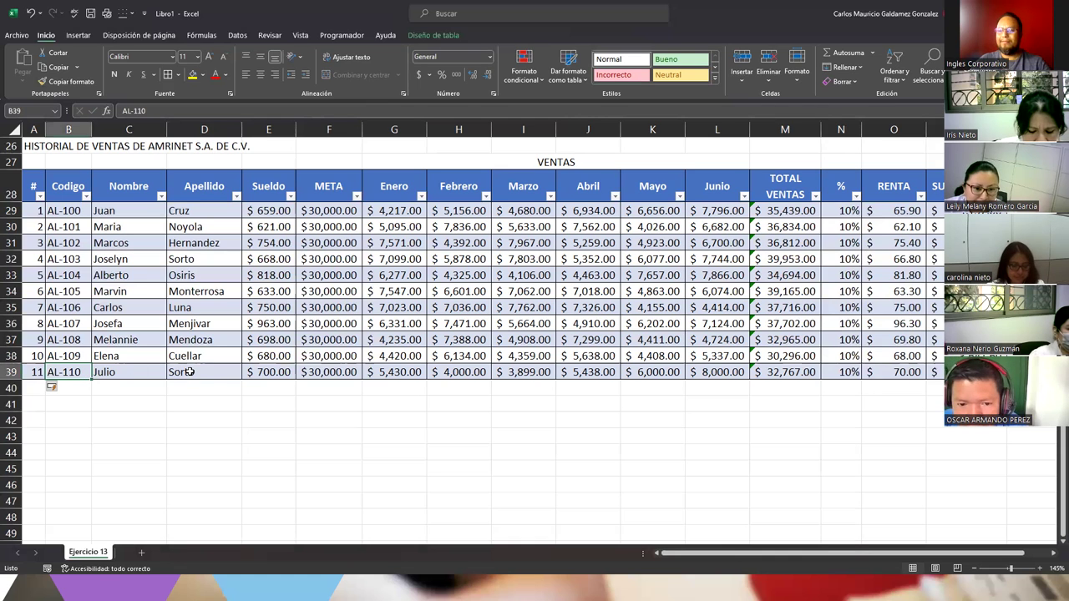
left_click(424, 309)
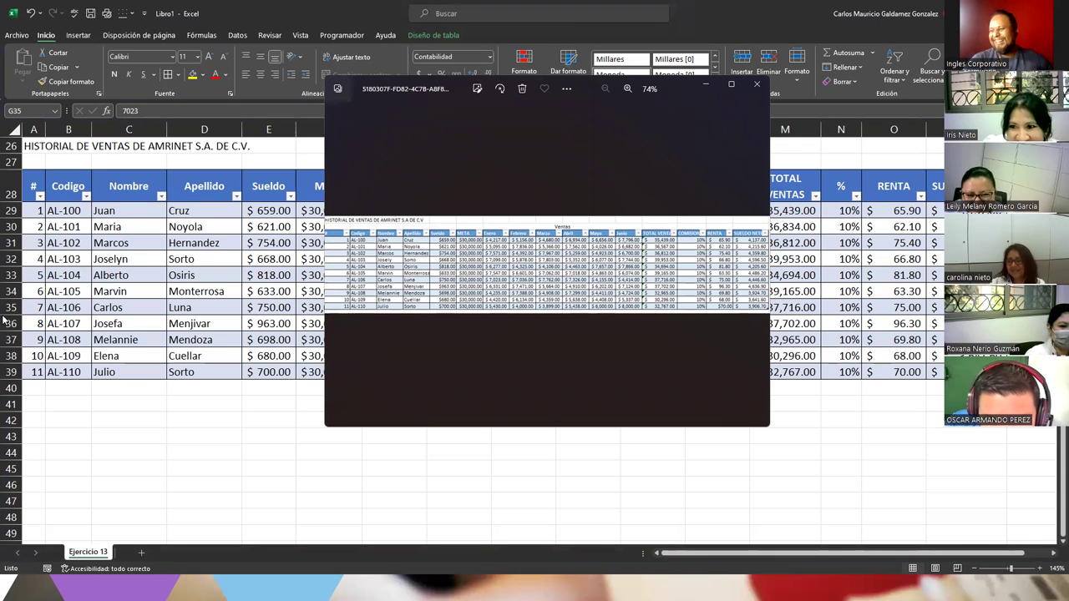
Close the first reference screenshot and move the second beside the table to compare values.
left_click(755, 86)
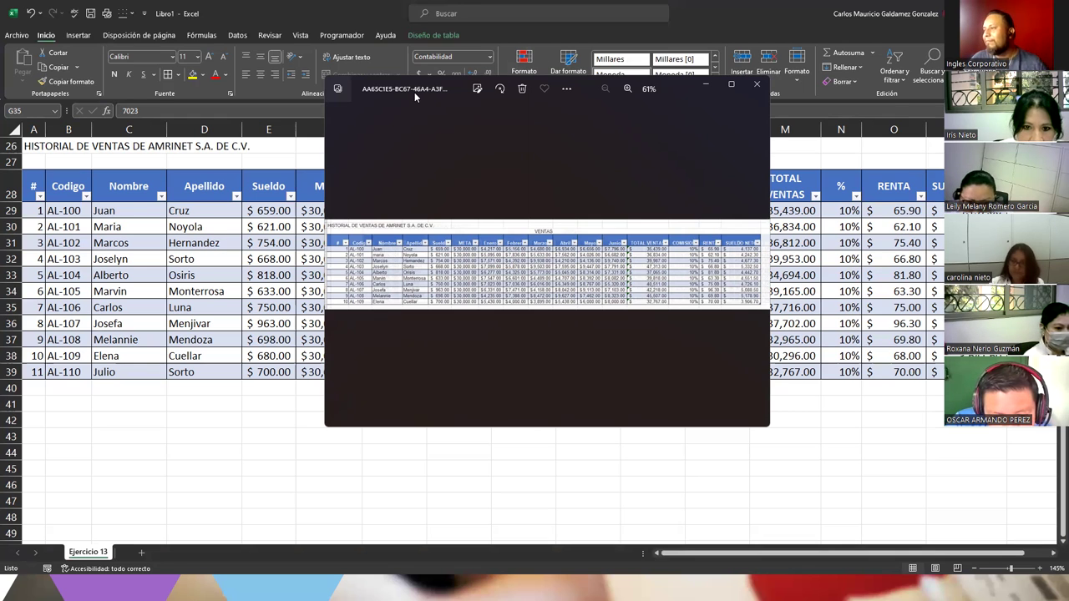
left_click_drag(415, 92, 480, 82)
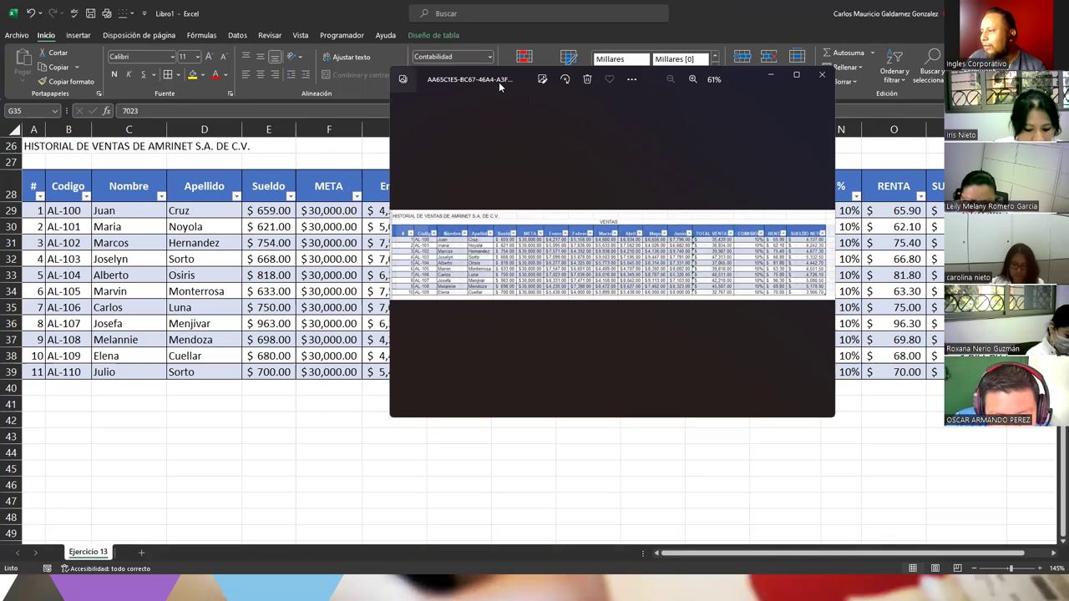
left_click_drag(499, 81, 568, 143)
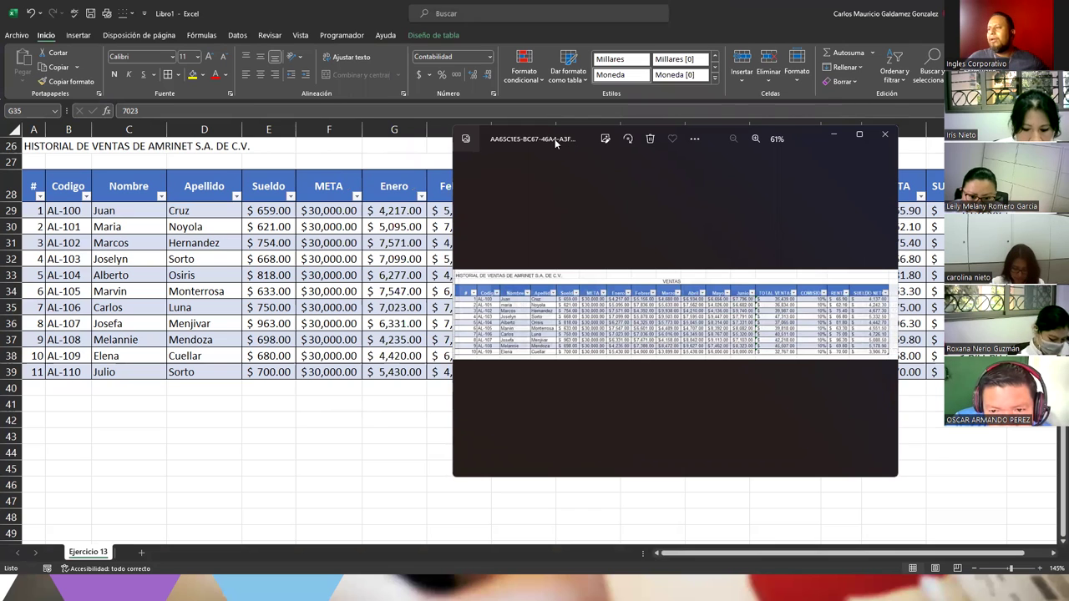
left_click_drag(555, 142, 387, 86)
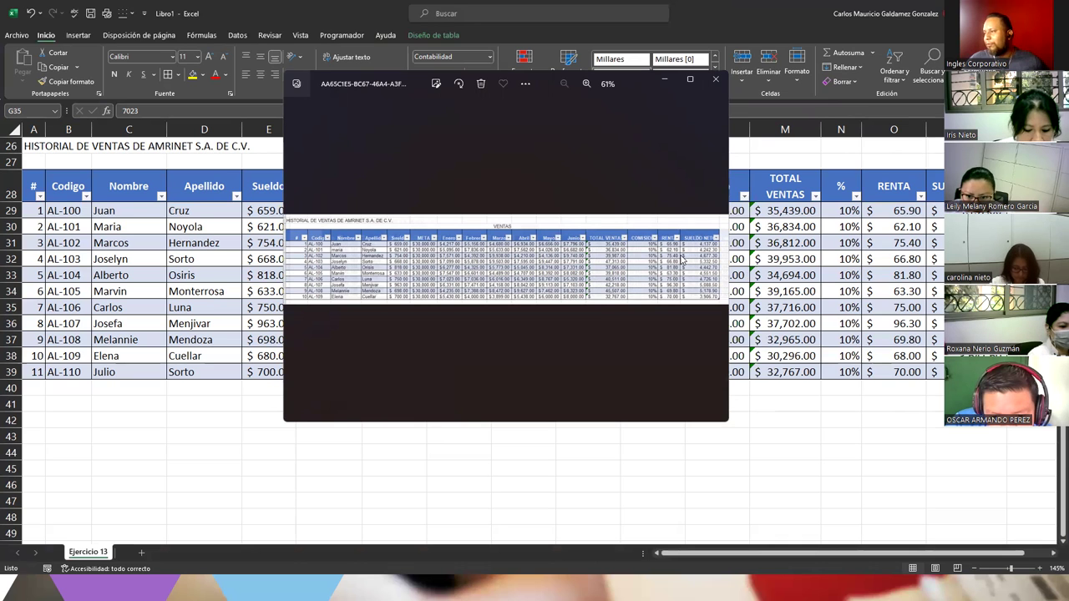
Close the reference screenshot, select F41, and switch to the NOTAS-UES workbook.
left_click(715, 79)
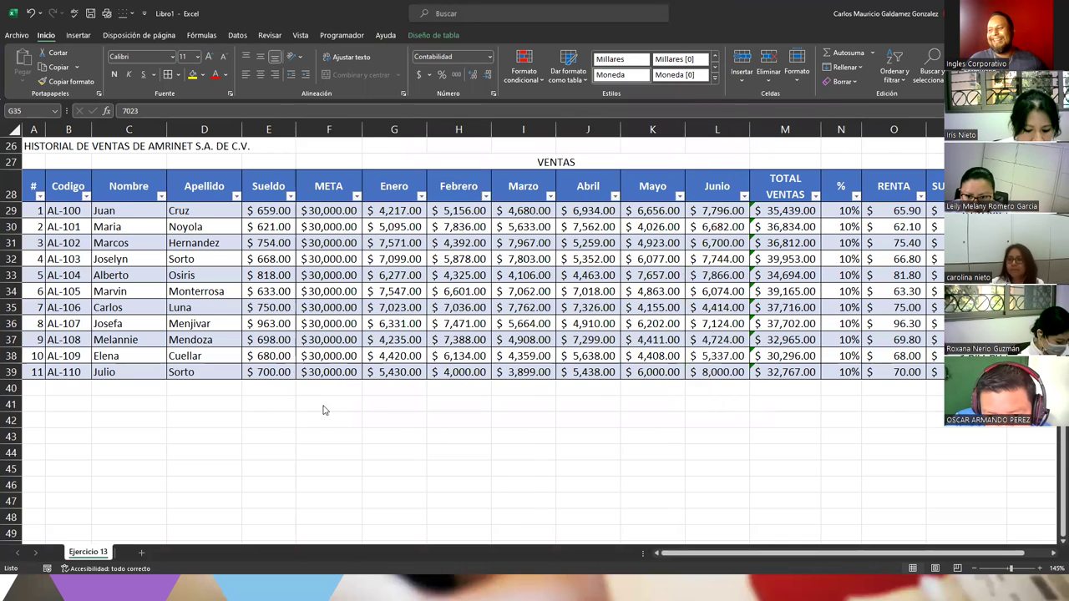
left_click(320, 404)
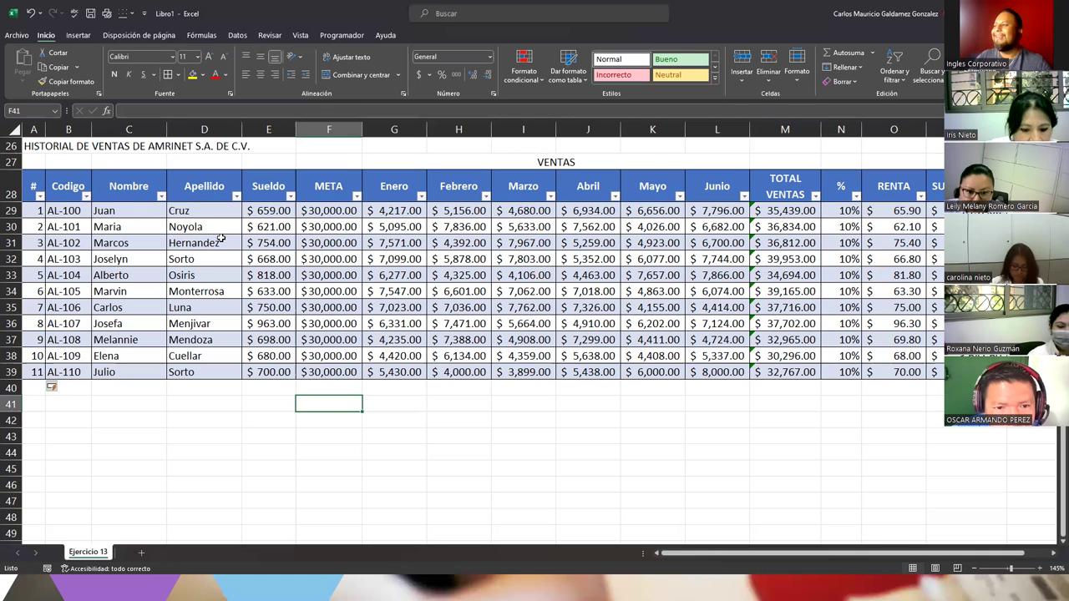
key("alt+Tab")
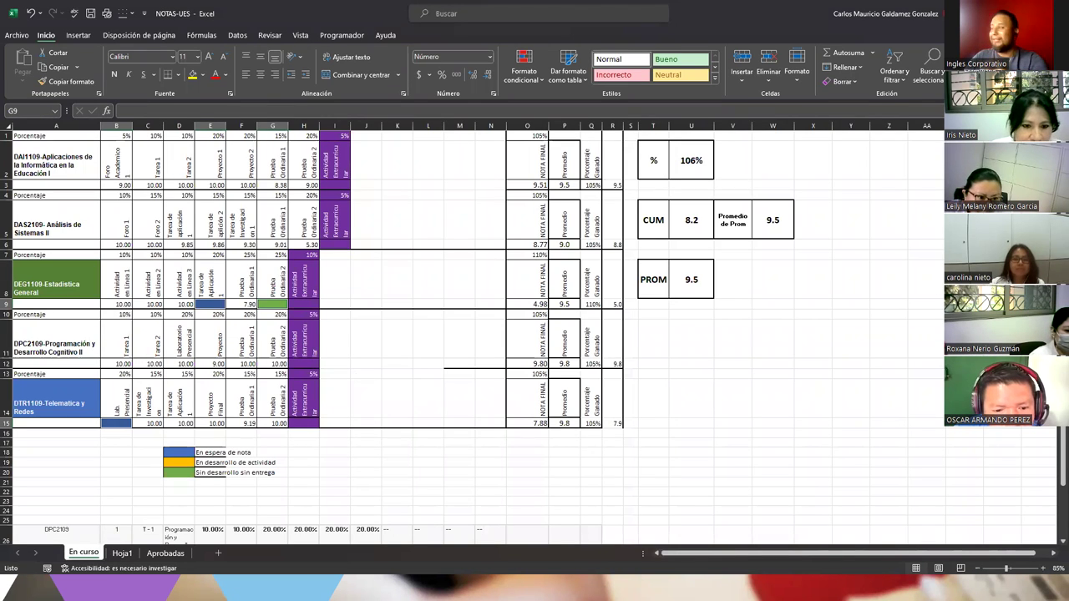
Switch to the SESIÓN13 presentation and leave full screen on the '¡Muchas gracias!' slide.
key("alt+Tab")
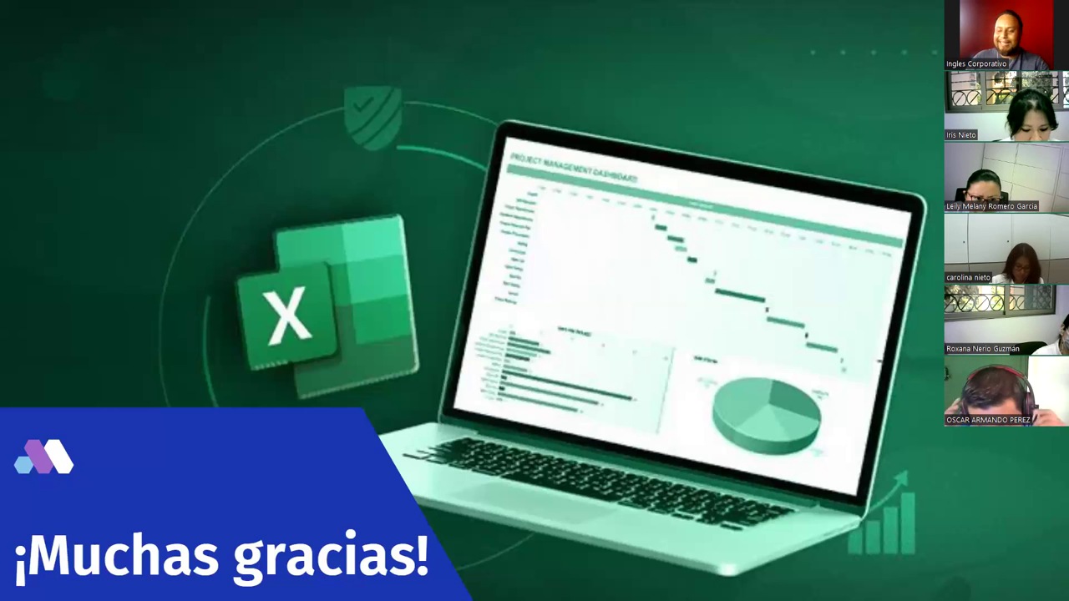
left_click(533, 40)
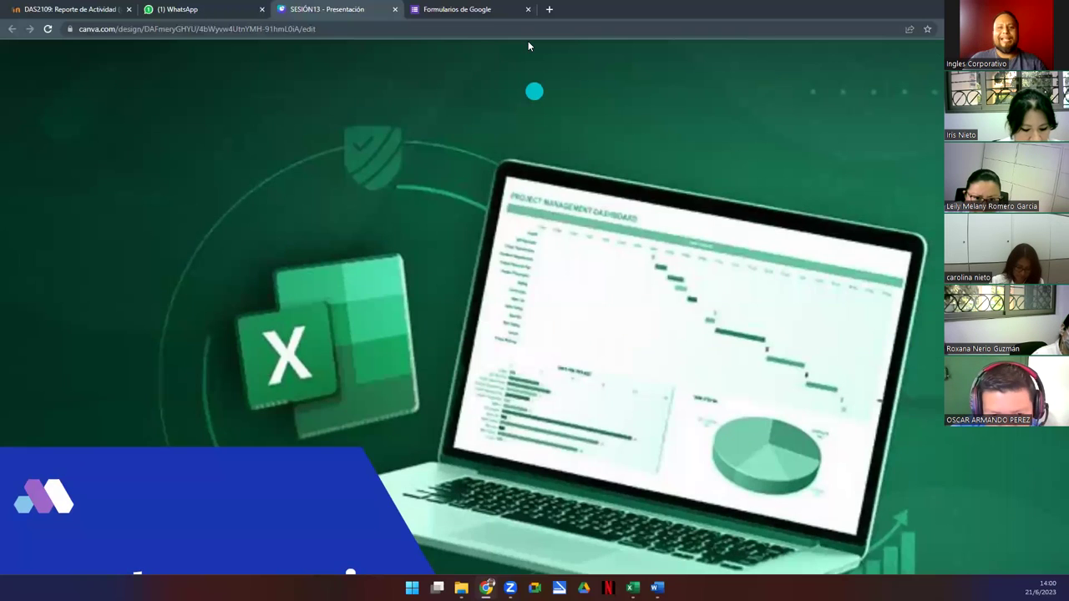